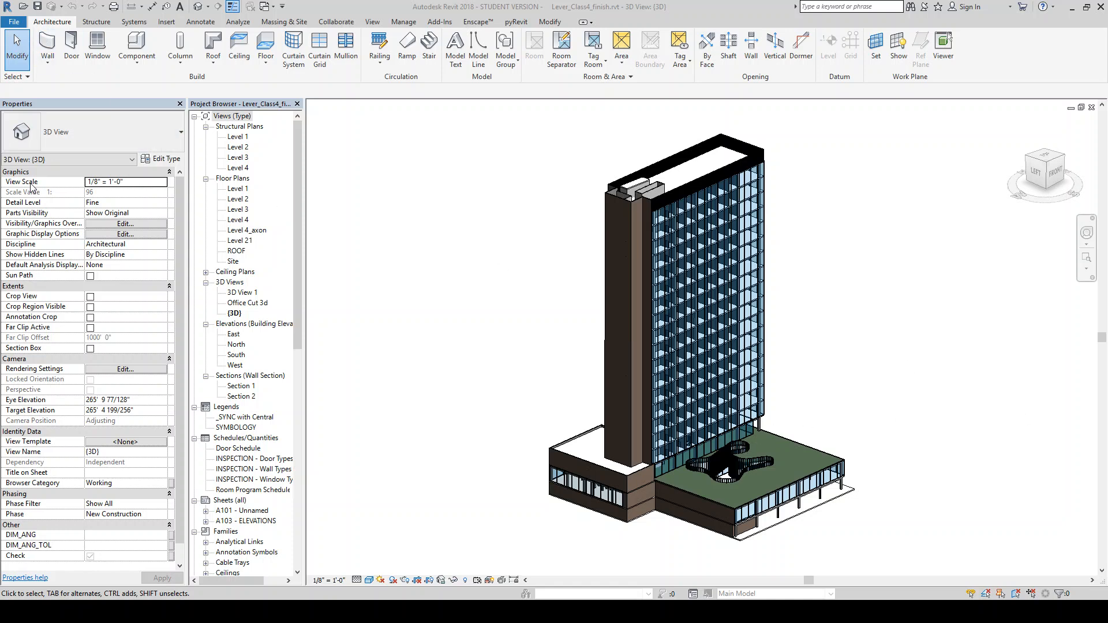
Create a new family from the Generic Model Adaptive.rft template.
left_click(16, 23)
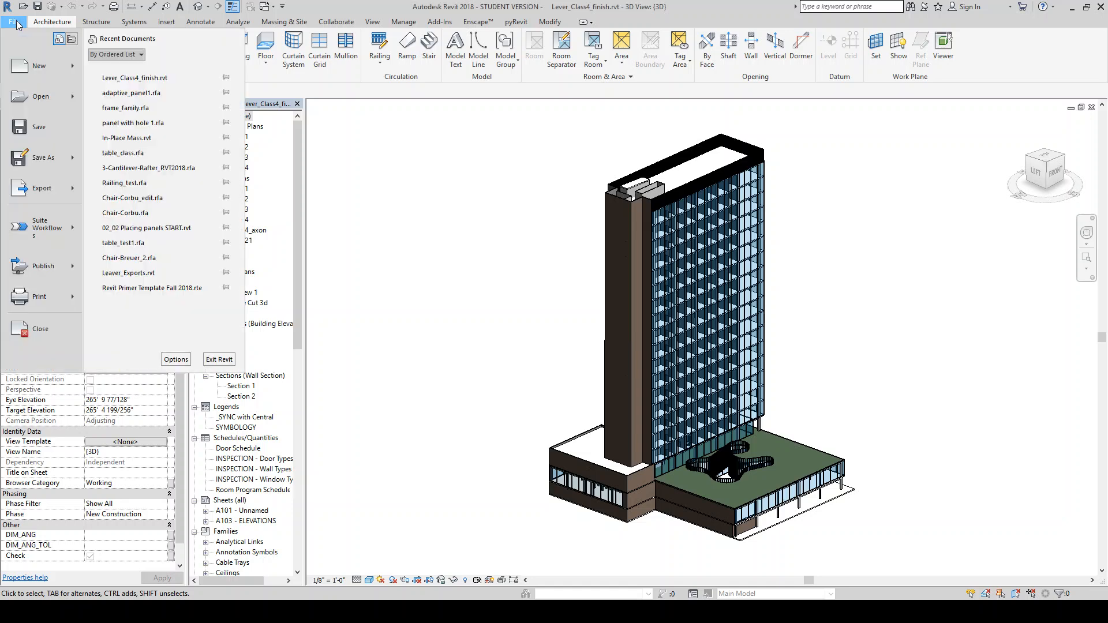
mouse_move(38, 64)
left_click(142, 109)
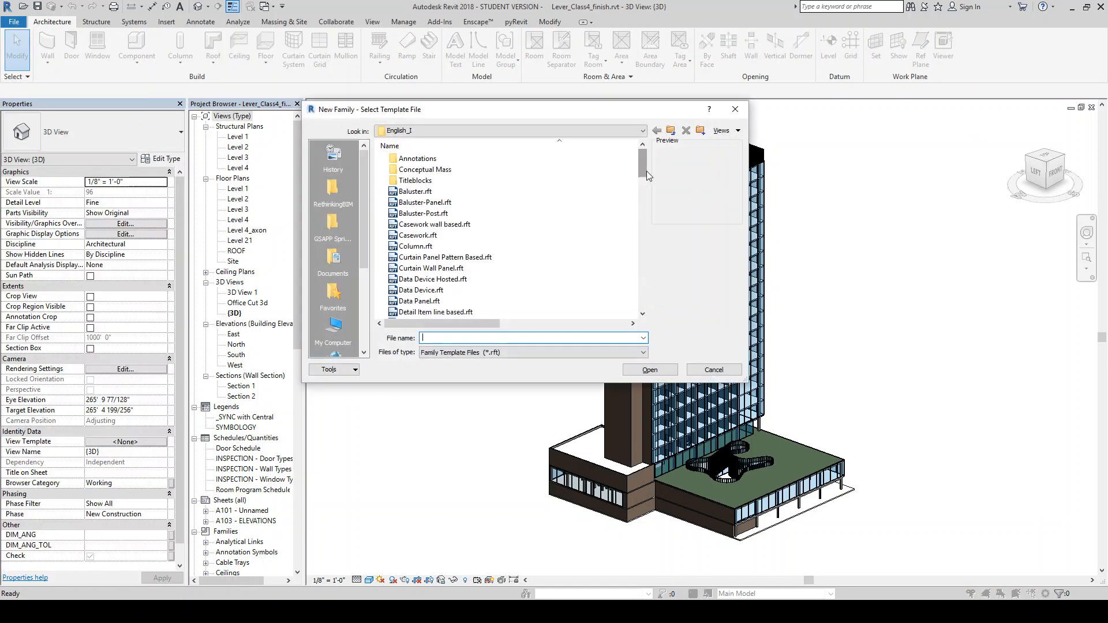
left_click_drag(643, 171, 637, 229)
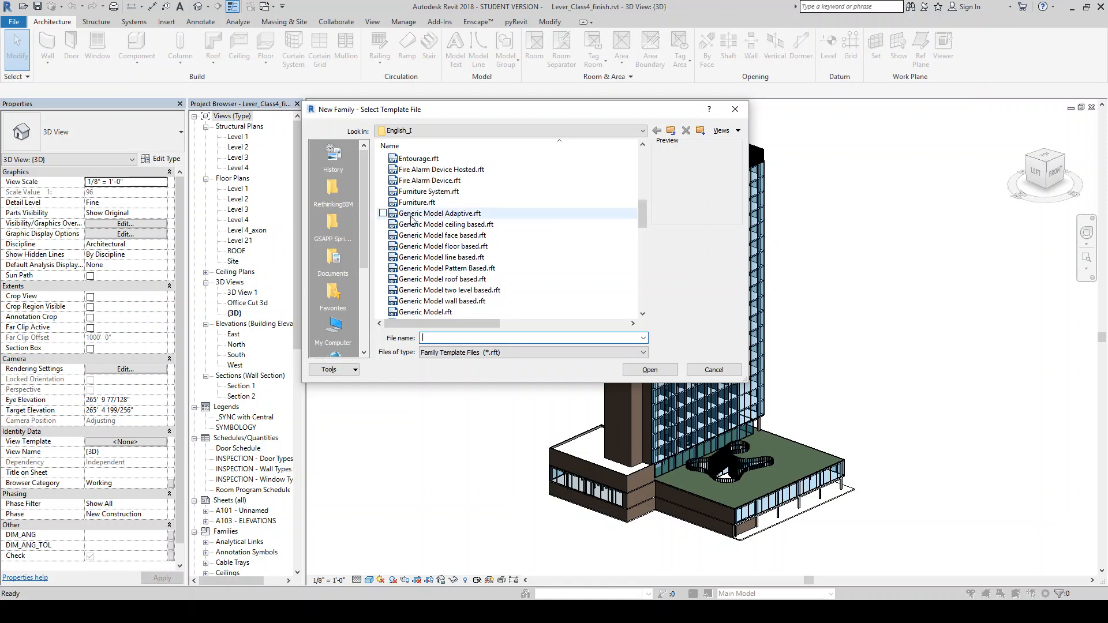
left_click(436, 214)
left_click(650, 371)
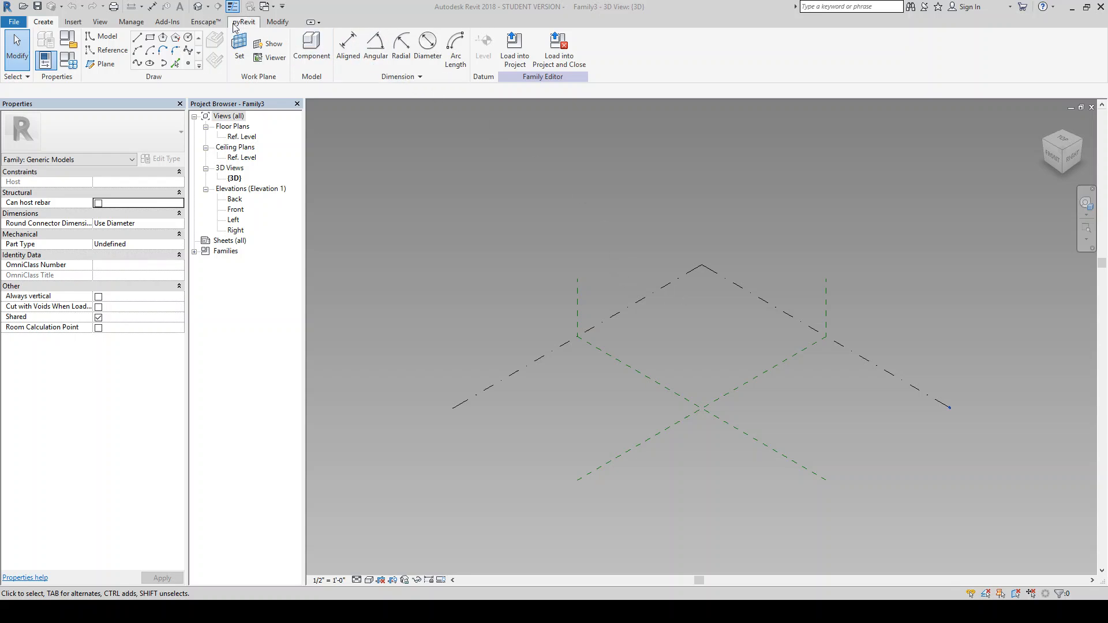
Place four reference points on the Ref. Level plane, spread in a diamond around the intersection of the center reference planes.
left_click(167, 22)
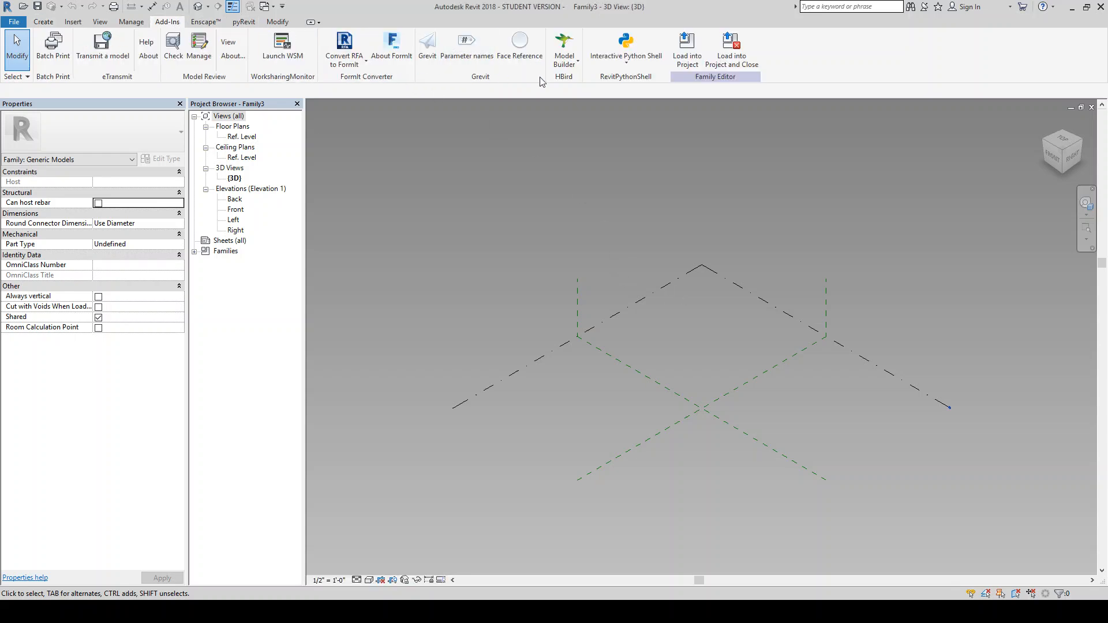
left_click(42, 23)
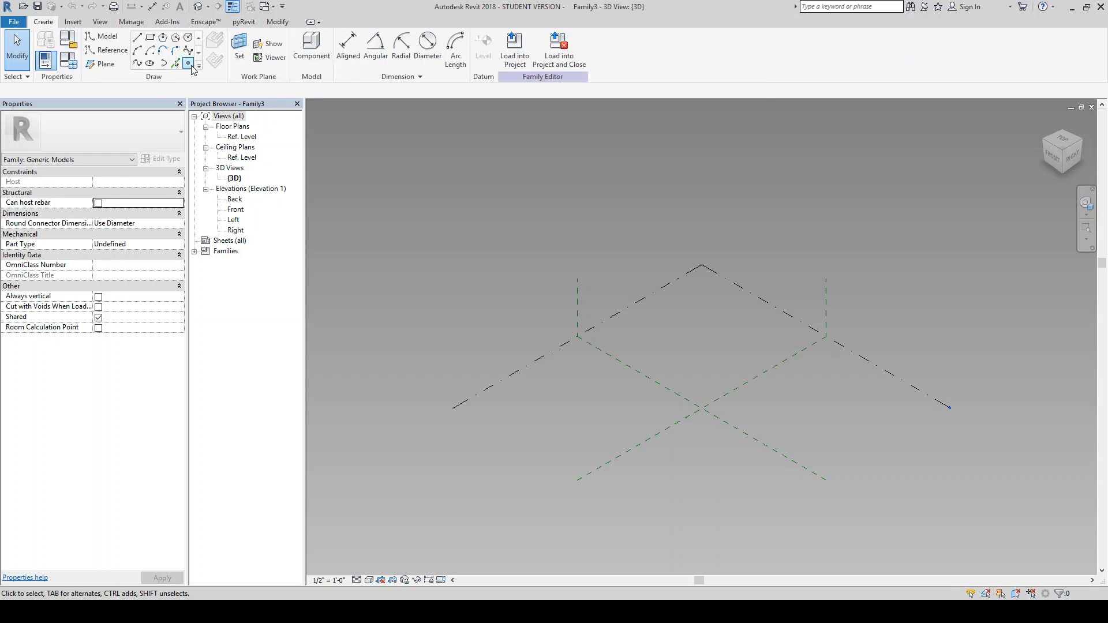
left_click(191, 65)
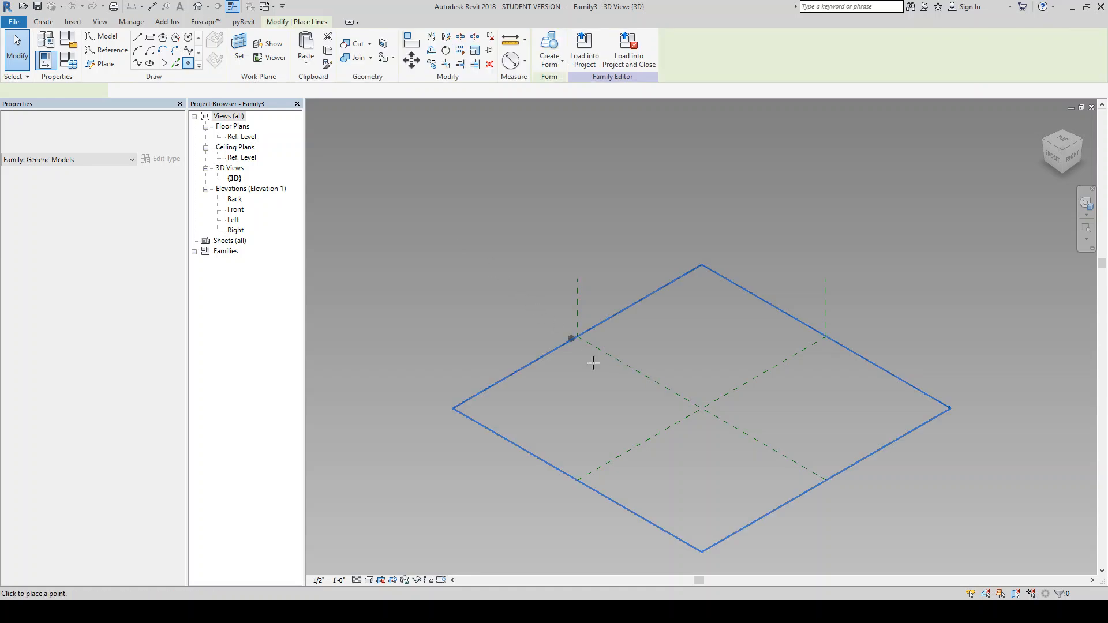
left_click(621, 404)
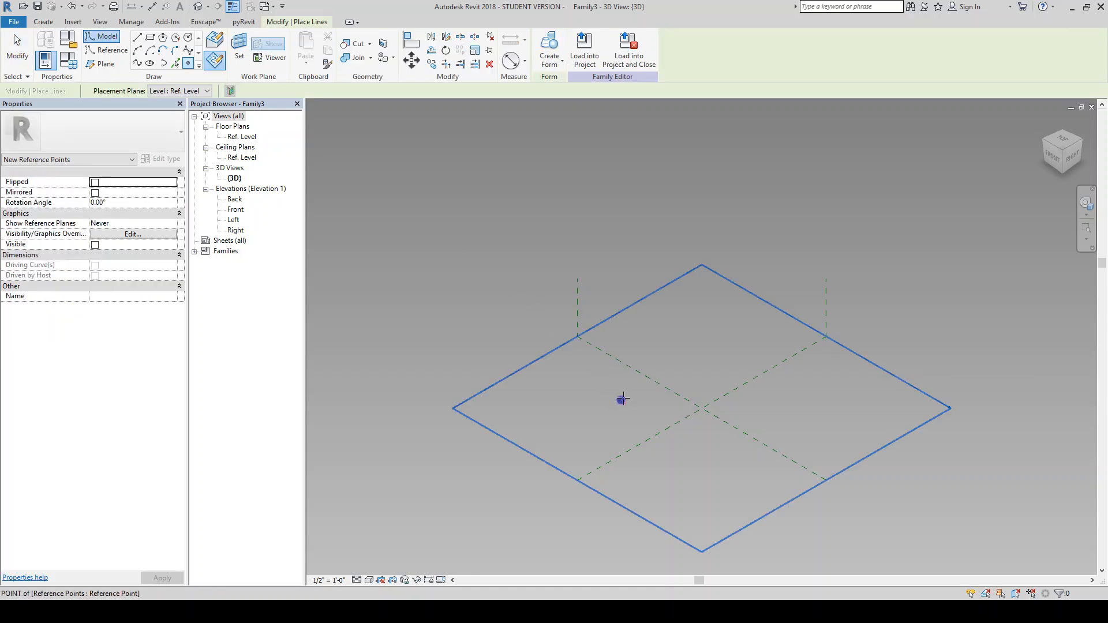
left_click(803, 401)
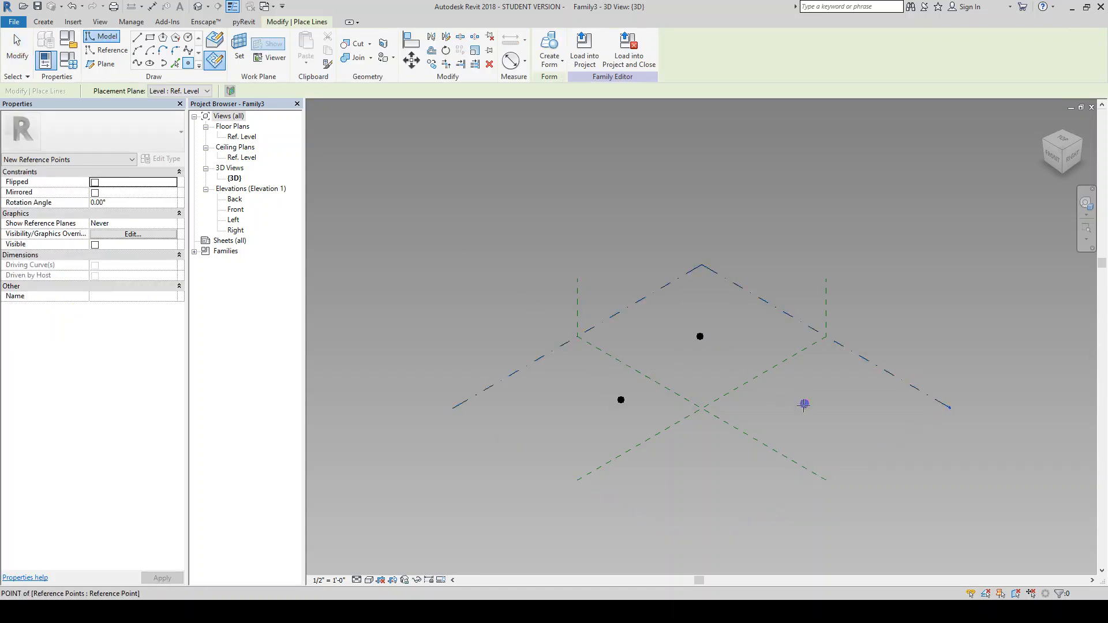
left_click(710, 463)
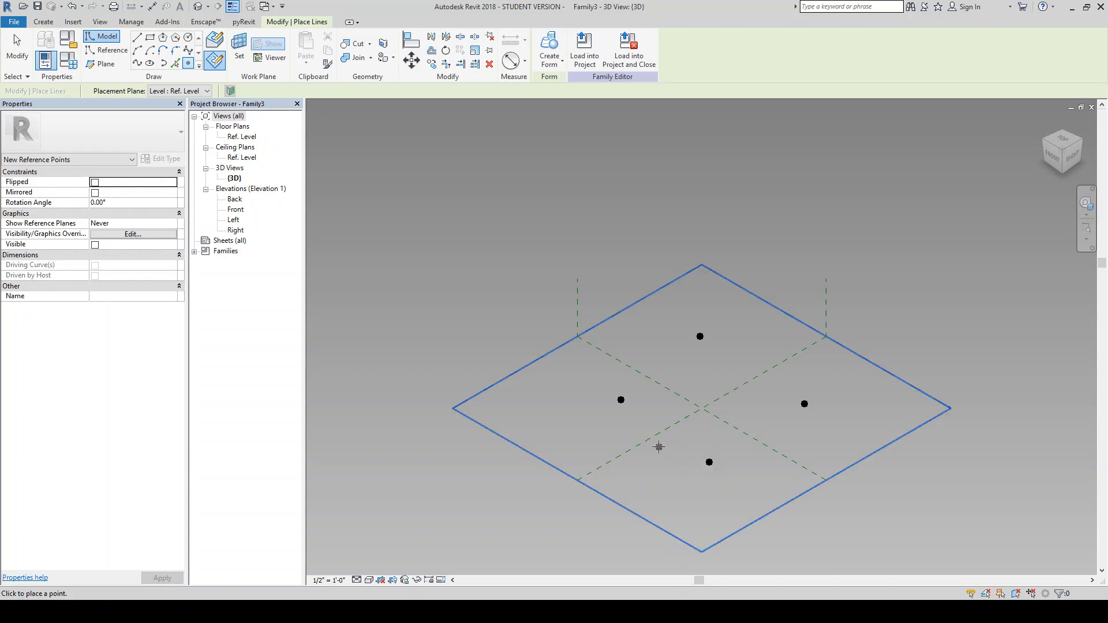
left_click(17, 47)
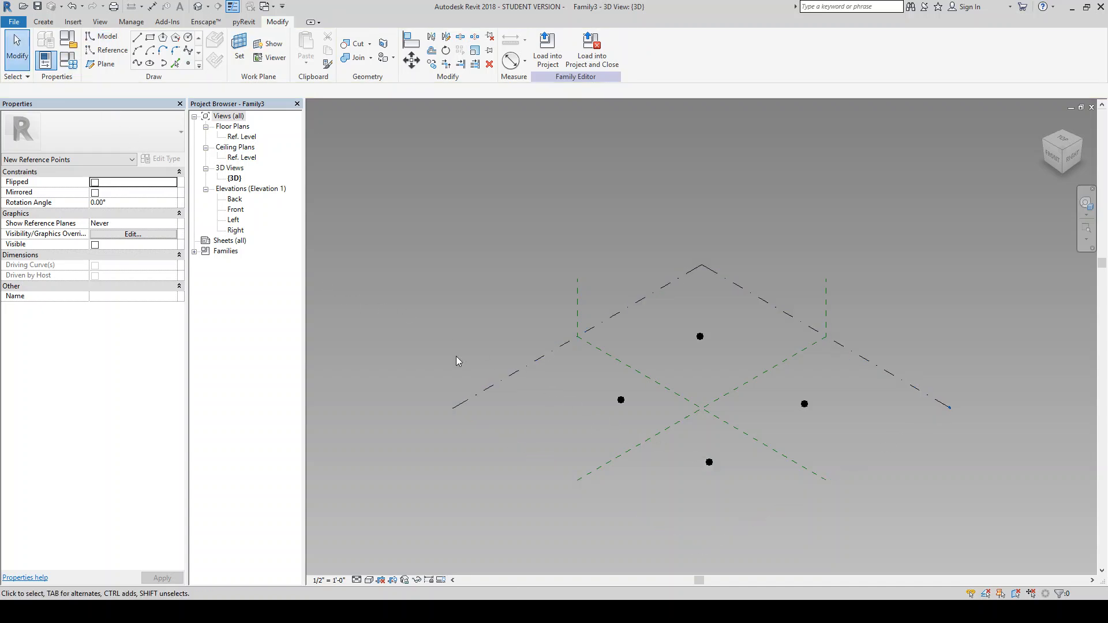
Make all four reference points adaptive.
left_click_drag(594, 309, 832, 512)
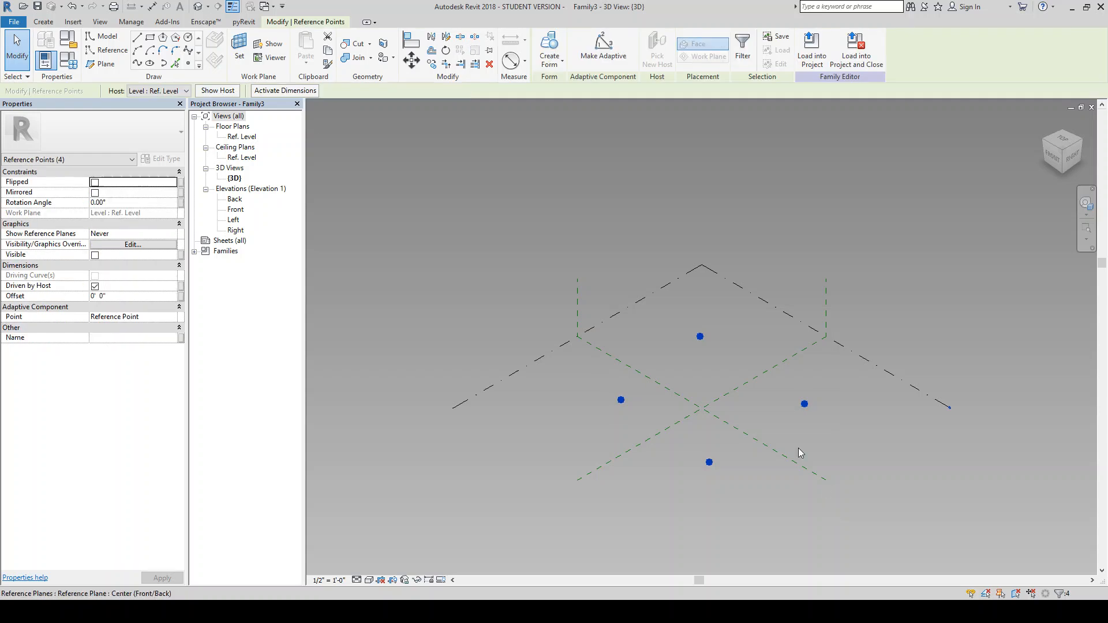
left_click(604, 49)
left_click(620, 345)
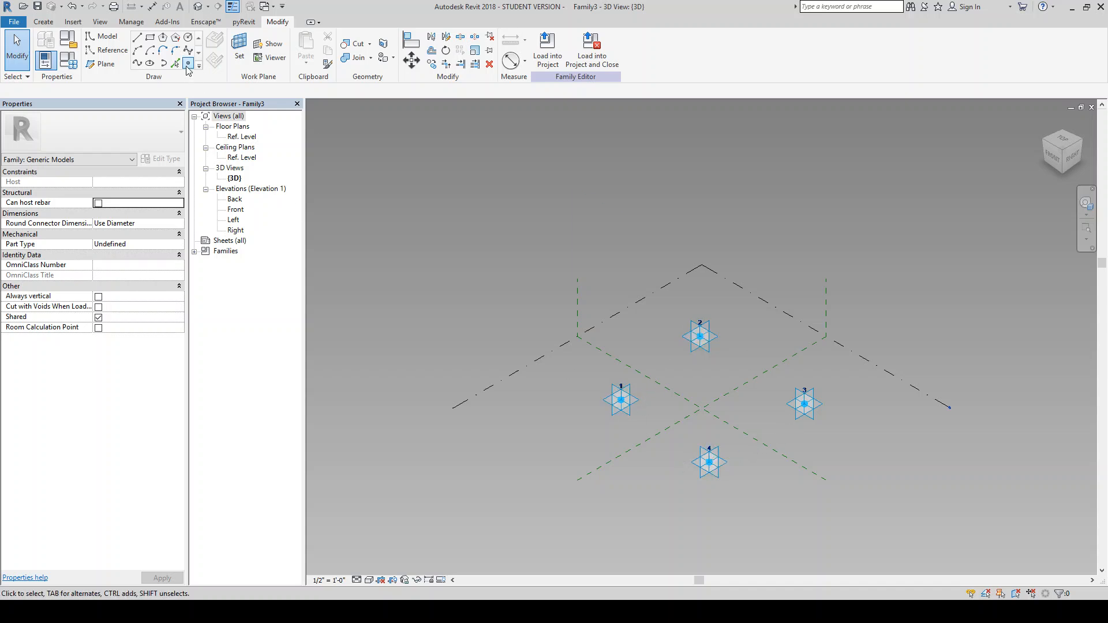
Draw a closed loop of chained reference lines through adaptive points 1, 2, 3 and 4 with 3D Snapping on and drawing on faces.
left_click(106, 50)
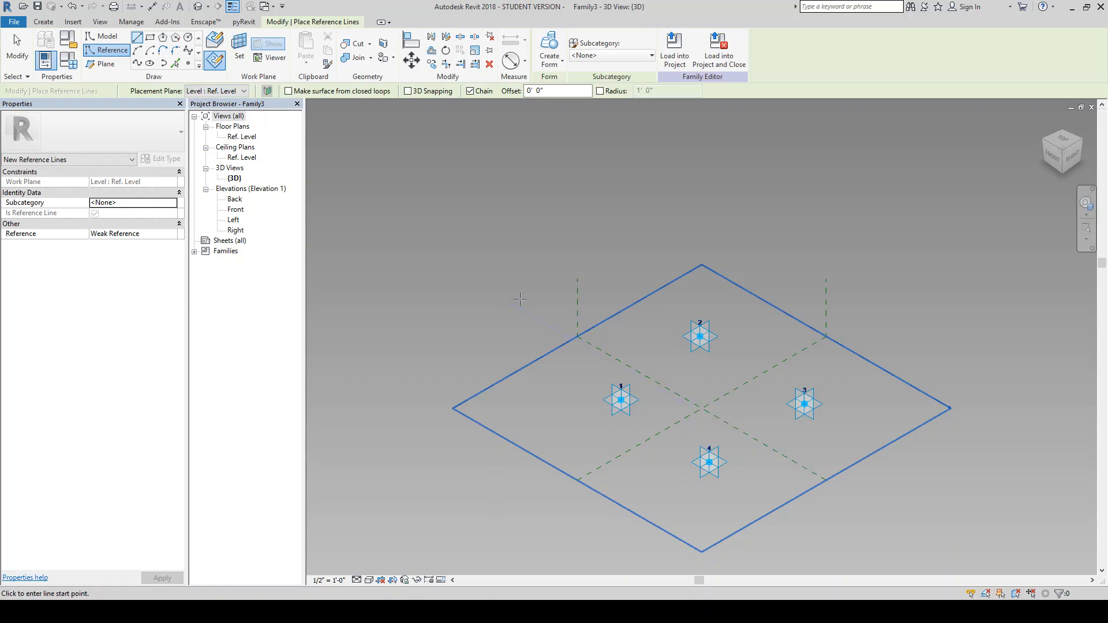
left_click(419, 92)
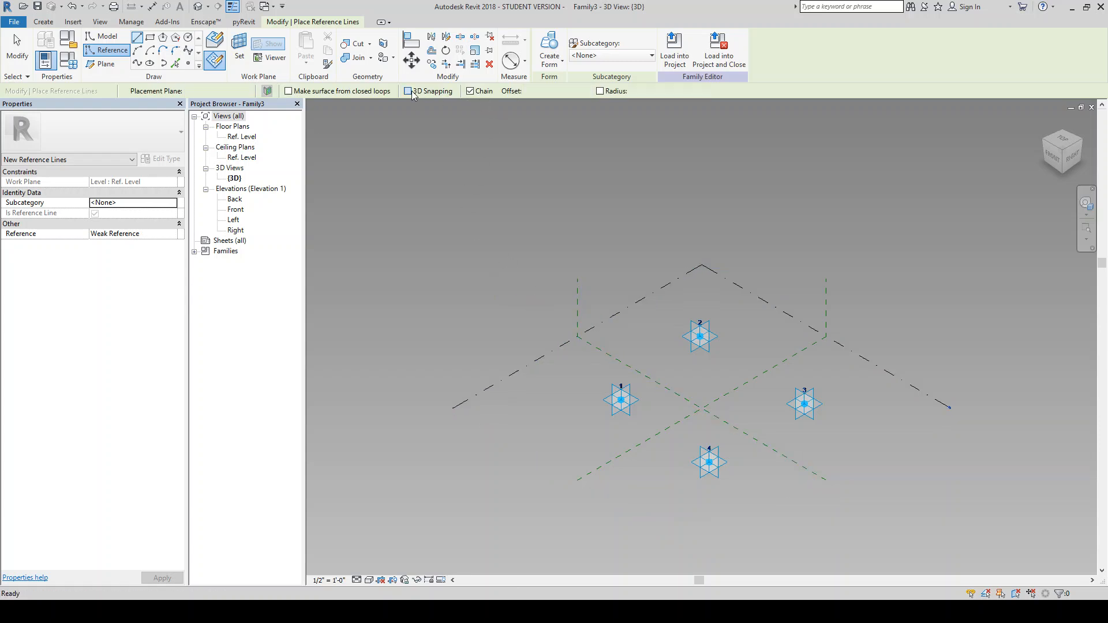
left_click(220, 45)
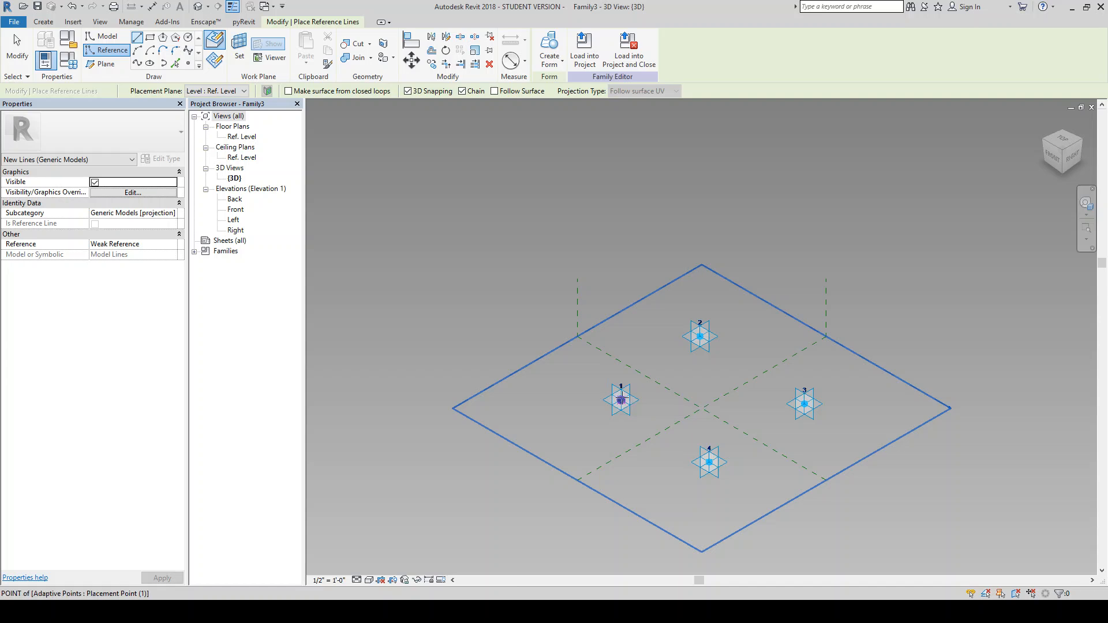
left_click(622, 400)
left_click(700, 336)
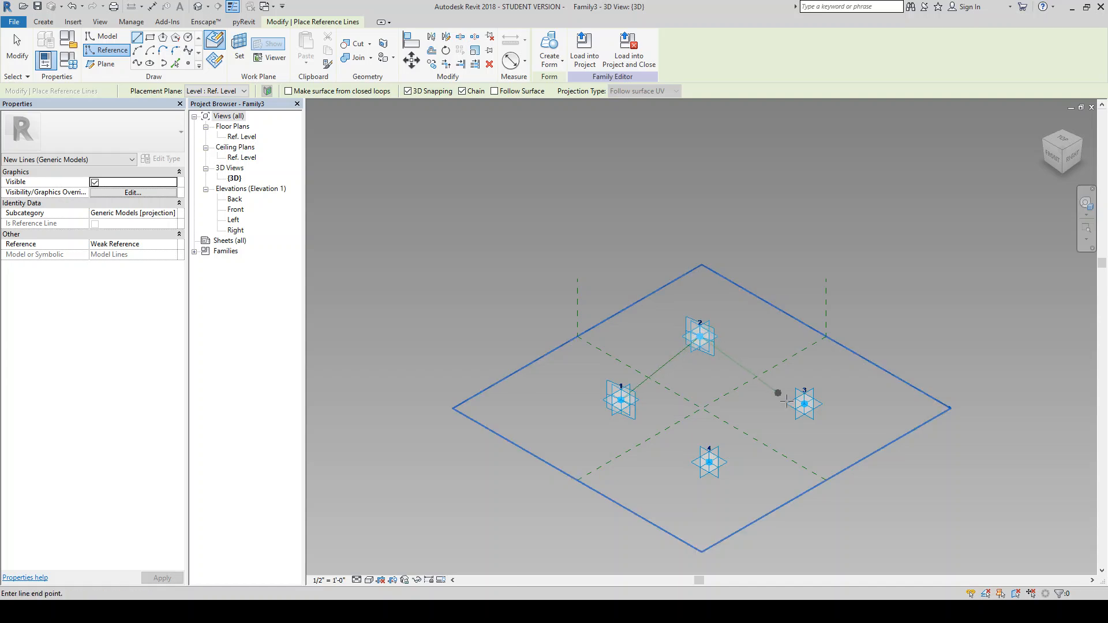
left_click(805, 404)
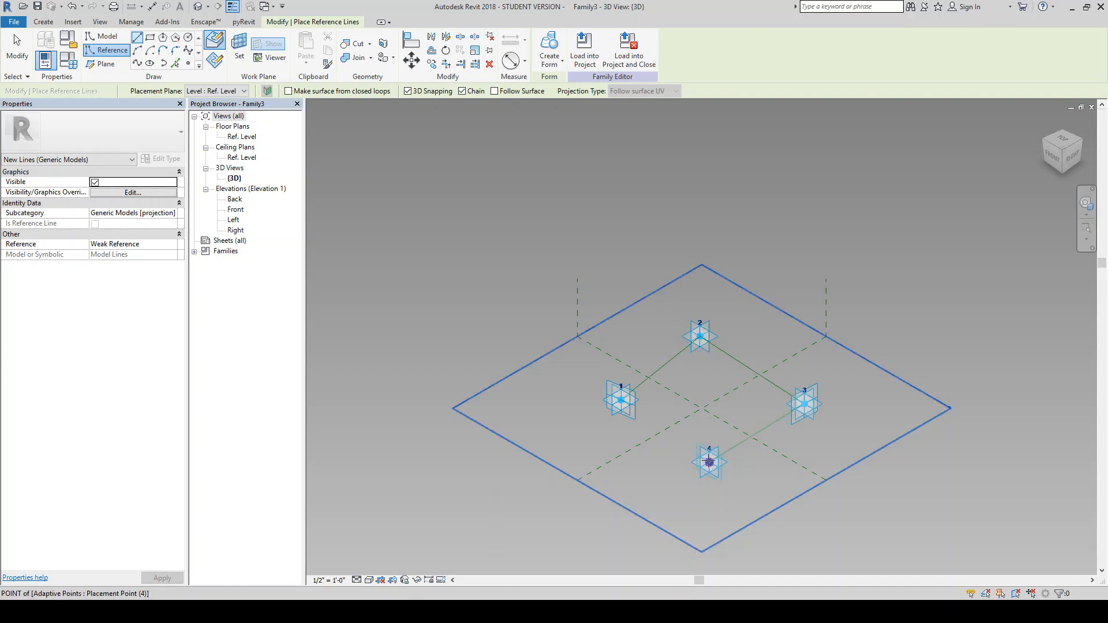
left_click(709, 462)
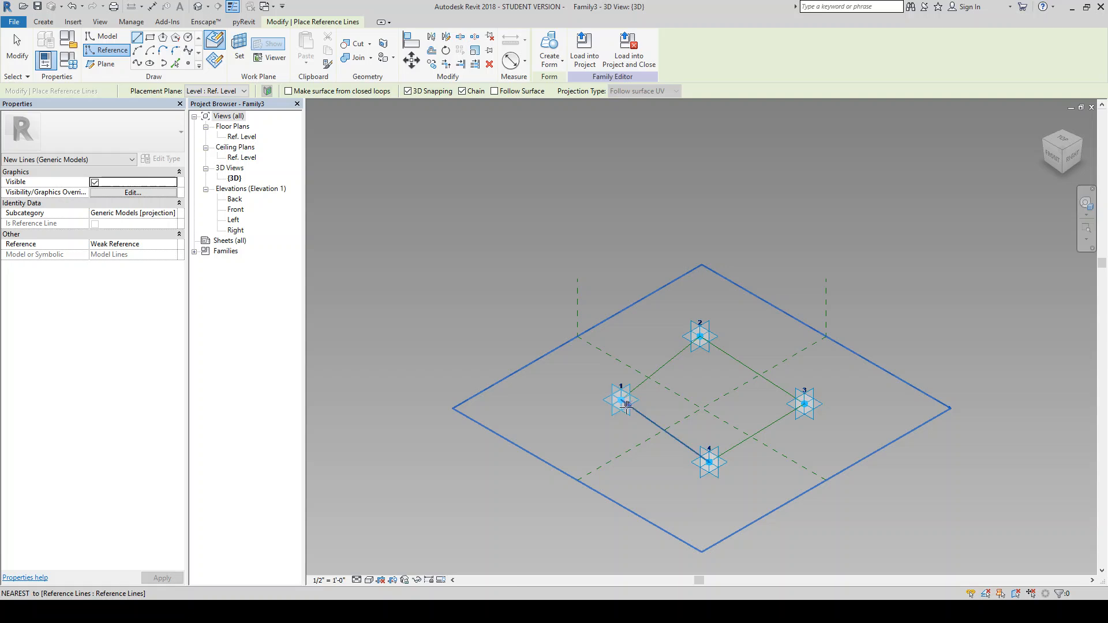
left_click(627, 403)
key("Escape")
key("Escape")
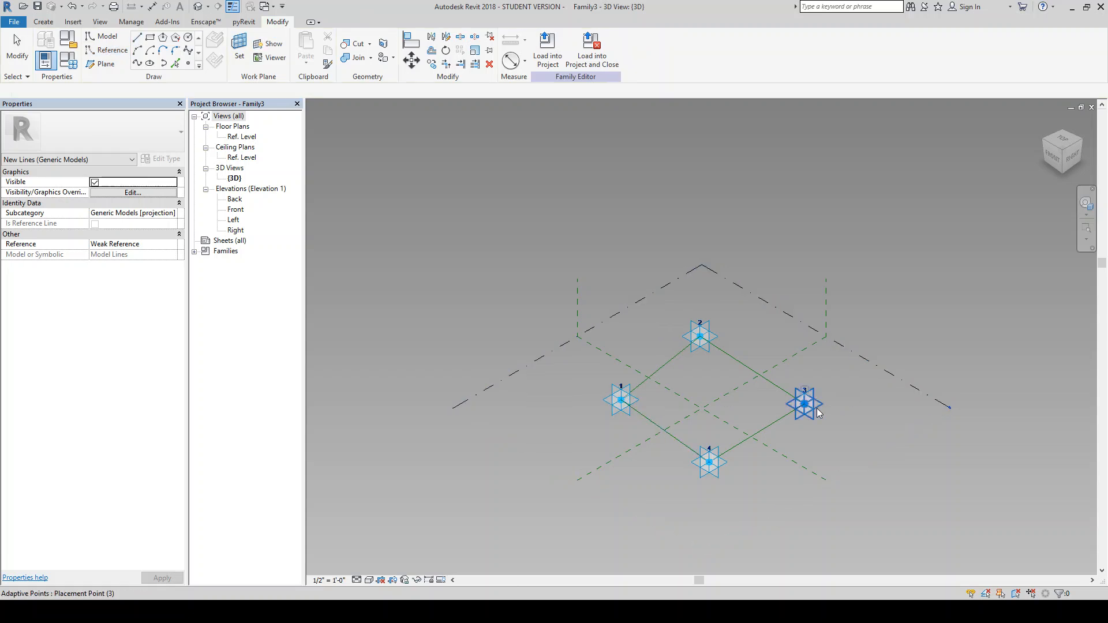
Move adaptive point 3 slightly to test that the attached reference lines follow it.
left_click(818, 409)
mouse_move(826, 396)
left_mouse_down()
mouse_move(840, 389)
mouse_move(826, 396)
left_mouse_up()
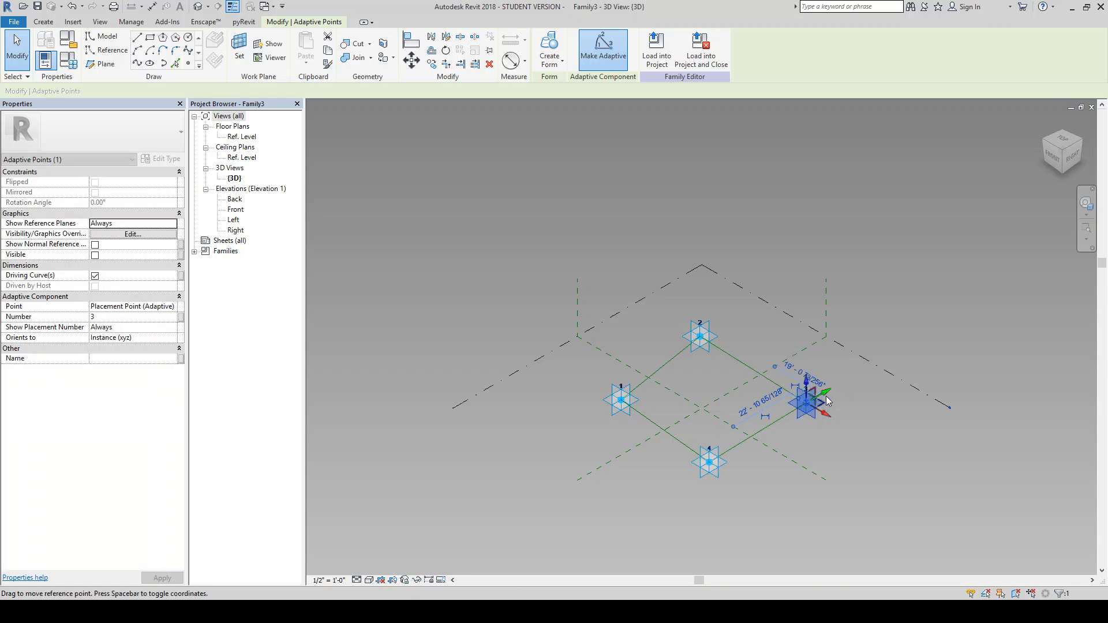
left_click(753, 337)
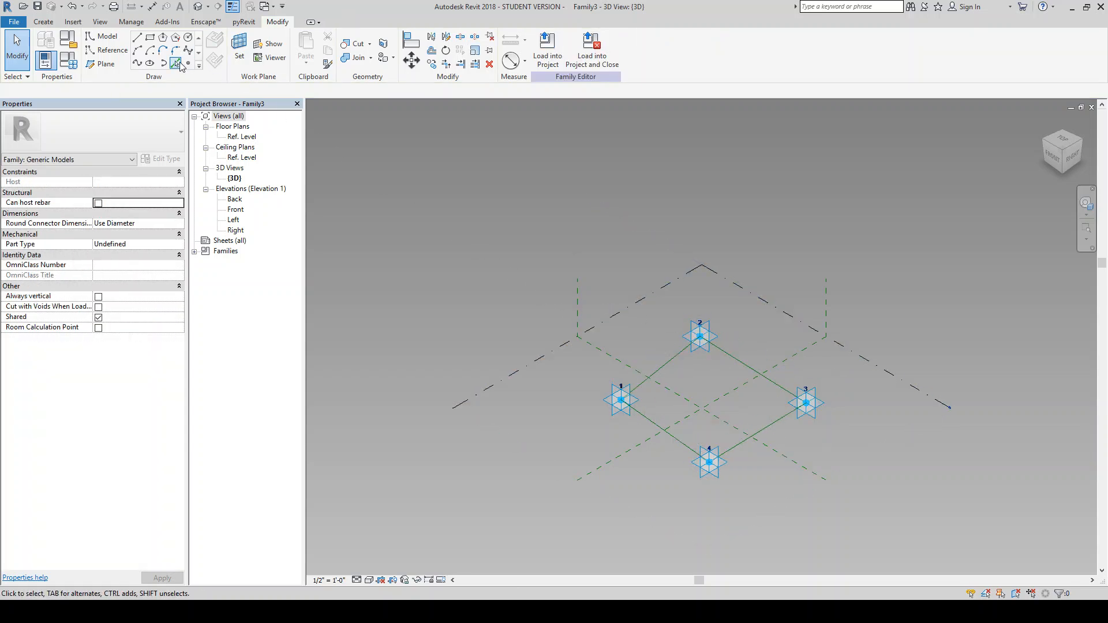
Draw a 3D-snapped reference line from the midpoint of the line between points 1 and 2 to the midpoint between points 3 and 4.
left_click(176, 63)
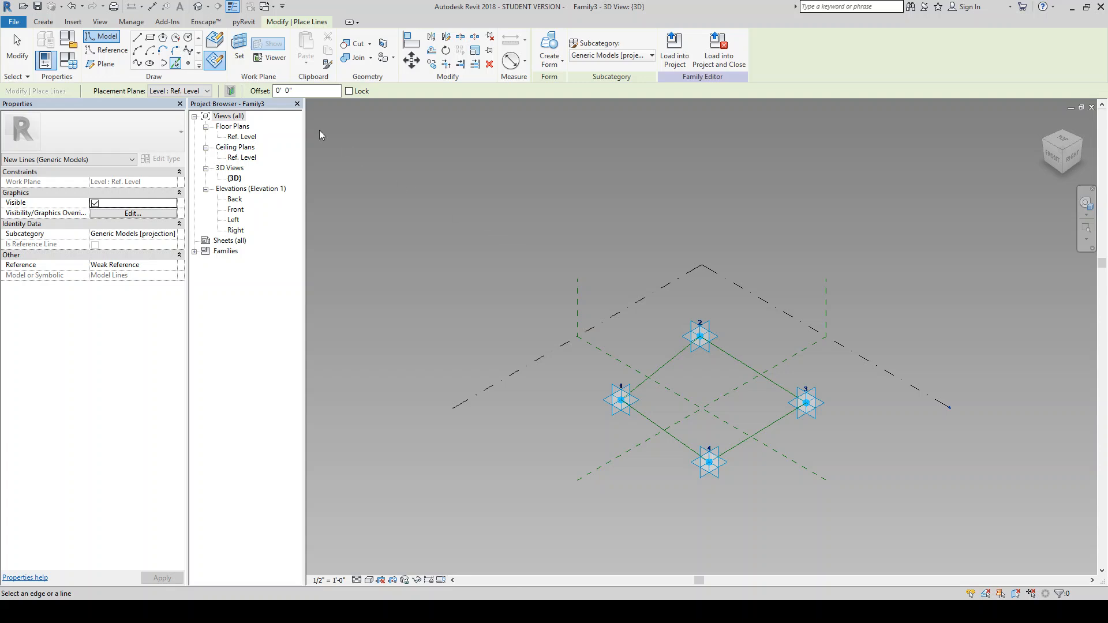
left_click(105, 50)
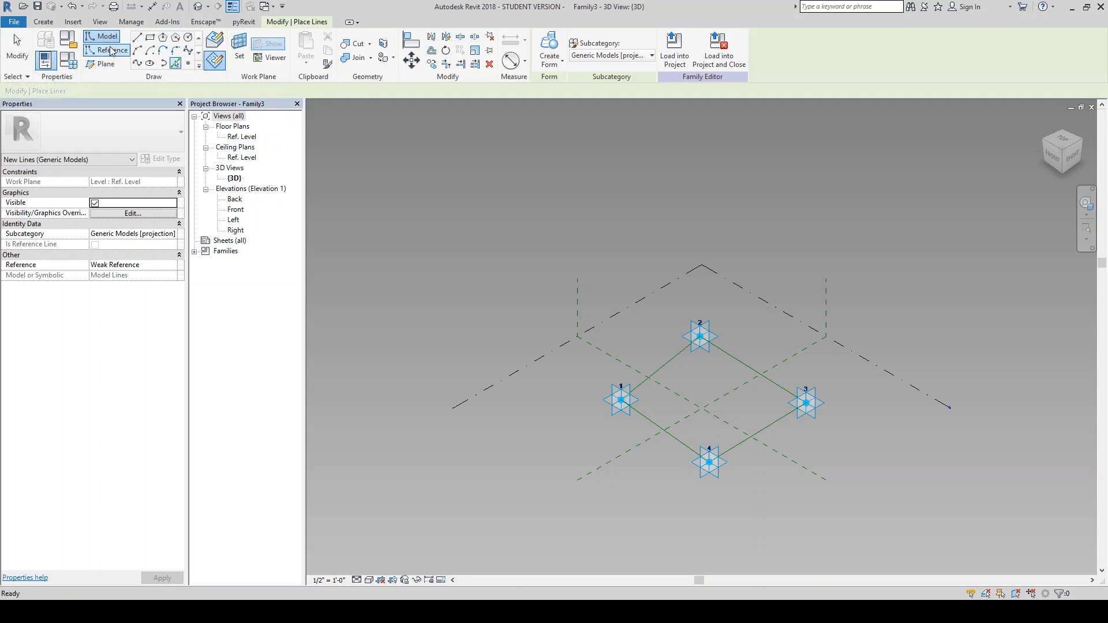
left_click(138, 37)
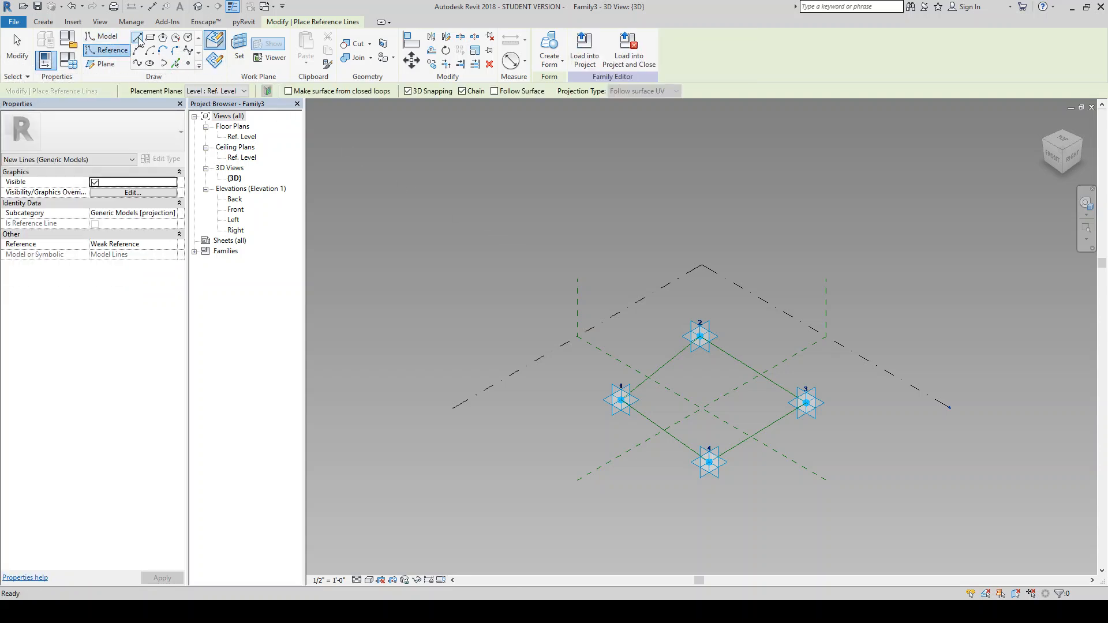
left_click(662, 367)
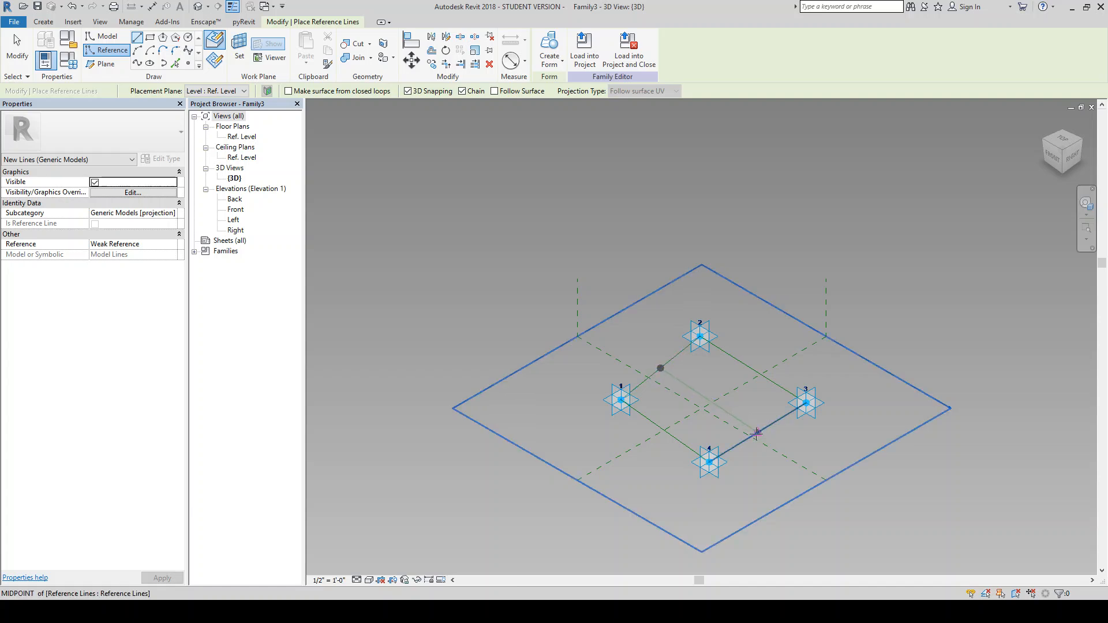
left_click(757, 433)
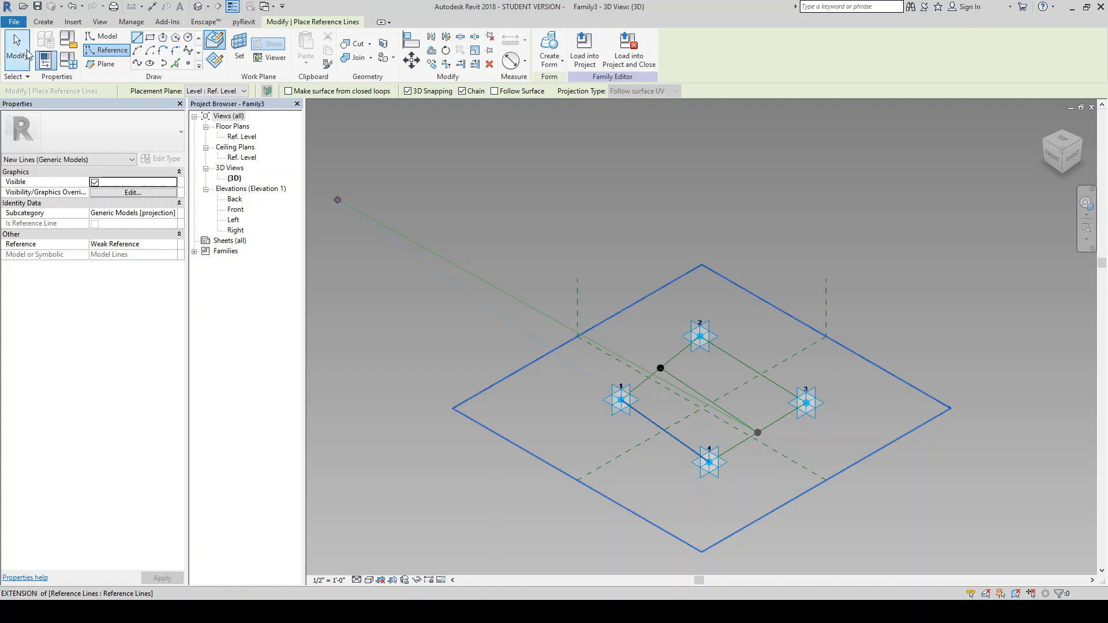
left_click(17, 52)
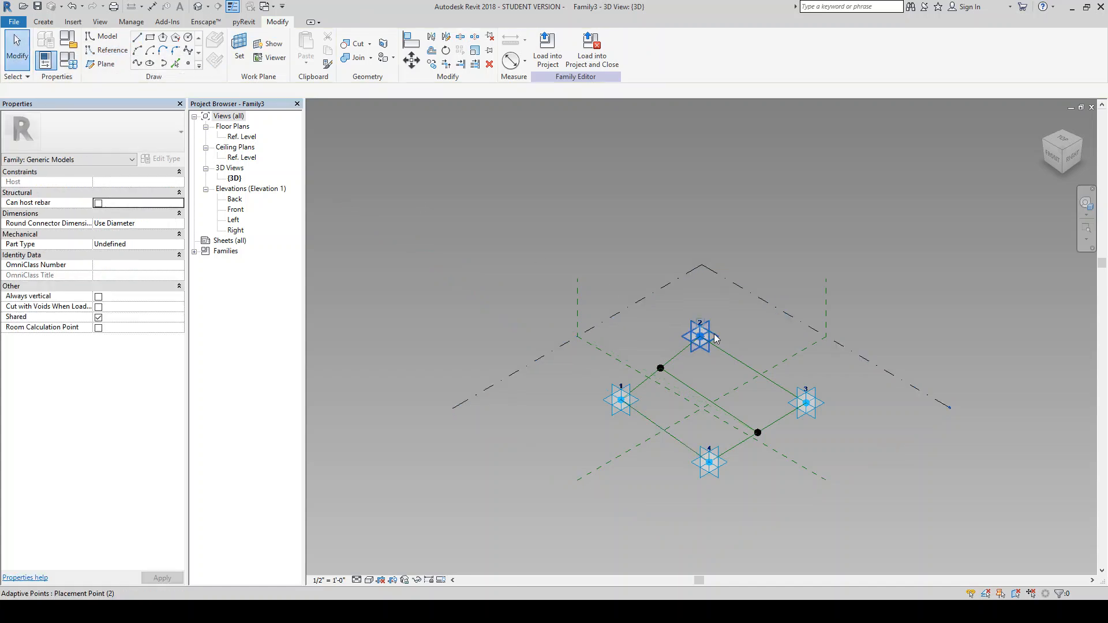
Move adaptive point 2 a short distance within the reference level to test the midpoint reference line.
left_click(715, 334)
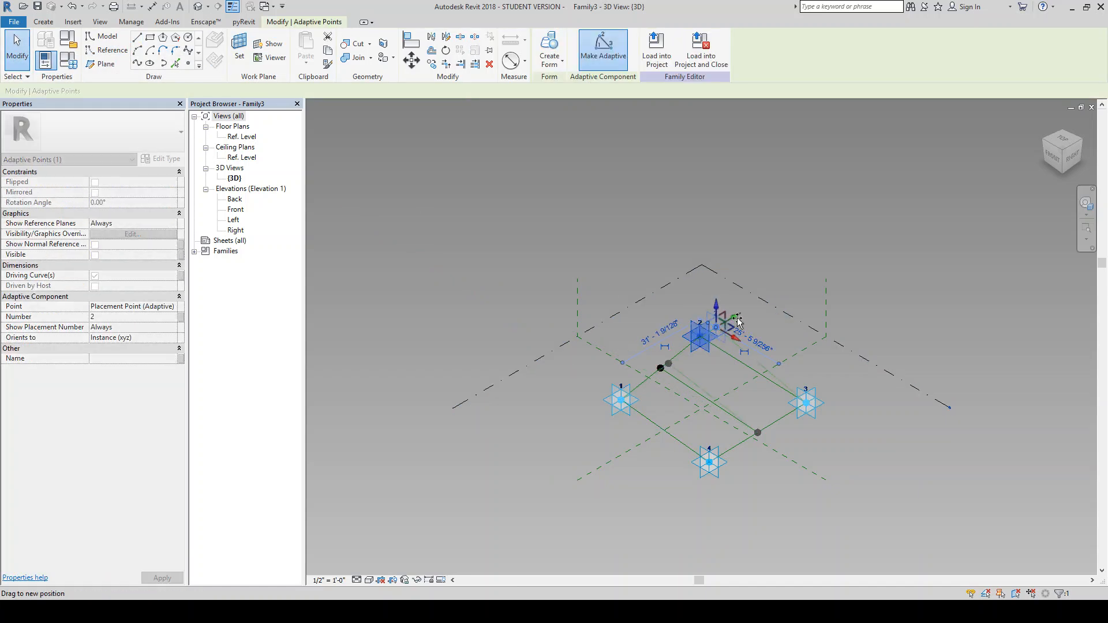
left_click_drag(737, 318, 721, 366)
key("Tab")
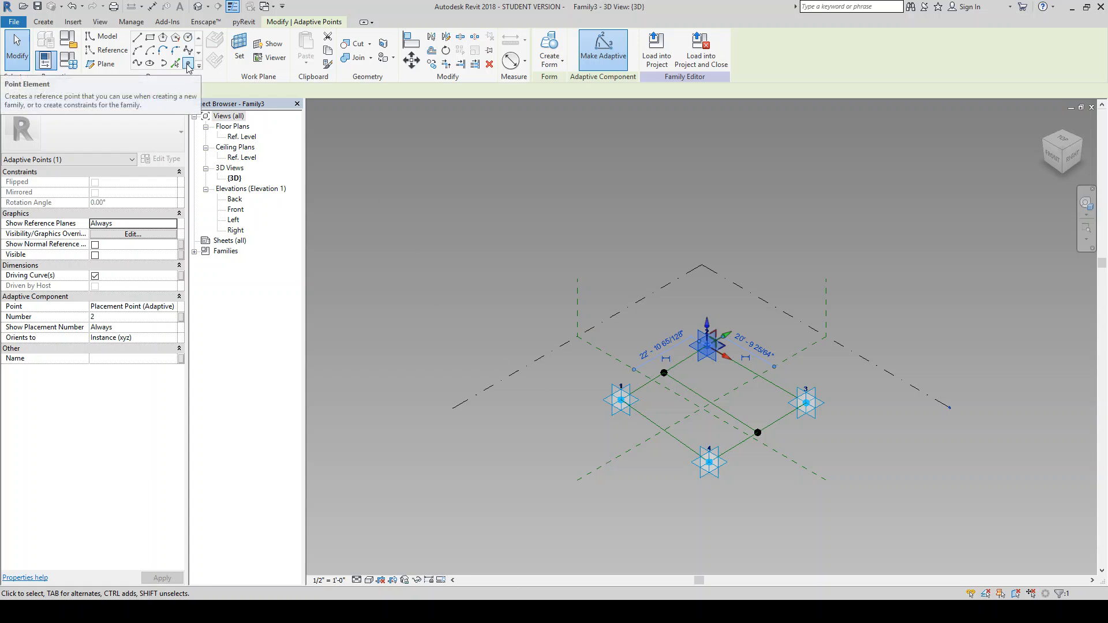
Place a reference point at the midpoint of the reference line that crosses the quadrilateral.
left_click(188, 64)
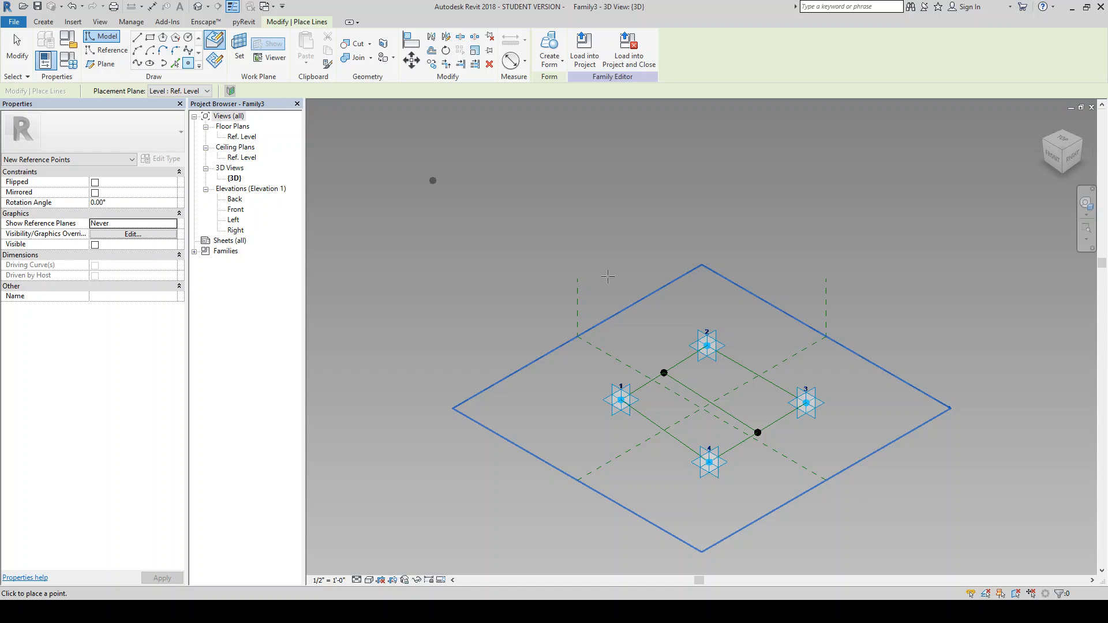
left_click(711, 402)
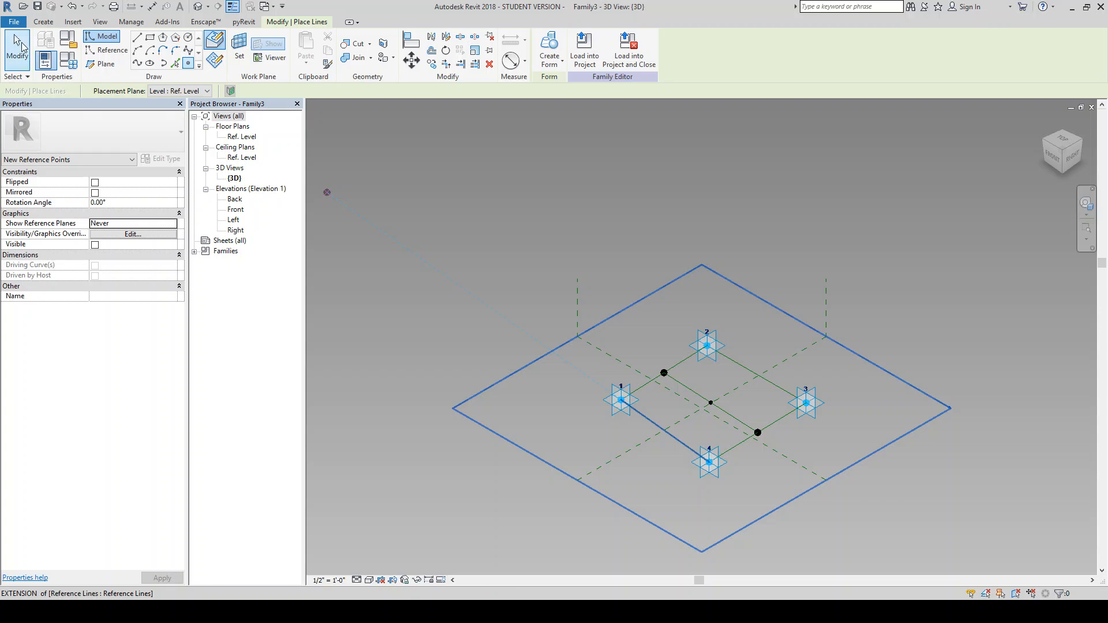
left_click(17, 49)
key("Tab")
left_click(768, 428)
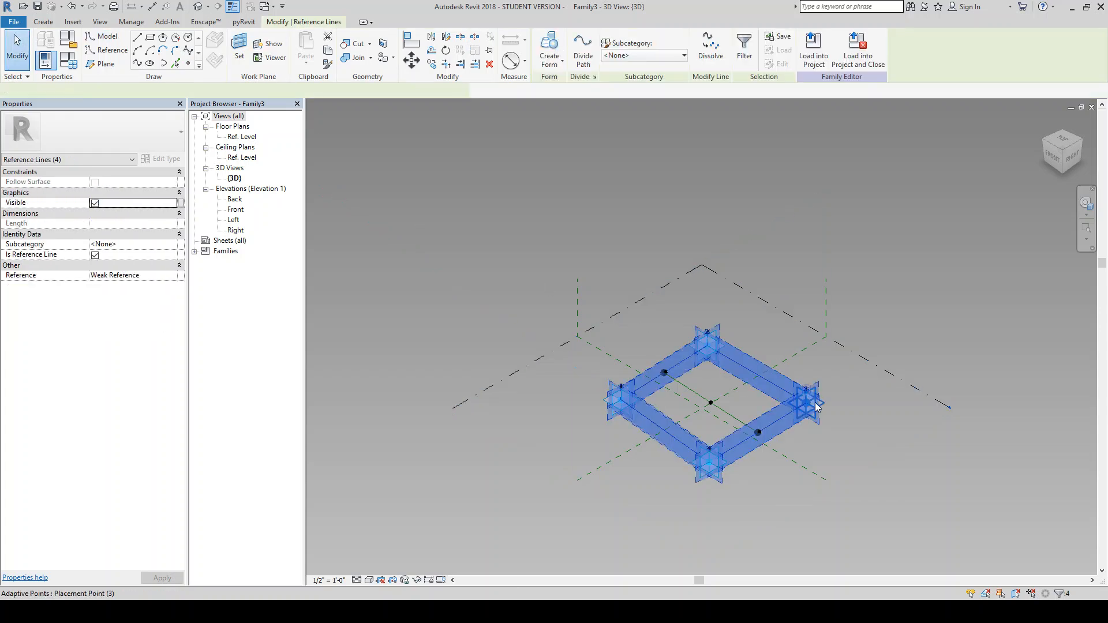
scroll(745, 387, "up", 2)
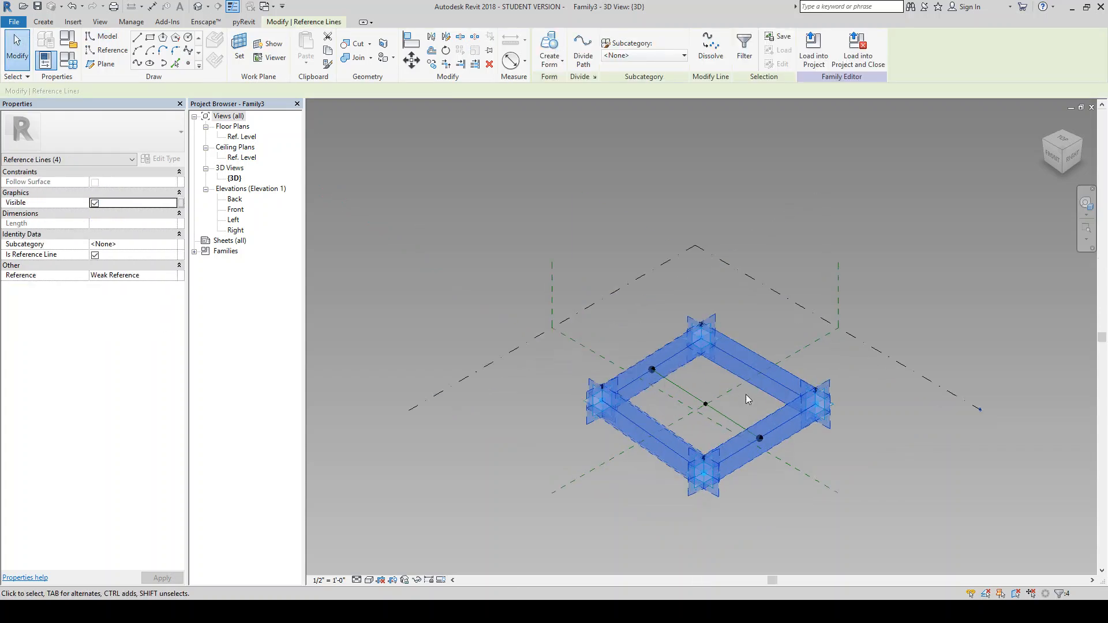
left_click(695, 321)
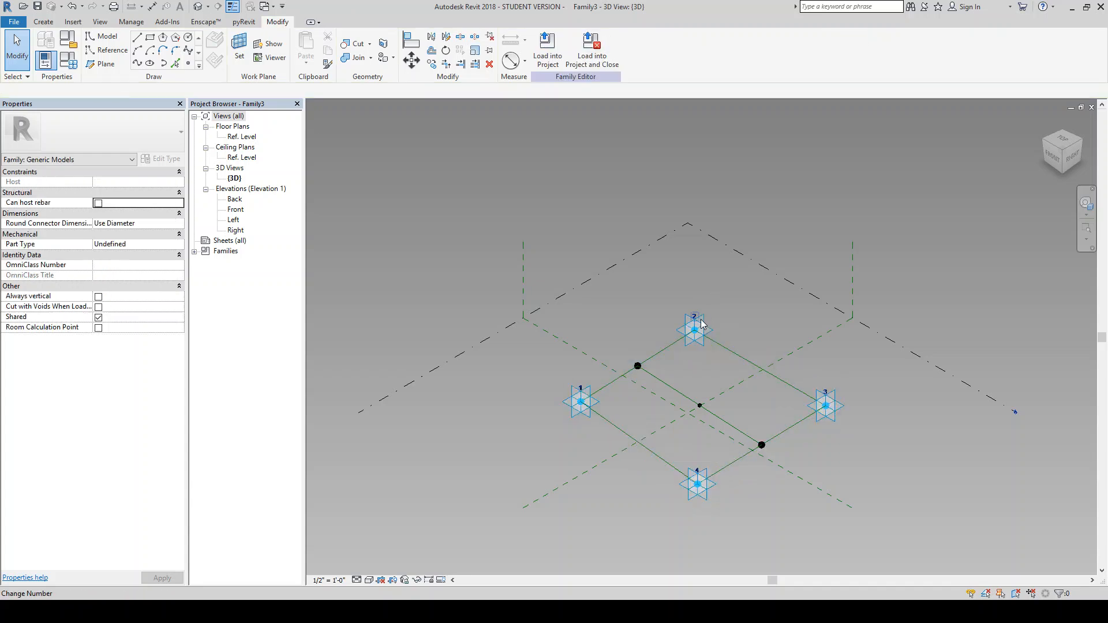
Move adaptive point 2 a short distance within the reference level, away from point 1, to test the centre point.
left_click(698, 318)
key("Escape")
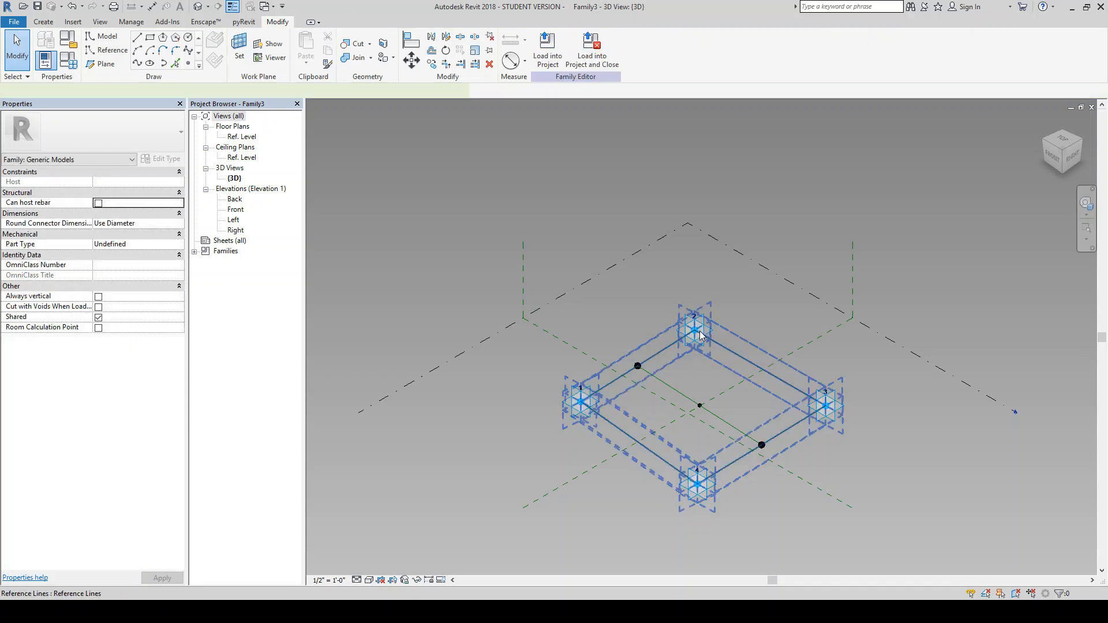
left_click(703, 332)
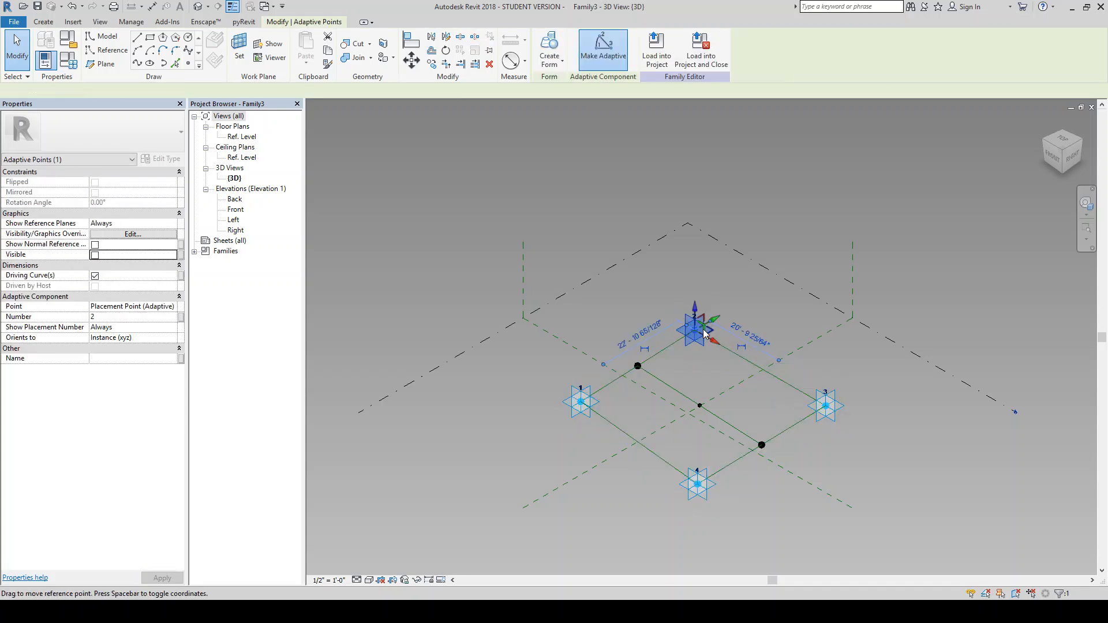
mouse_move(714, 322)
left_mouse_down()
mouse_move(747, 304)
mouse_move(729, 314)
left_mouse_up()
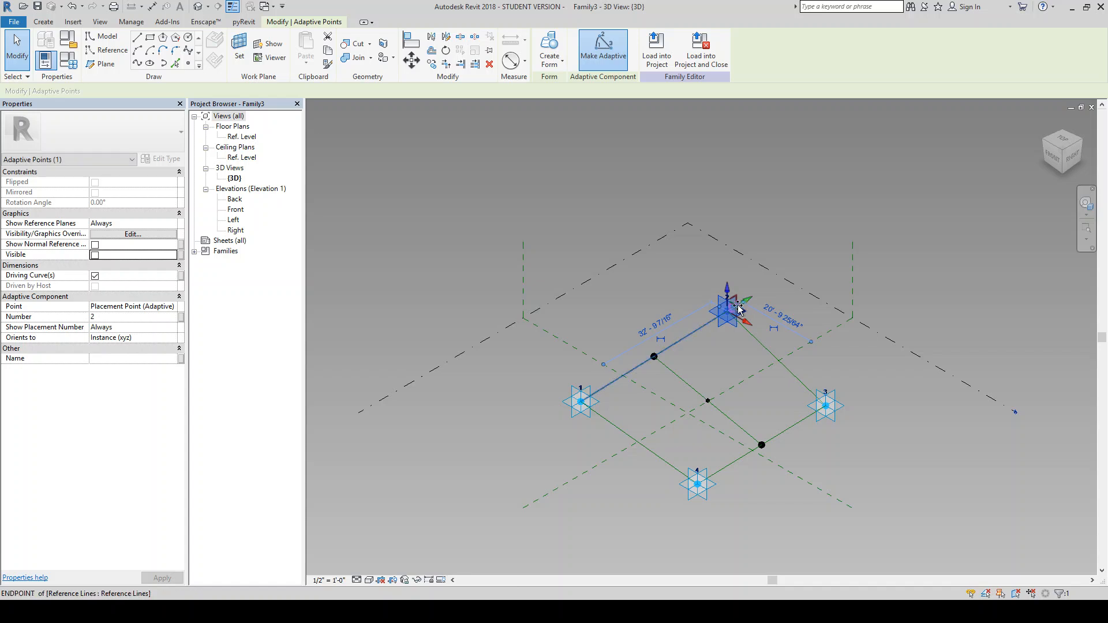
Draw a vertical reference line about 14' long upward from the centre reference point, using that point's own work plane.
left_click(704, 404)
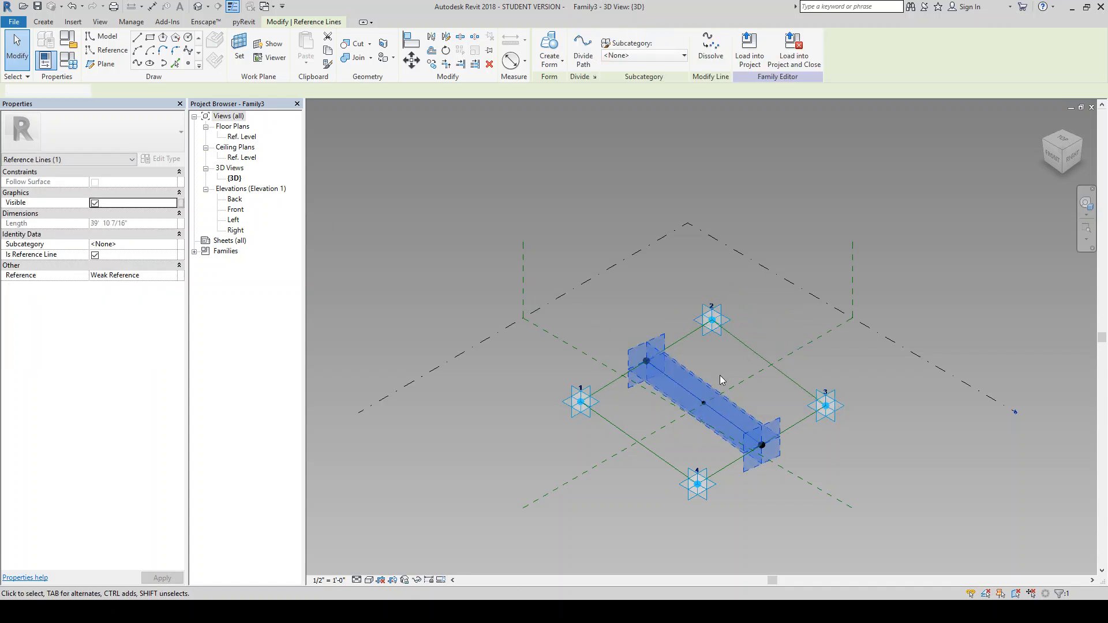
key("Escape")
left_click(705, 404)
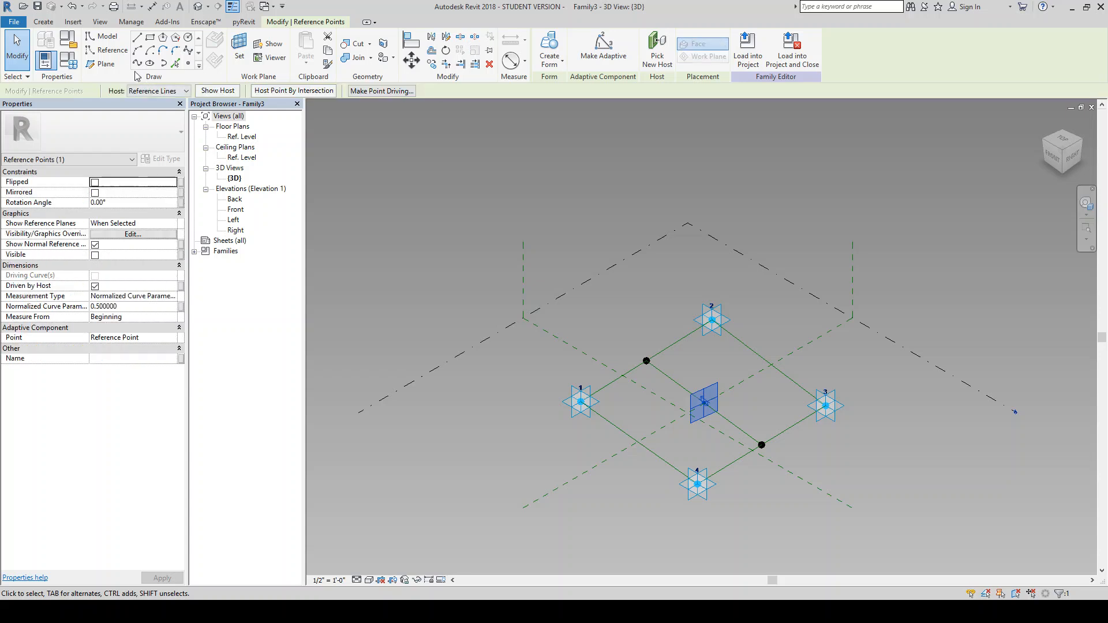
left_click(109, 51)
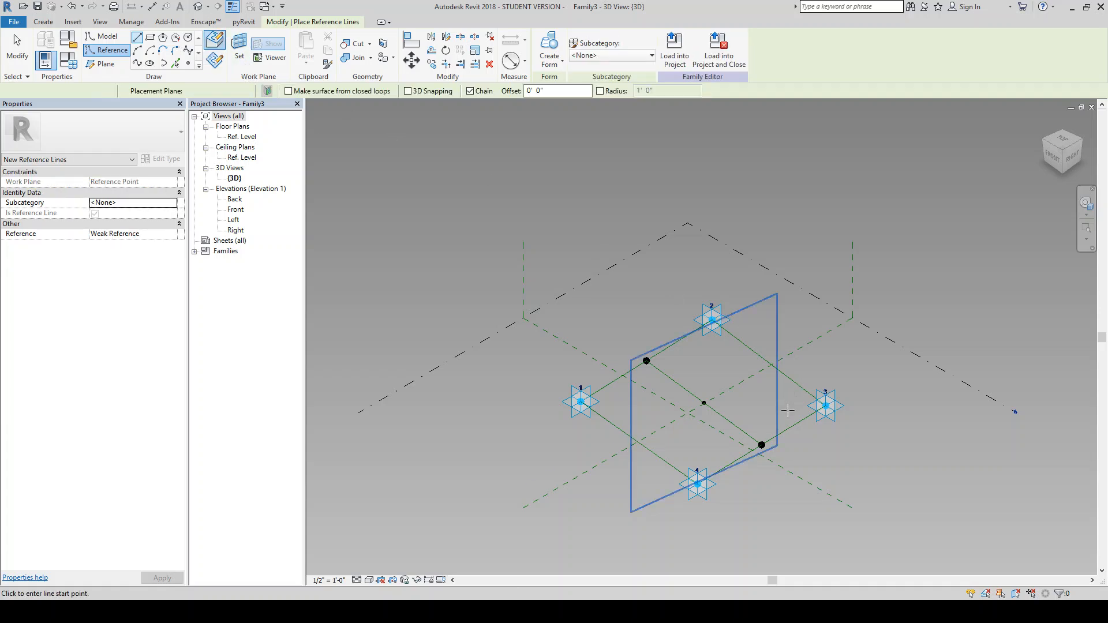
left_click(703, 402)
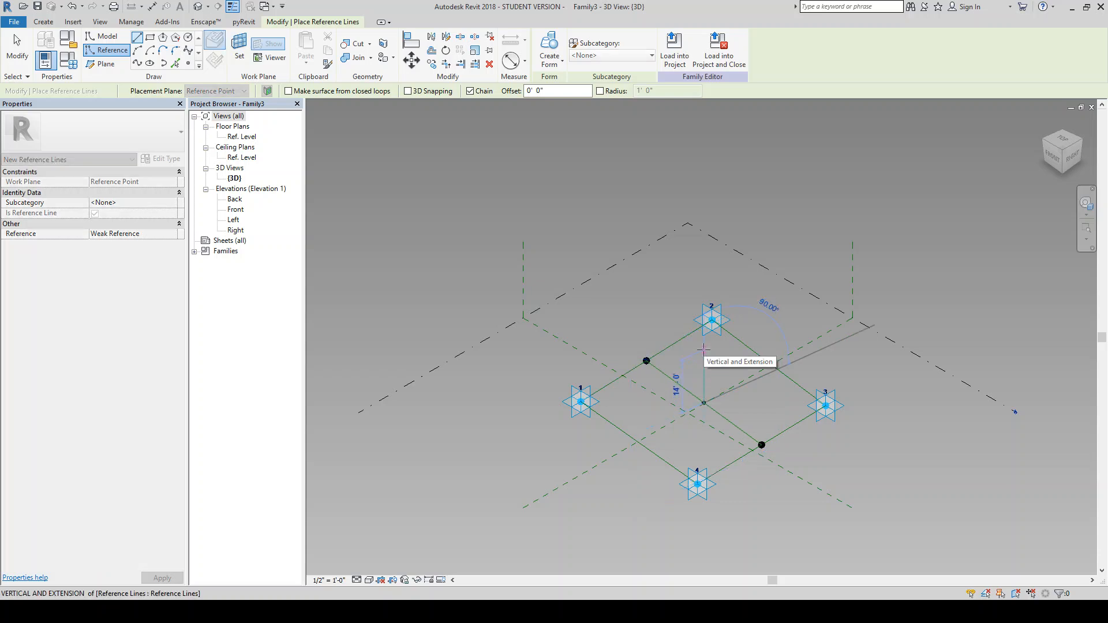
left_click(703, 349)
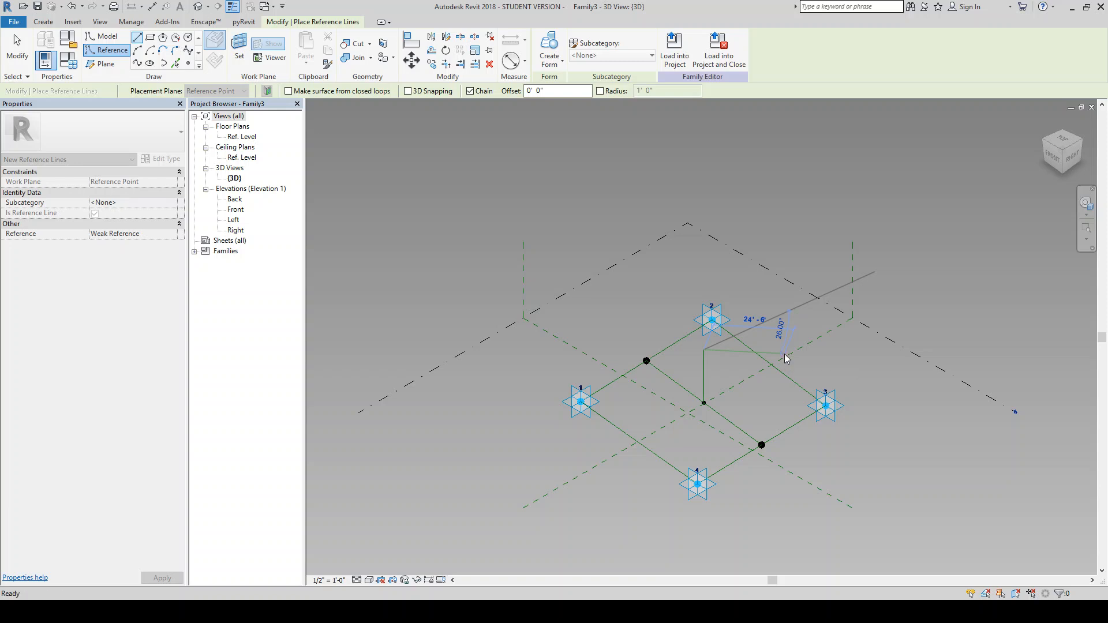
key("Escape")
key("Escape")
Make the temporary length dimension of the vertical reference line permanent.
left_click(703, 386)
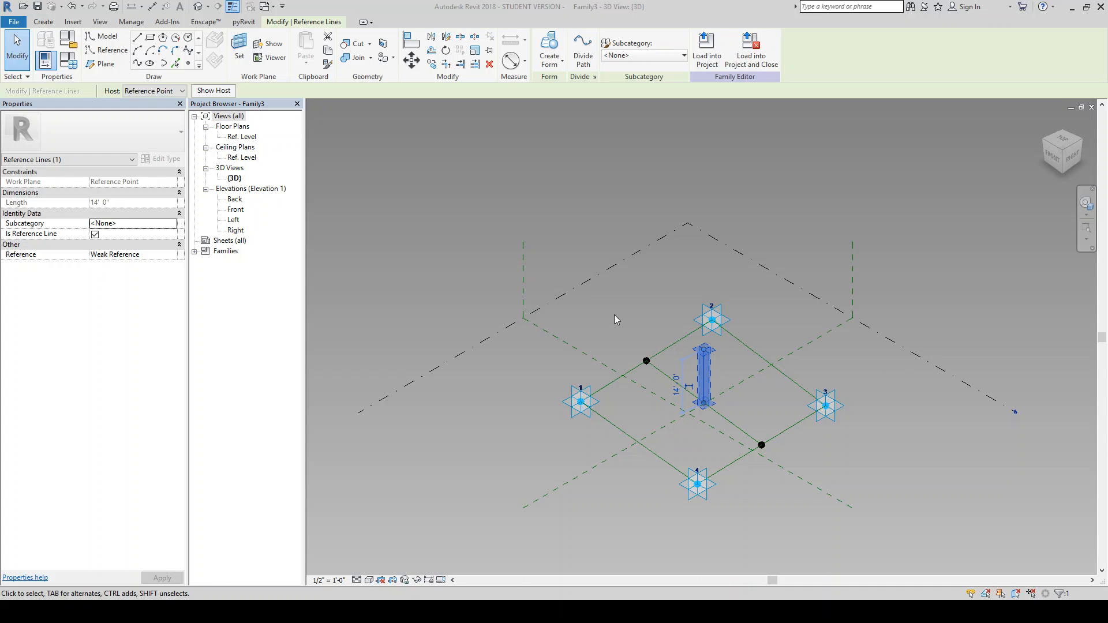
scroll(695, 390, "up", 2)
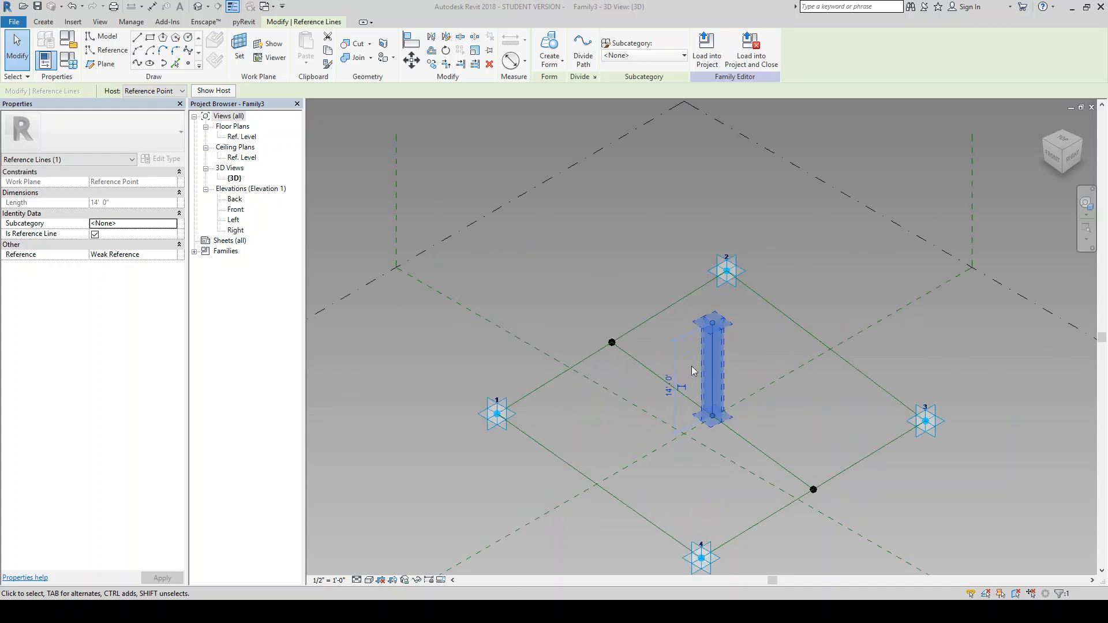
scroll(665, 330, "down", 2)
scroll(673, 342, "up", 1)
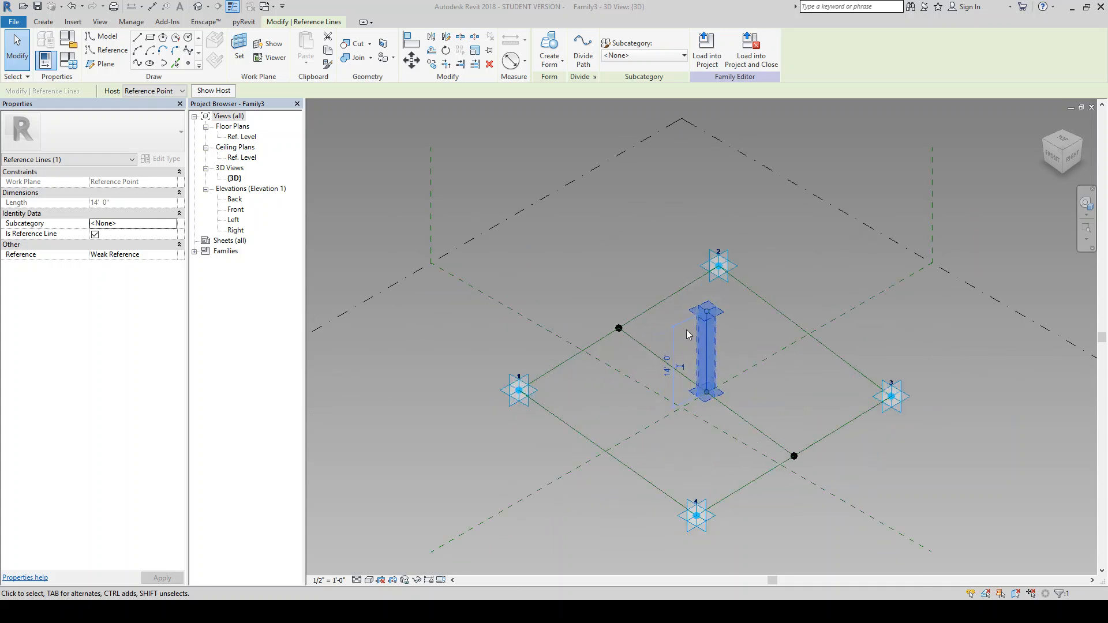
left_click(718, 340)
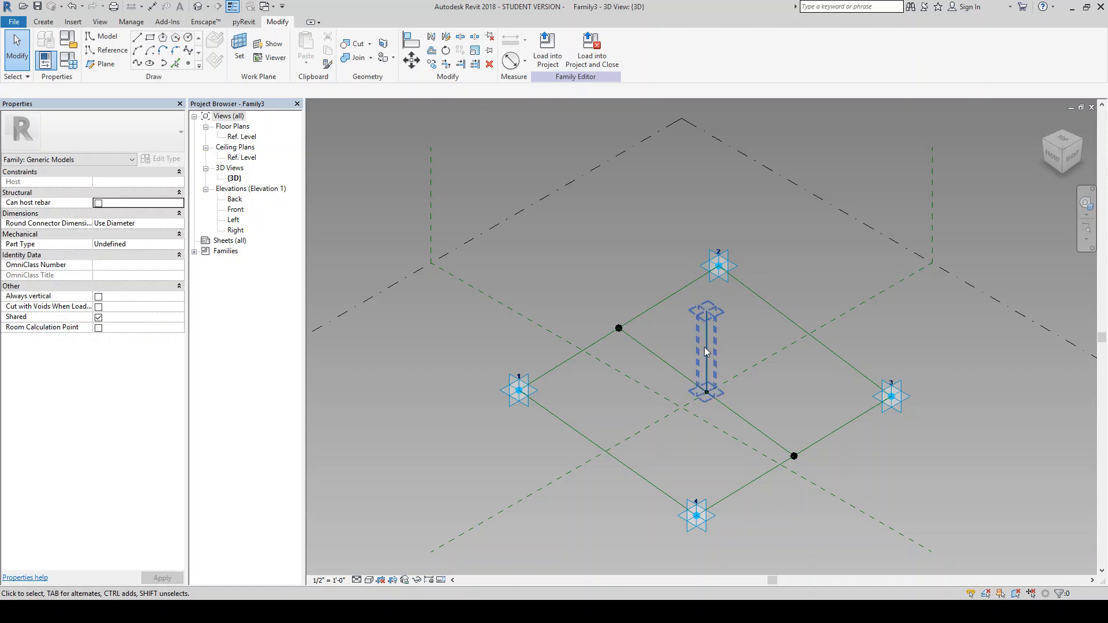
left_click(704, 347)
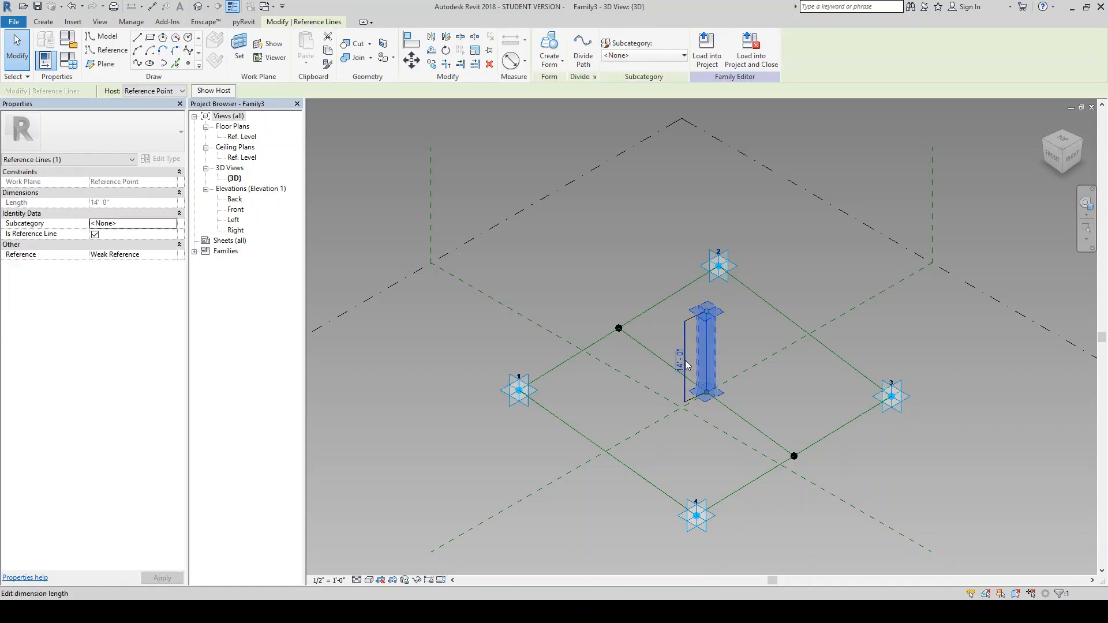
Label the vertical line's length dimension with a new instance family parameter named panel_depth.
left_click(685, 341)
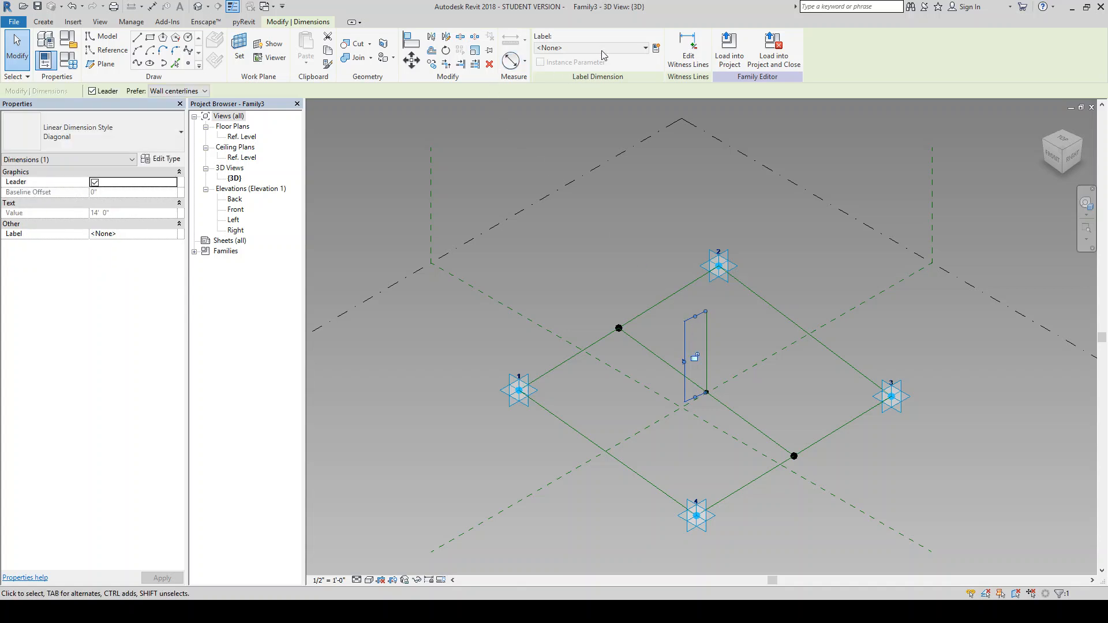
left_click(656, 49)
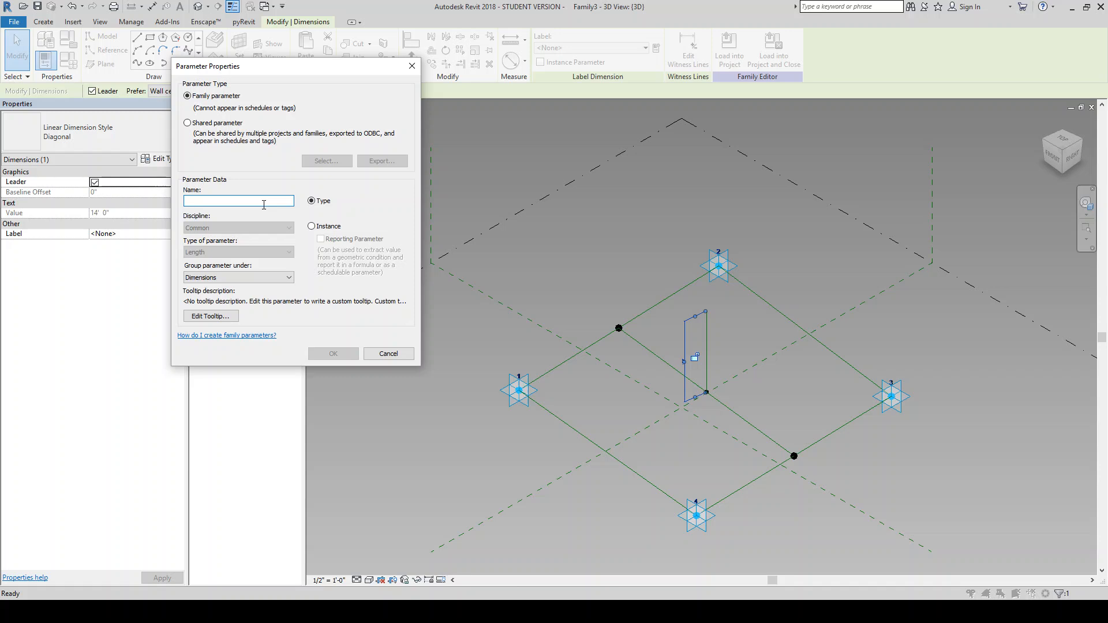
type("panel_depth")
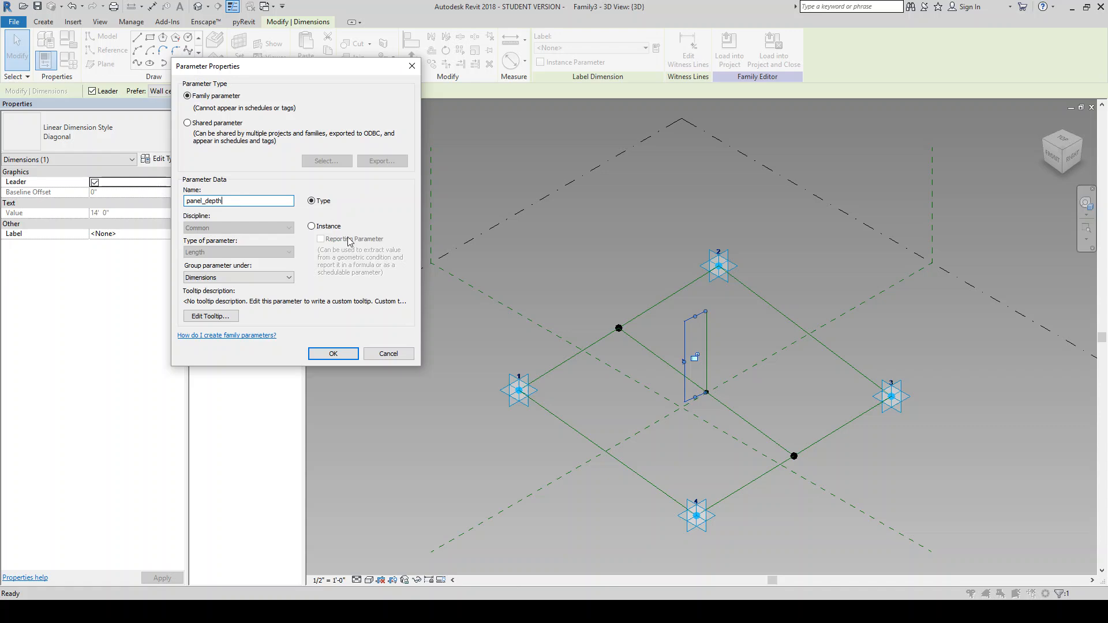
left_click(327, 229)
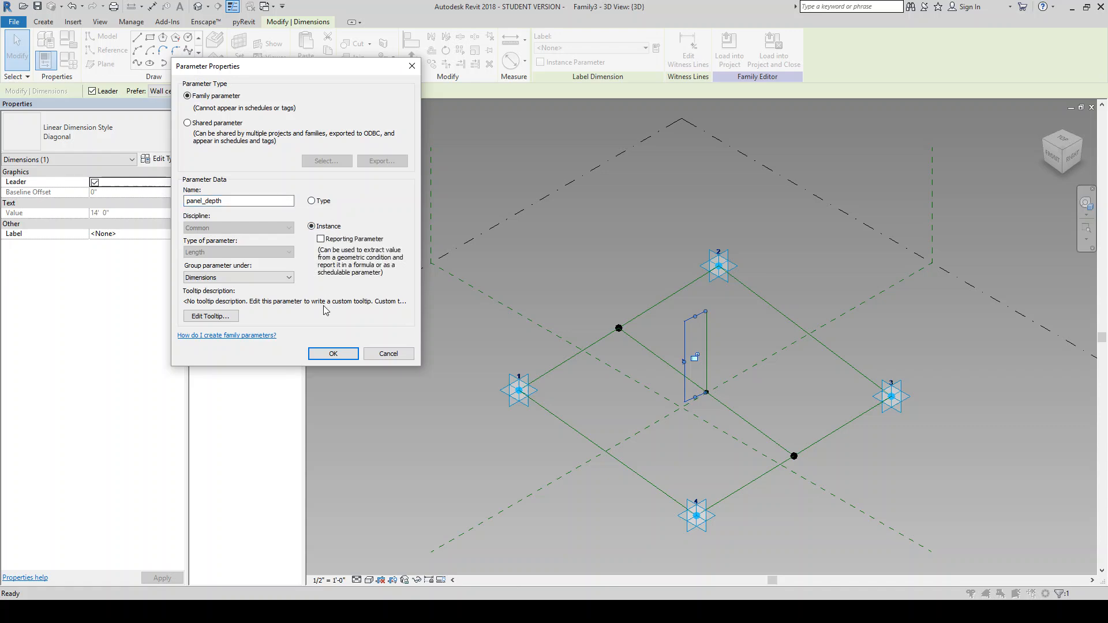
left_click(334, 354)
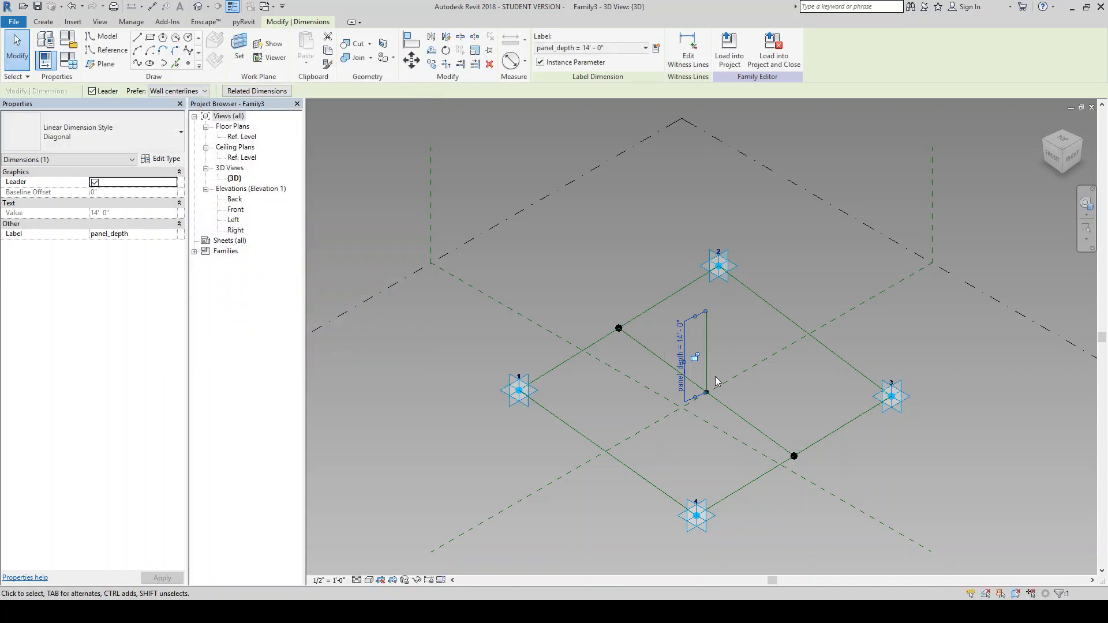
scroll(718, 376, "up", 2)
scroll(730, 350, "down", 2)
left_click(736, 336)
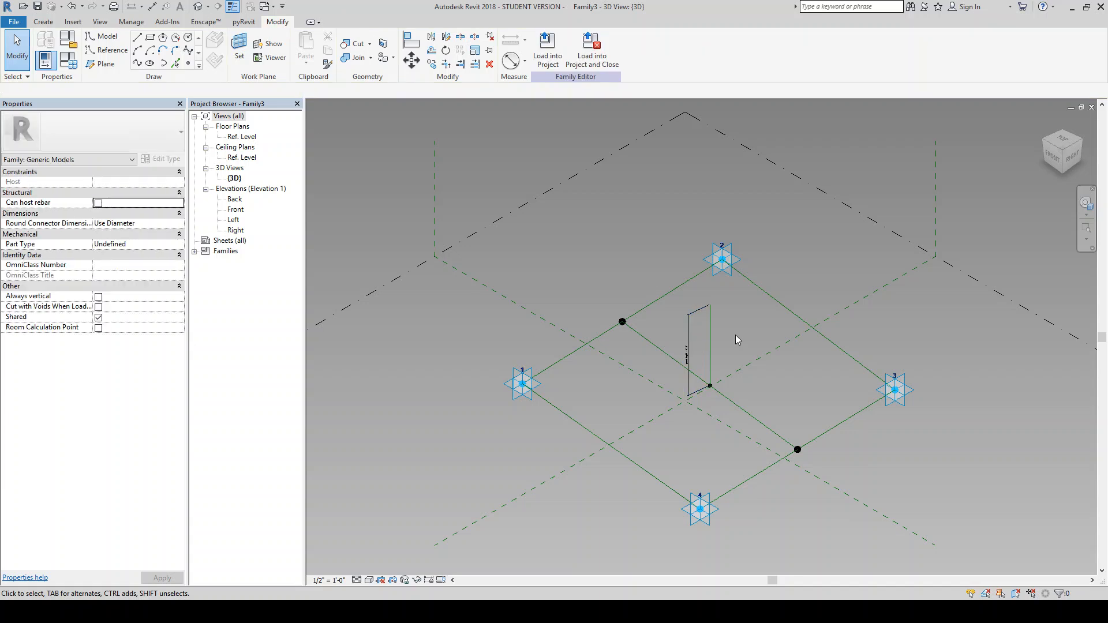
Place a reference point a little above the middle of the vertical reference line.
left_click(188, 64)
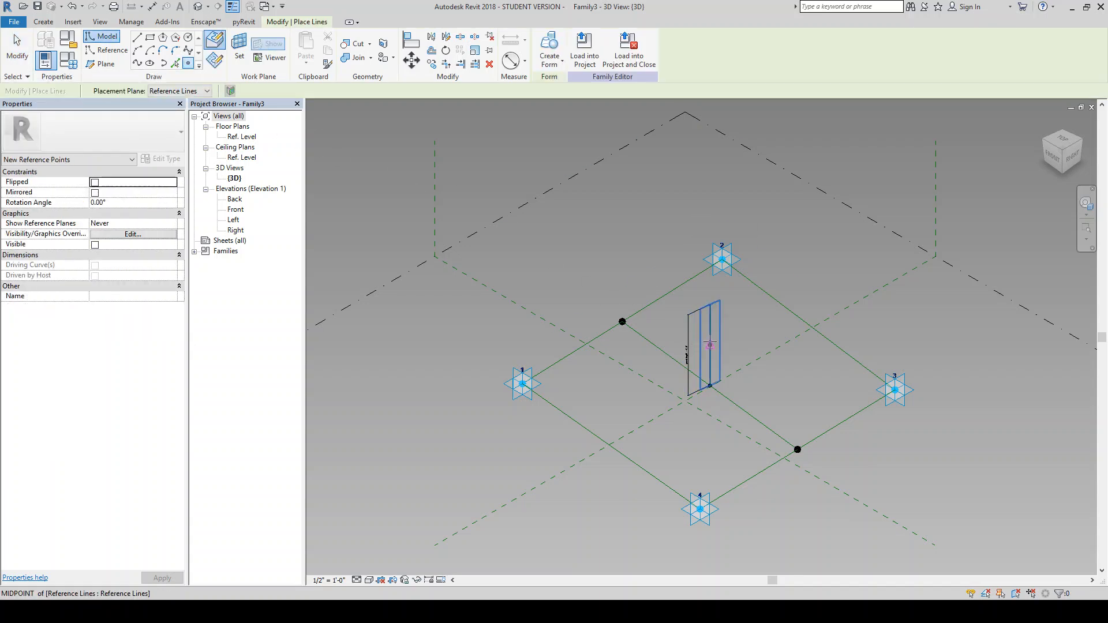
left_click(710, 334)
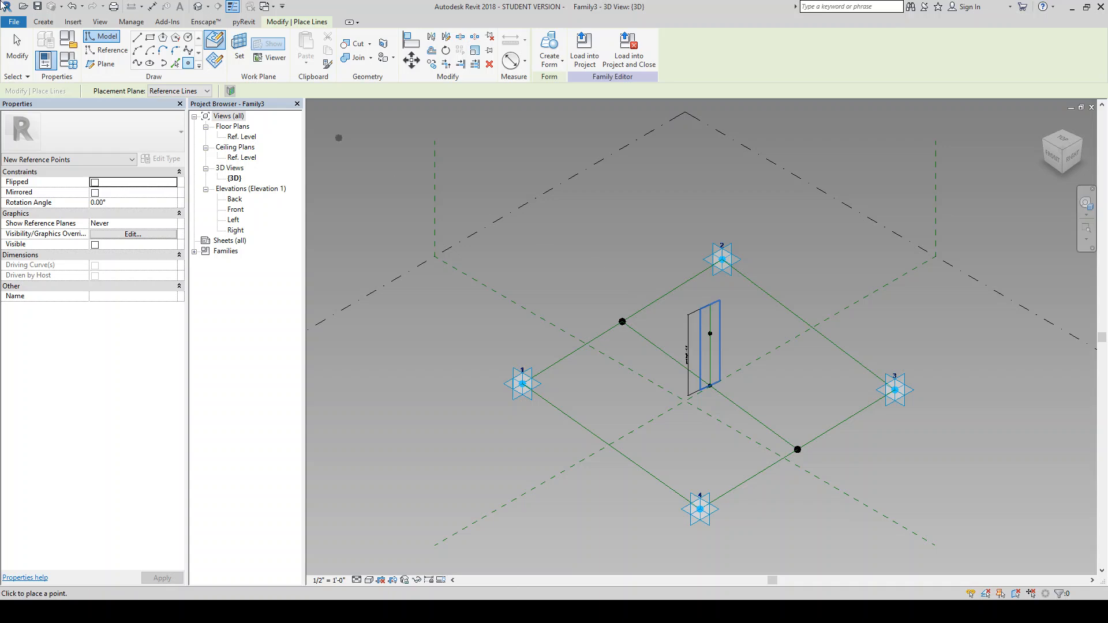
left_click(17, 52)
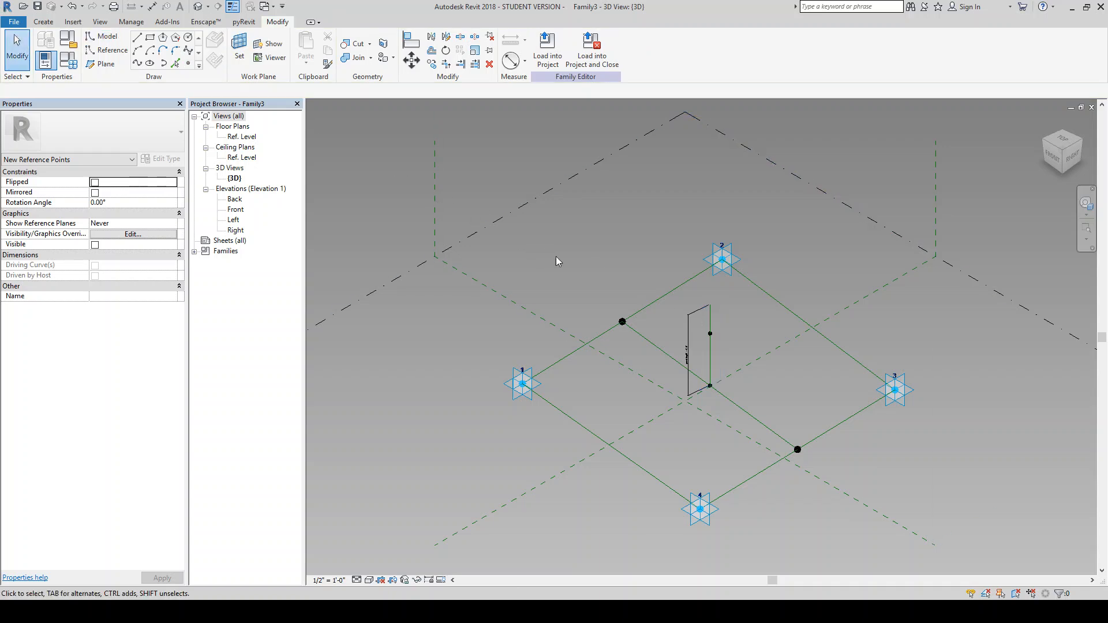
Rehost the new reference point by picking the vertical reference line as its host.
left_click(710, 334)
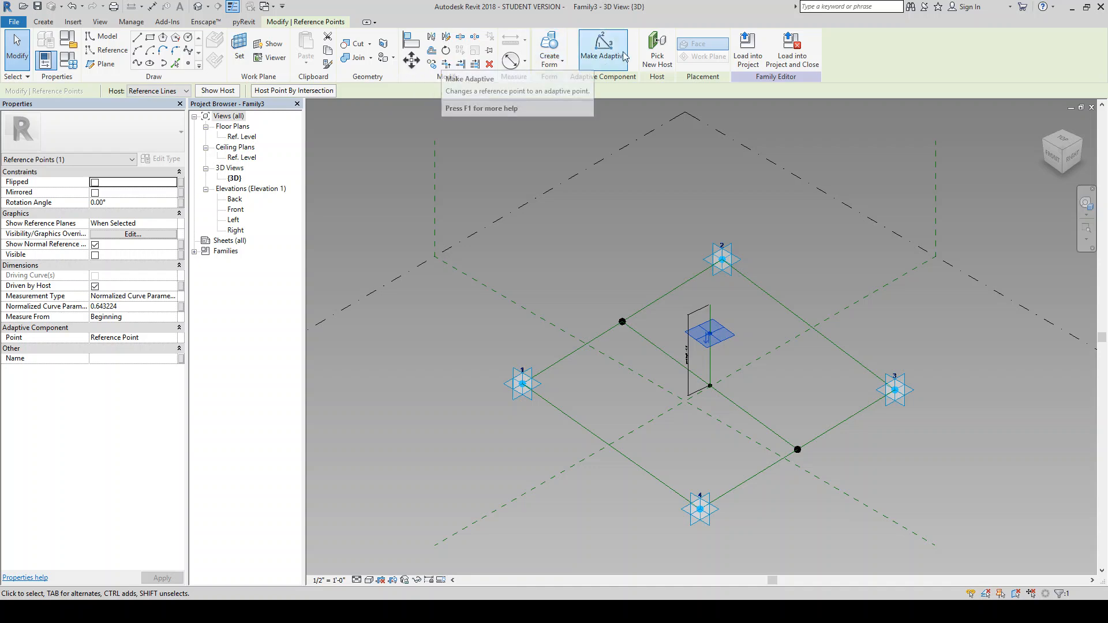
left_click(656, 41)
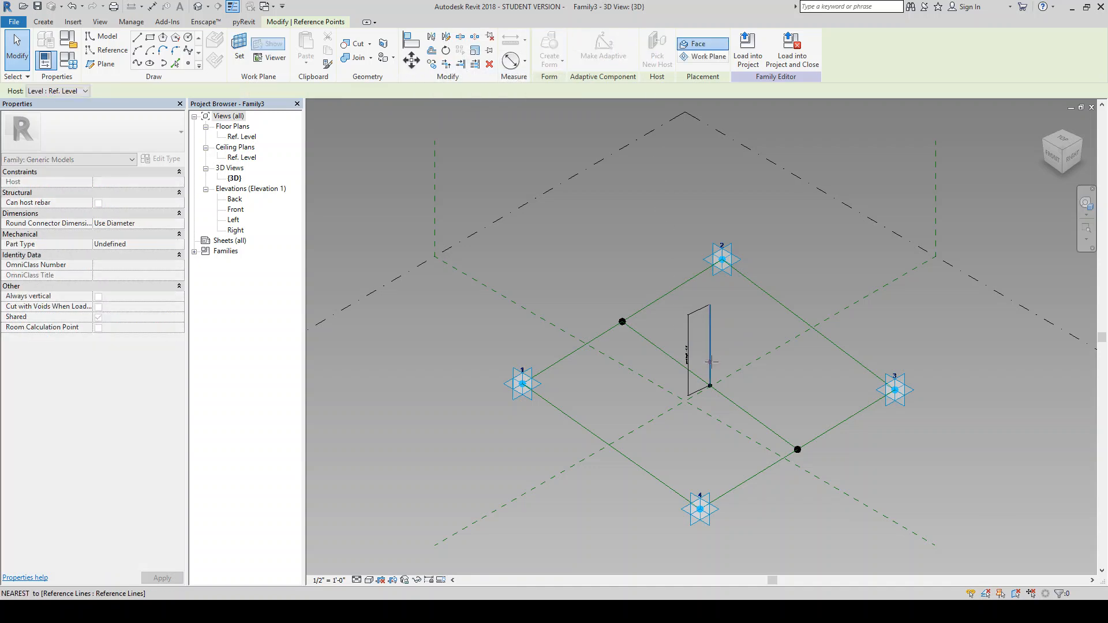
scroll(712, 346, "up", 3)
left_click(709, 324)
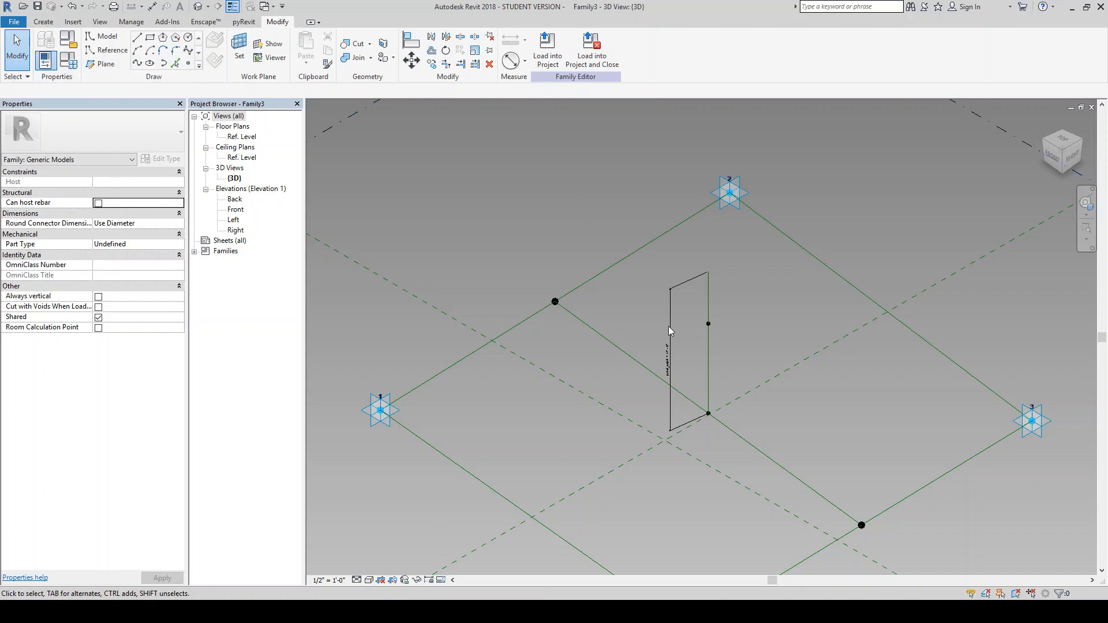
Set the normalized curve parameter of the point on the vertical line to 0.5.
left_click(708, 326)
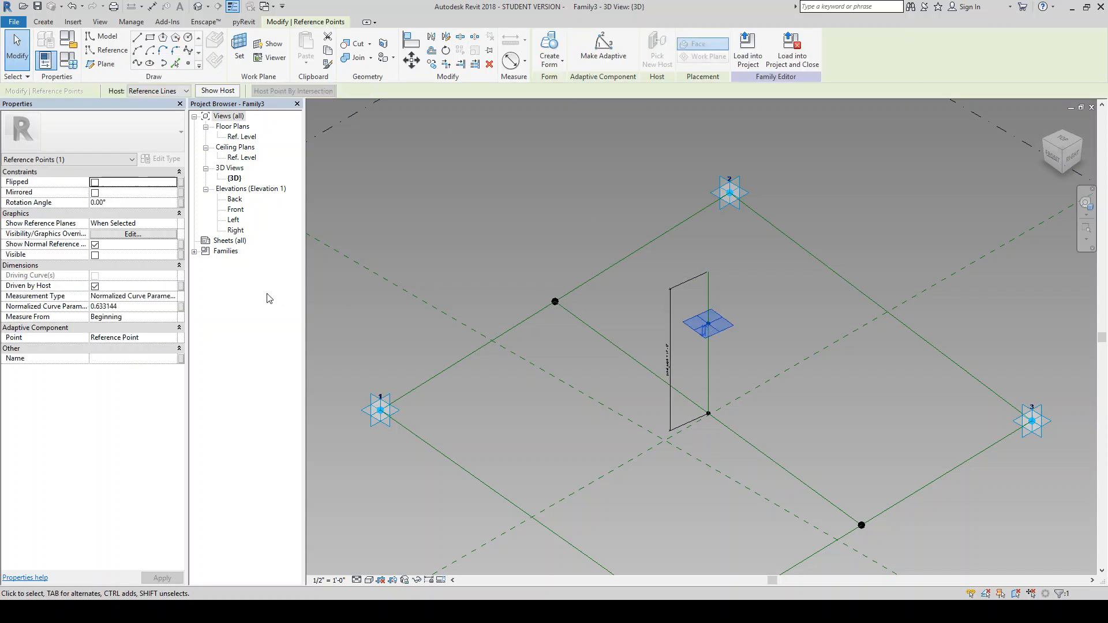
left_click(135, 306)
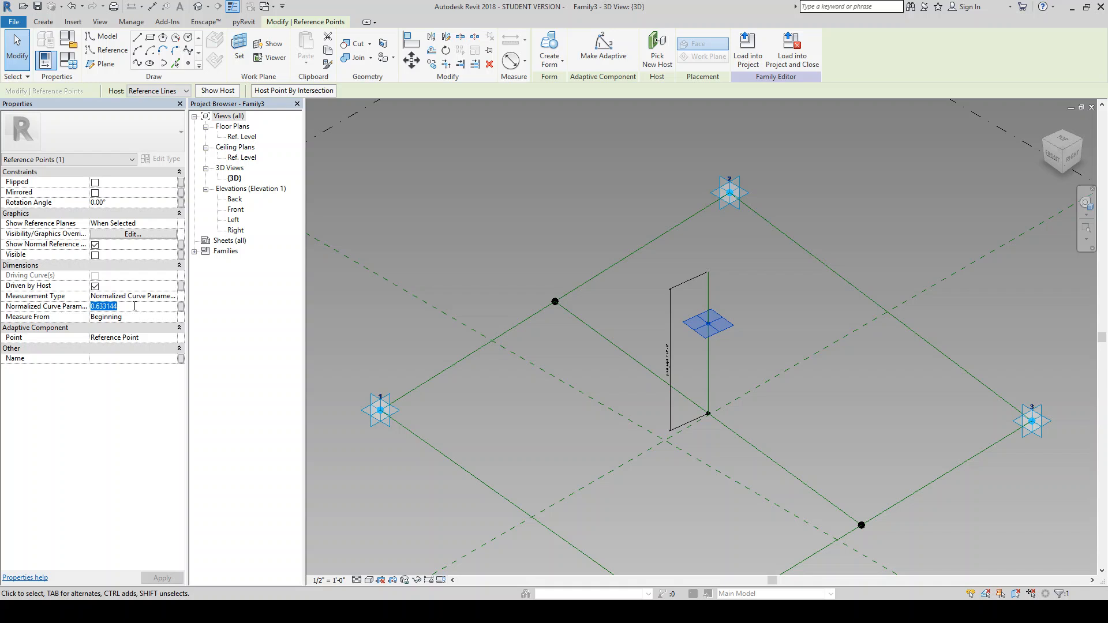
type(".5")
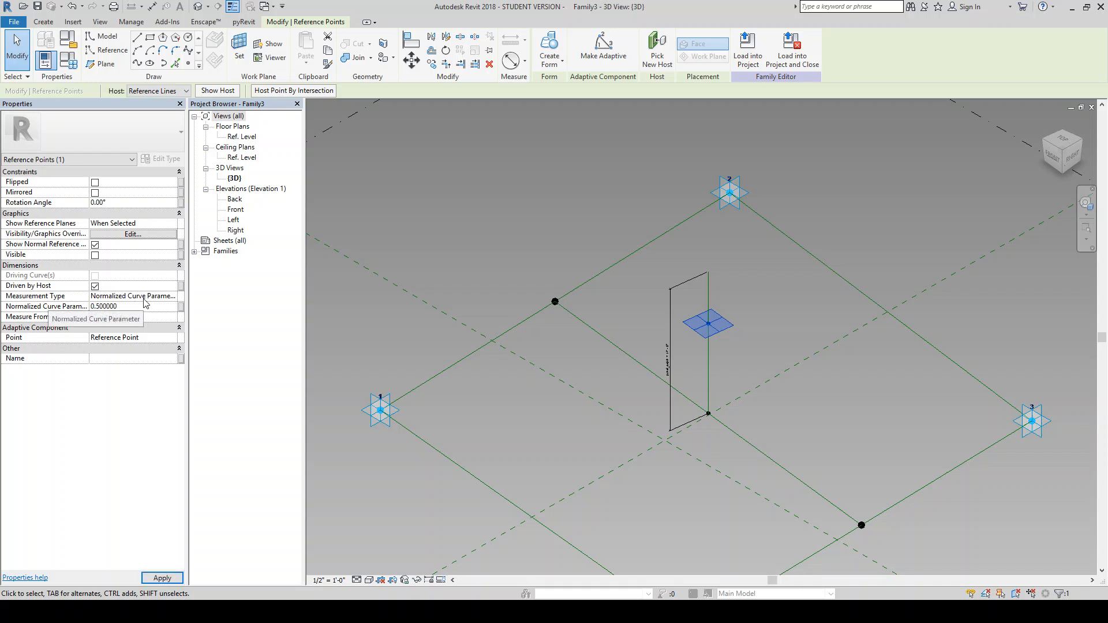
left_click(162, 578)
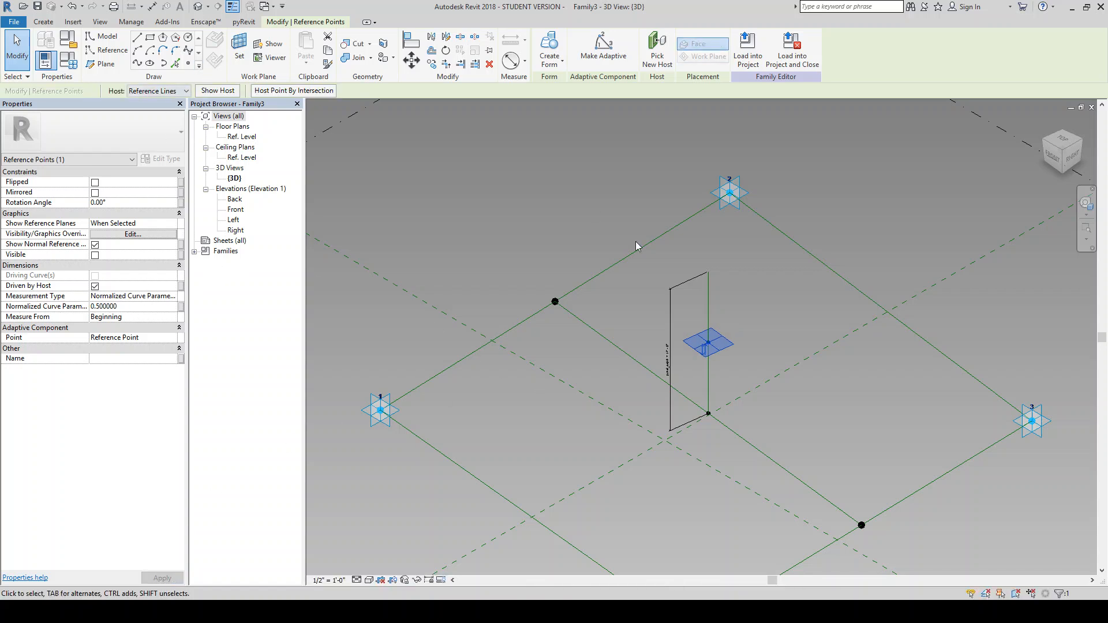
Draw a rectangle of model lines about 5' long on the work plane of the point halfway up the vertical line.
left_click(151, 38)
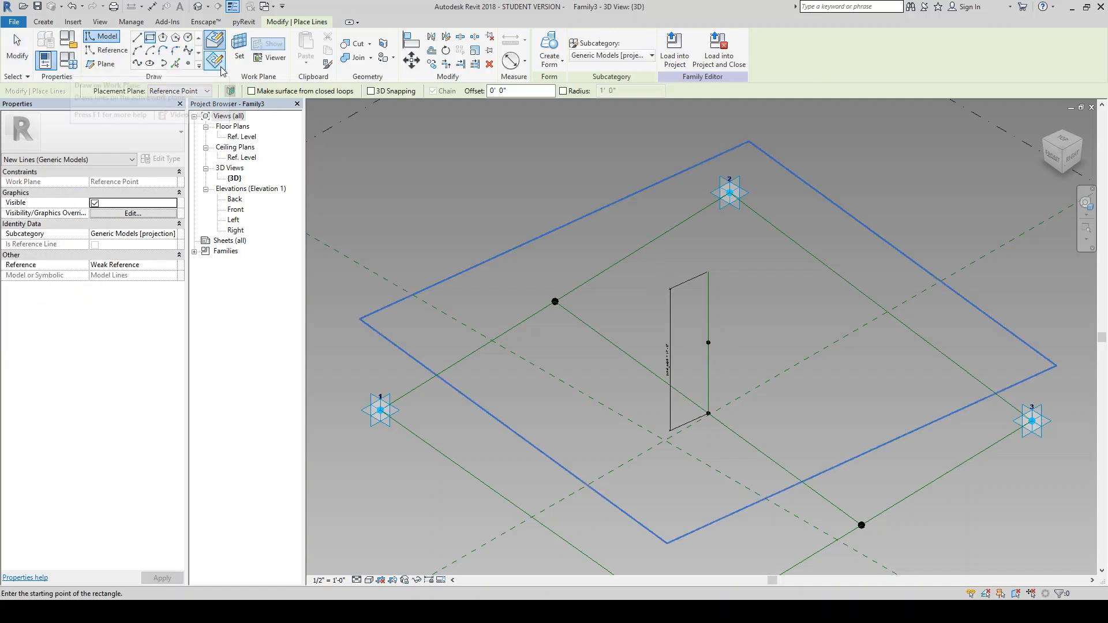
left_click(694, 353)
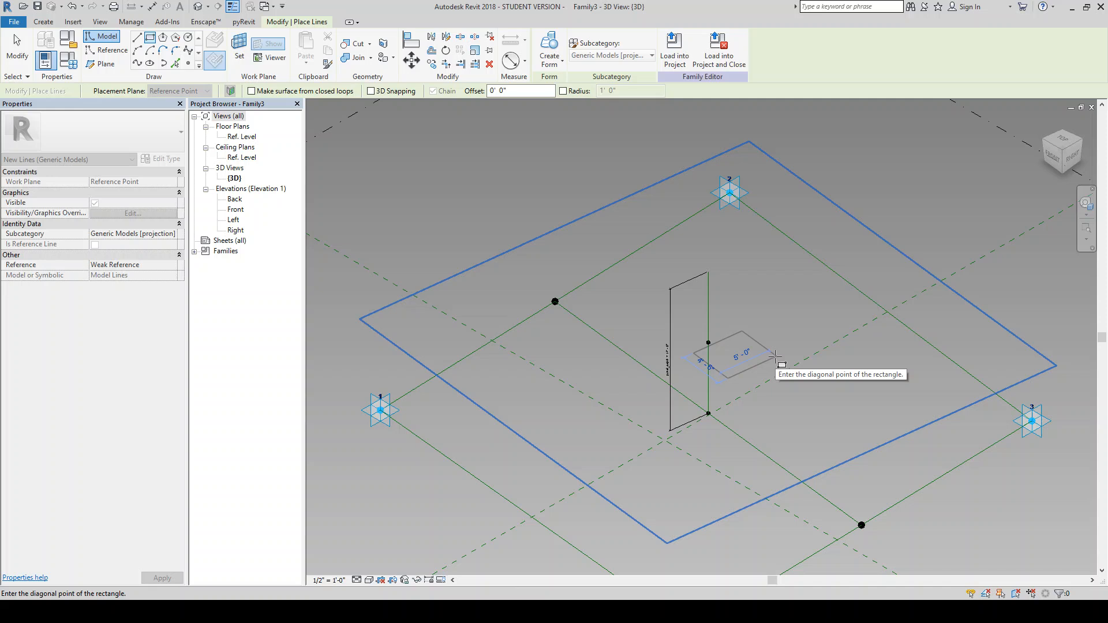
left_click(777, 357)
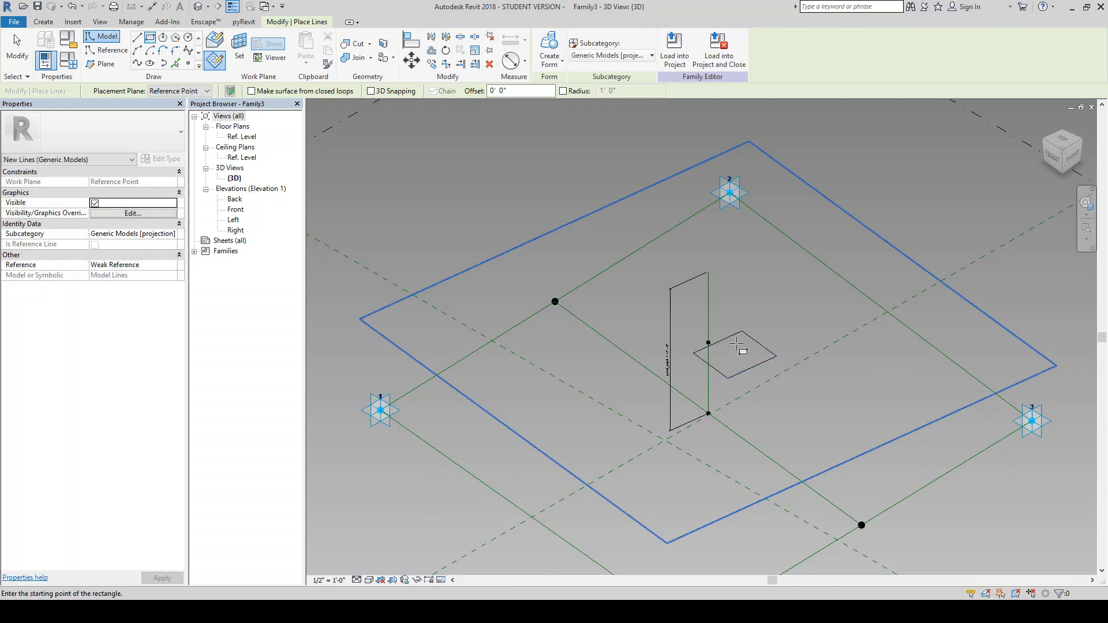
key("Escape")
key("Escape")
Move the whole rectangle within its work plane so that it is roughly centred on the hosted reference point.
left_click(723, 332)
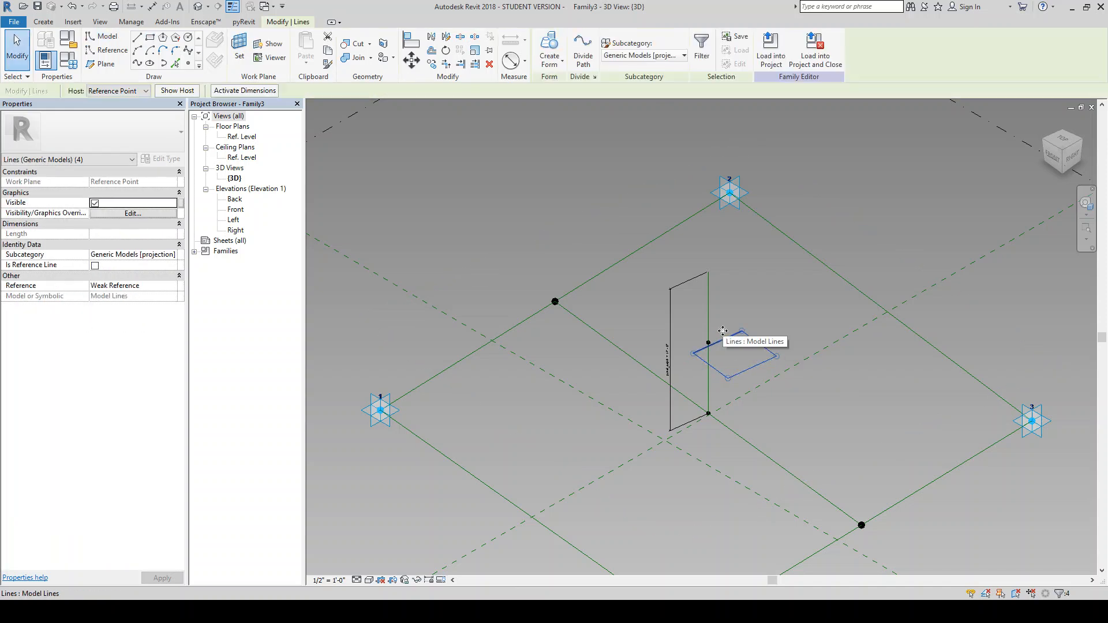
left_click_drag(723, 332, 702, 317)
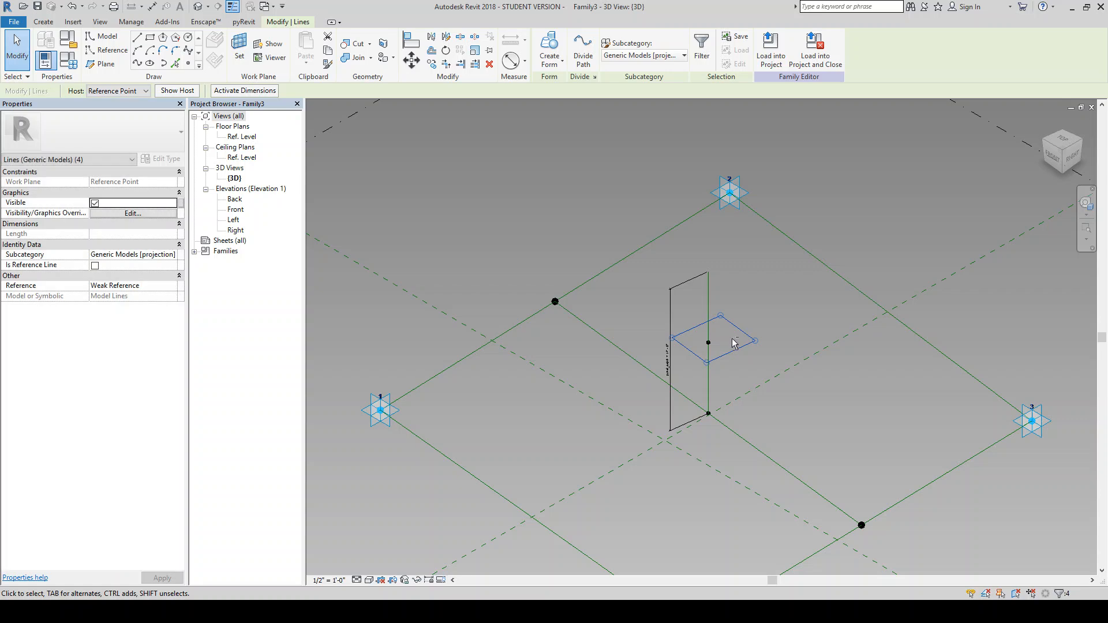
mouse_move(734, 344)
middle_mouse_down("shift")
mouse_move(707, 339)
mouse_move(715, 329)
mouse_move(718, 343)
middle_mouse_up("shift")
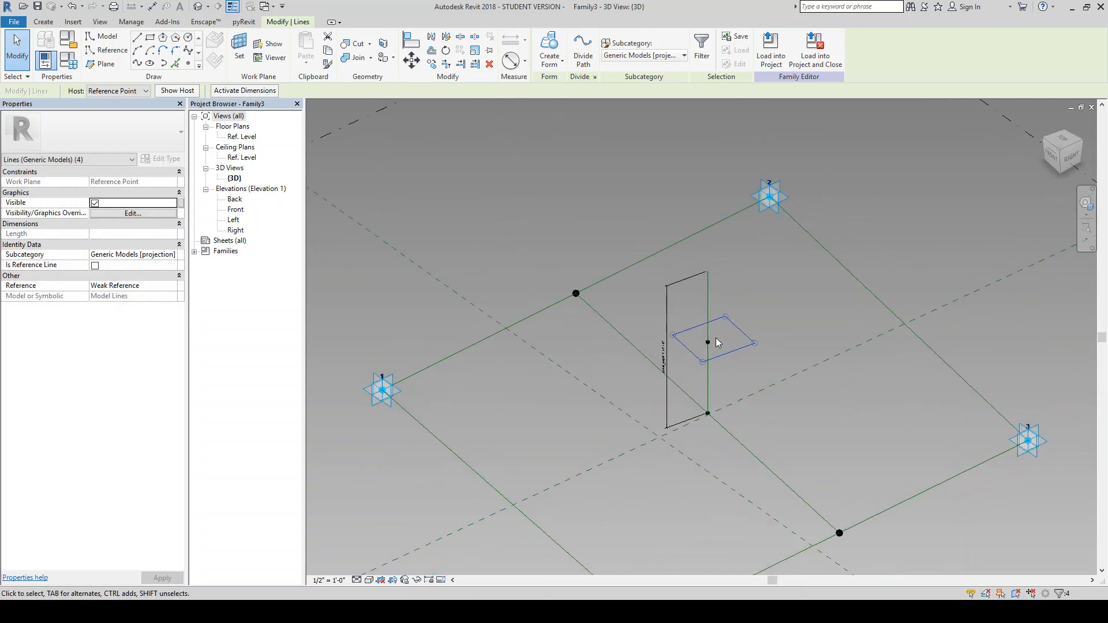
Set the normalized curve parameter of the point on the vertical reference line to 0.7.
scroll(718, 343, "up", 2)
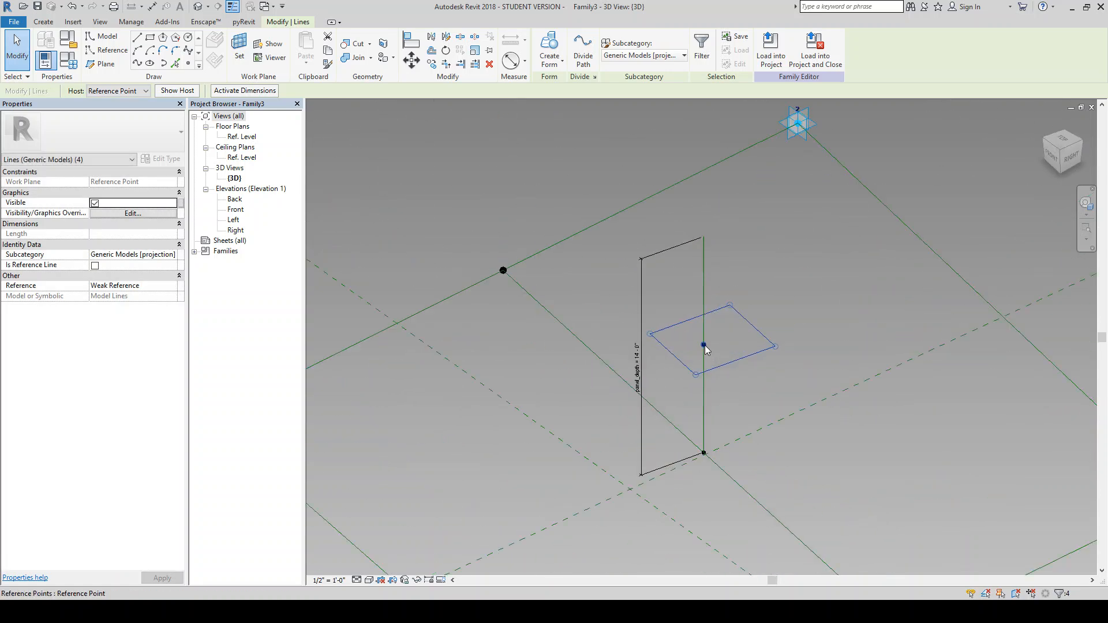
left_click(705, 345)
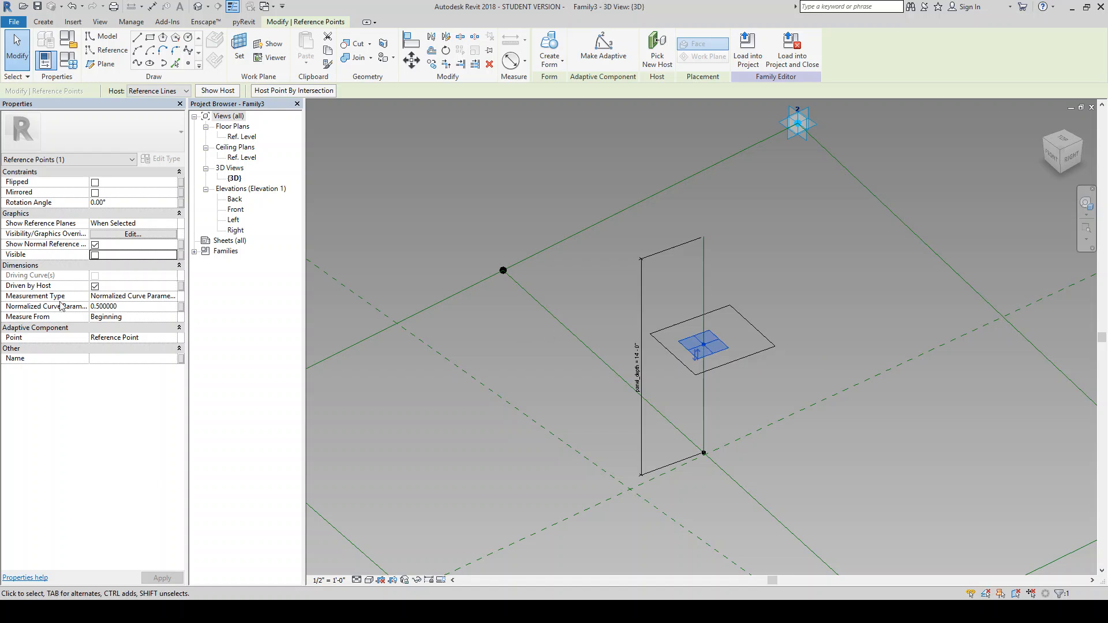
left_click(132, 307)
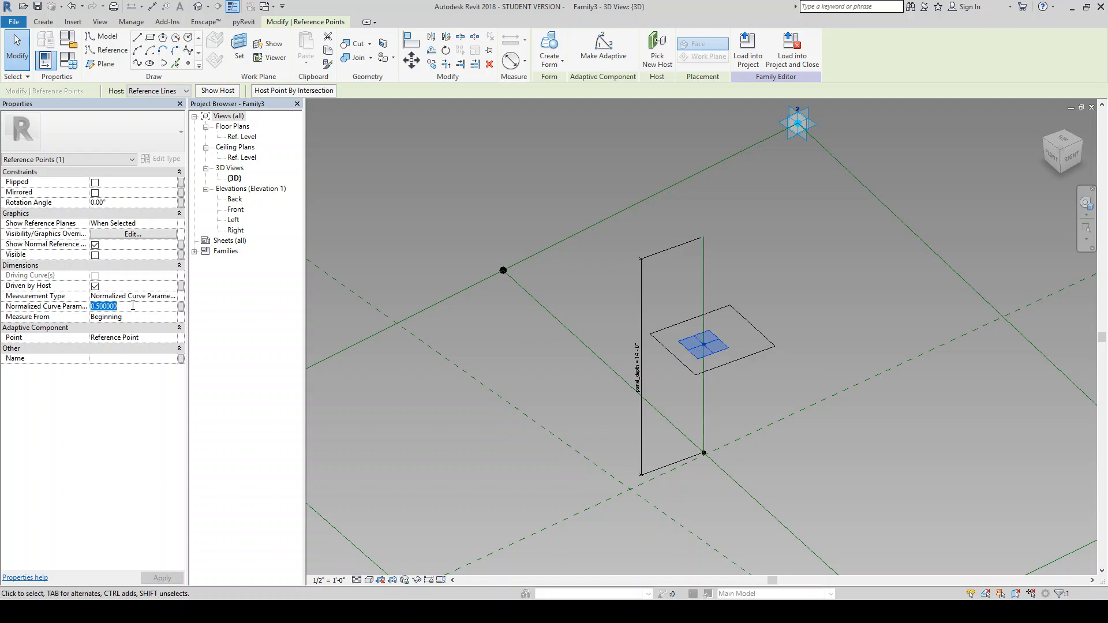
type("0.7")
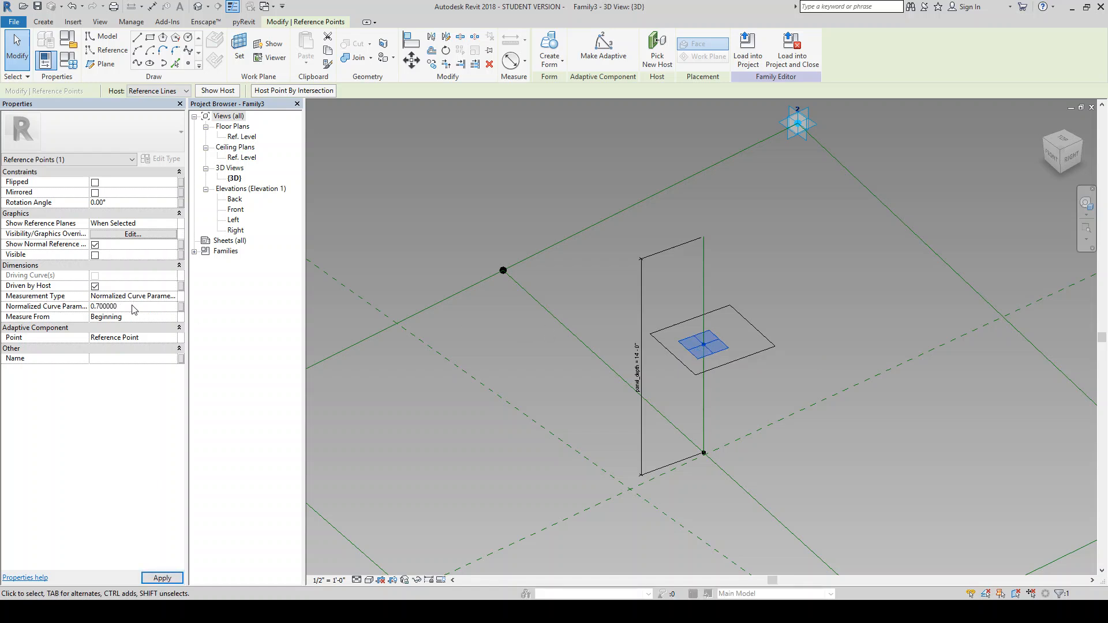
left_click(163, 579)
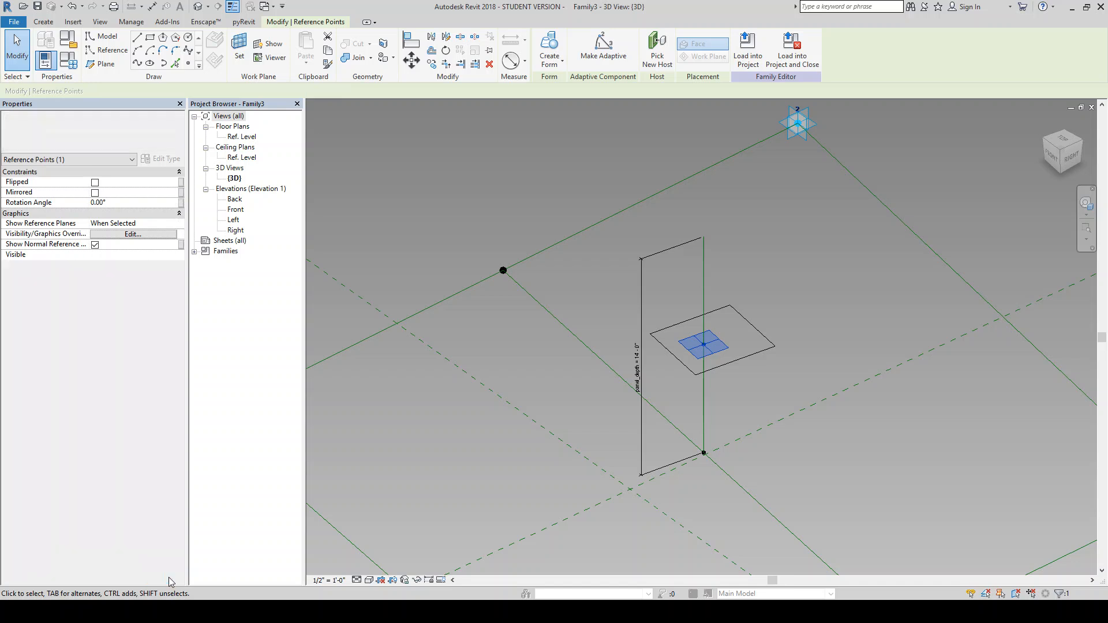
left_click(753, 314)
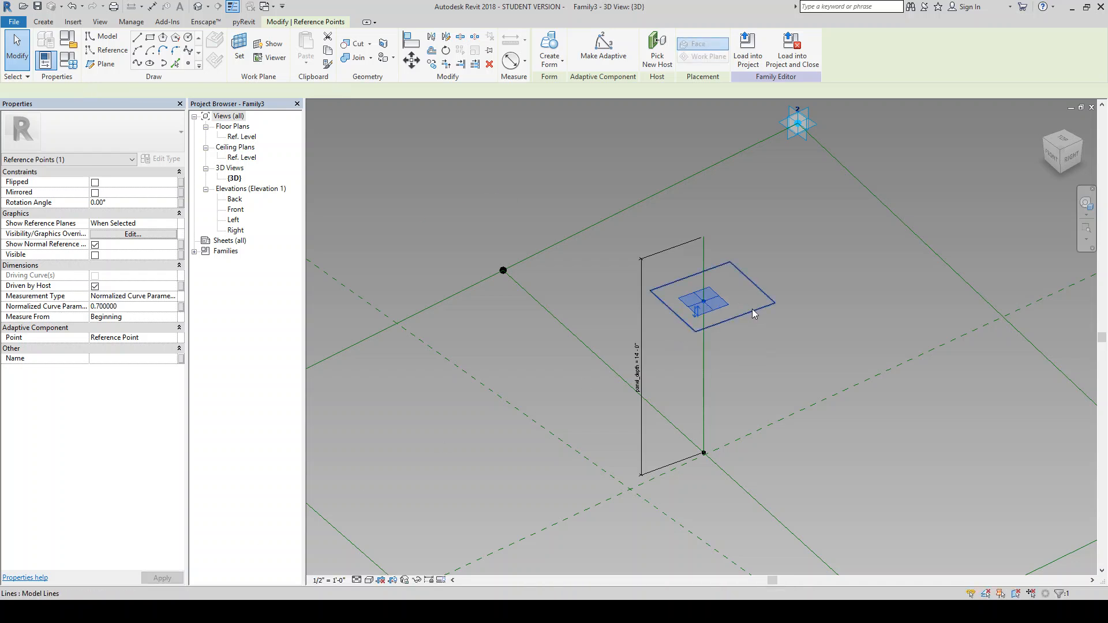
left_click(110, 50)
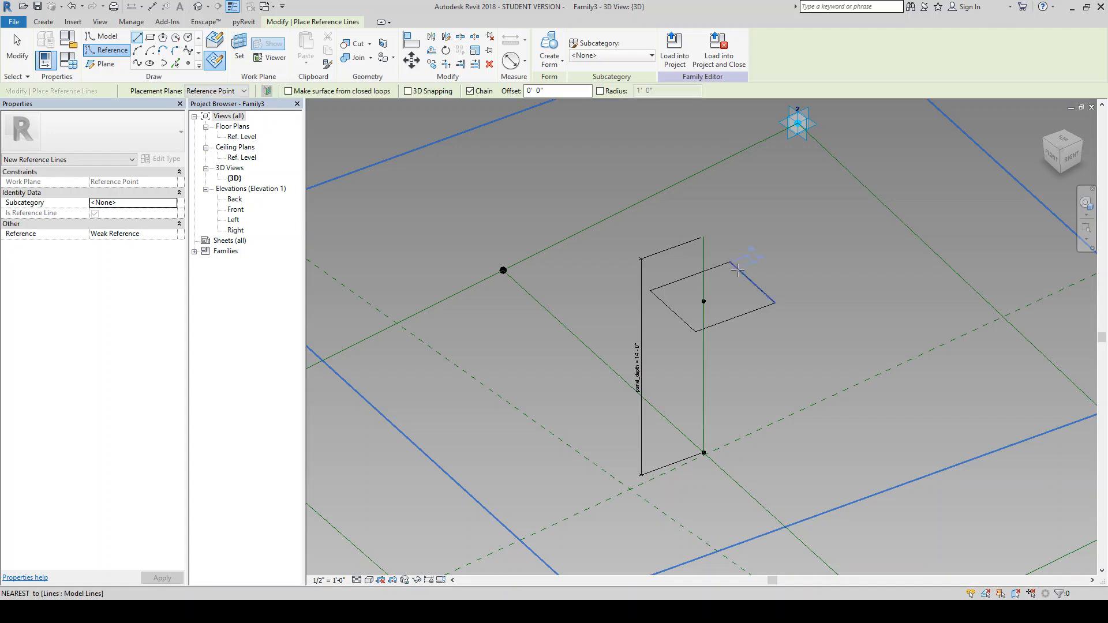
key("Escape")
key("Escape")
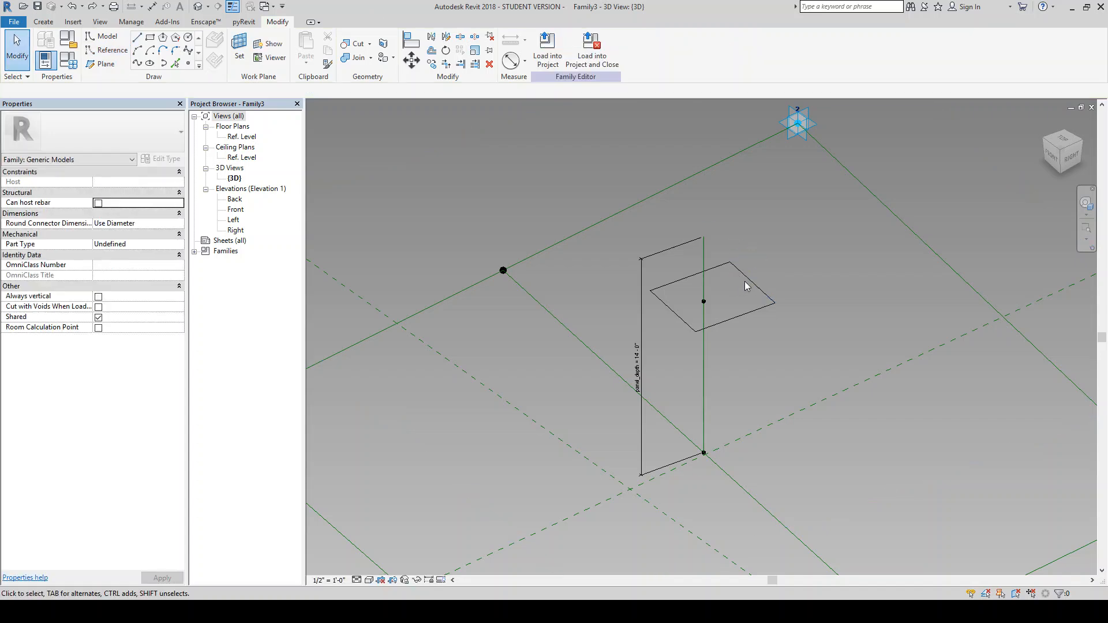
Undo the last curve parameter change, the rectangle's move and the drawing of the model-line rectangle.
left_click(750, 278)
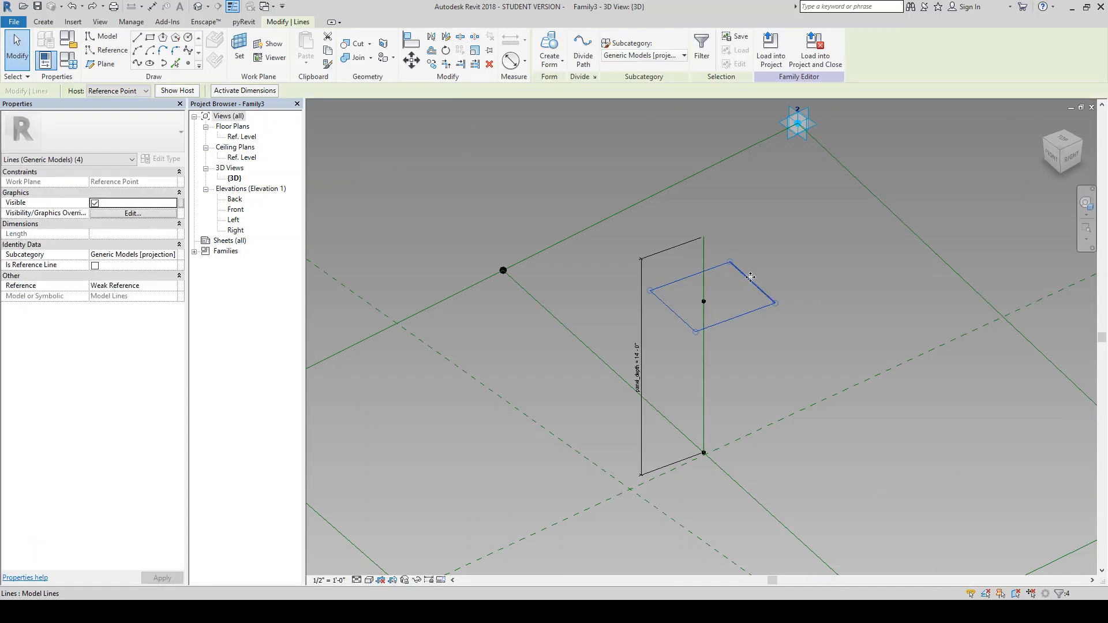
key("ctrl+z")
key("ctrl+z")
scroll(716, 338, "down", 2)
key("ctrl+z")
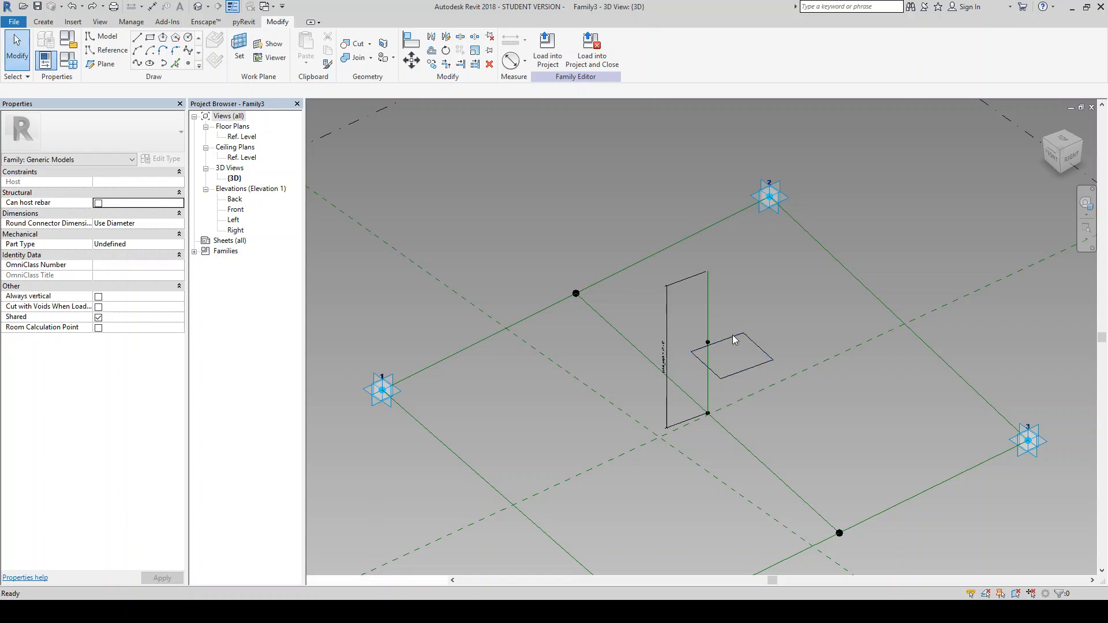
Draw a rectangle of reference lines about 4'-6" long around the hosted point, on that point's work plane.
left_click(107, 50)
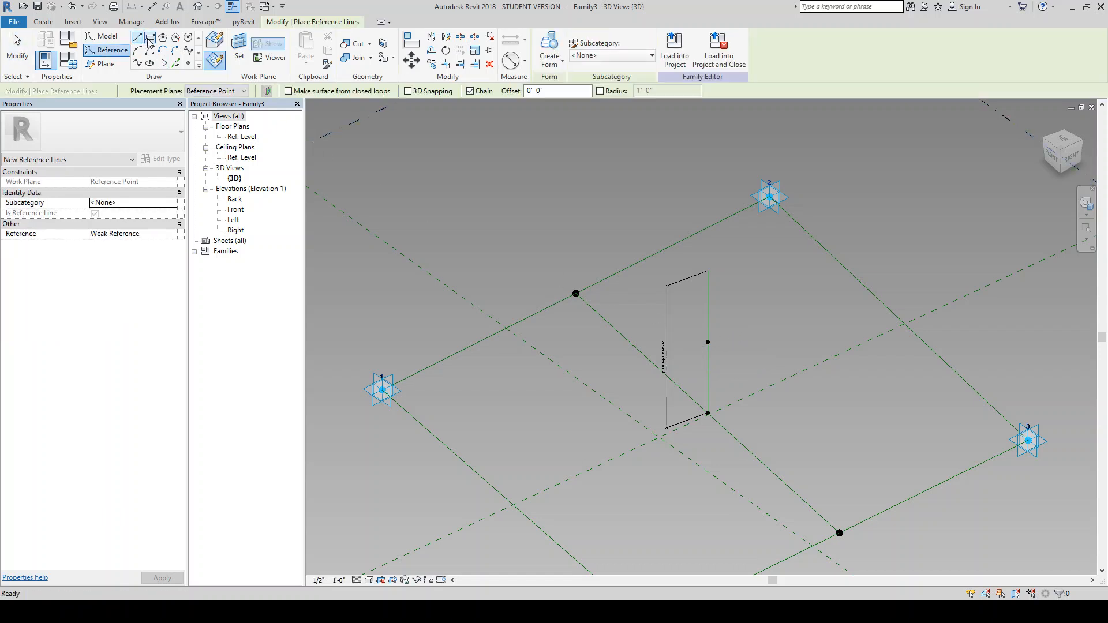
left_click(673, 334)
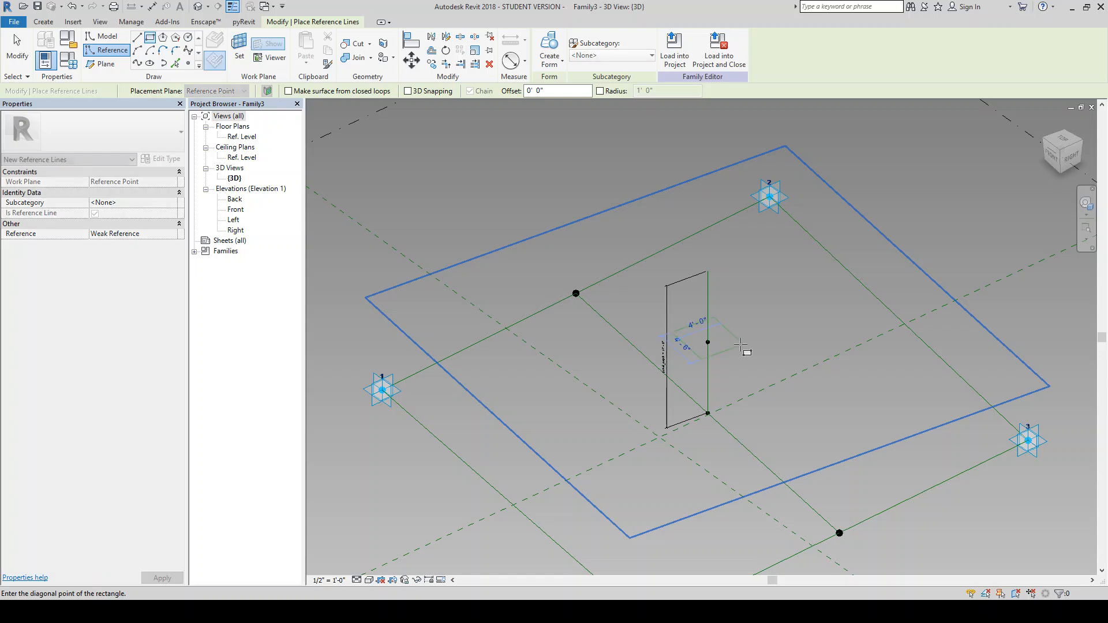
left_click(741, 349)
scroll(741, 349, "up", 2)
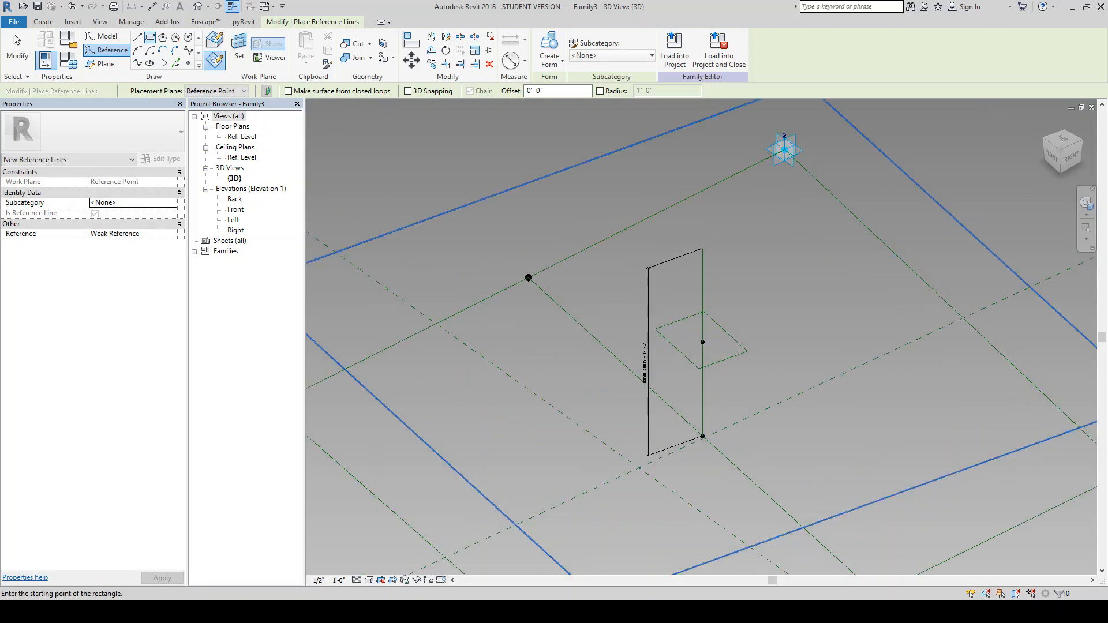
left_click(18, 49)
Set the normalized curve parameter of the point hosting the reference-line rectangle to 0.7.
middle_click_drag(767, 396, 716, 278, "shift")
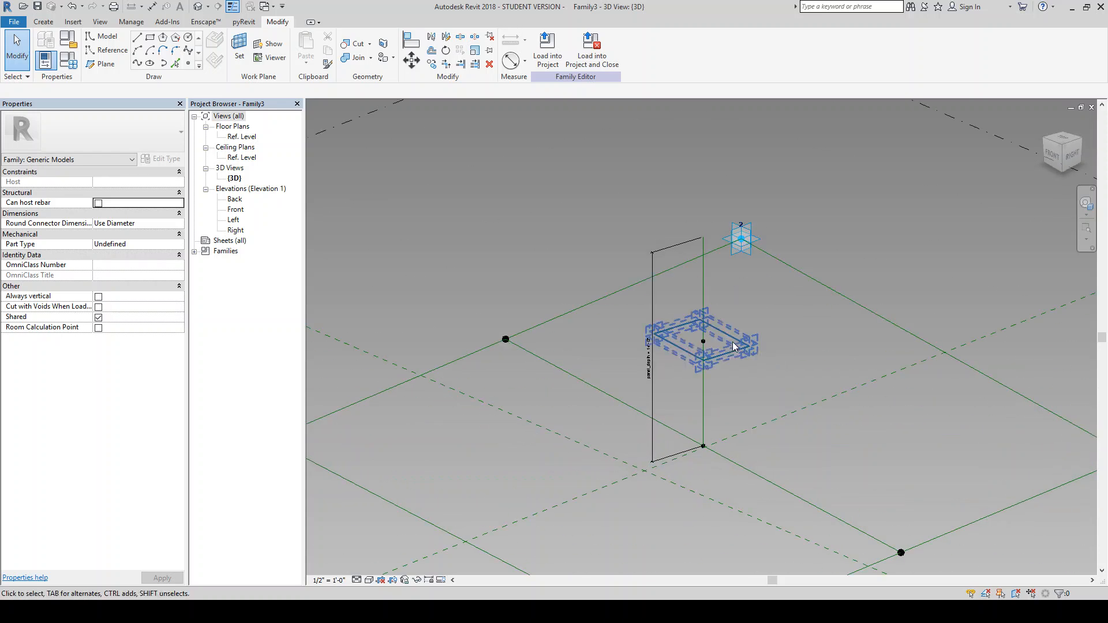
left_click(708, 344)
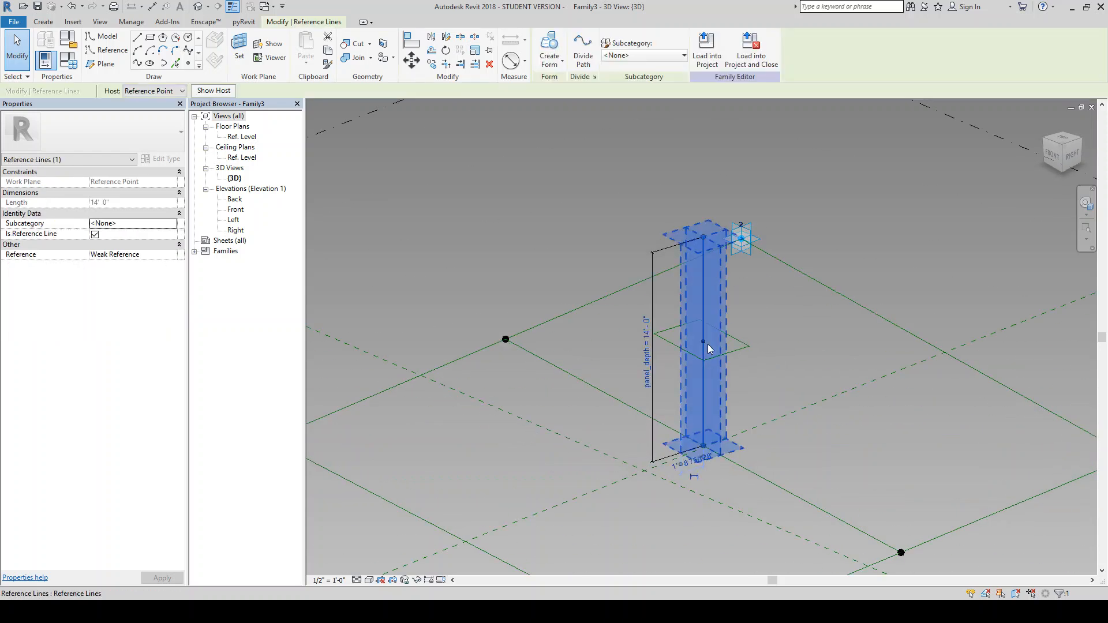
left_click(626, 342)
left_click(677, 341)
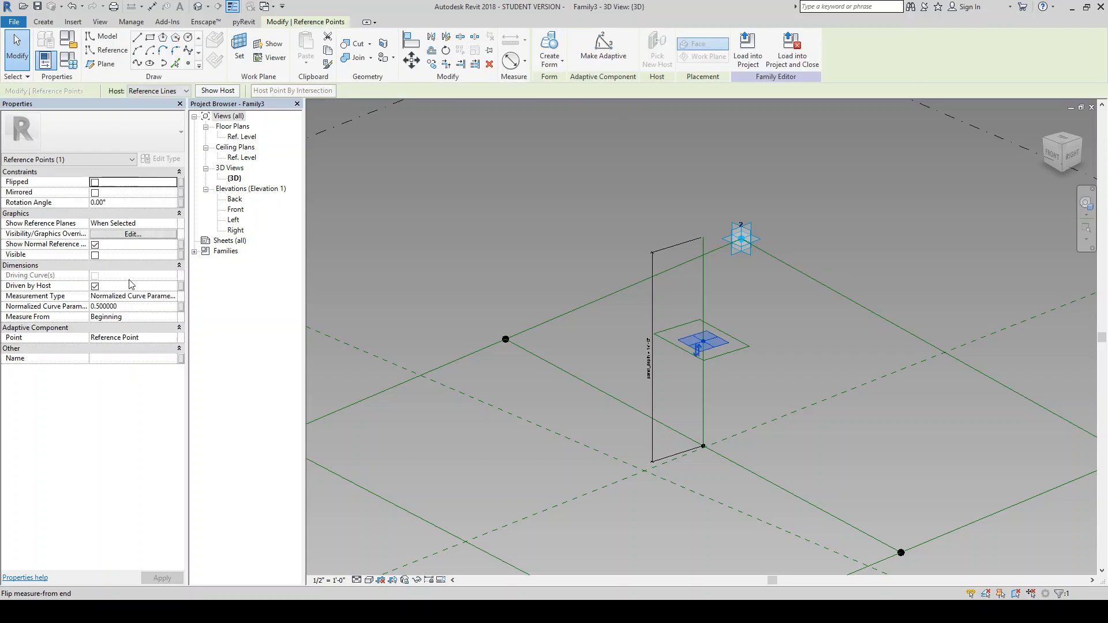
left_click(142, 306)
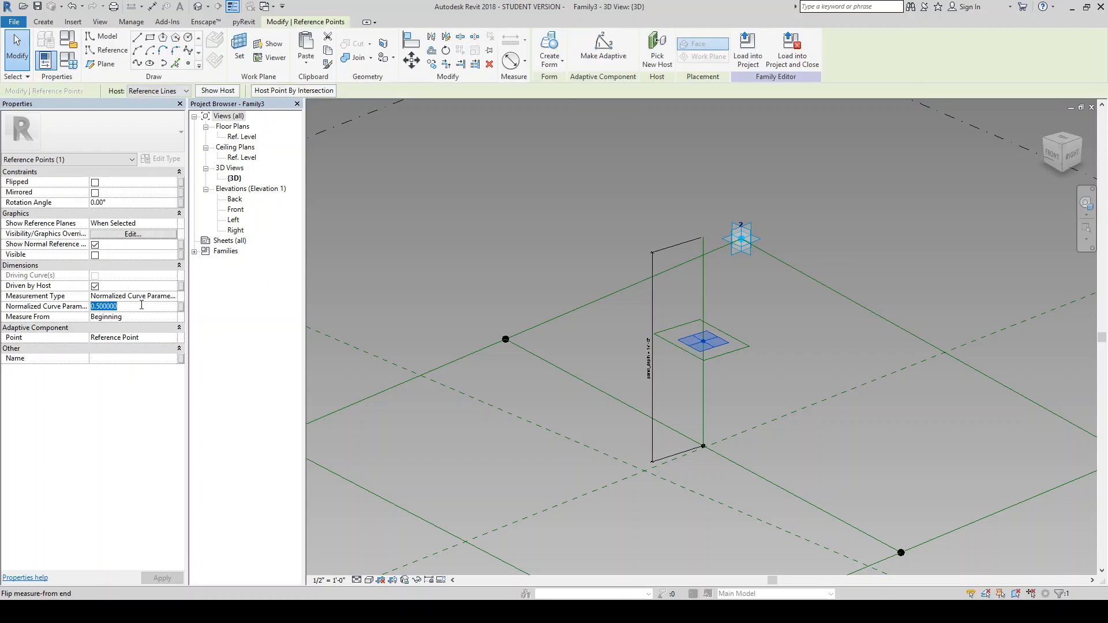
type(".7")
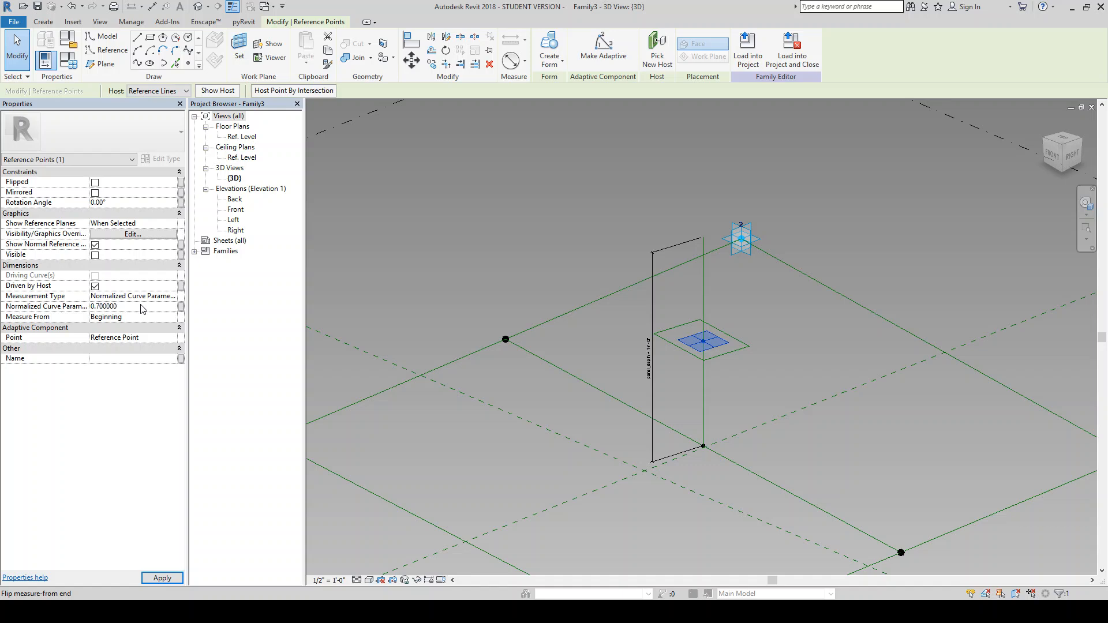
left_click(164, 578)
left_click(752, 315)
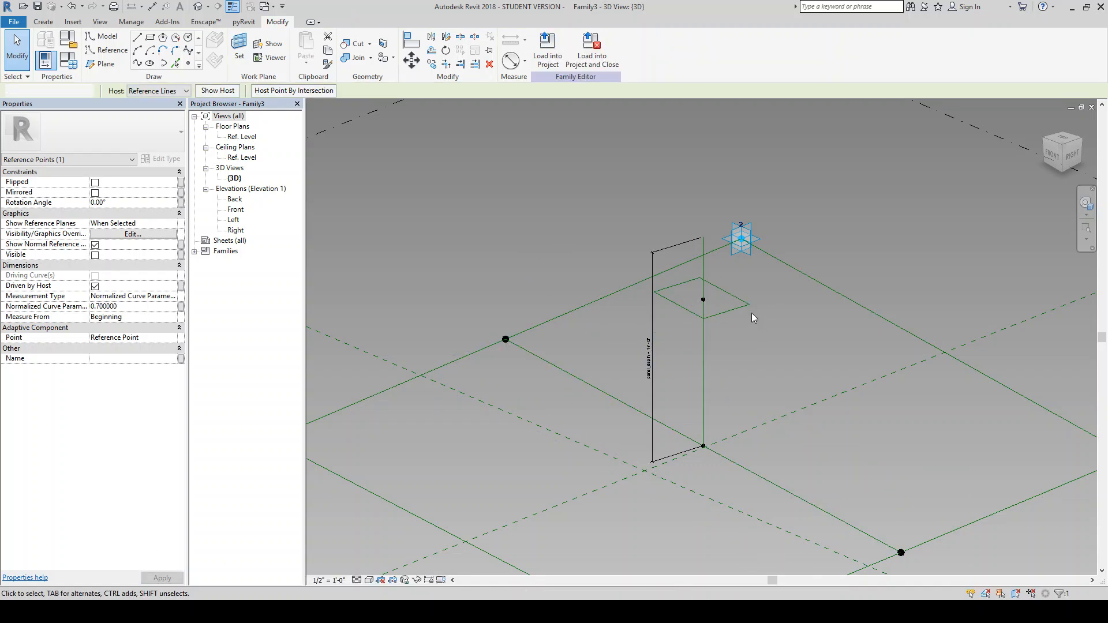
Place an aligned dimension across the rectangle's two long sides and the vertical reference line, and make its segments equal.
key("Tab")
left_click(732, 311)
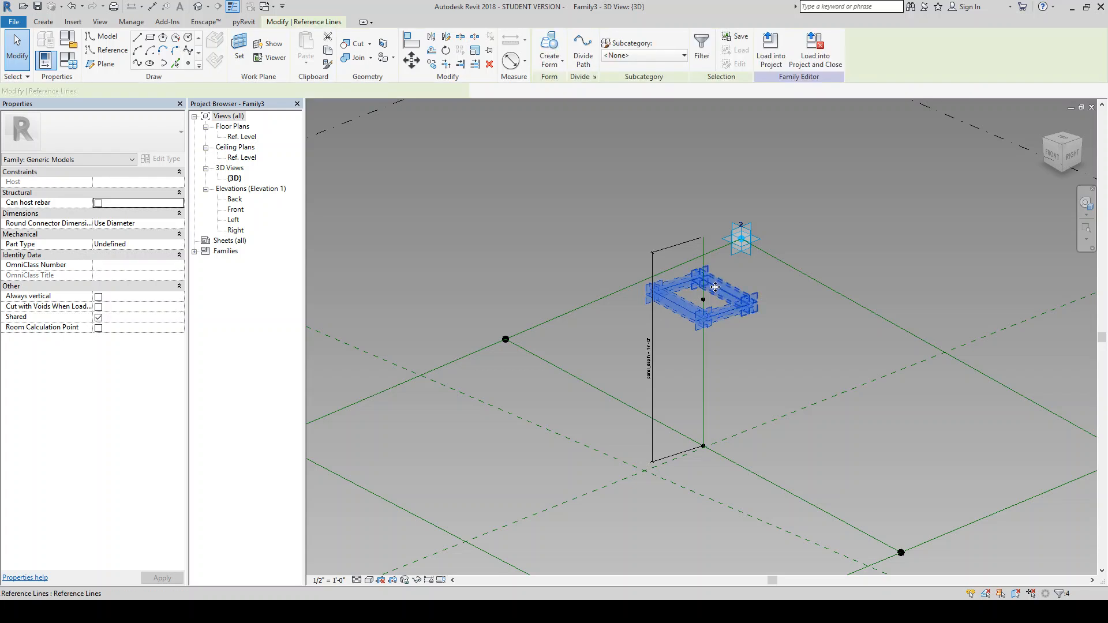
scroll(715, 287, "up", 1)
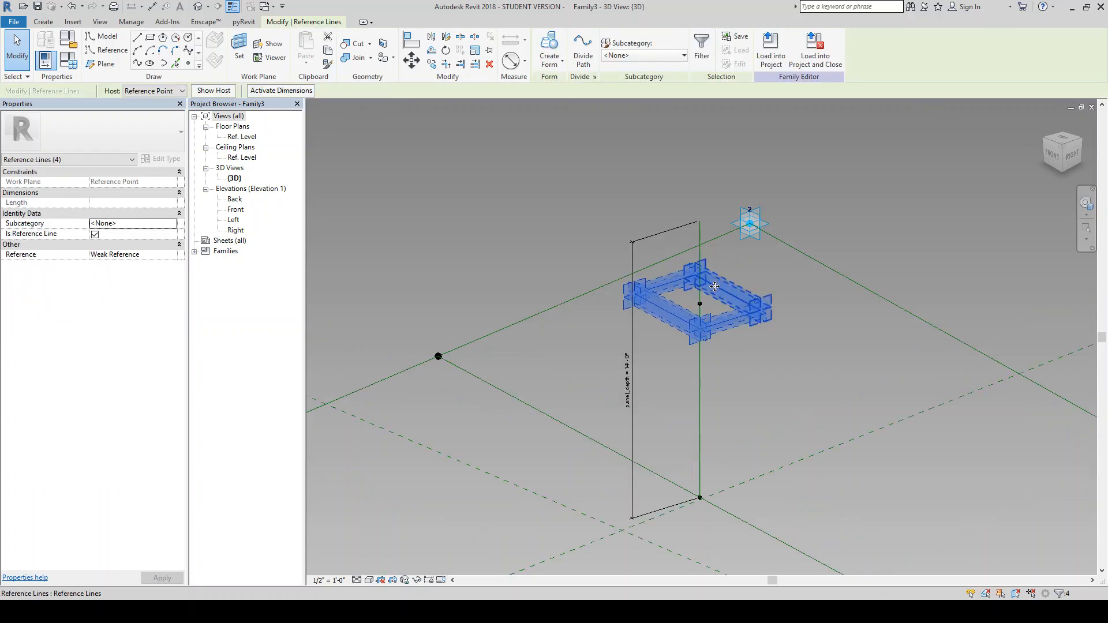
left_click(49, 22)
left_click(348, 50)
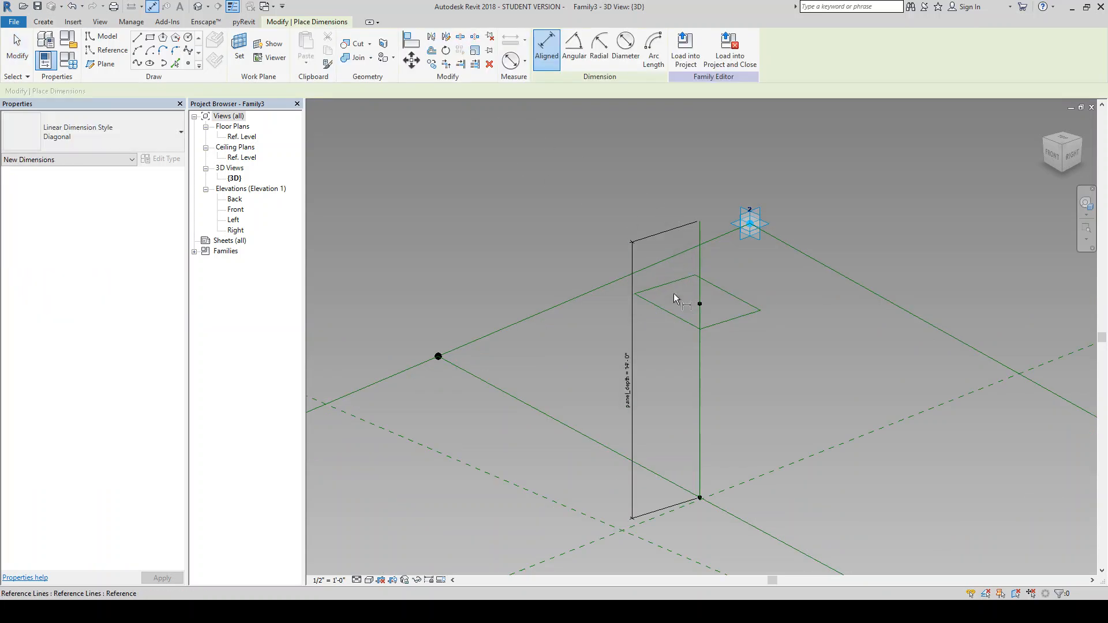
left_click(675, 311)
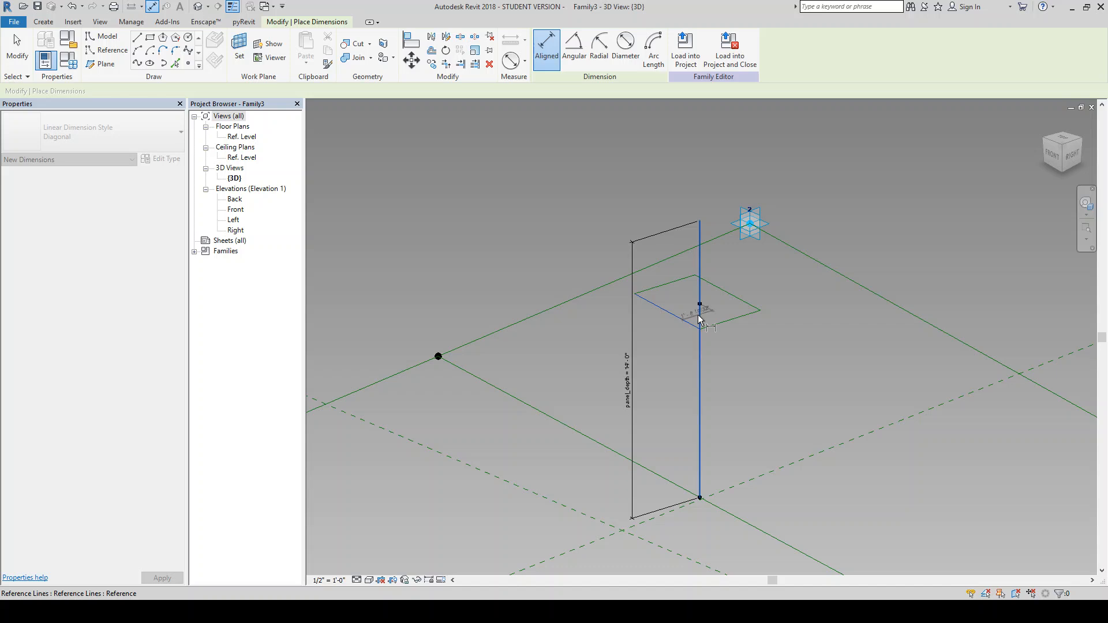
left_click(700, 319)
left_click(732, 298)
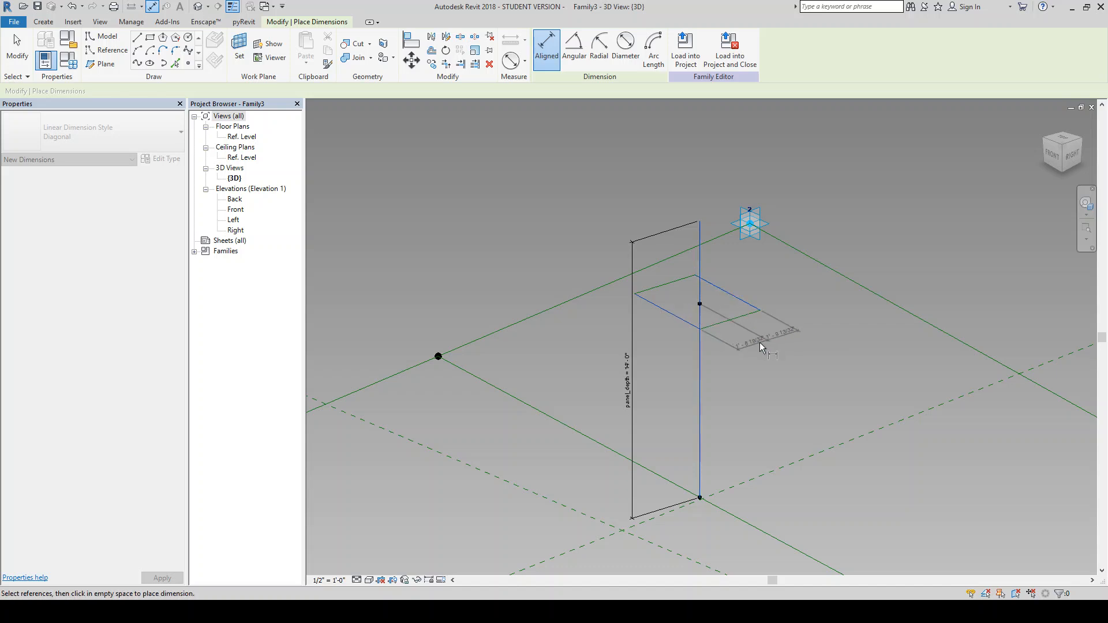
left_click(761, 343)
left_click(775, 347)
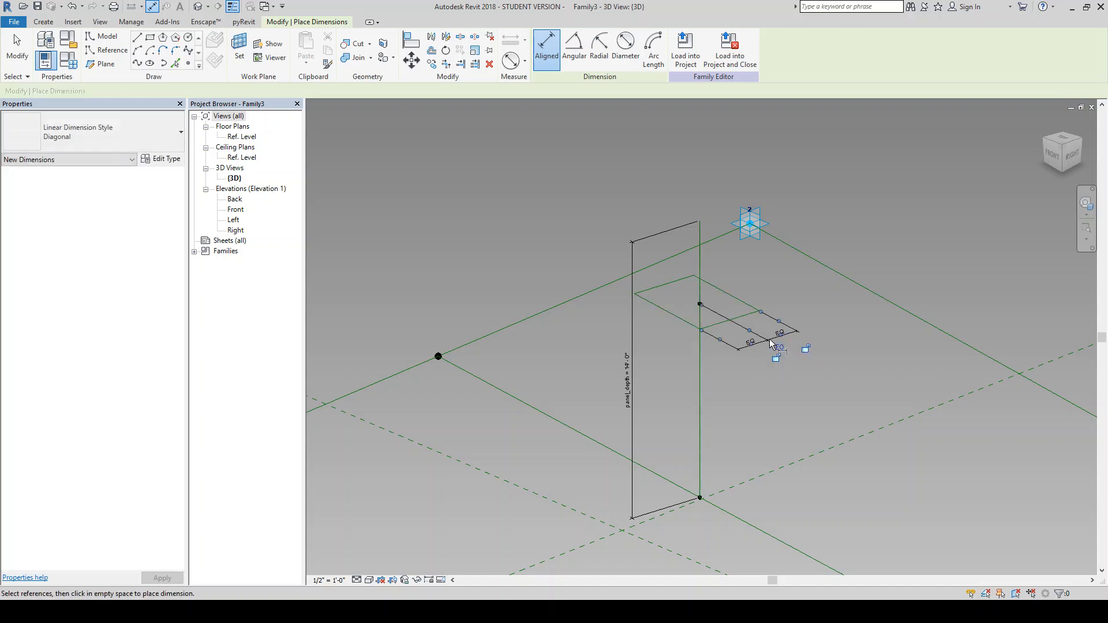
Dimension the rectangle's two short sides with the vertical reference line between them, and make the segments equal.
left_click(751, 313)
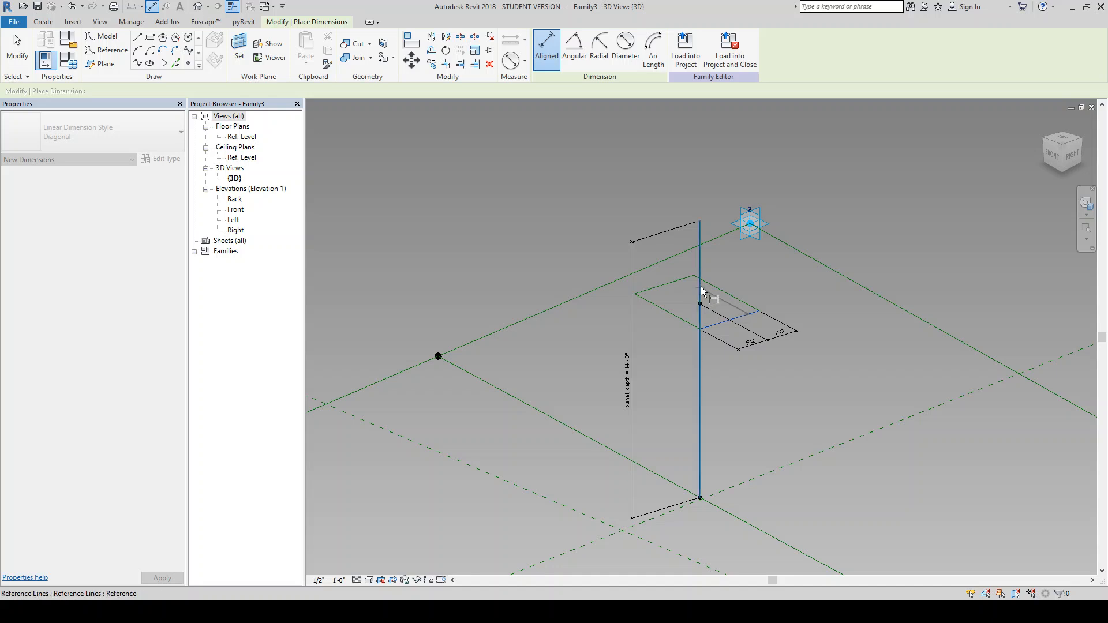
left_click(671, 279)
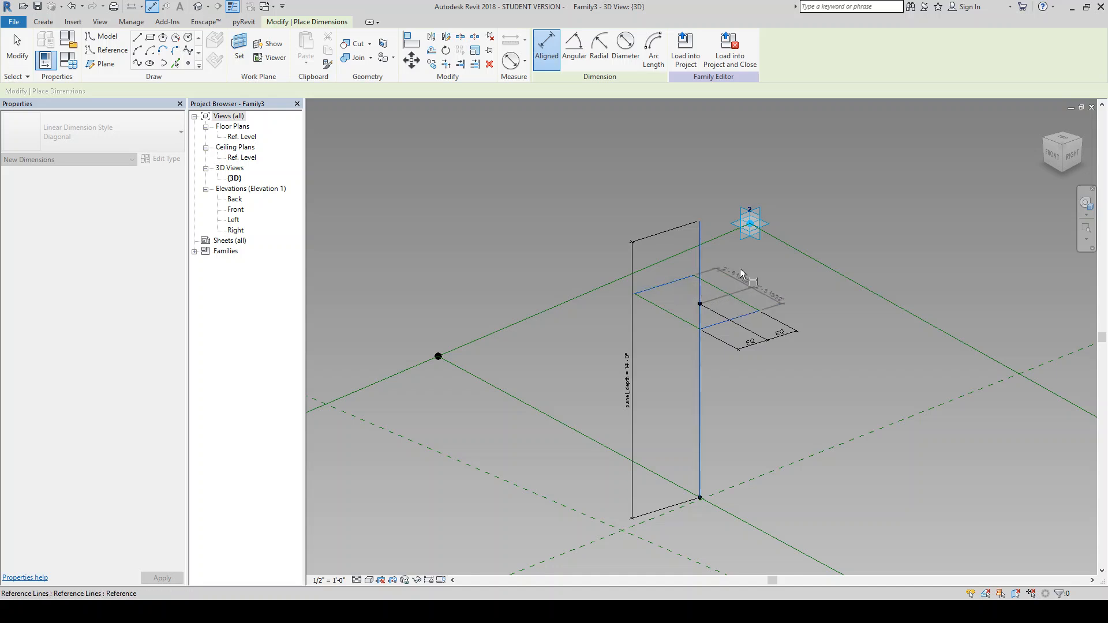
left_click(742, 273)
left_click(776, 280)
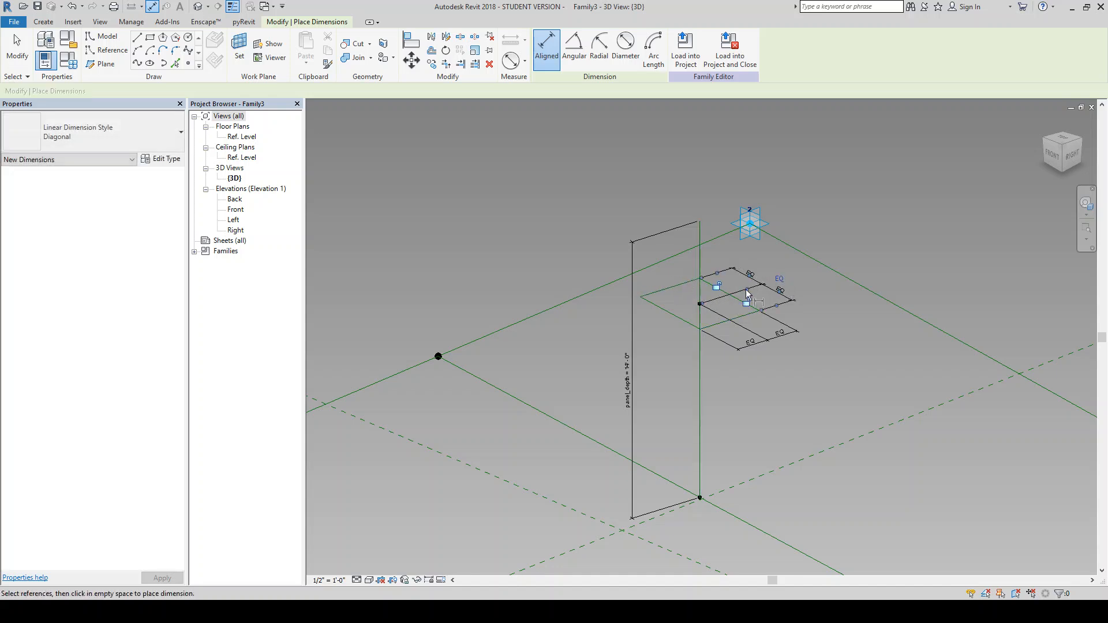
Add overall aligned dimensions for the rectangle's length and width, placed outside its edges.
left_click(739, 321)
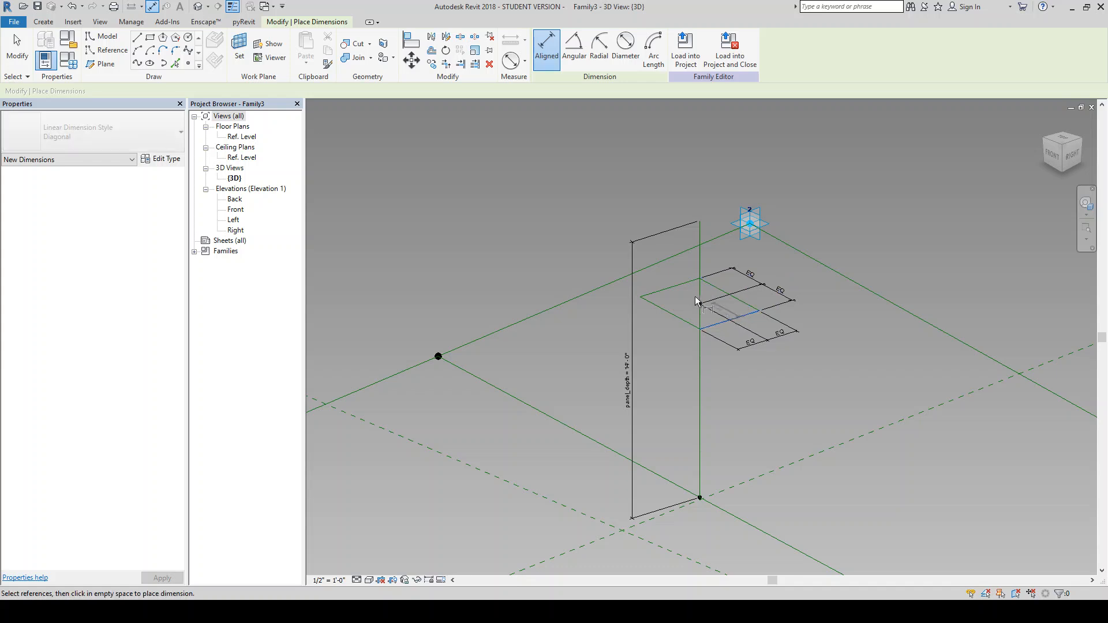
left_click(678, 288)
left_click(599, 312)
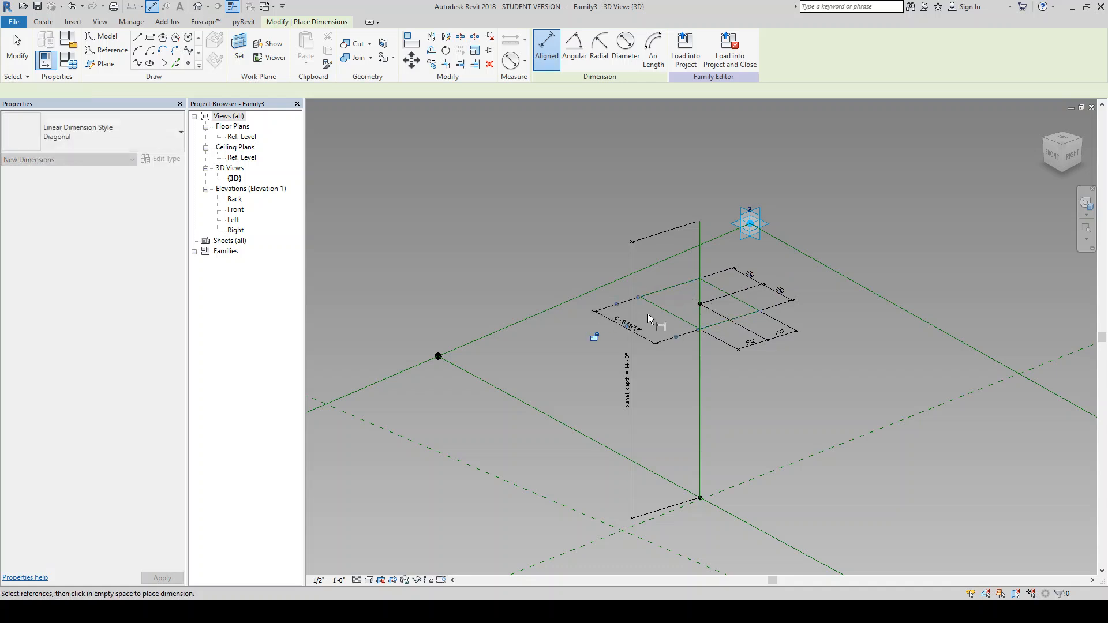
left_click(664, 310)
left_click(721, 287)
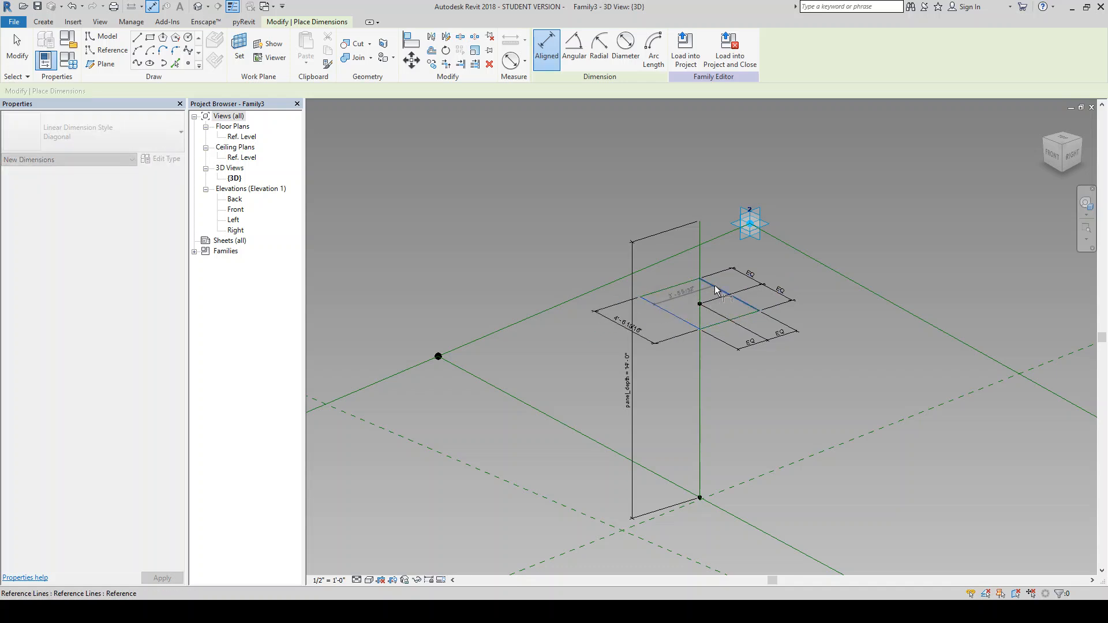
left_click(685, 273)
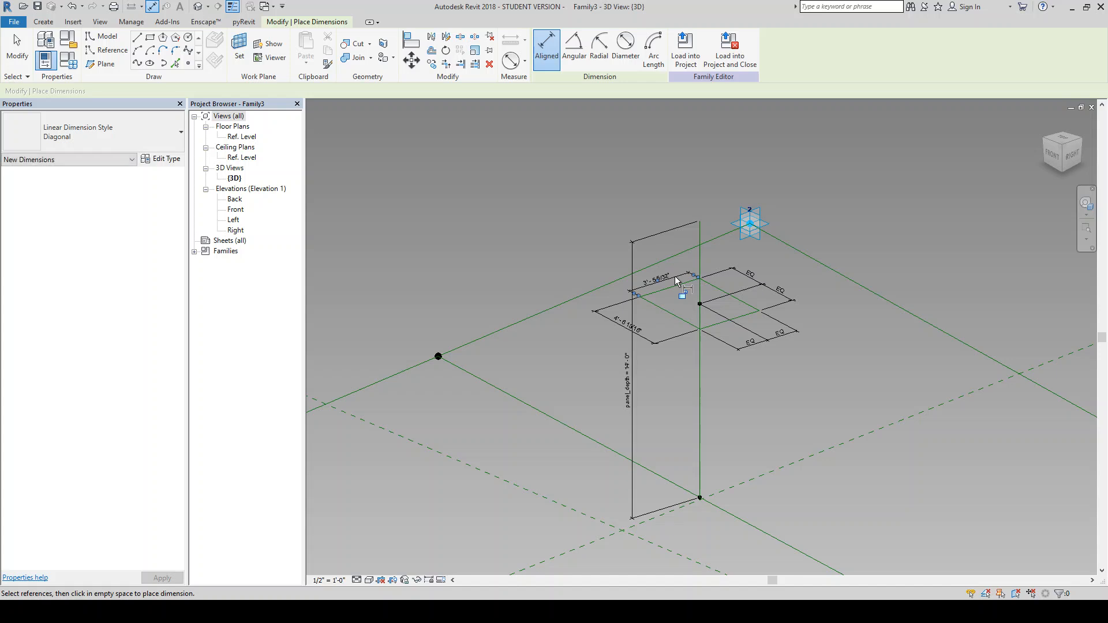
key("Escape")
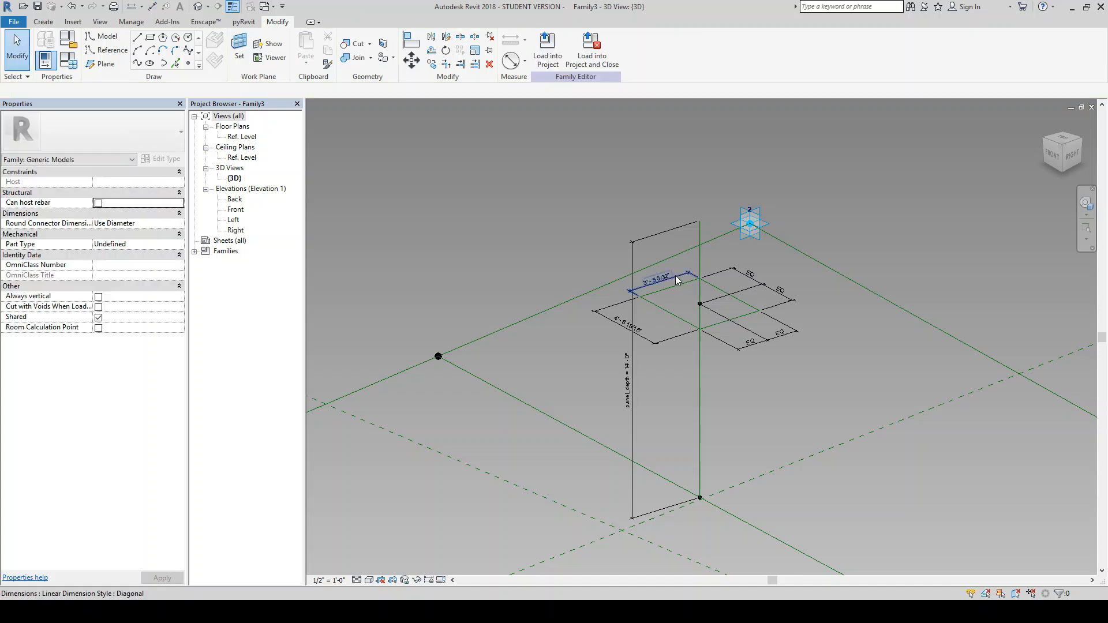
Label the rectangle's two overall dimensions with a new instance length parameter named opening_width.
left_click(662, 340, "ctrl")
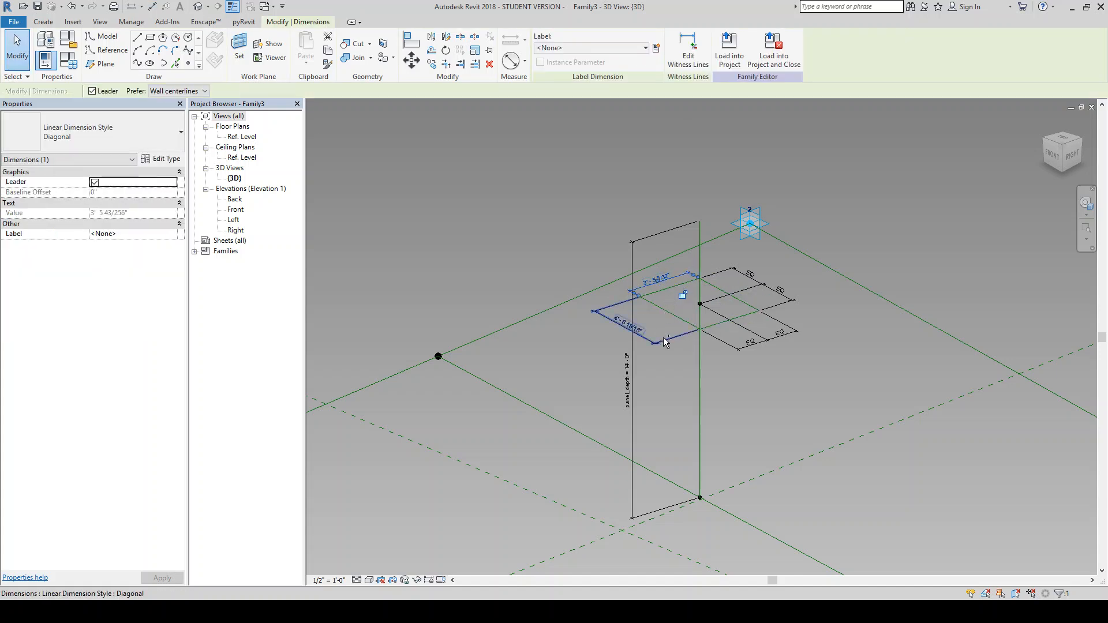
left_click(656, 49)
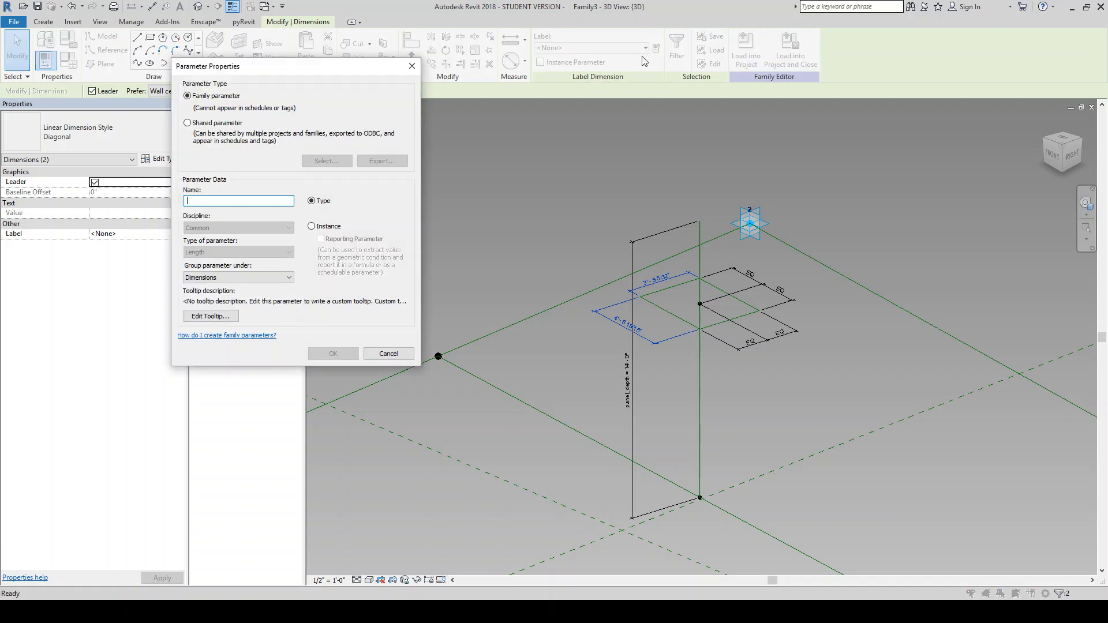
type("opening_")
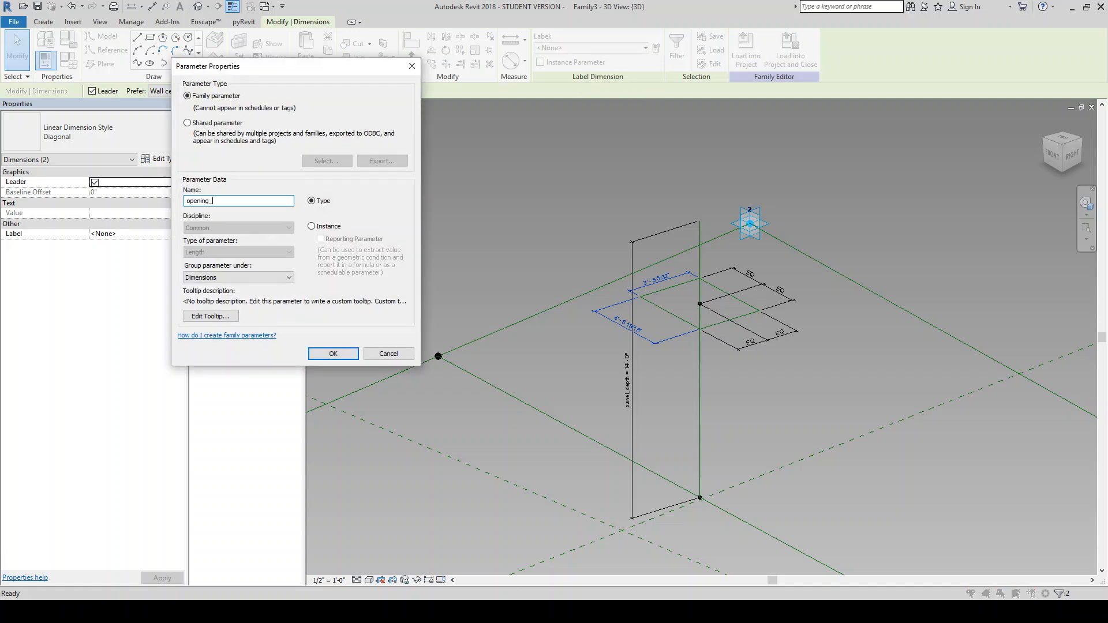
type("width")
left_click(317, 229)
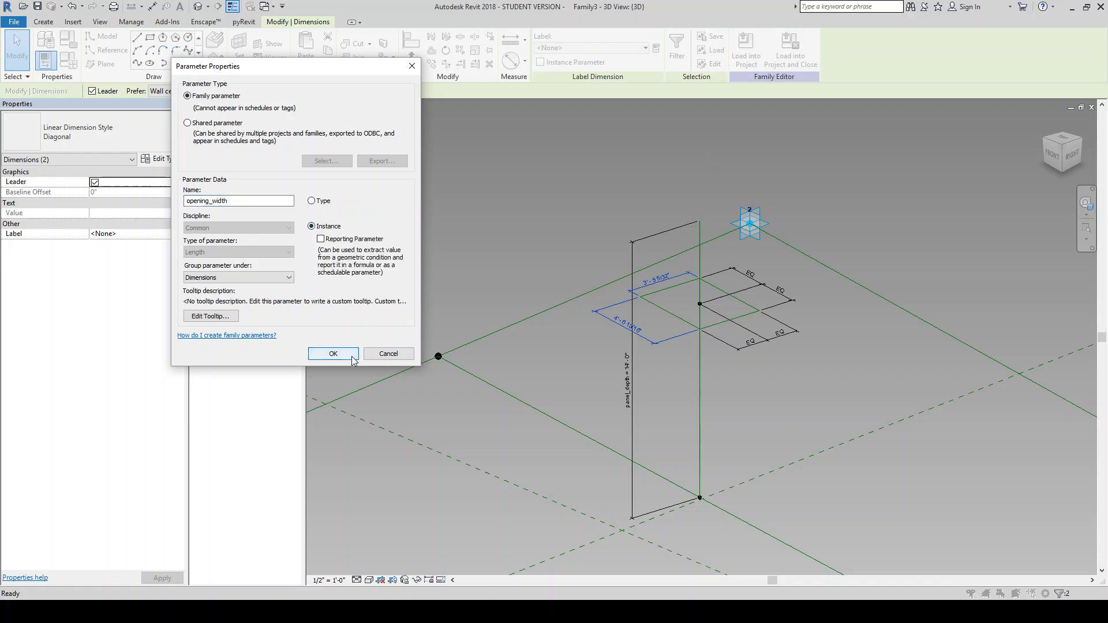
left_click(333, 354)
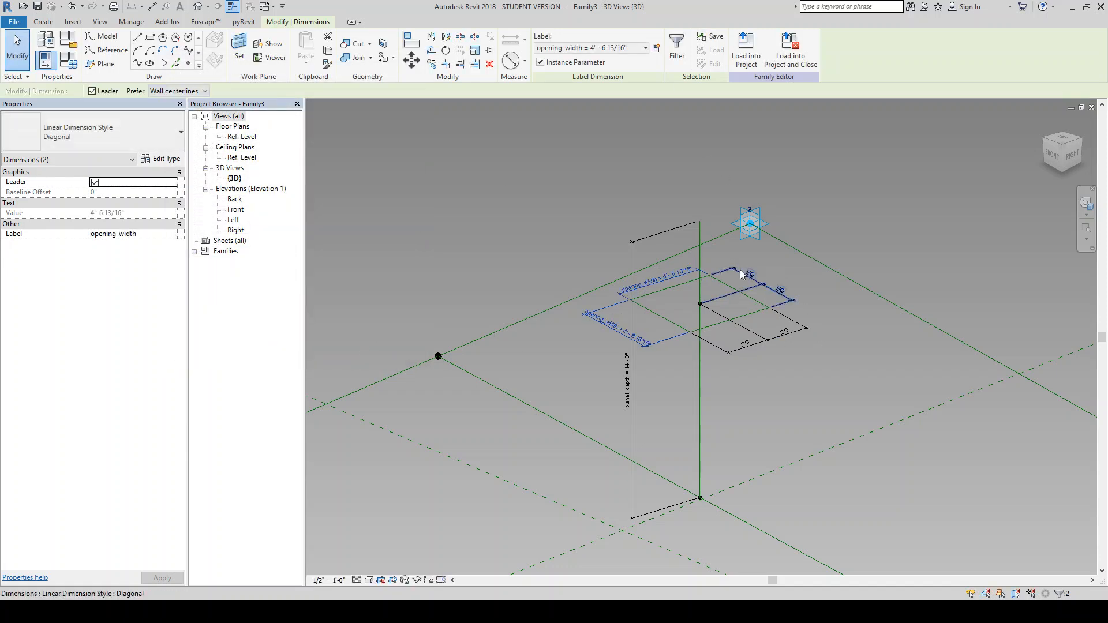
scroll(708, 285, "down", 1)
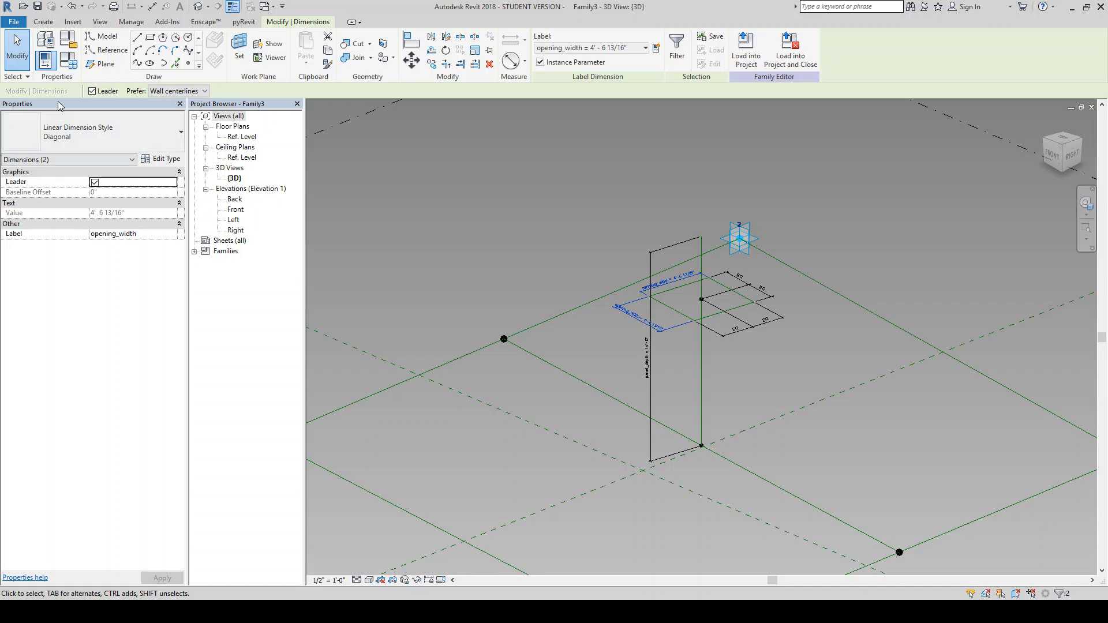
left_click(67, 60)
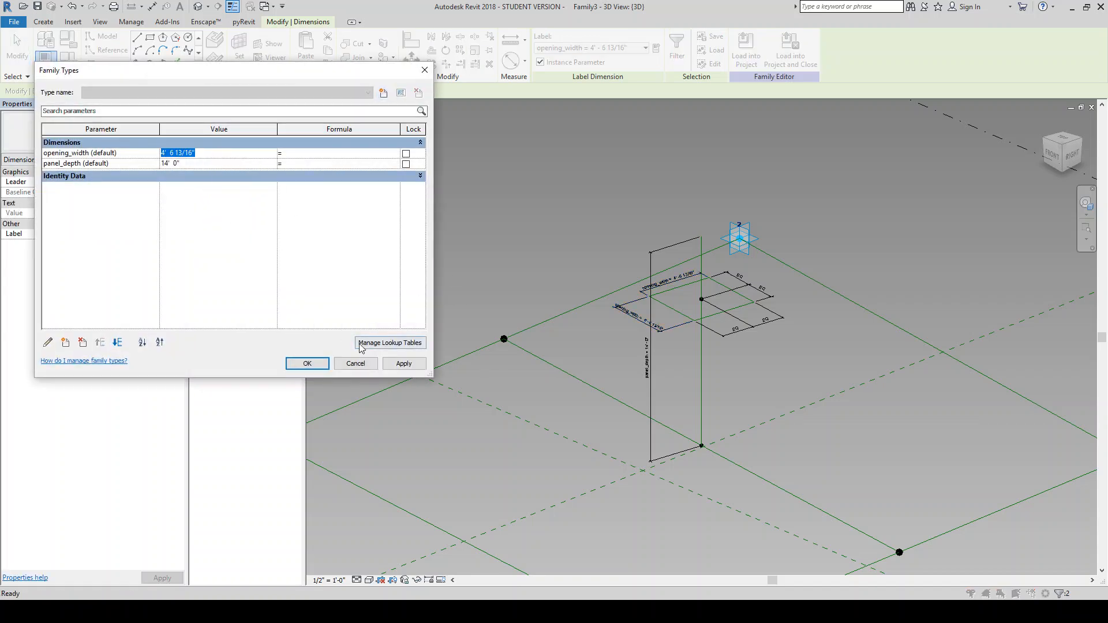
left_click(356, 363)
left_click(773, 332)
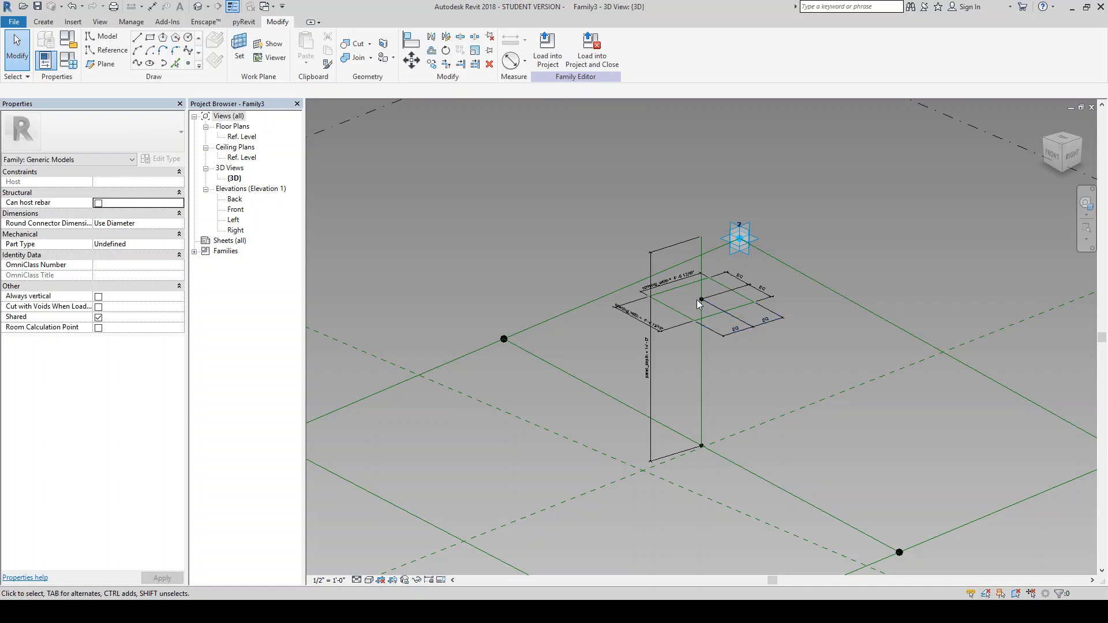
Set the normalized curve parameter of the rectangle's host point to 1.0, at the end of the vertical reference line.
scroll(700, 301, "up", 4)
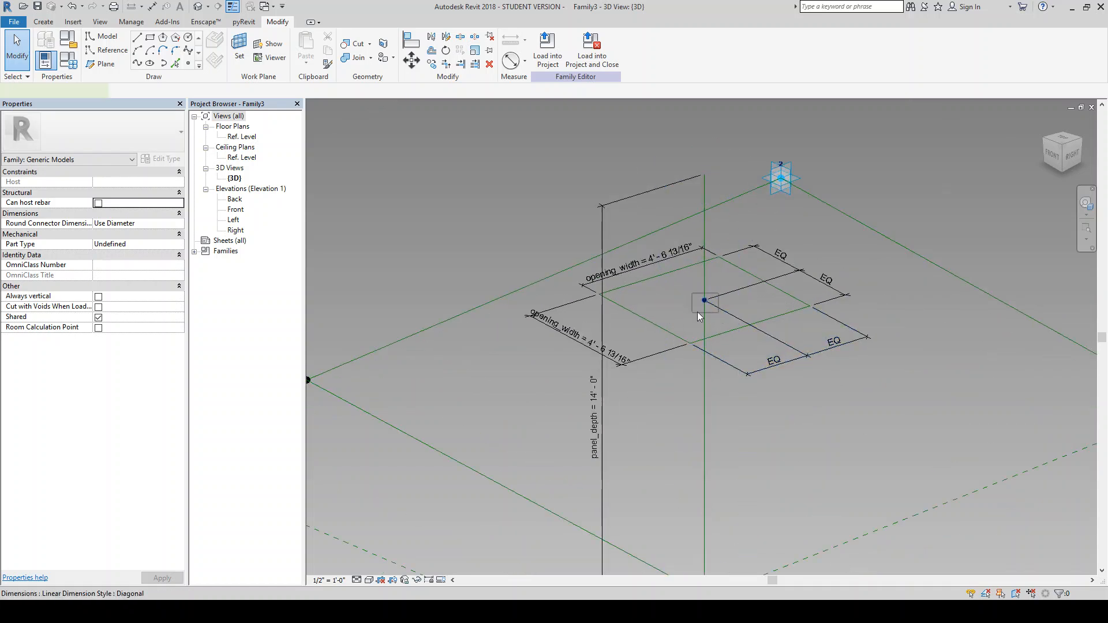
left_click(697, 311)
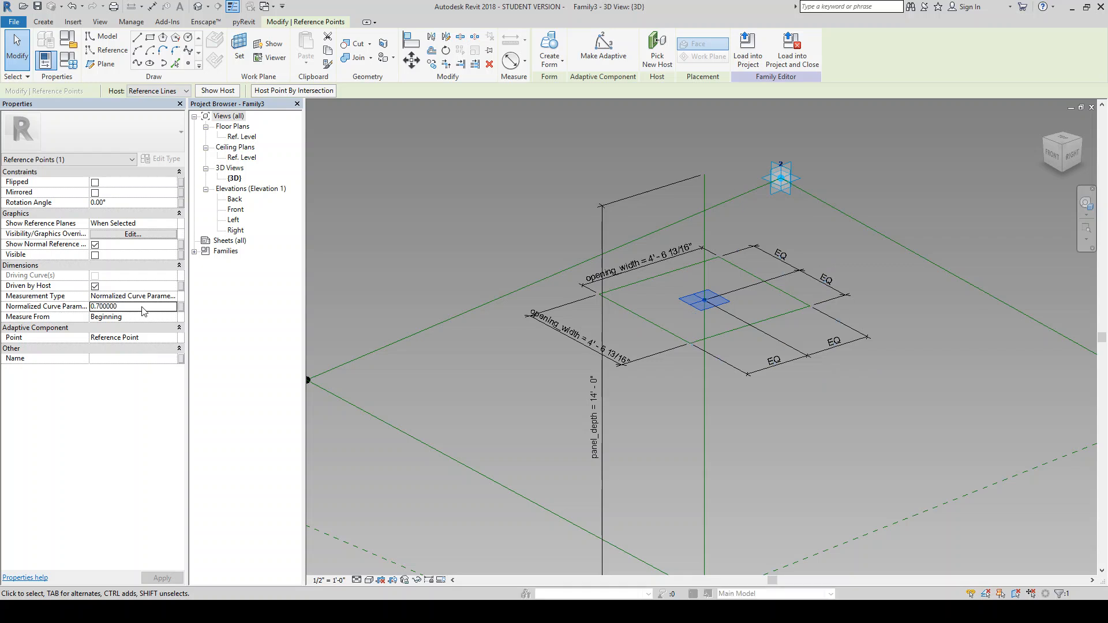
left_click(144, 311)
type("1.0")
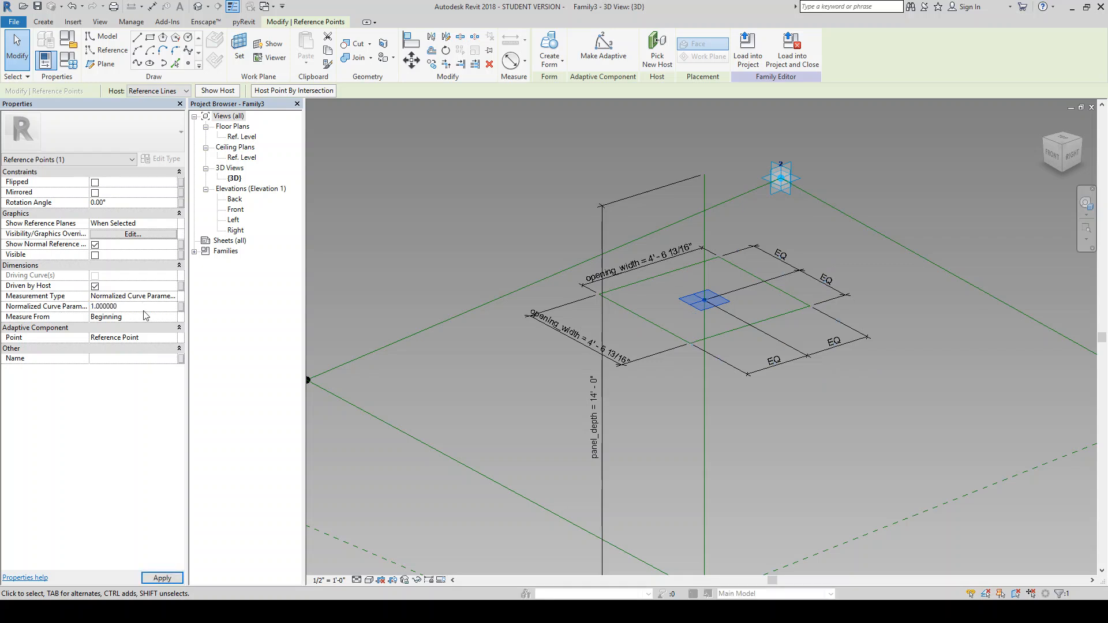
scroll(694, 268, "down", 3)
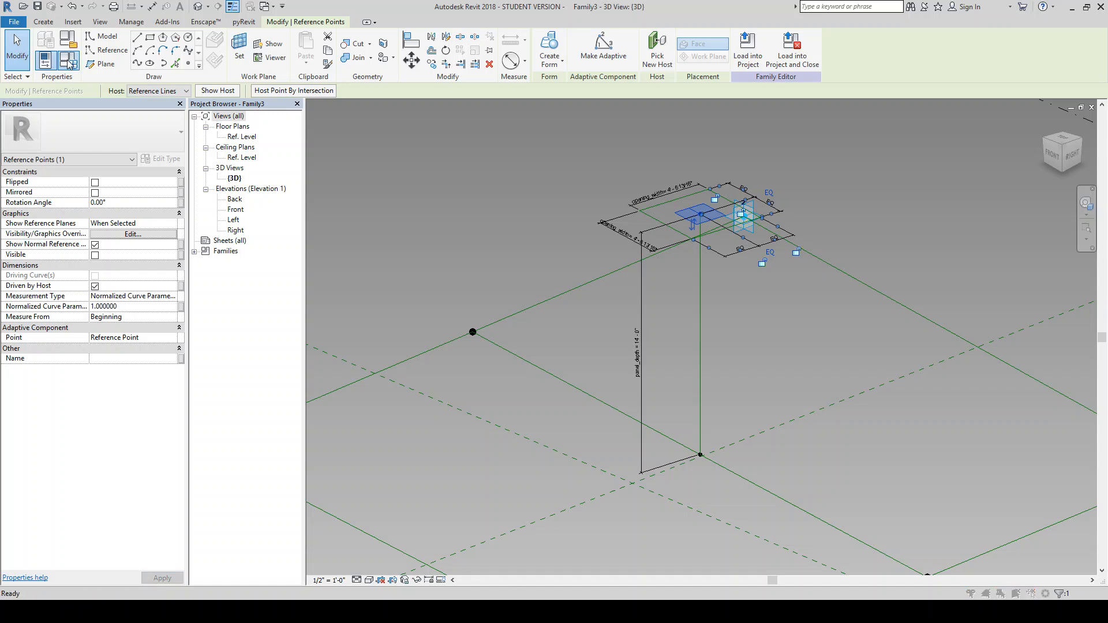
Set the opening_width family parameter to 5' and apply it.
left_click(45, 59)
left_click(190, 165)
left_click(202, 153)
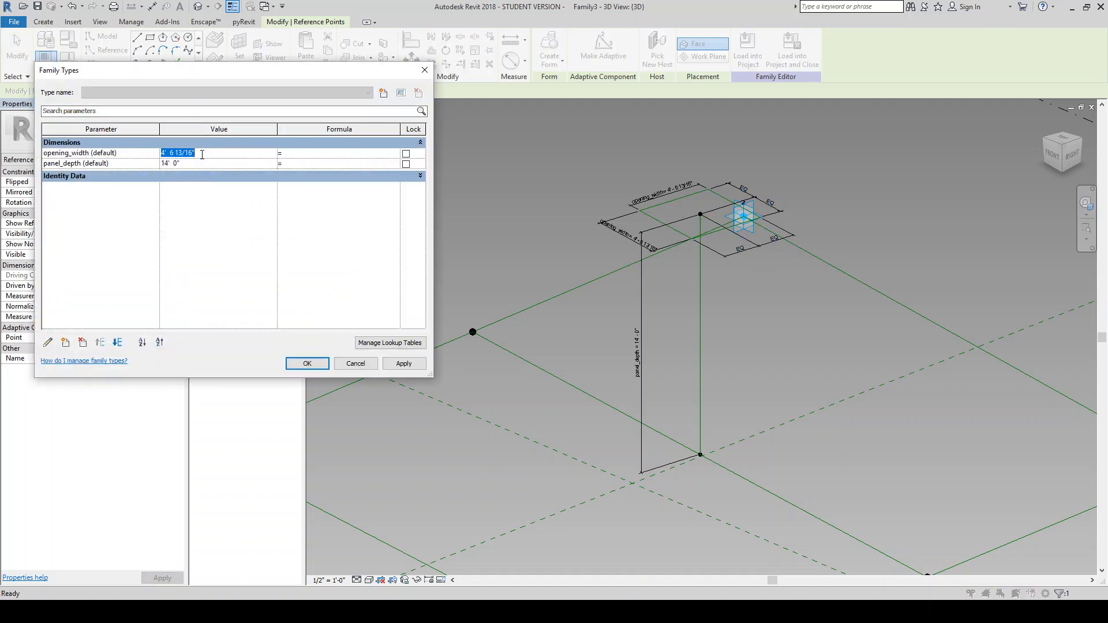
type("5")
key("Tab")
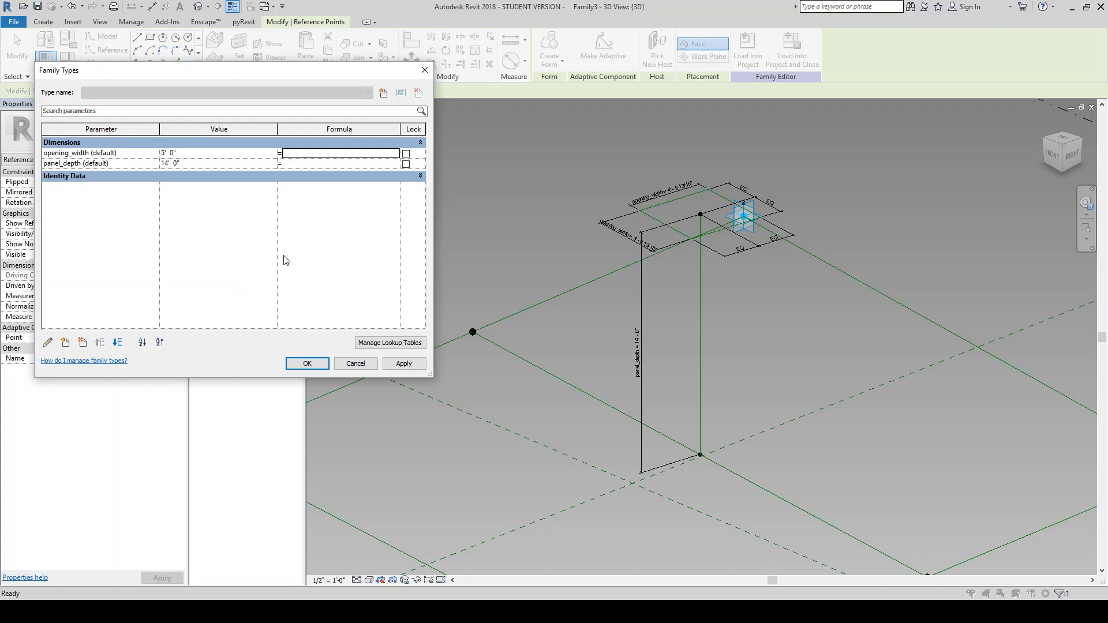
left_click(403, 365)
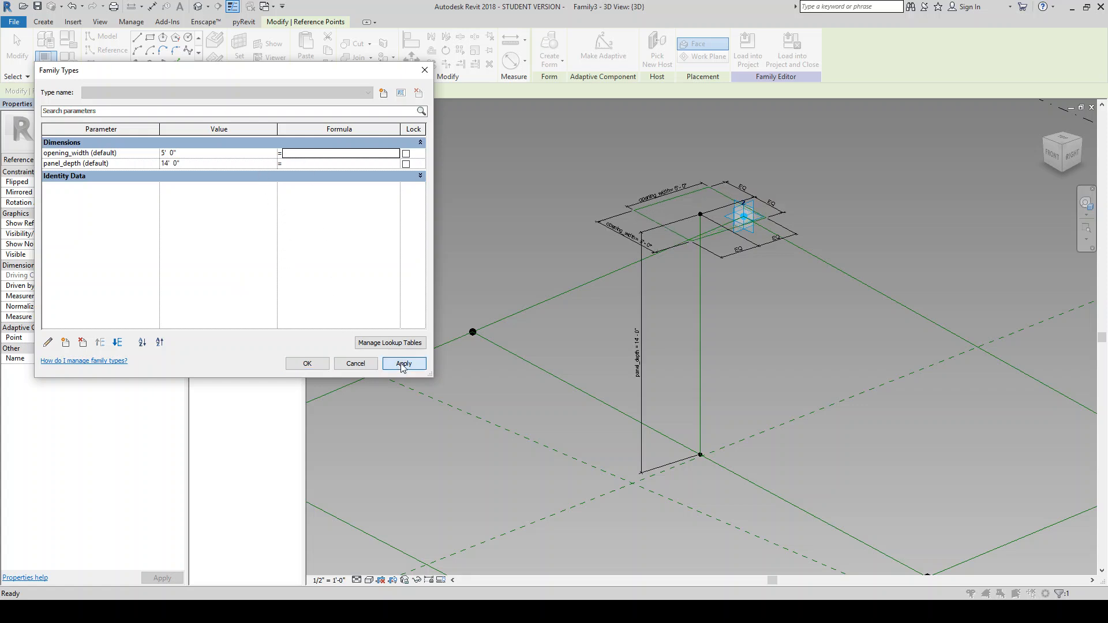
Set the panel_depth family parameter to 8' and apply it.
left_click(195, 164)
left_click(194, 163)
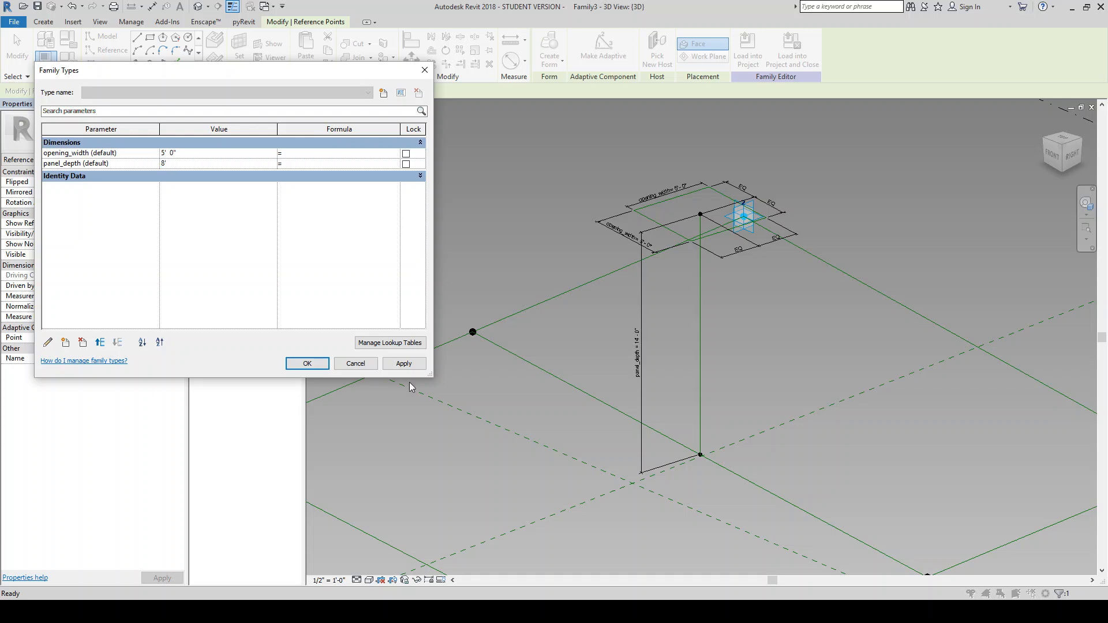
left_click(410, 365)
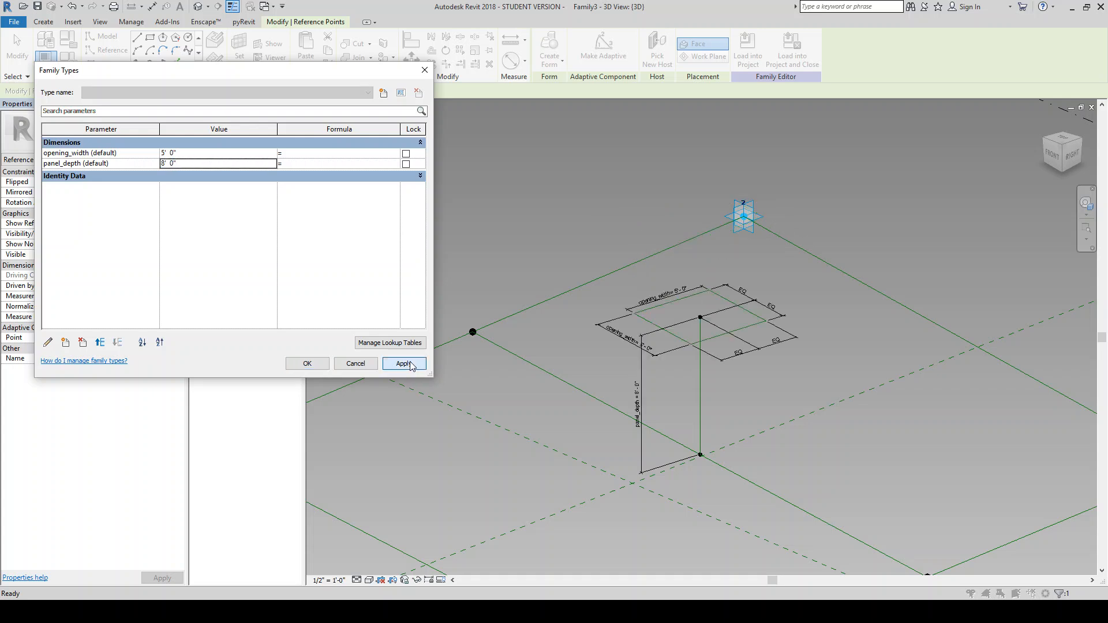
left_click(326, 365)
left_click(590, 314)
Create a surface form between the panel edge joining points 1 and 4 and the rectangle side facing it.
scroll(587, 309, "down", 3)
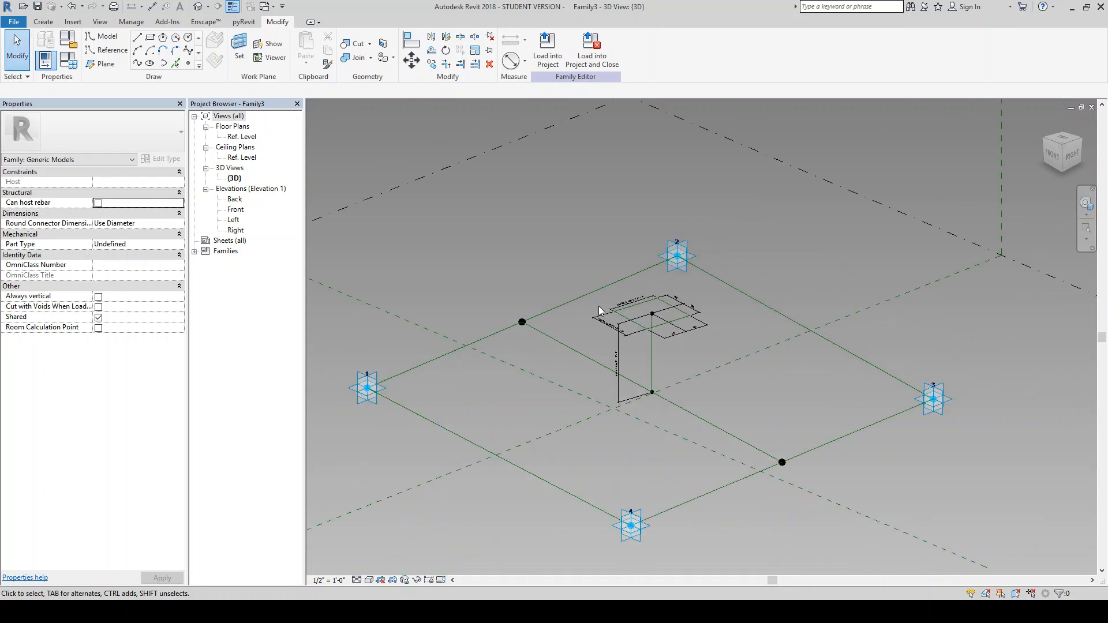
middle_click_drag(598, 306, 598, 355, "shift")
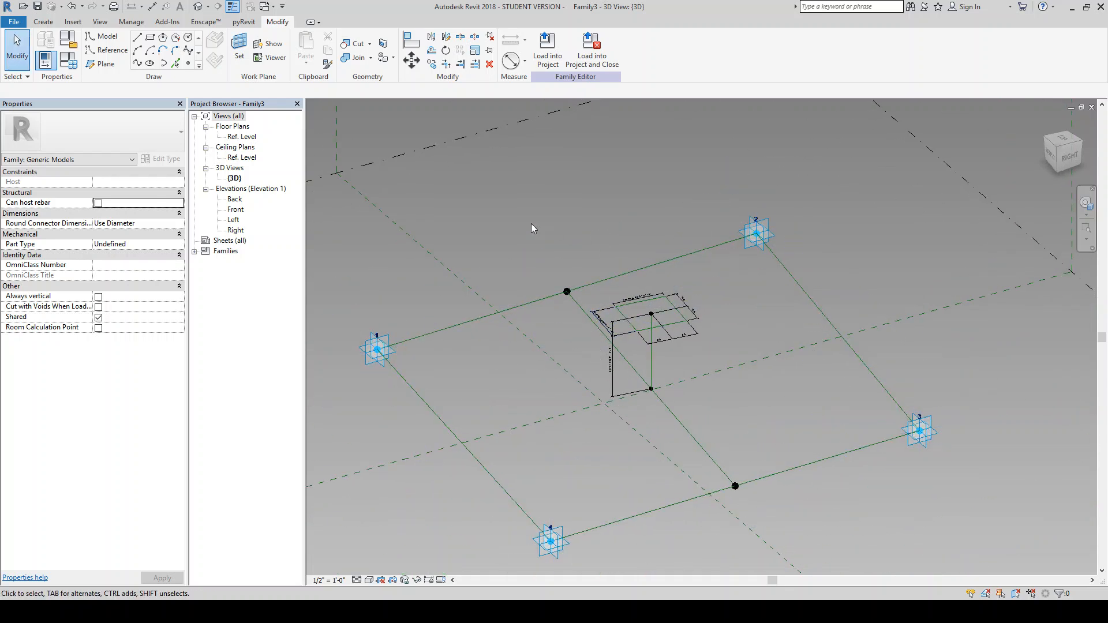
left_click(623, 318)
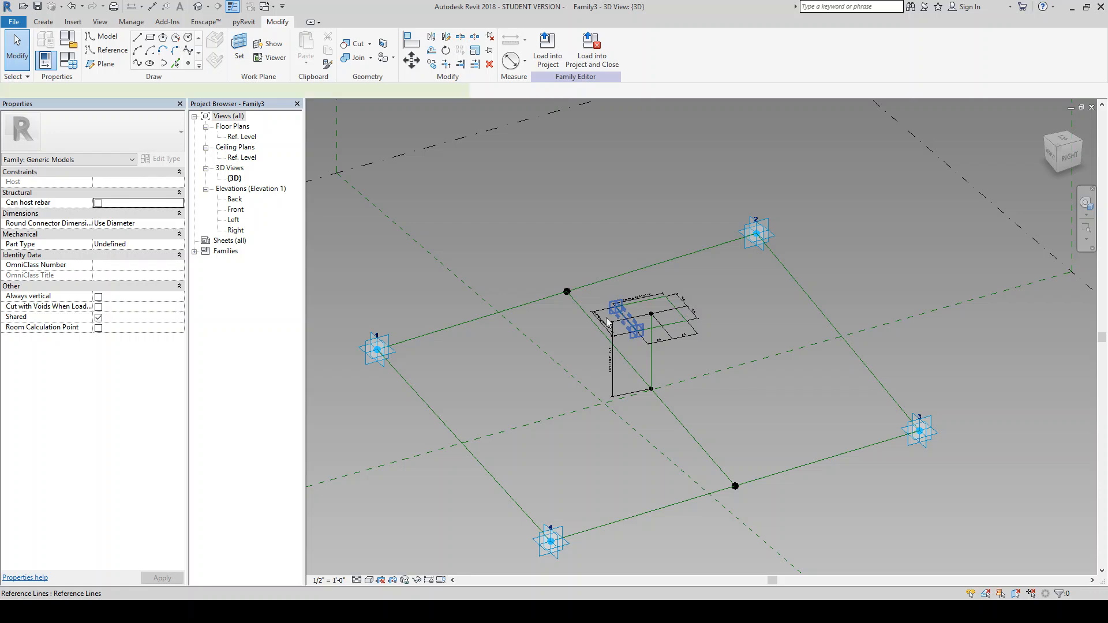
left_click(404, 377)
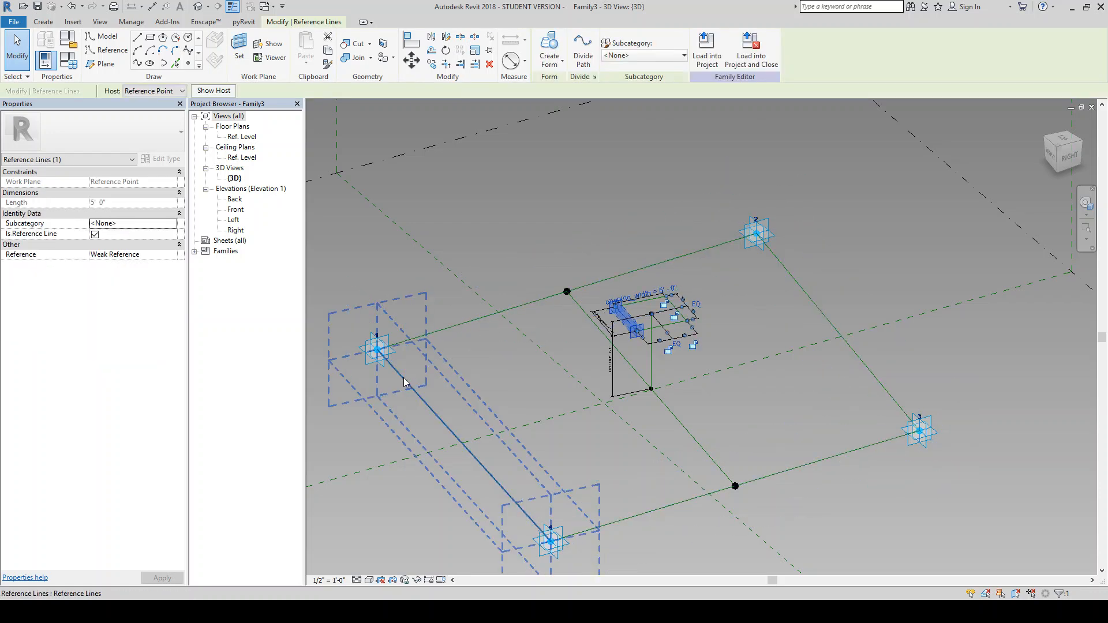
left_click(407, 380, "ctrl")
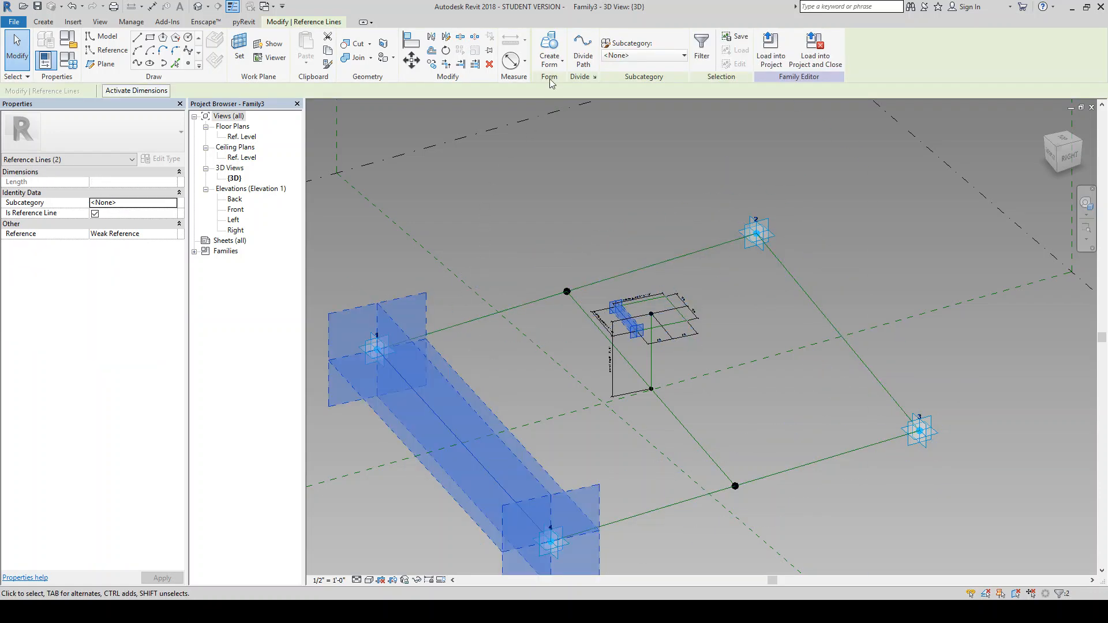
left_click(551, 57)
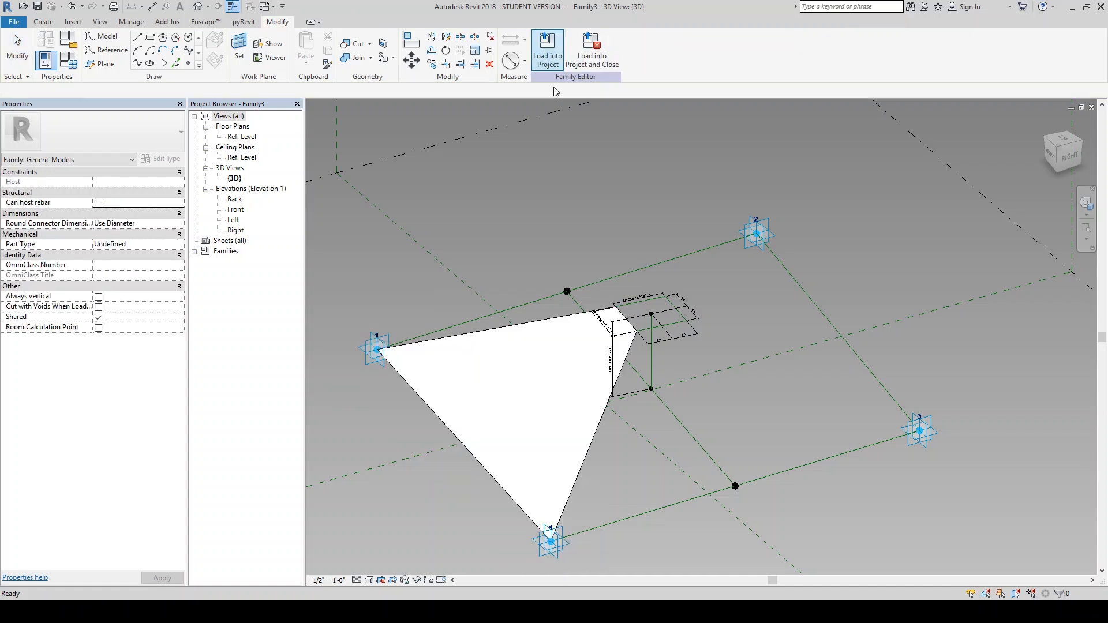
Create a surface form between the panel edge joining points 1 and 2 and the rectangle side facing it.
left_click(633, 309)
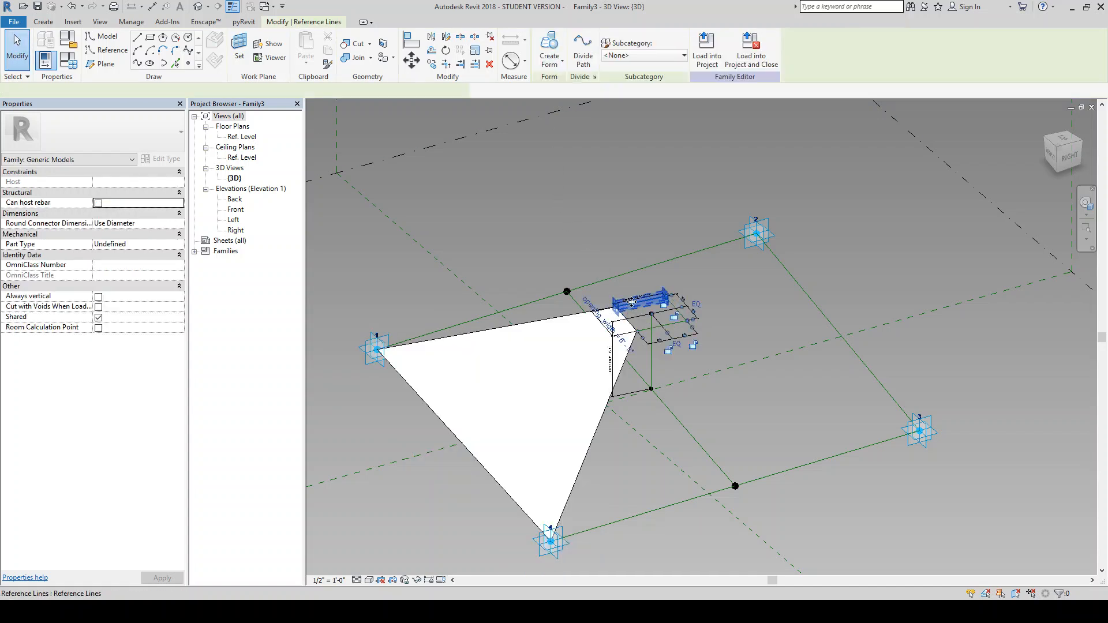
left_click(535, 300)
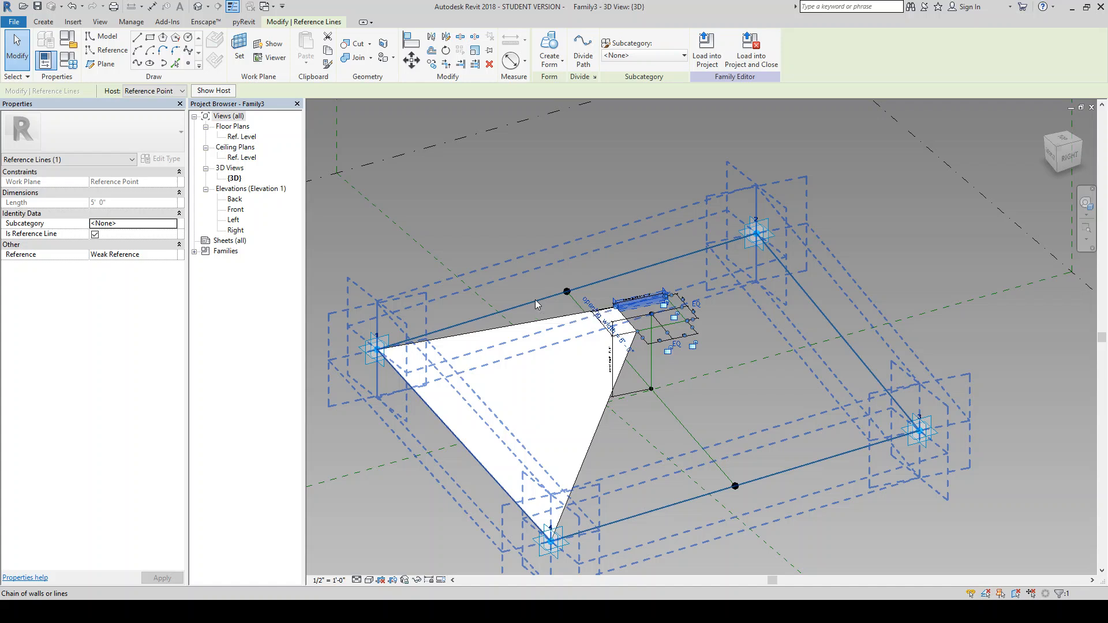
key("Tab")
left_click(535, 300, "ctrl")
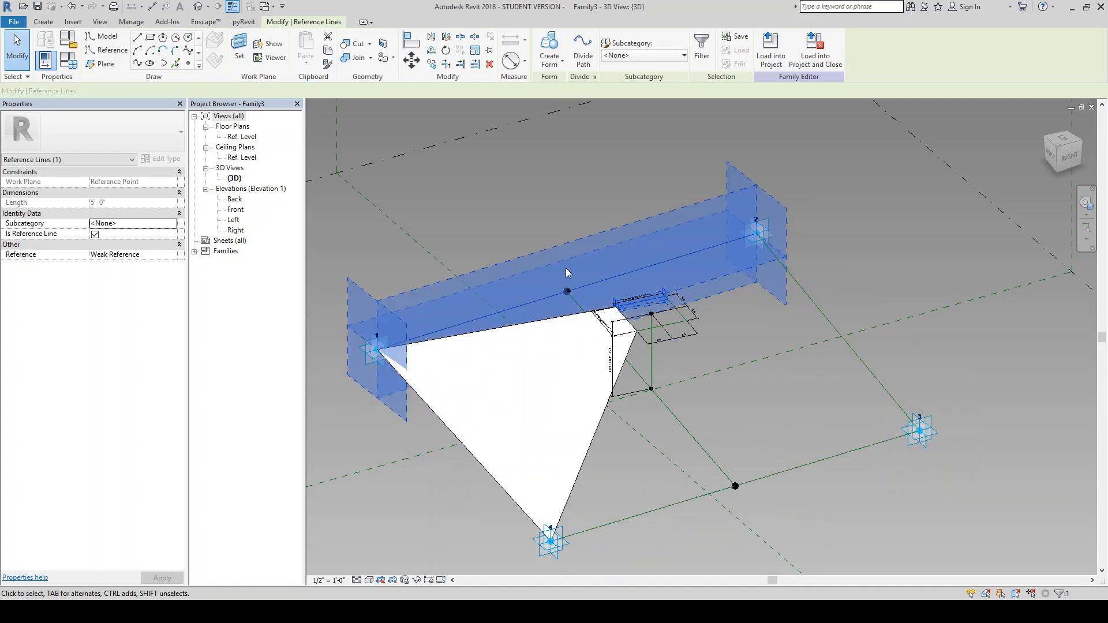
left_click(542, 49)
left_click(586, 185)
Create a surface form between the panel edge joining points 2 and 3 and the rectangle side facing it.
middle_click_drag(680, 343, 776, 289, "shift")
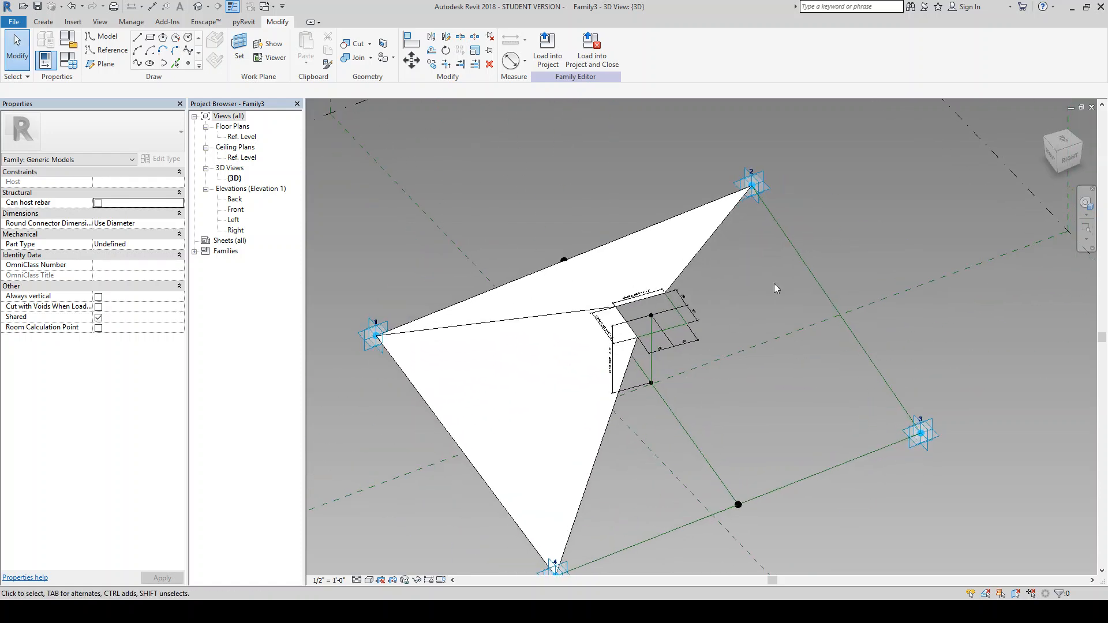
key("Tab")
left_click(795, 247)
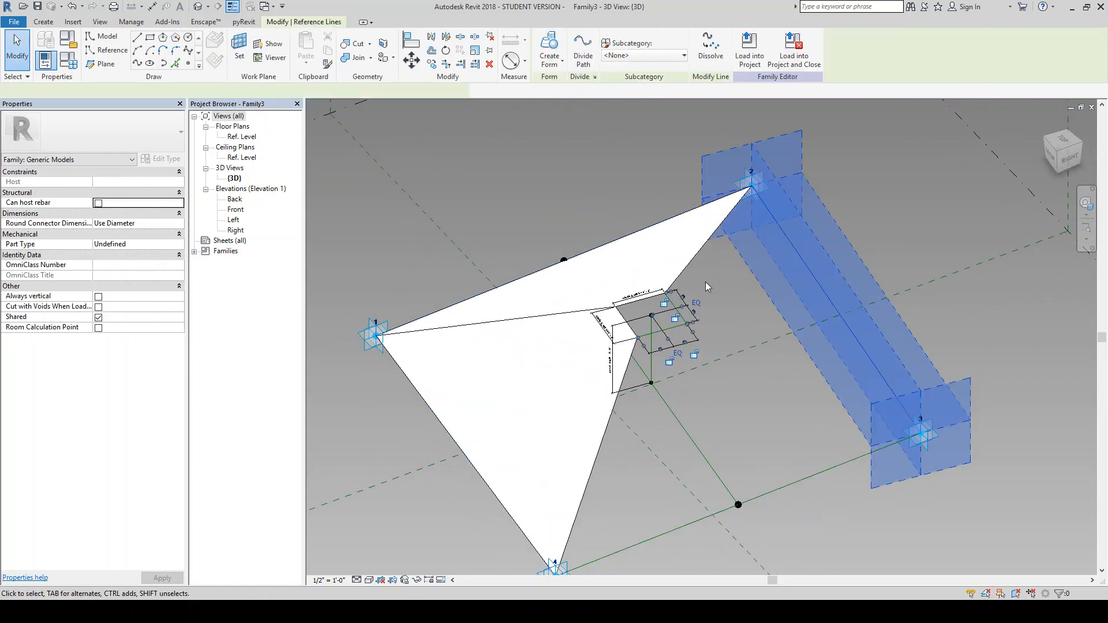
left_click(674, 302, "ctrl")
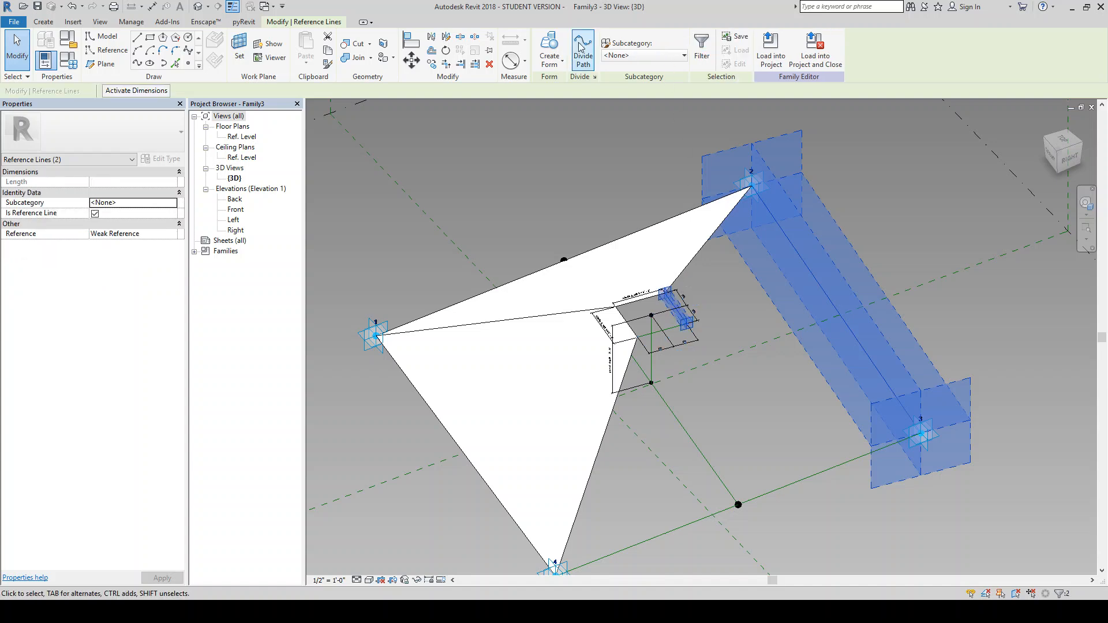
left_click(550, 49)
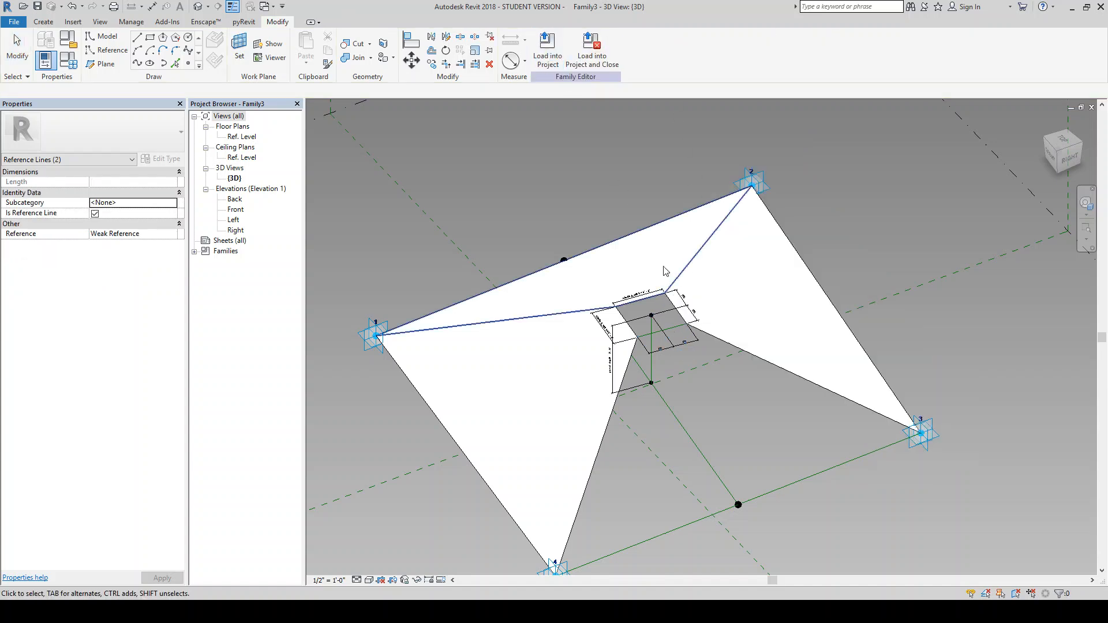
Close the panel with a surface form between the edge joining points 3 and 4 and the remaining rectangle side.
key("Tab")
left_click(802, 481)
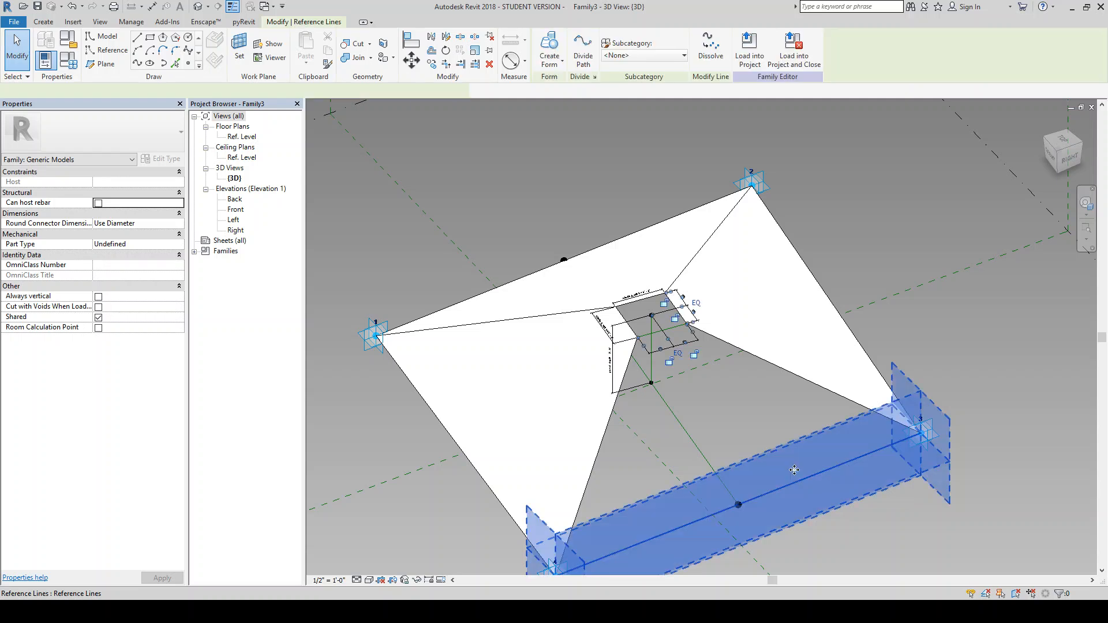
left_click(681, 331)
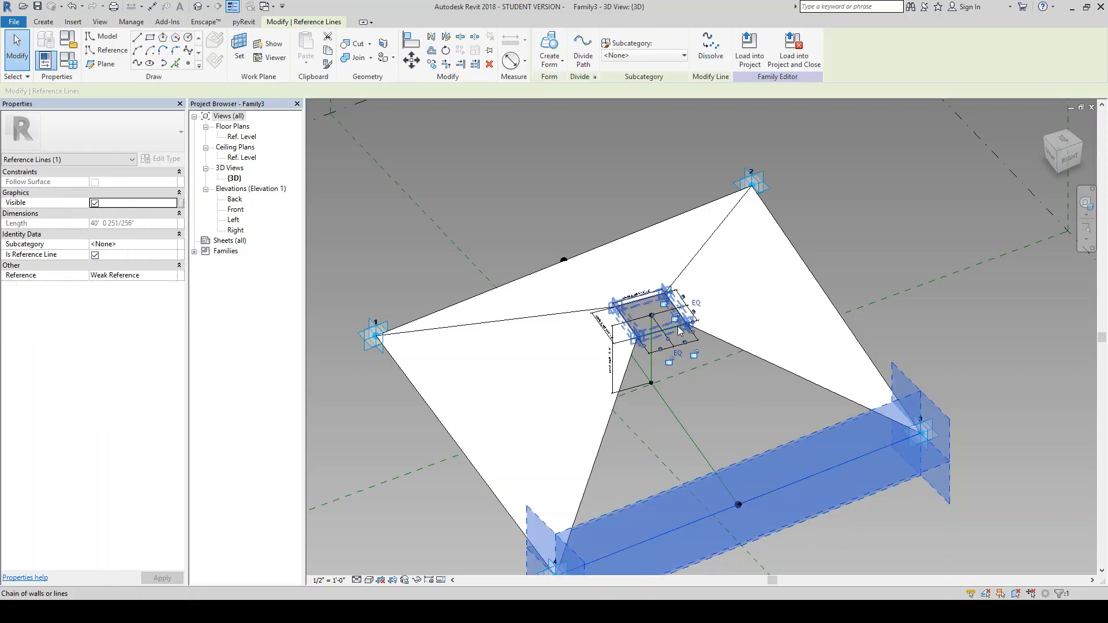
key("Tab")
left_click(680, 331, "ctrl")
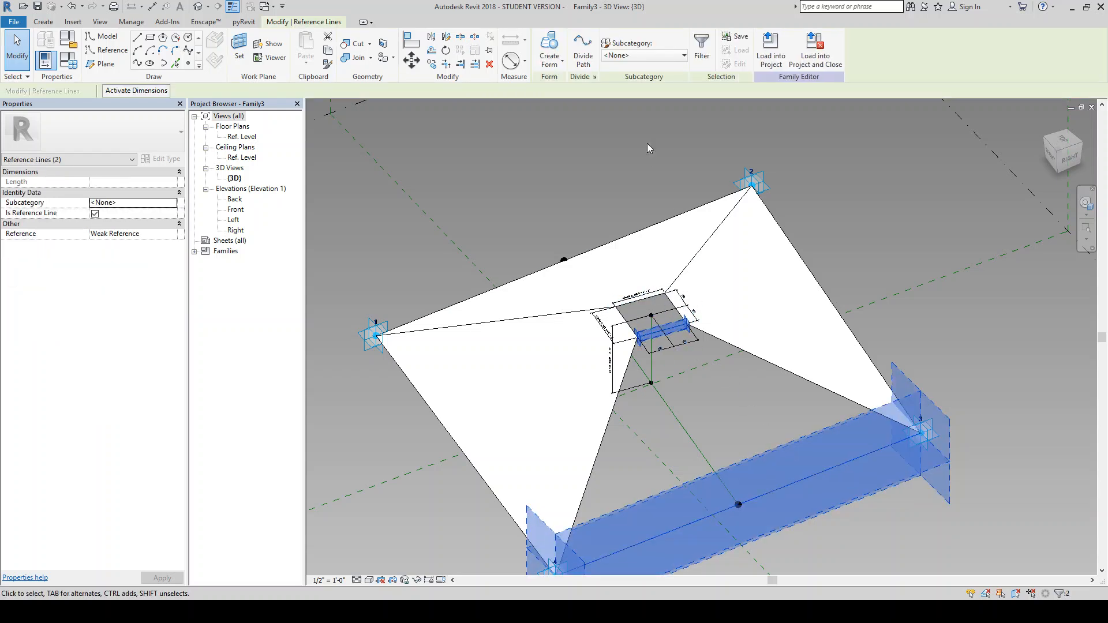
left_click(551, 49)
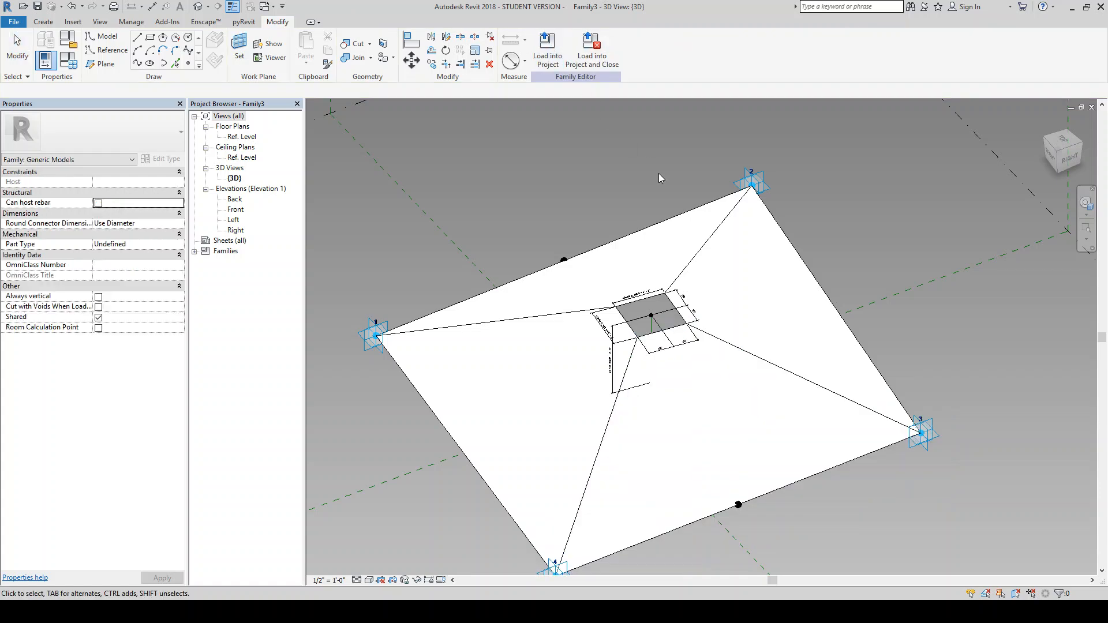
Move adaptive point 3 slightly outward to flex the panel.
left_click(923, 434)
mouse_move(938, 439)
left_mouse_down()
mouse_move(981, 402)
mouse_move(1019, 393)
mouse_move(957, 430)
left_mouse_up()
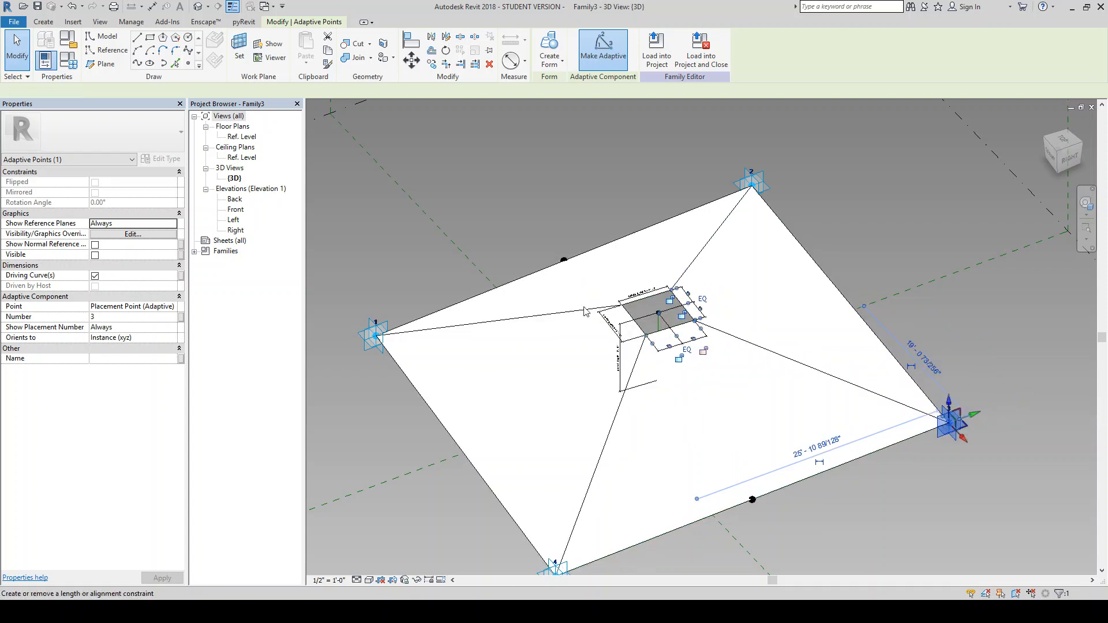
Start saving the family as a new file in the adaptive_panel folder of Session #6_Files.
scroll(576, 299, "down", 2)
middle_click_drag(624, 368, 607, 386, "shift")
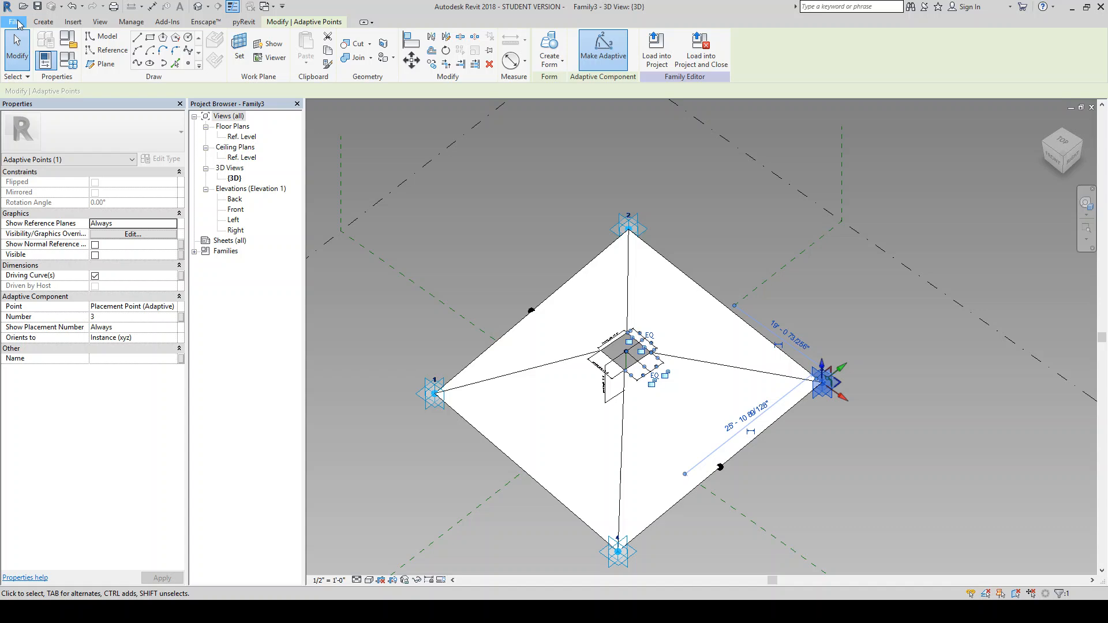
left_click(18, 23)
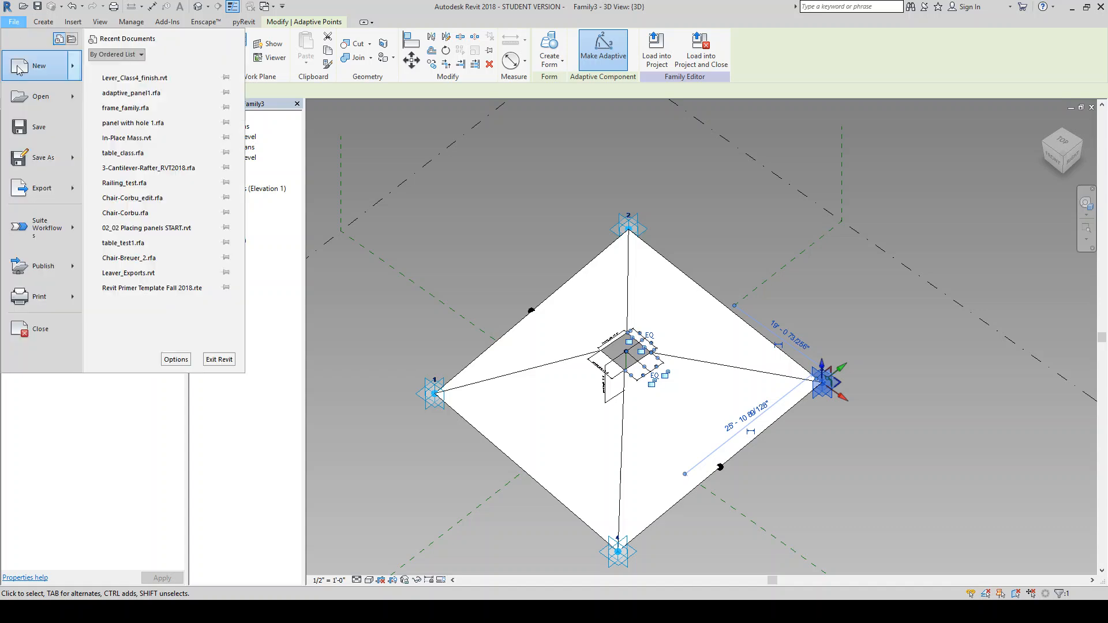
left_click(80, 135)
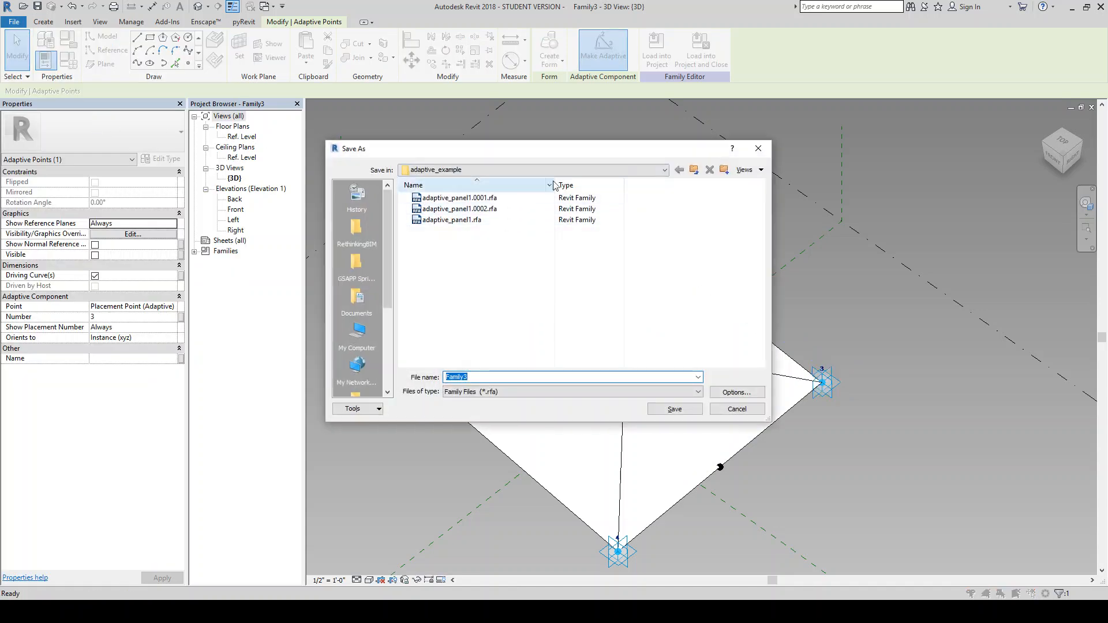
left_click(694, 170)
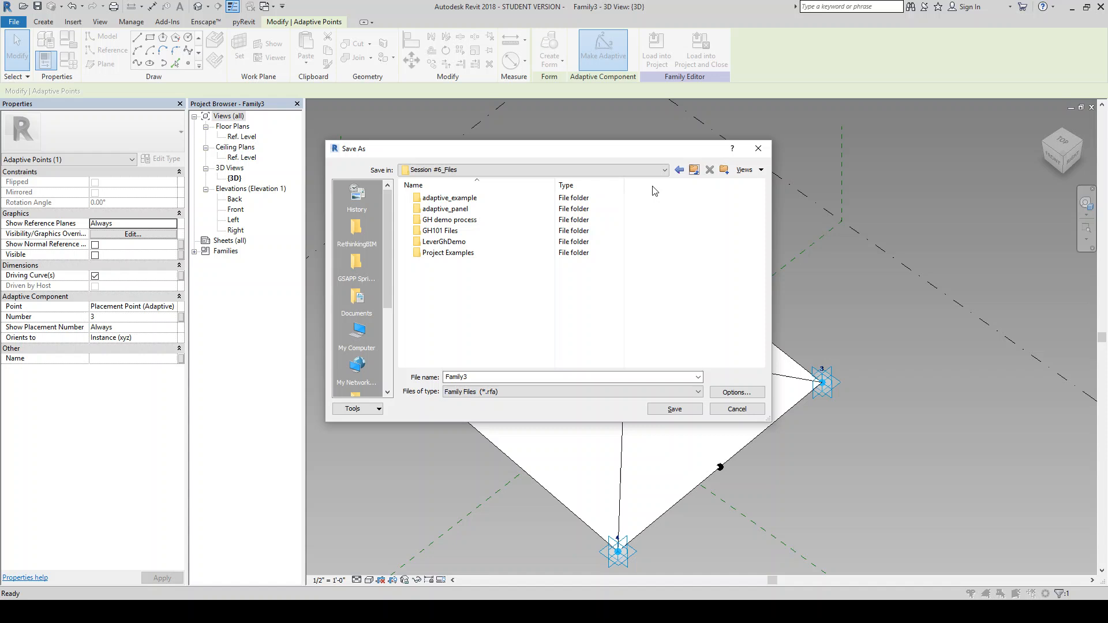
double_click(481, 210)
Name the family file adaptive_panel.rfa and save it.
double_click(507, 376)
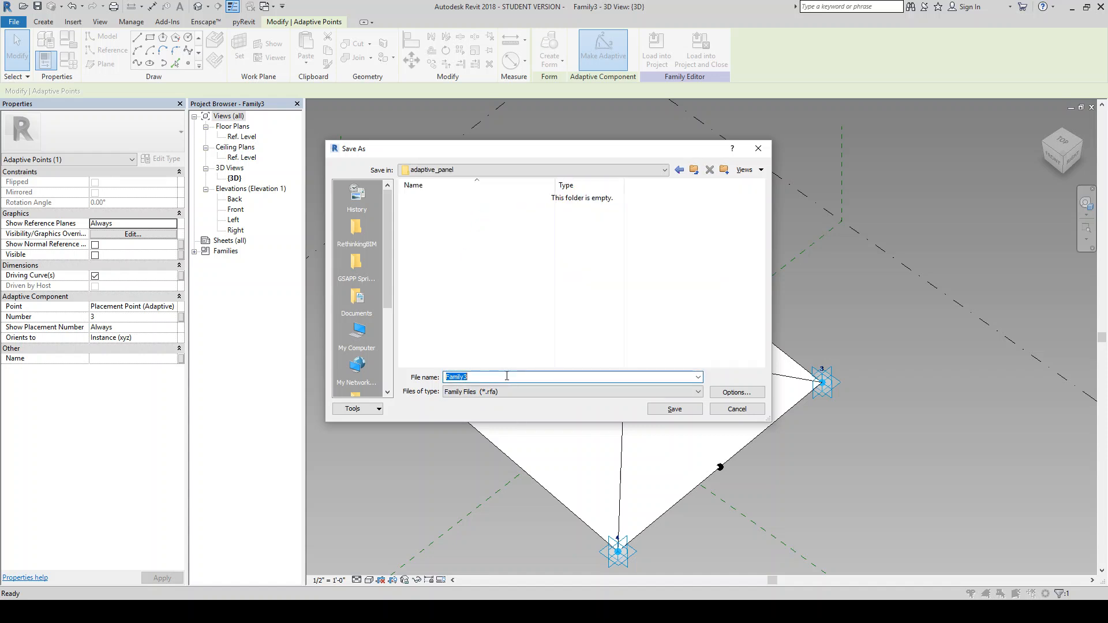
type("a")
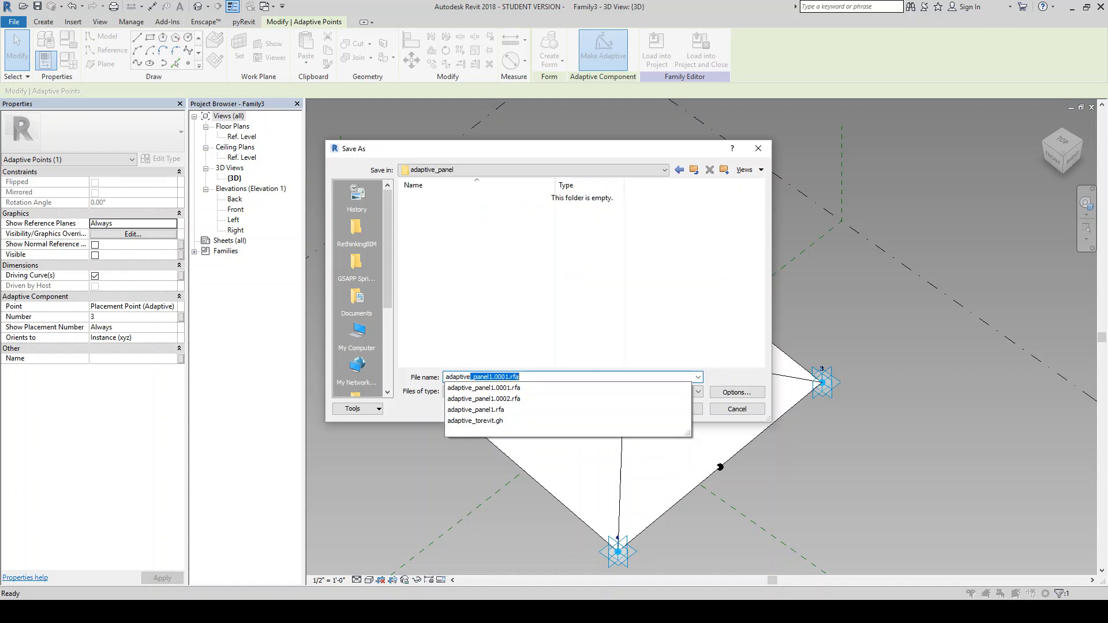
type("daptive_pae")
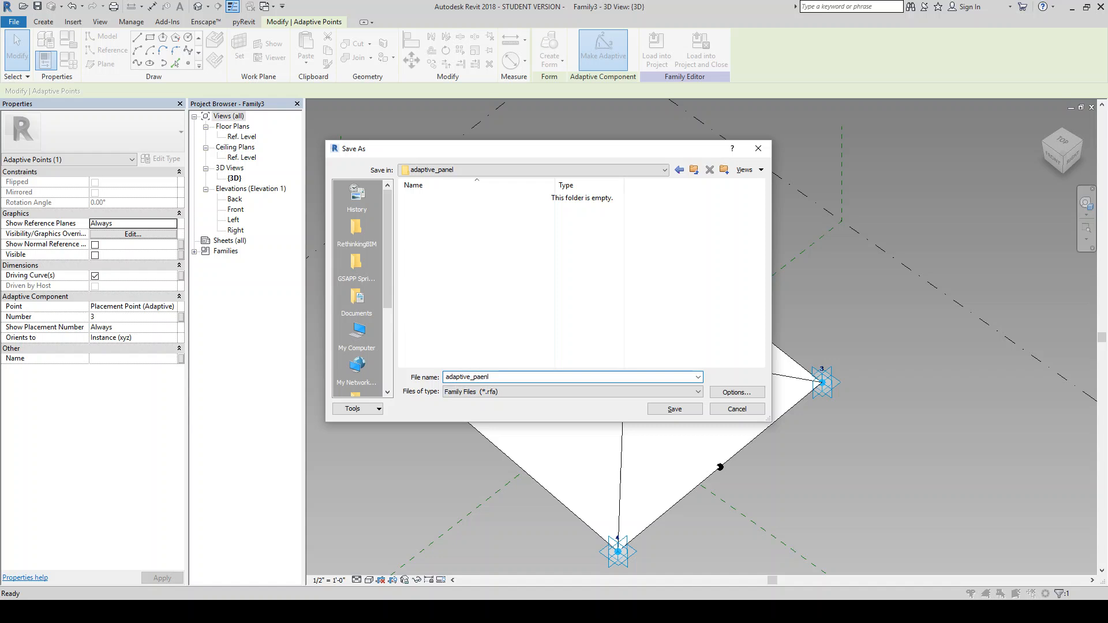
key("BackSpace")
type("nel")
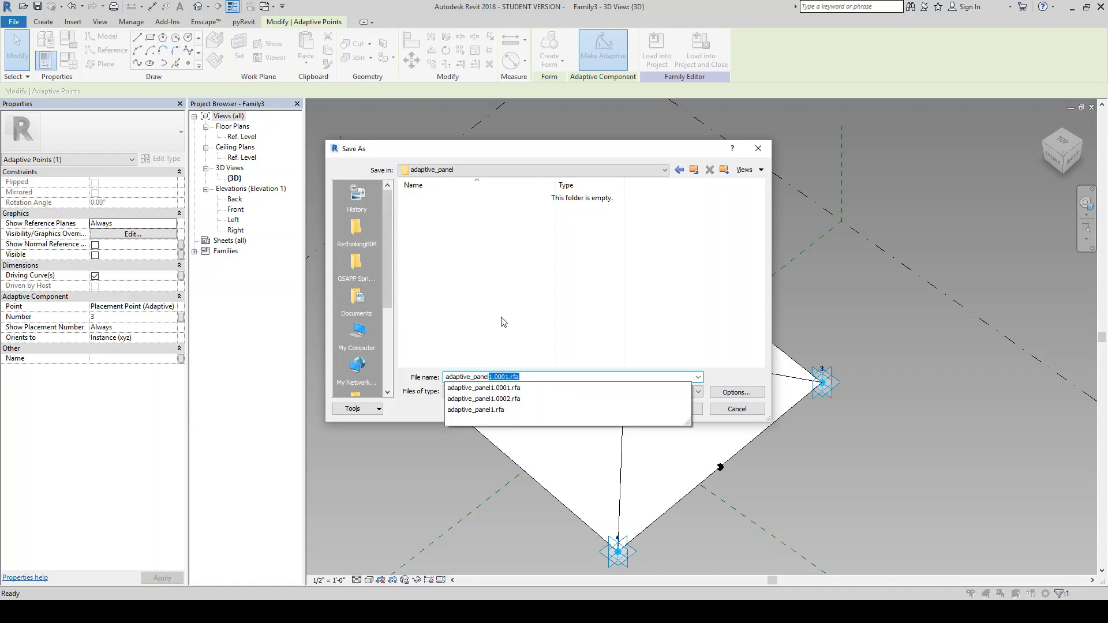
key("End")
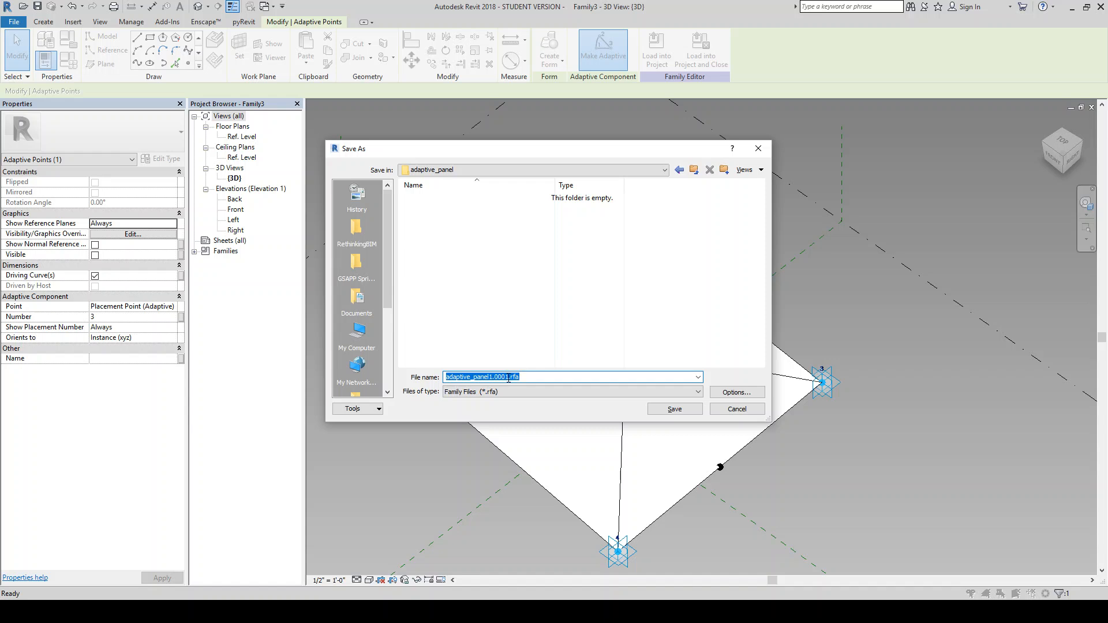
left_click(512, 377)
key("Delete")
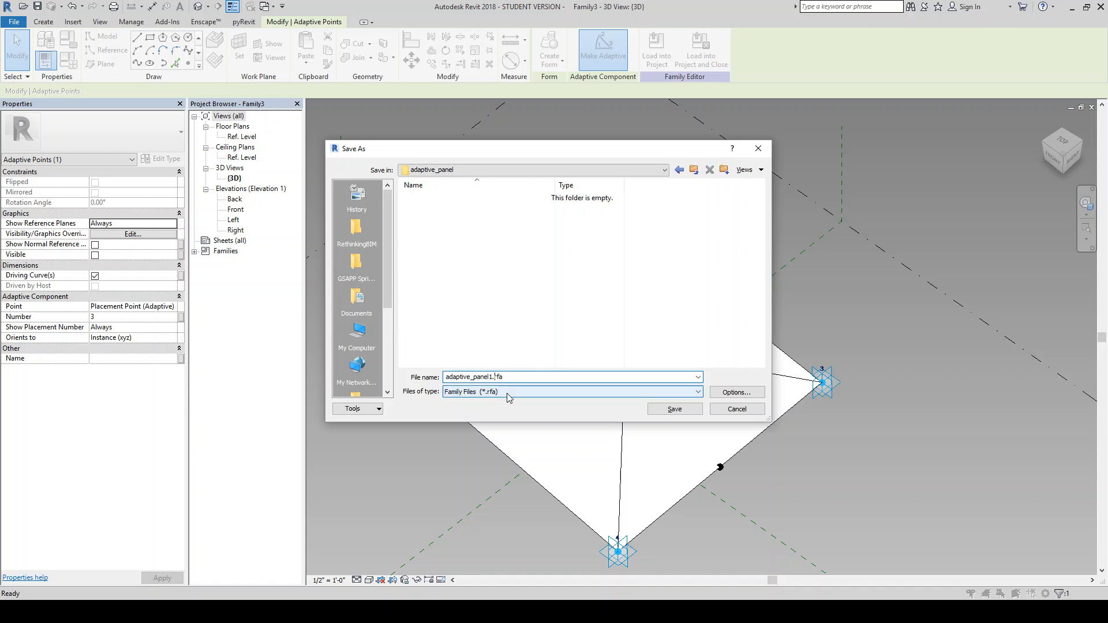
left_click(684, 410)
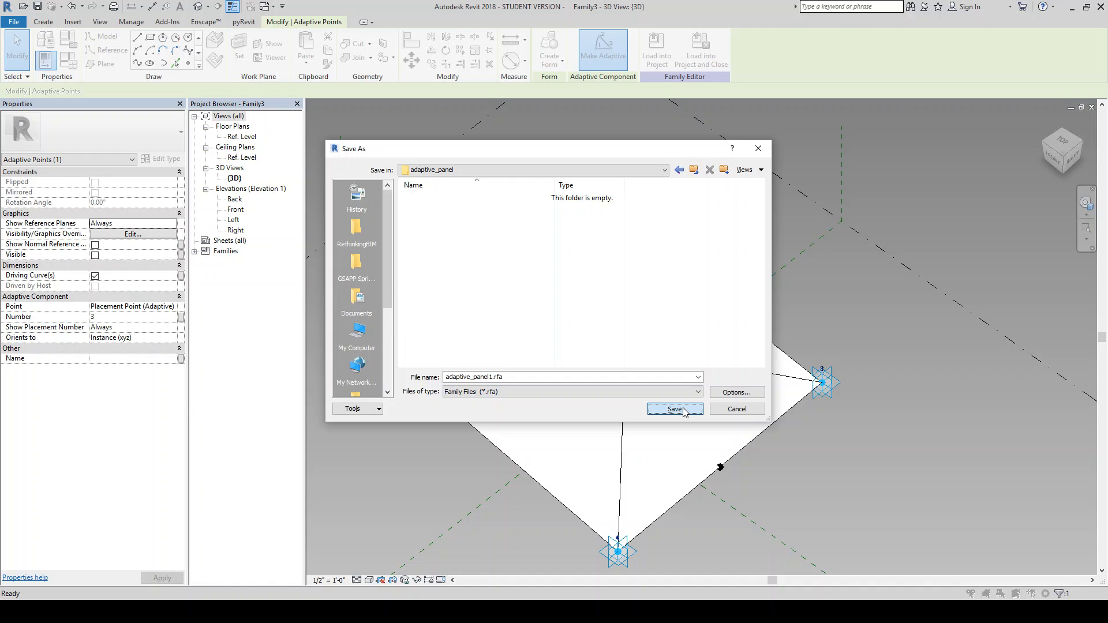
left_click(491, 378)
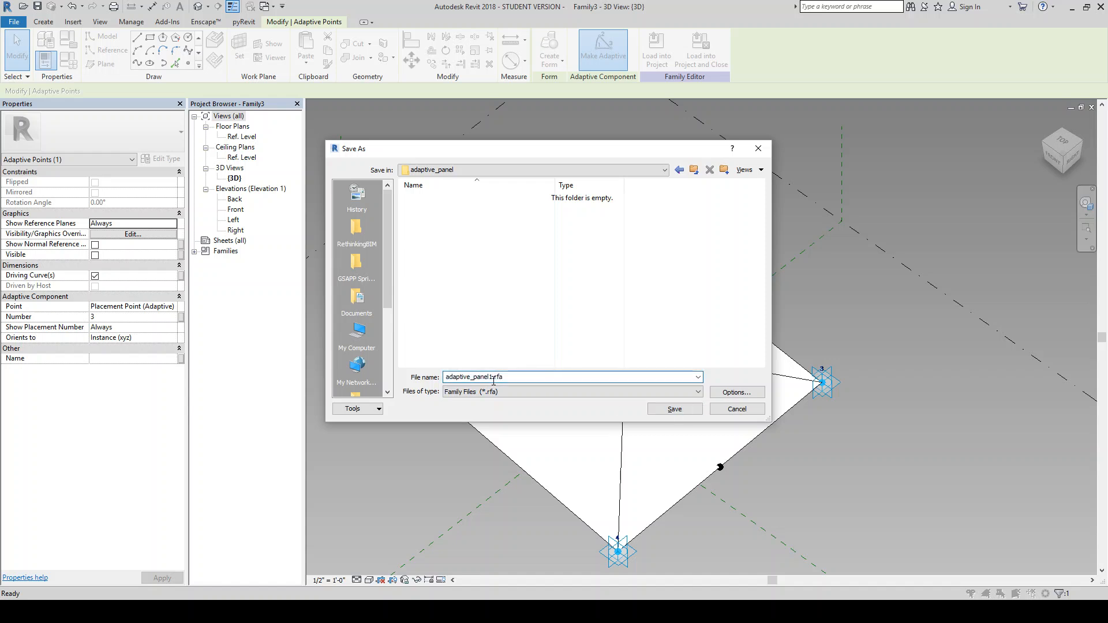
key("BackSpace")
left_click(685, 414)
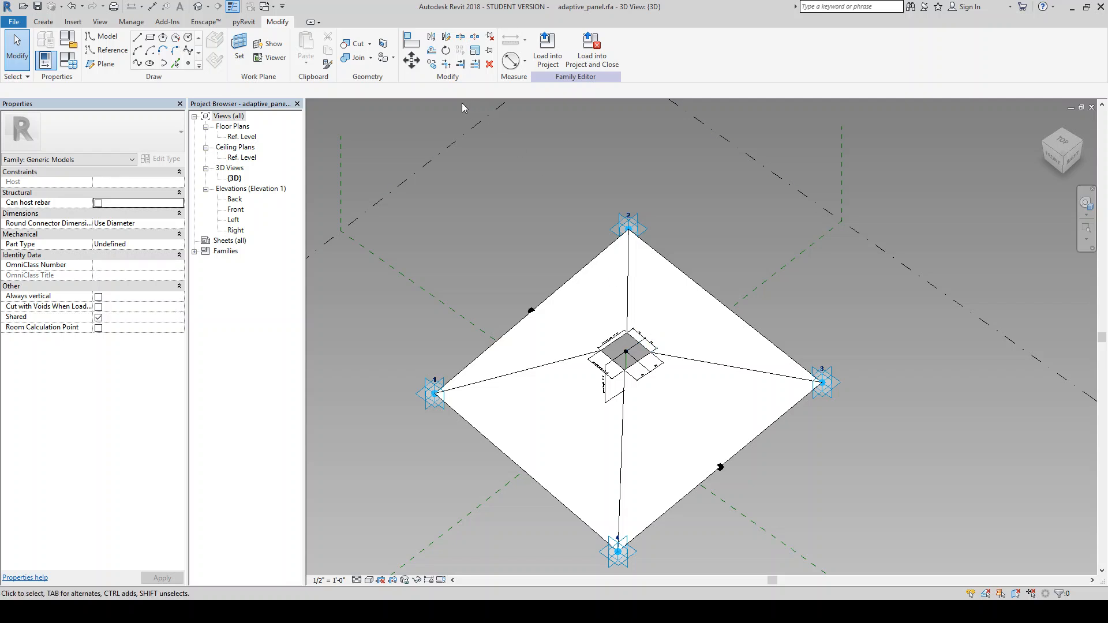
Load the adaptive_panel family into the open Lever_Class4_finish.rvt project.
left_click(266, 6)
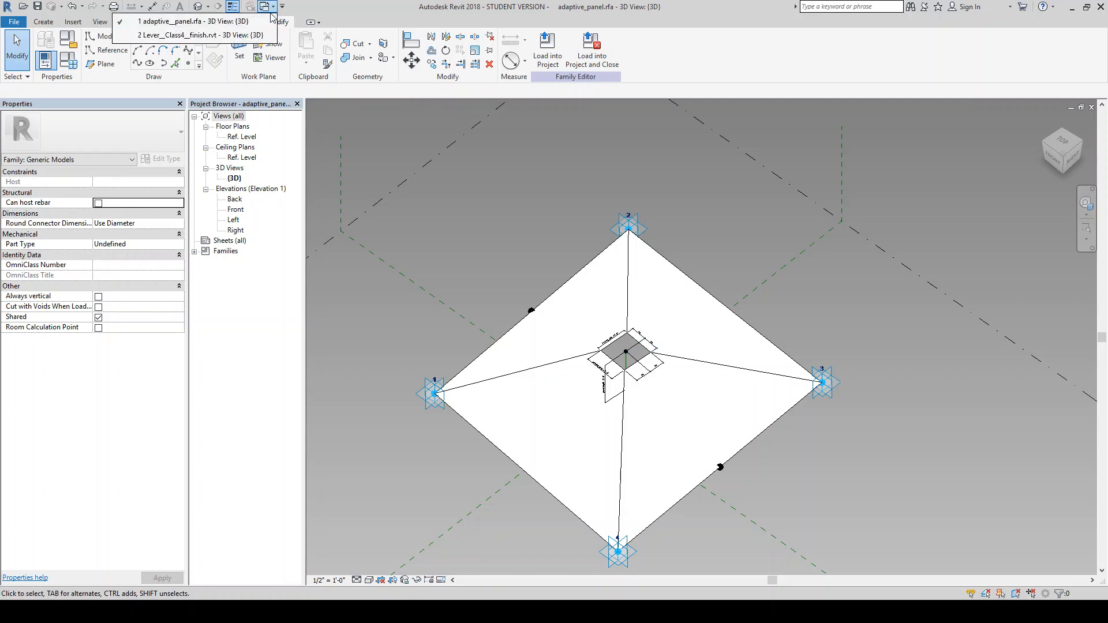
left_click(557, 56)
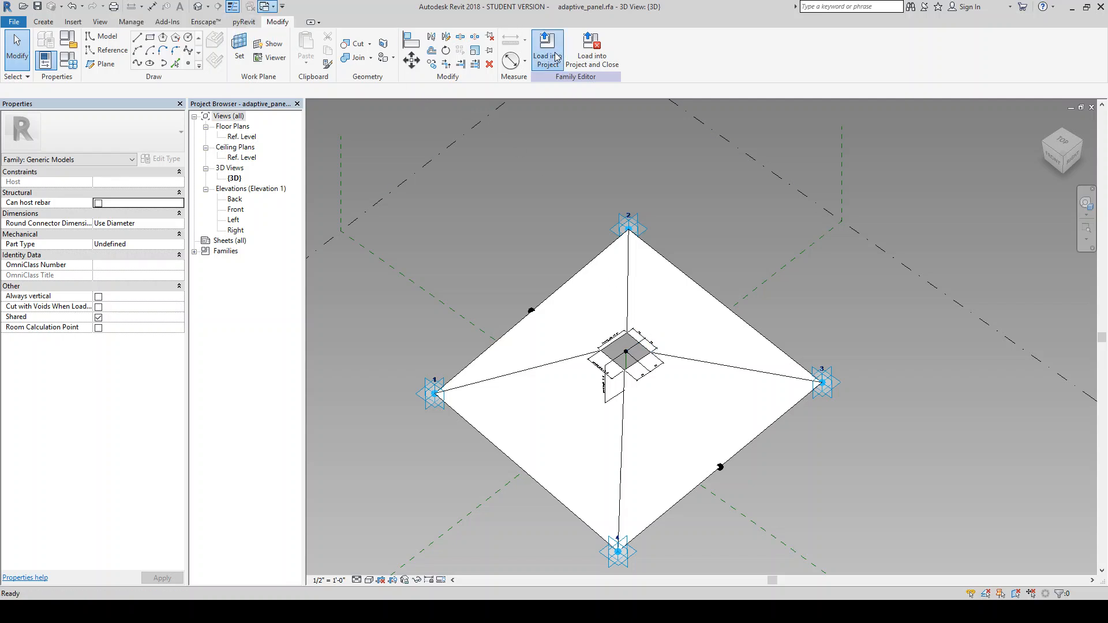
left_click(553, 63)
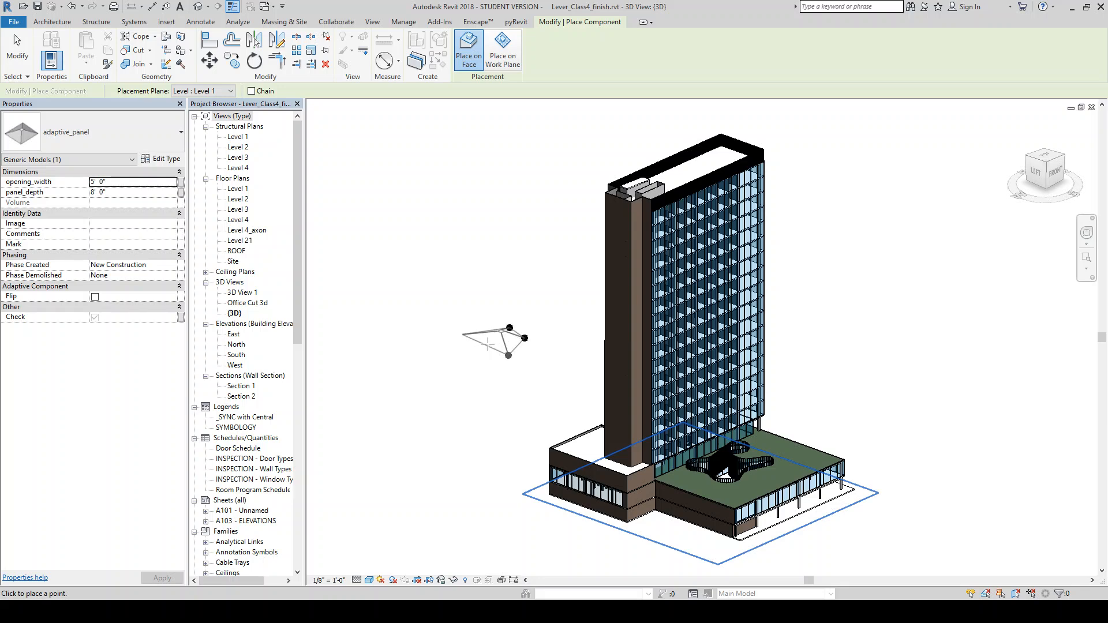
Place a trial adaptive_panel instance in the empty space beside the tower and delete it.
left_click(487, 342)
mouse_move(543, 296)
middle_mouse_down("shift")
mouse_move(526, 343)
mouse_move(523, 306)
middle_mouse_up("shift")
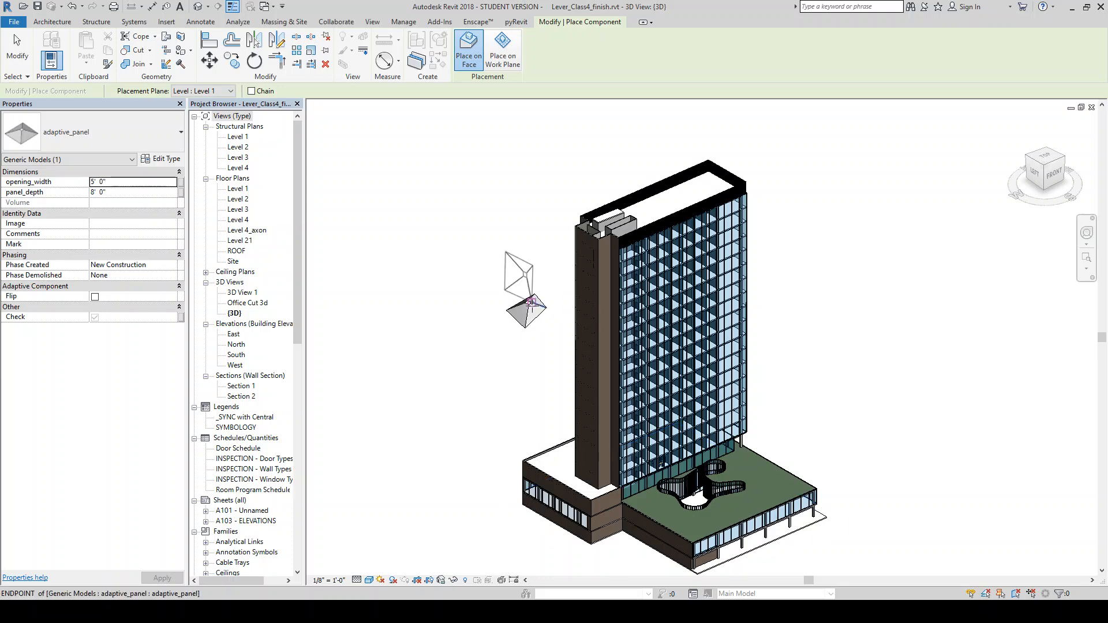
key("Escape")
key("Escape")
left_click(535, 308)
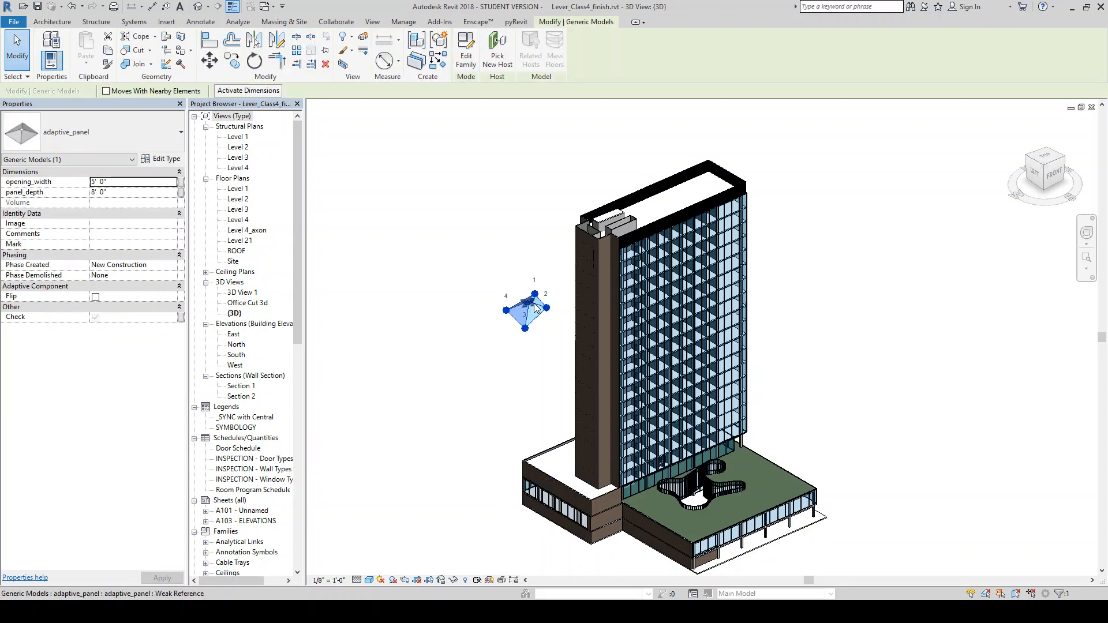
key("Delete")
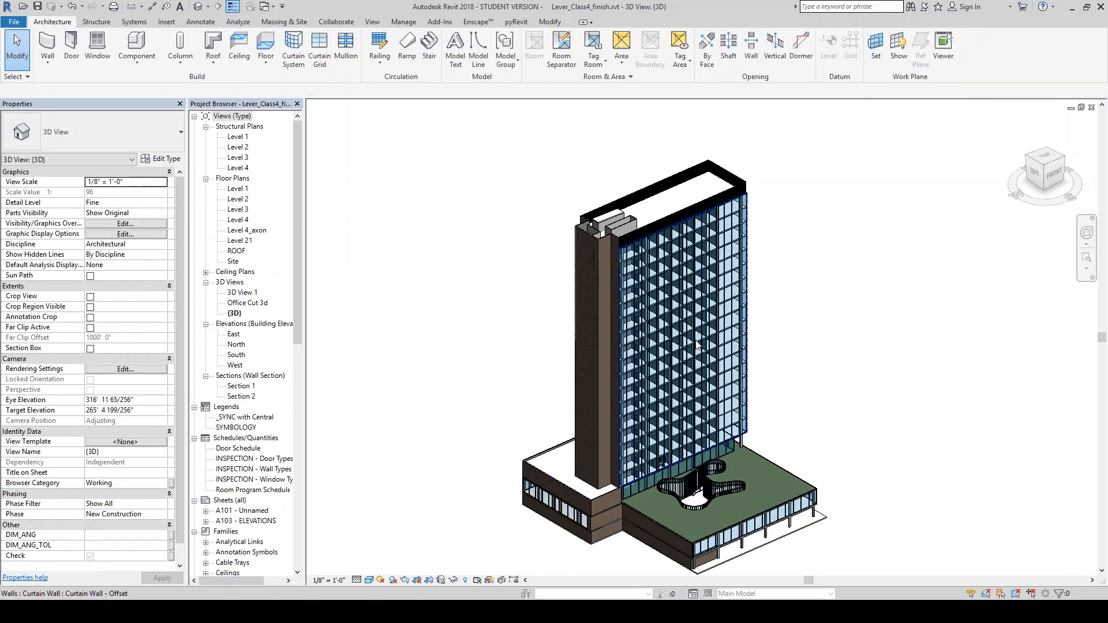
Duplicate the {3D} view without detailing as an independent view.
middle_click_drag(663, 351, 646, 329)
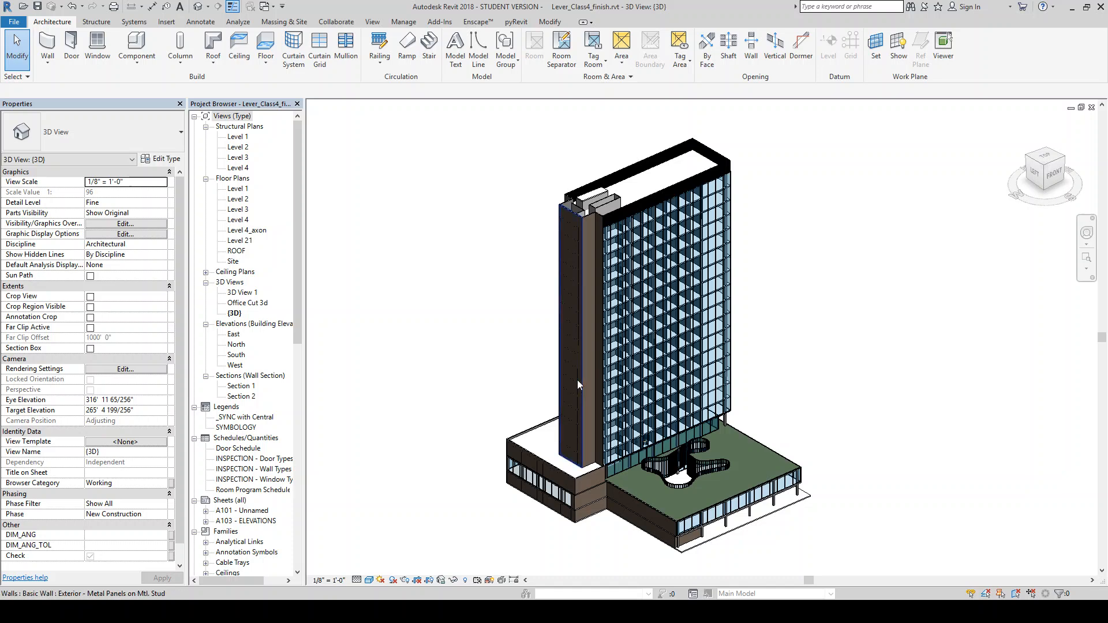
right_click(237, 313)
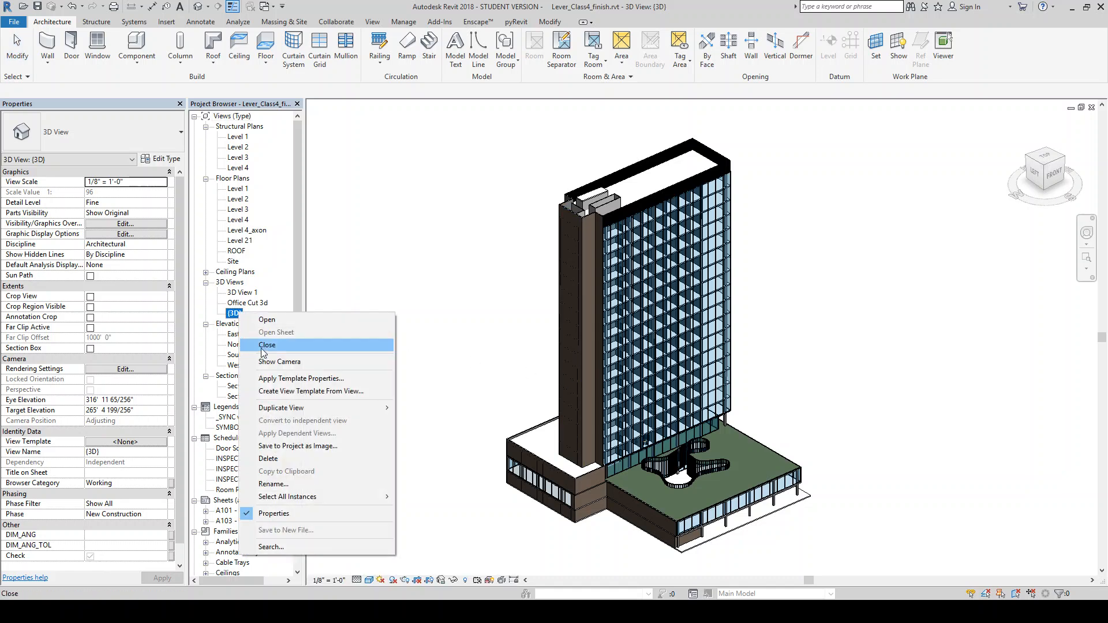
mouse_move(324, 408)
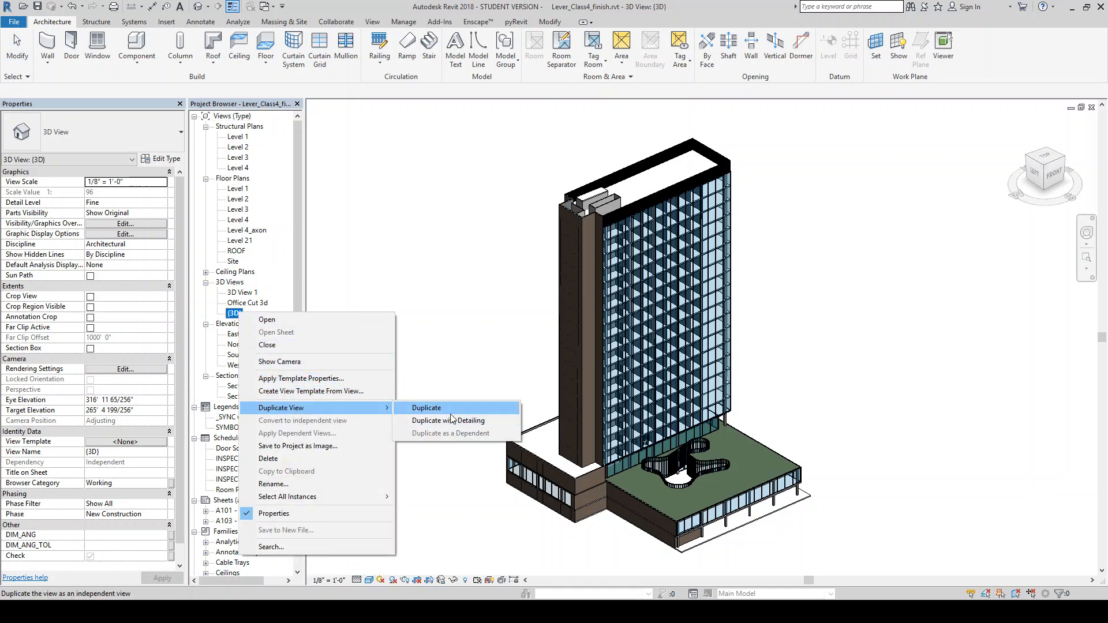
left_click(452, 413)
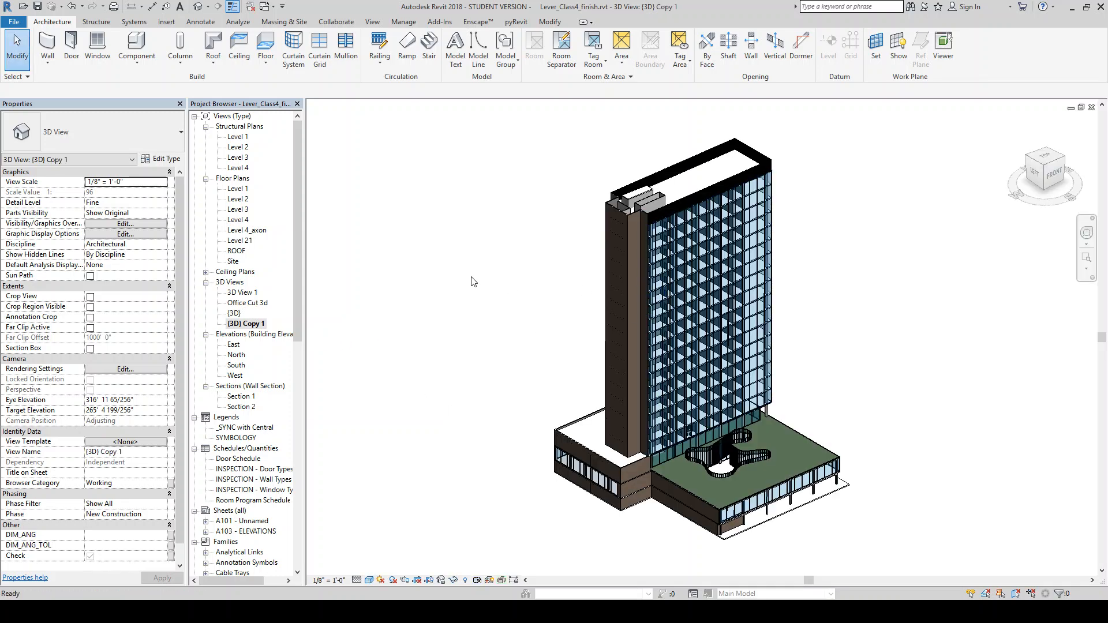
Hide all model categories in the duplicated 3D view except Curtain Panels, Floors and Walls.
key("v")
key("g")
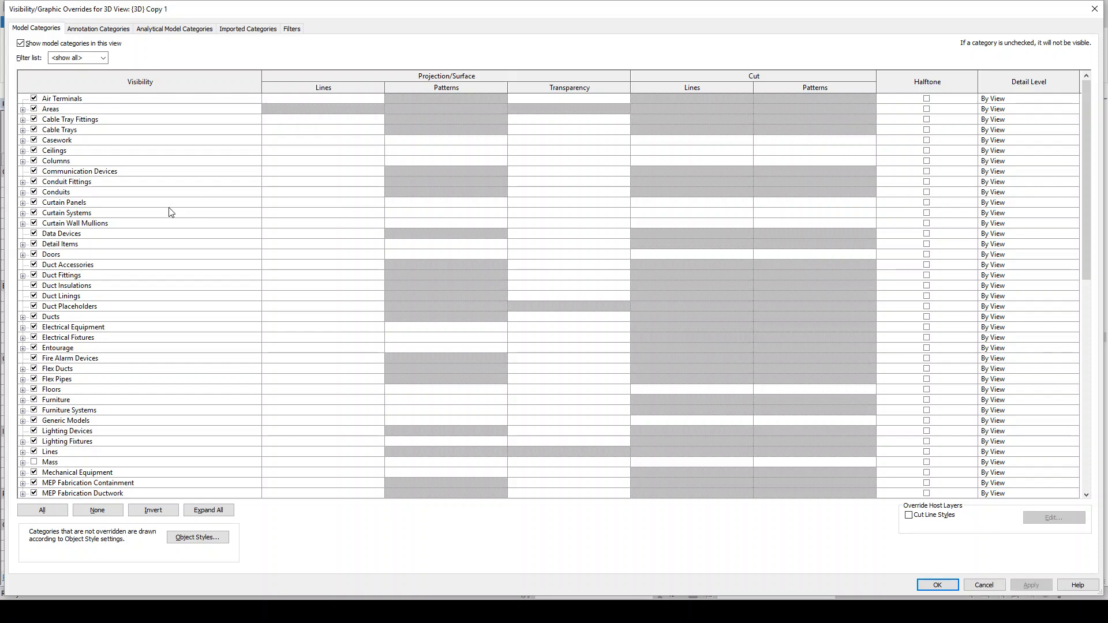
left_click(63, 510)
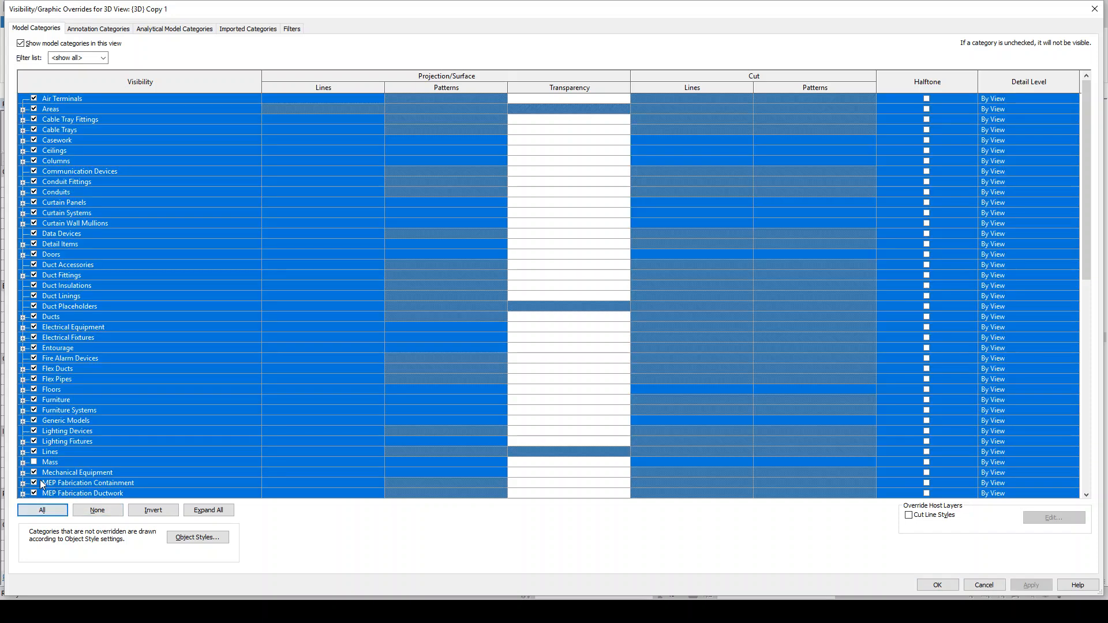
left_click(52, 390)
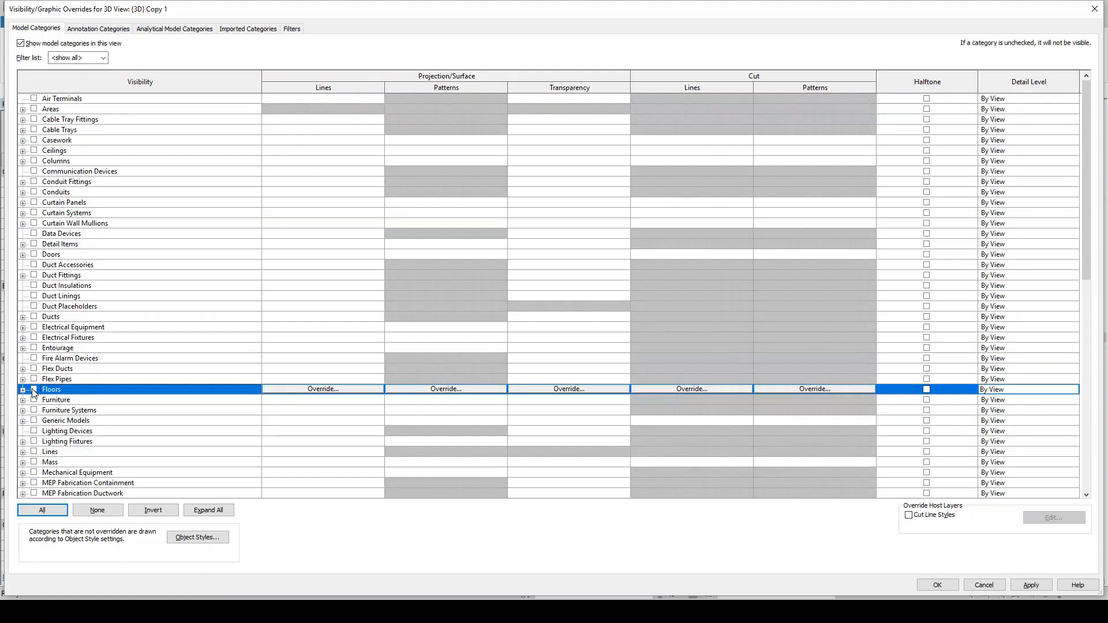
scroll(77, 444, "down", 12)
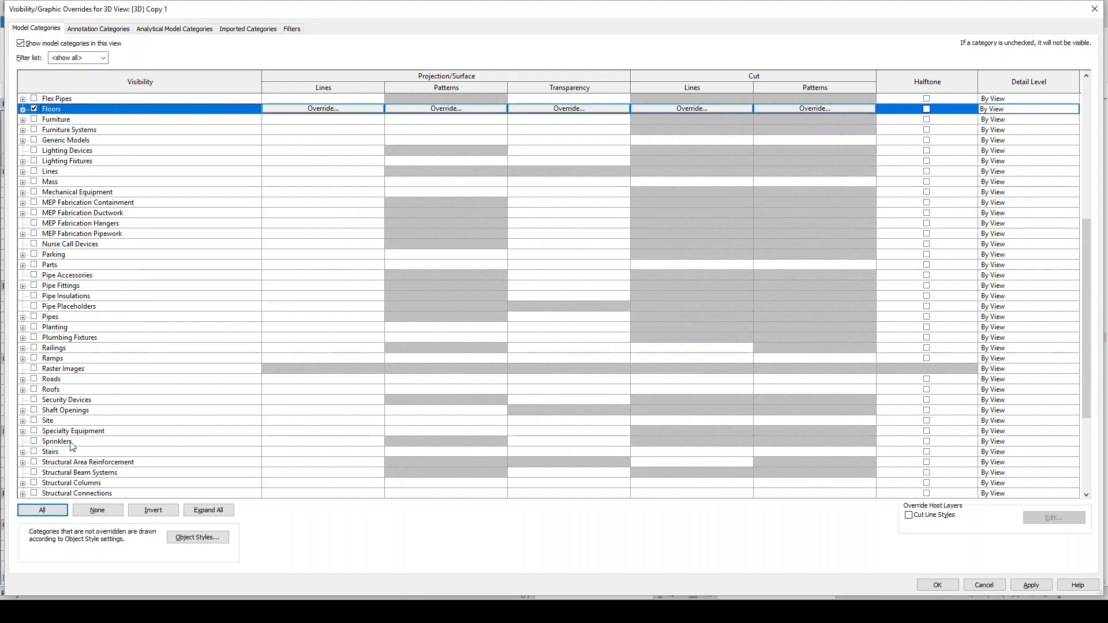
scroll(68, 456, "down", 3)
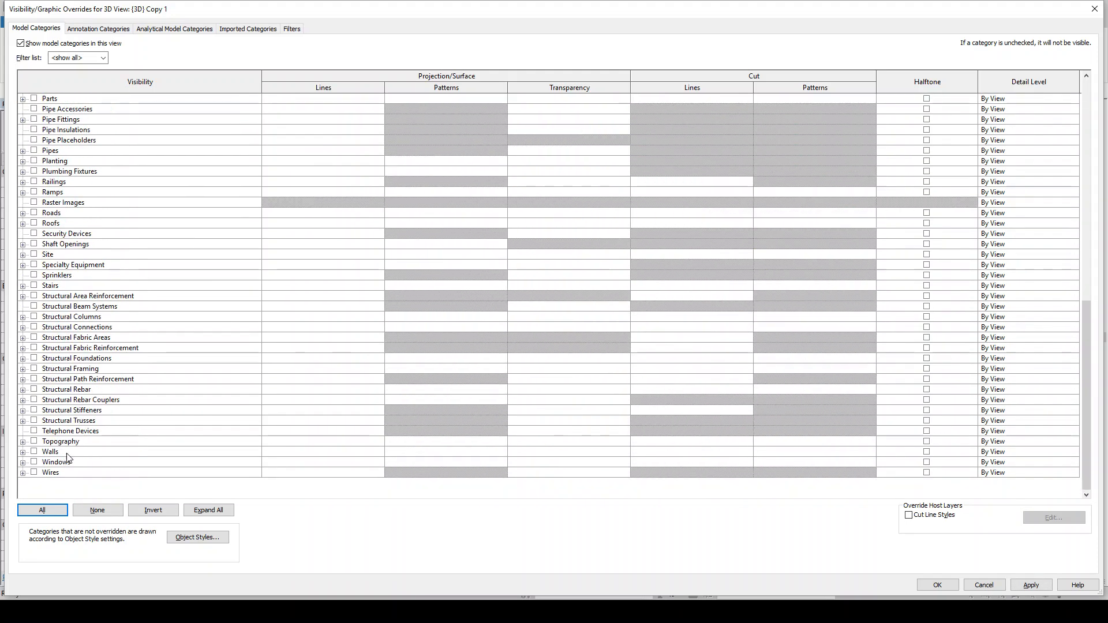
left_click(35, 452)
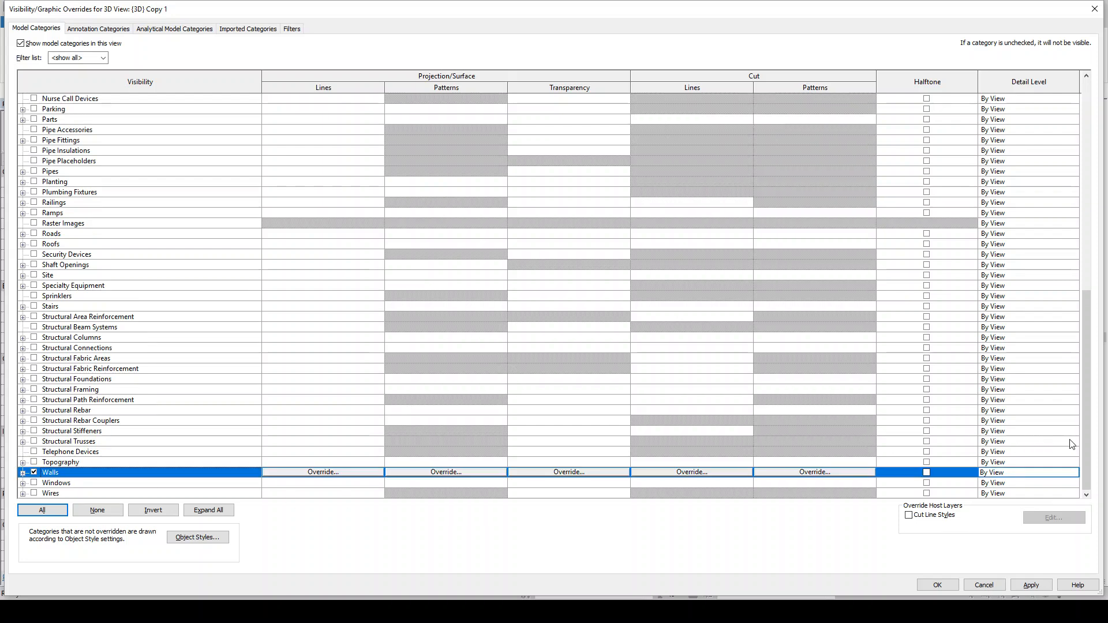
left_click_drag(1090, 428, 1094, 96)
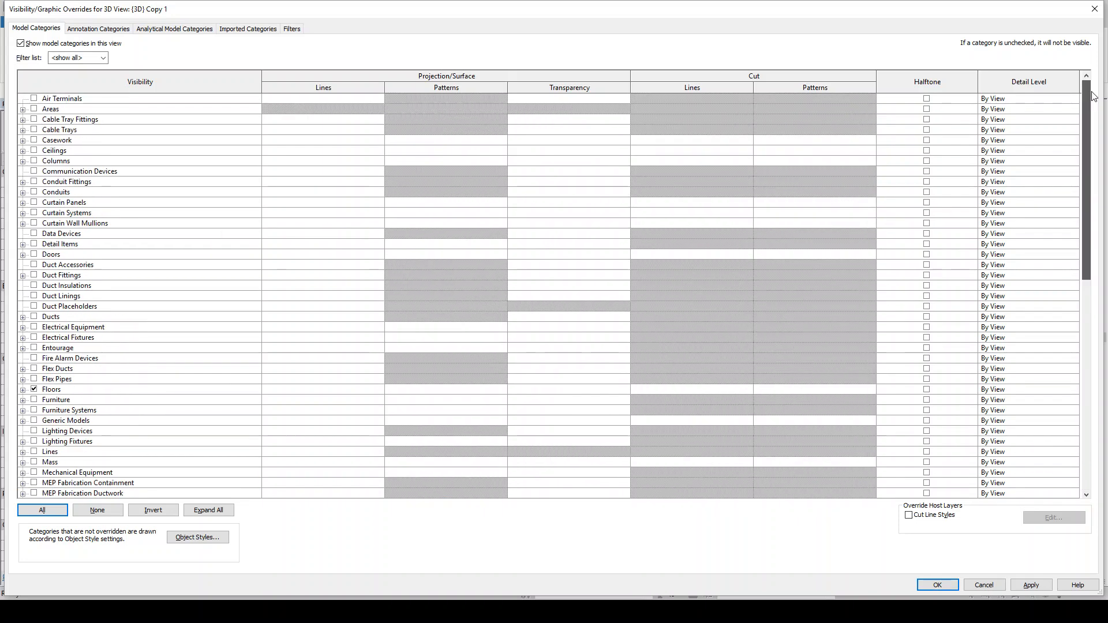
left_click(34, 203)
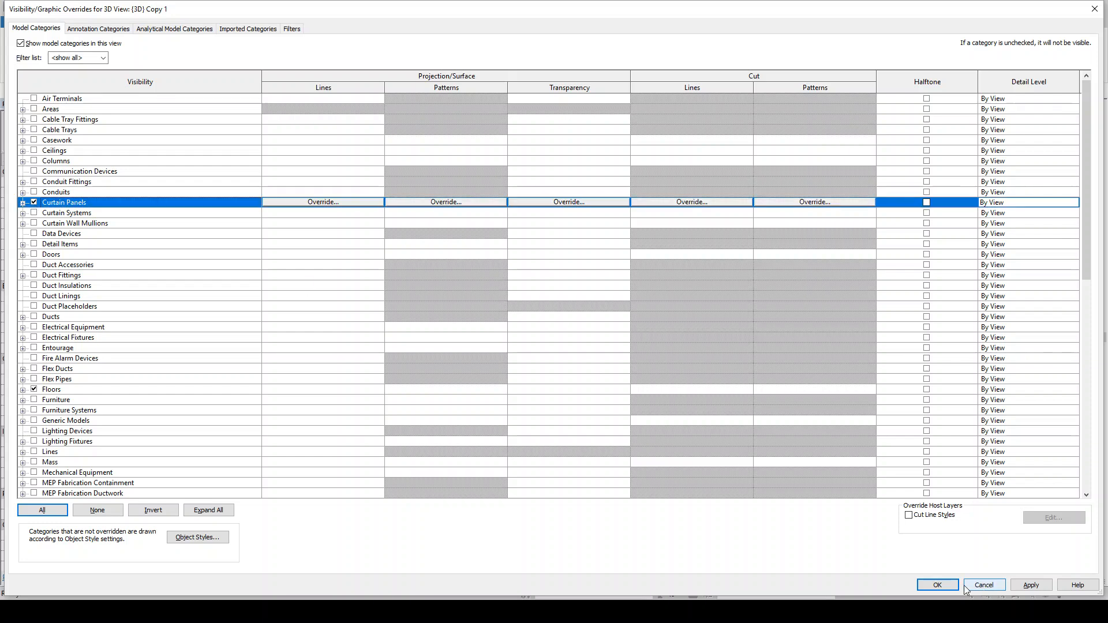
left_click(938, 586)
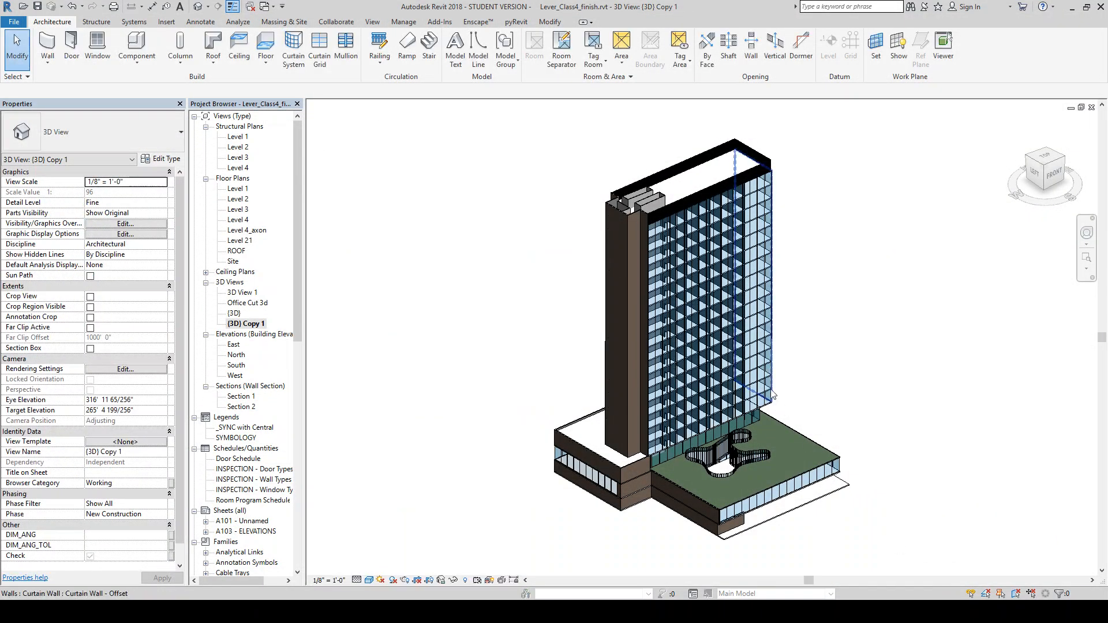
Rename the duplicated 3D view {3D} Copy 1 as rhino_export.
left_click(261, 328)
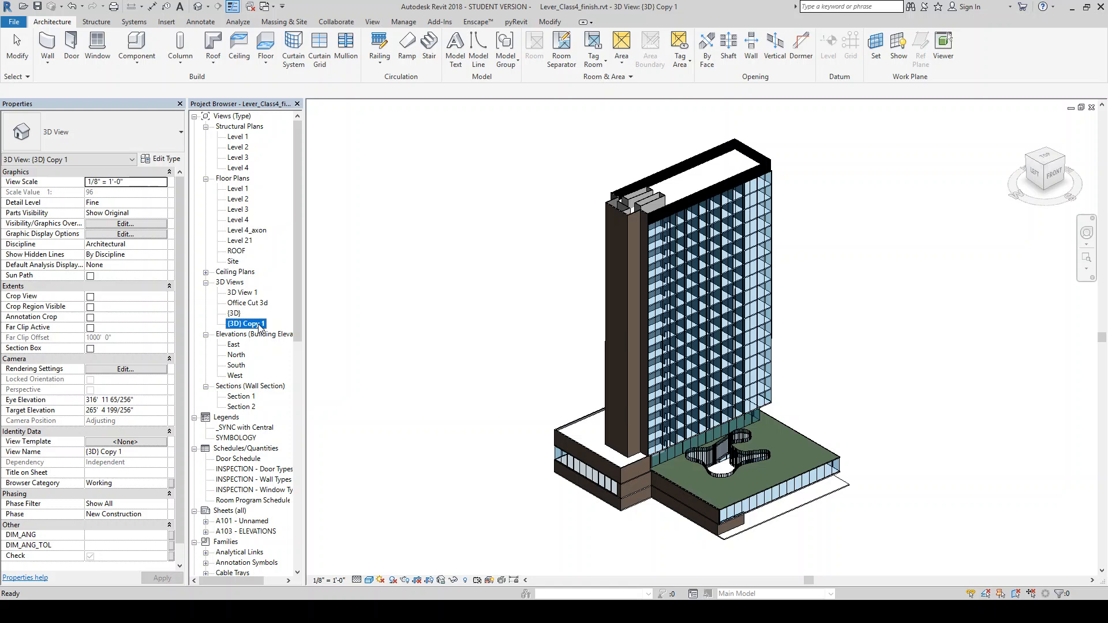
right_click(259, 327)
left_click(311, 498)
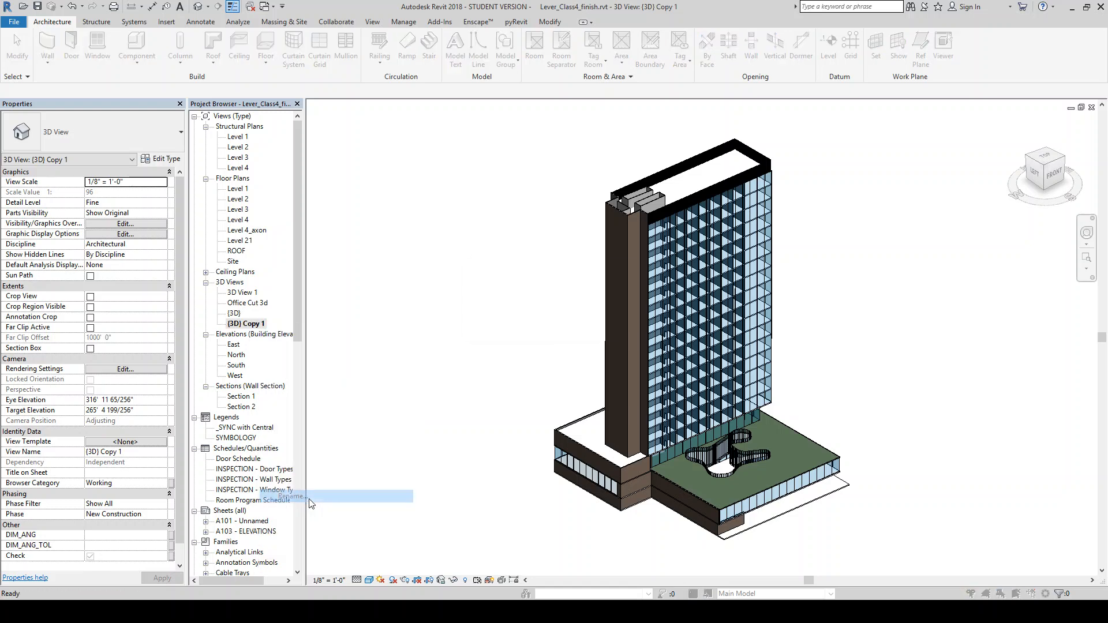
type("rhino_export")
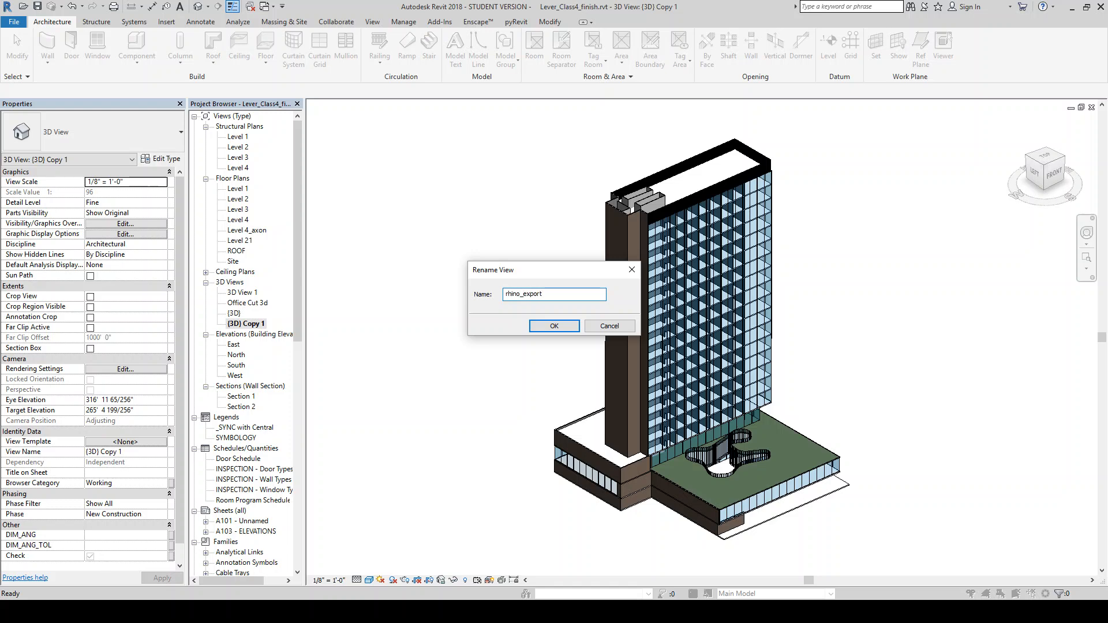
left_click(563, 327)
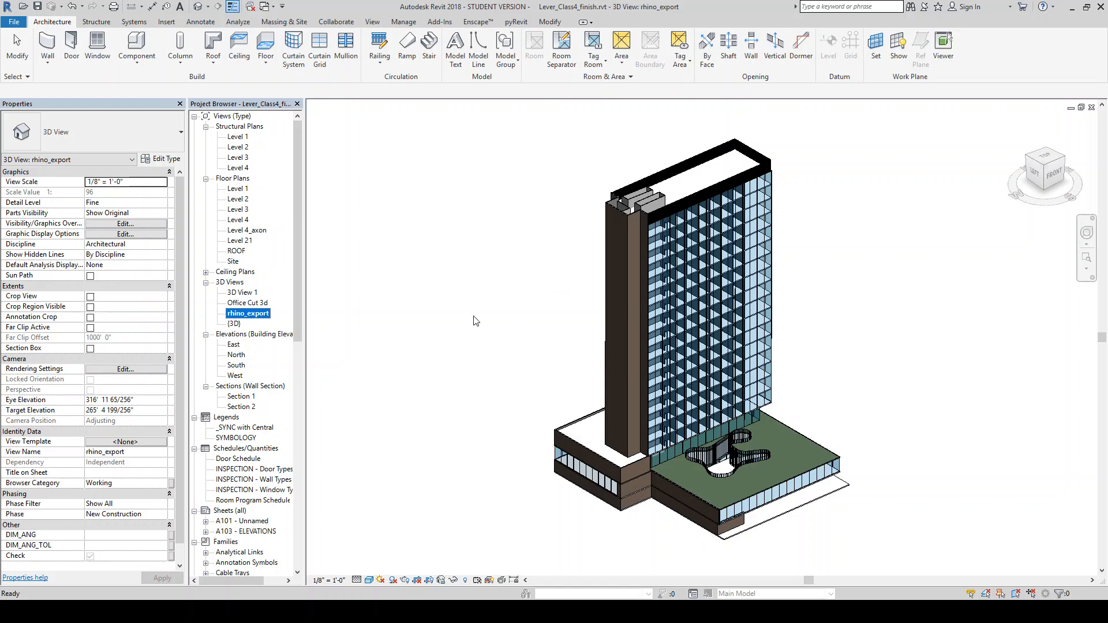
Review the linetype, units and coordinates, and solids settings of the in-session DWG/DXF export setup and accept it.
left_click(15, 22)
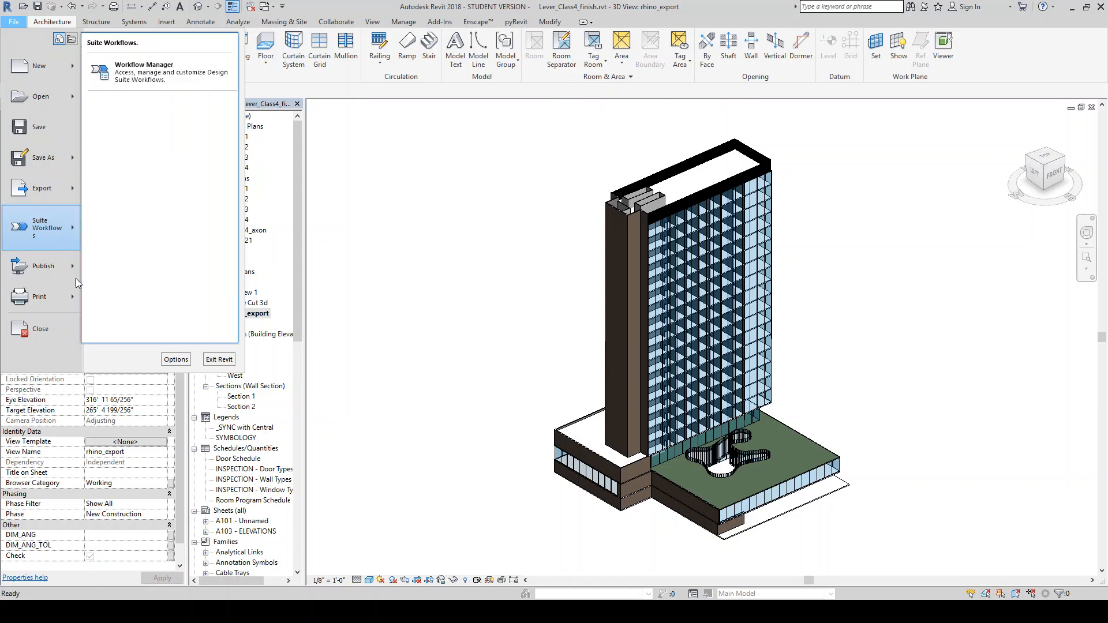
mouse_move(60, 193)
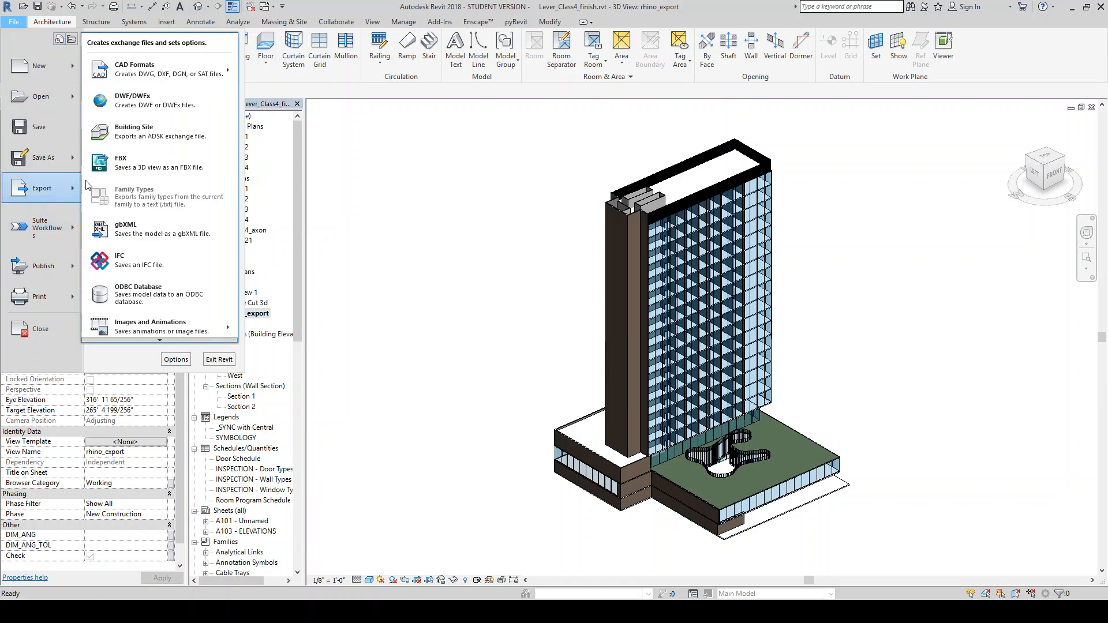
mouse_move(160, 345)
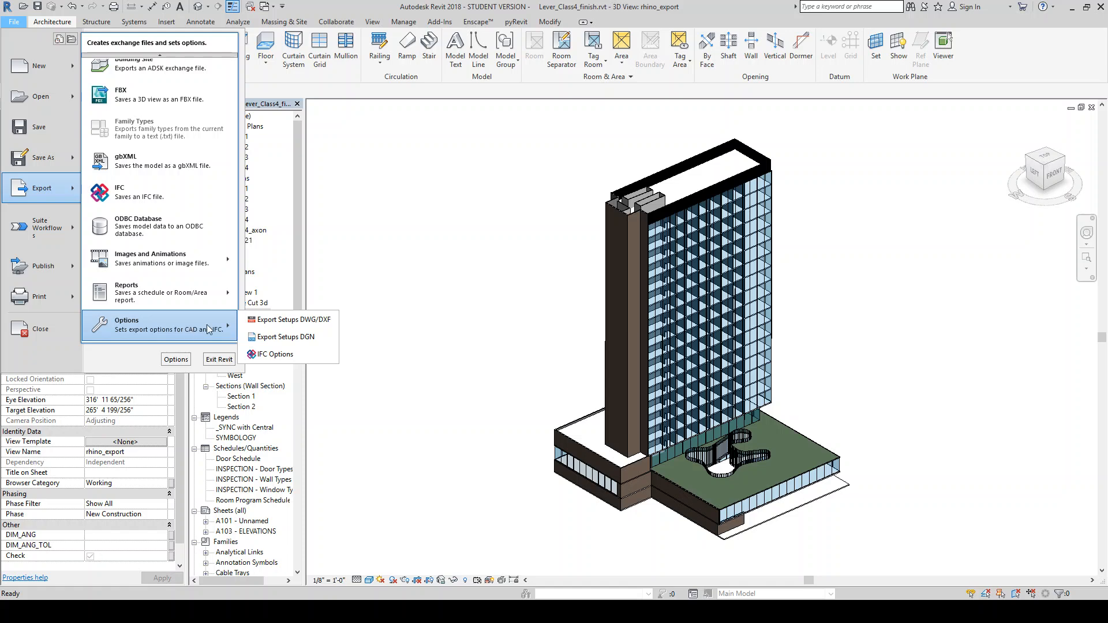
left_click(274, 321)
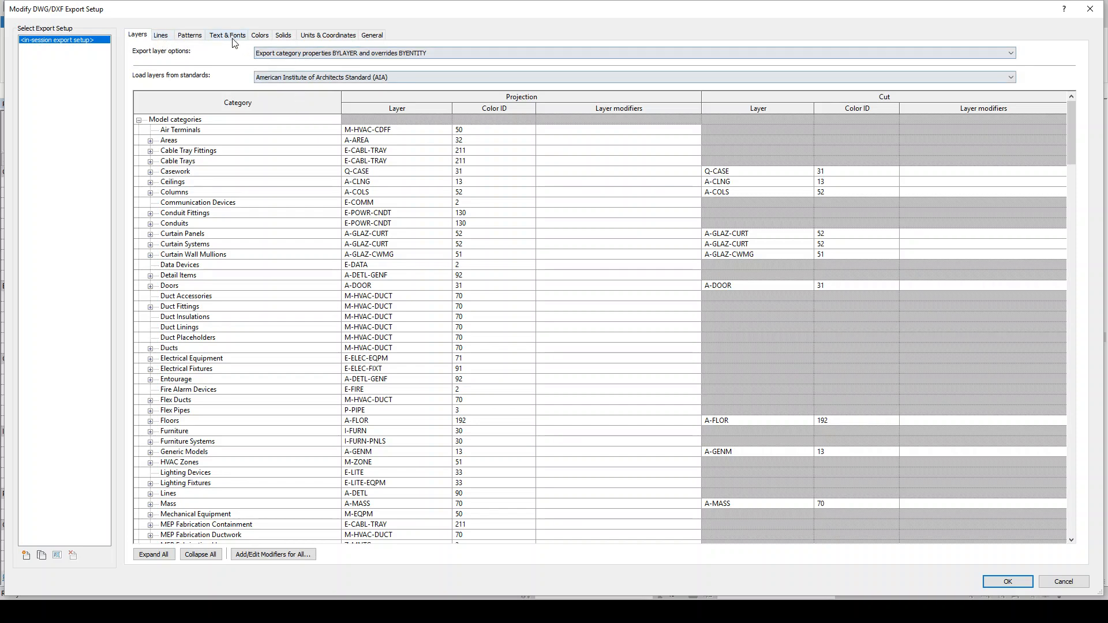
left_click(164, 35)
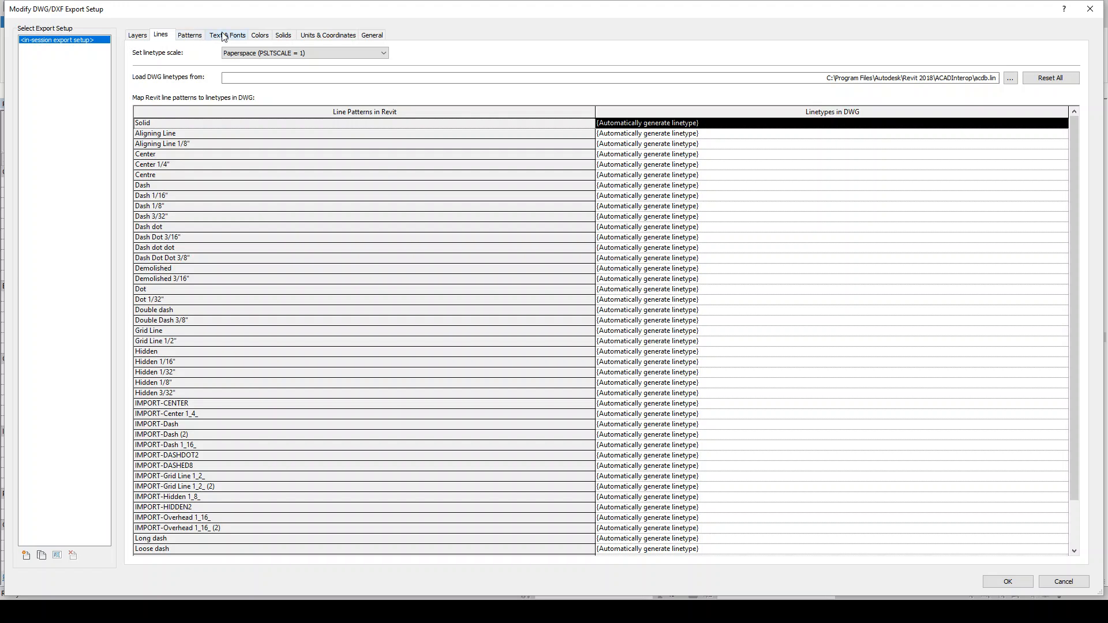
left_click(310, 38)
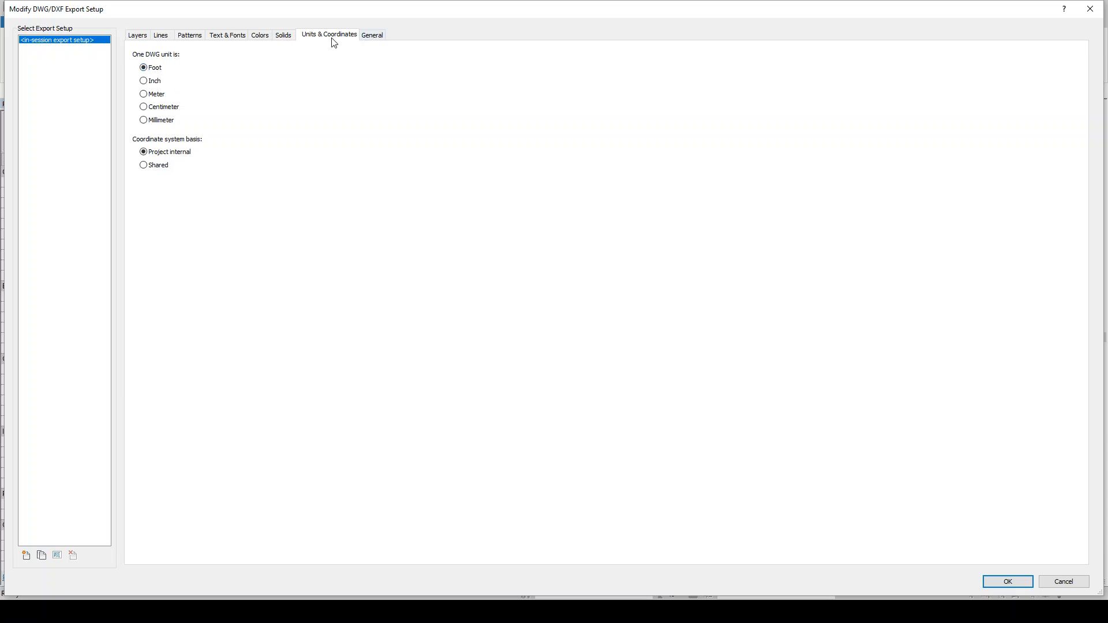
left_click(285, 39)
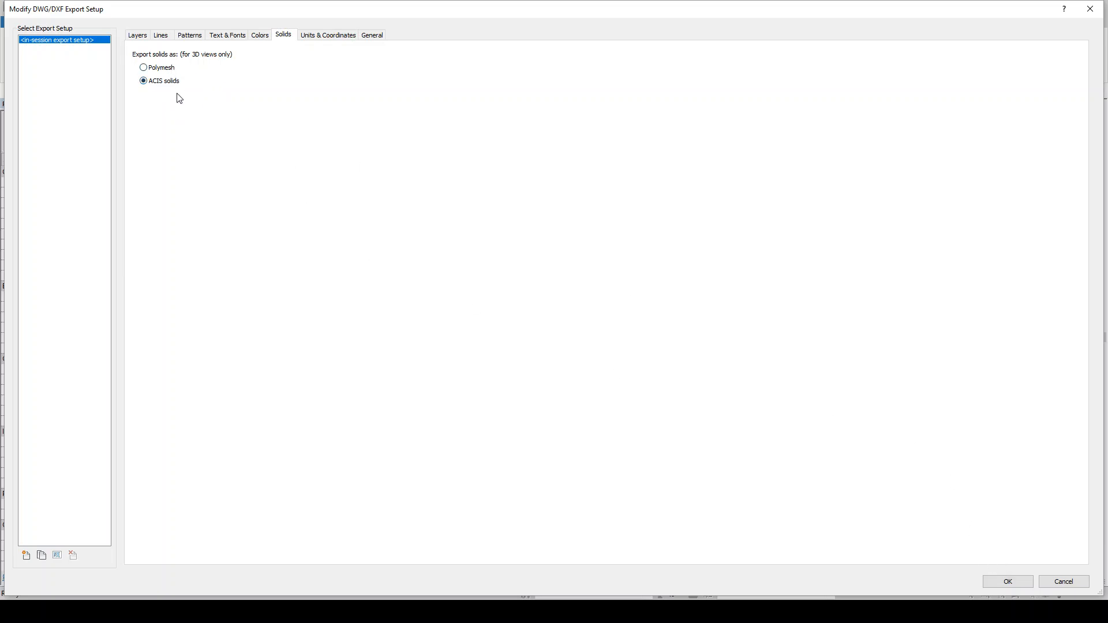
left_click(1009, 582)
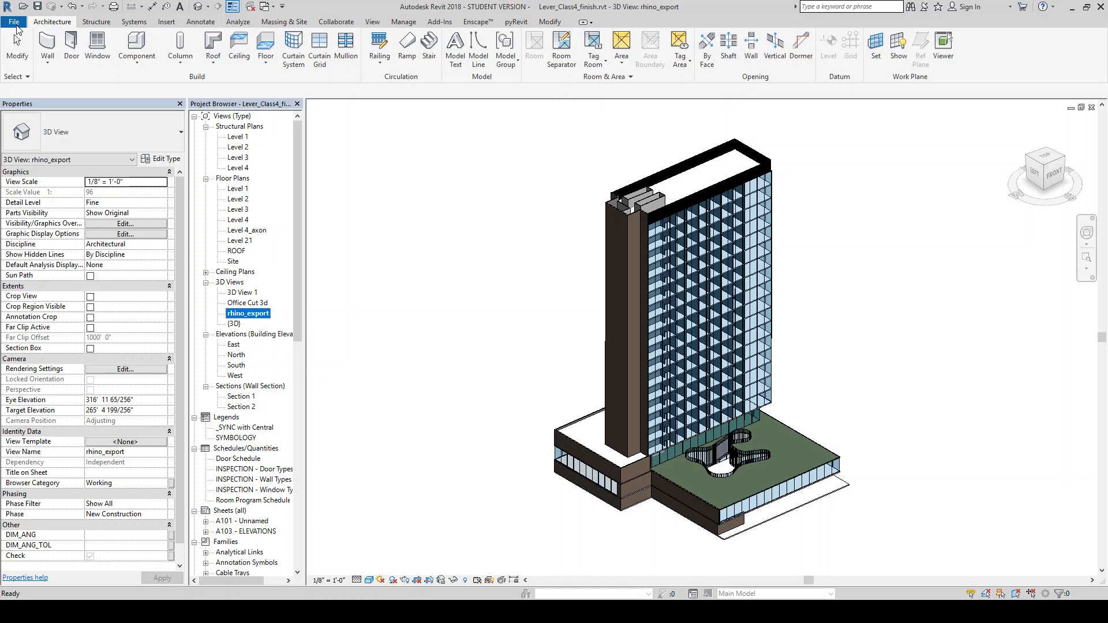
Export the rhino_export 3D view to the adaptive_panel folder as an AutoCAD 2010 DWG file, using the in-session export setup.
left_click(15, 23)
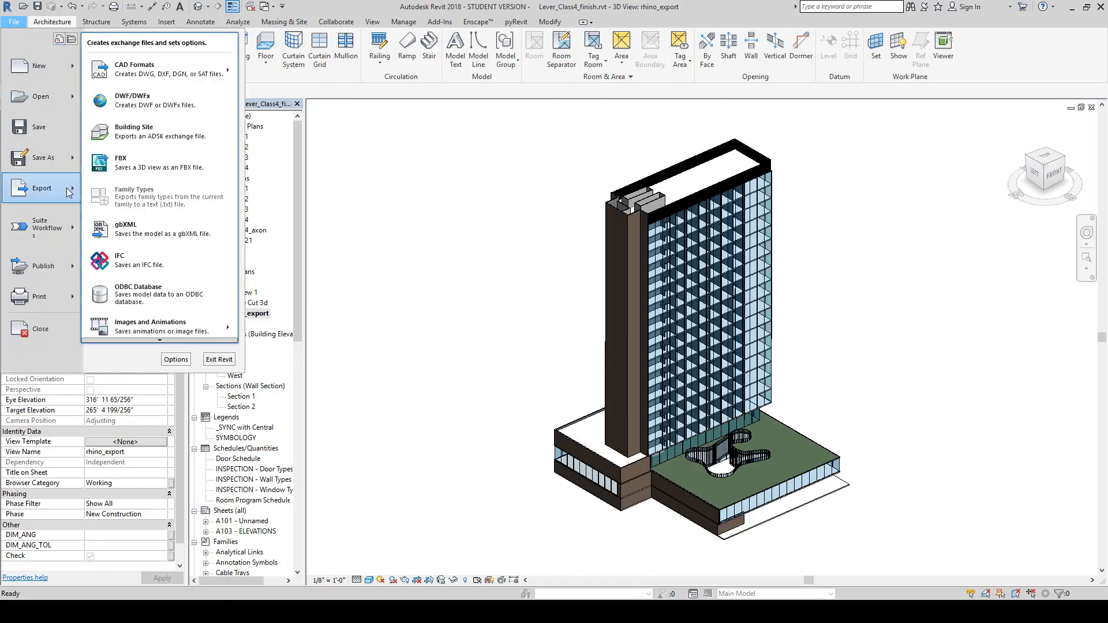
mouse_move(194, 76)
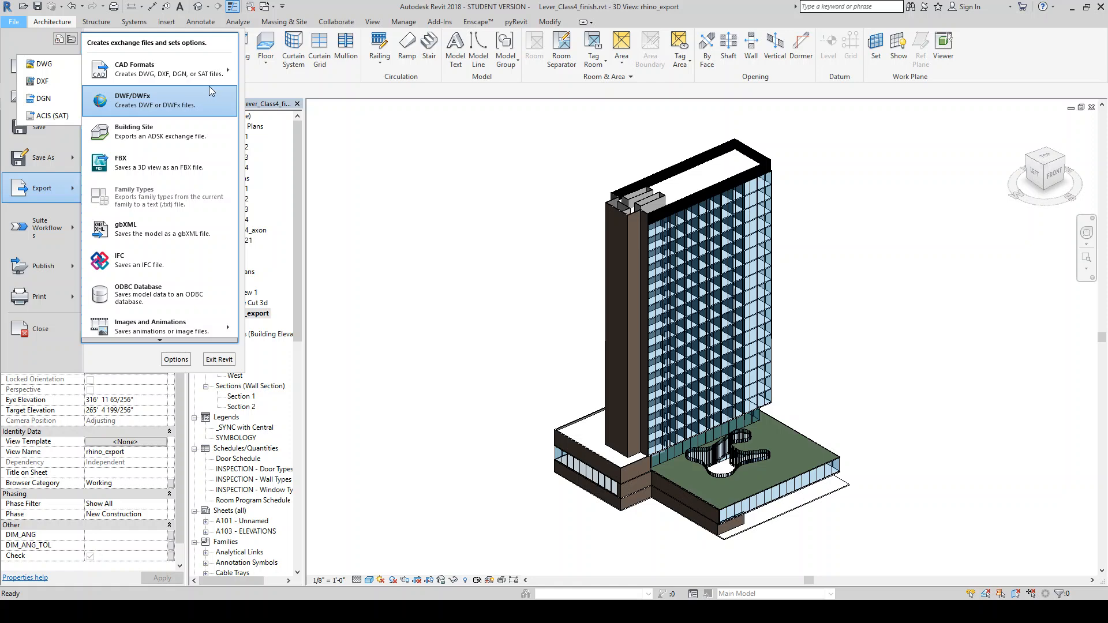
left_click(43, 64)
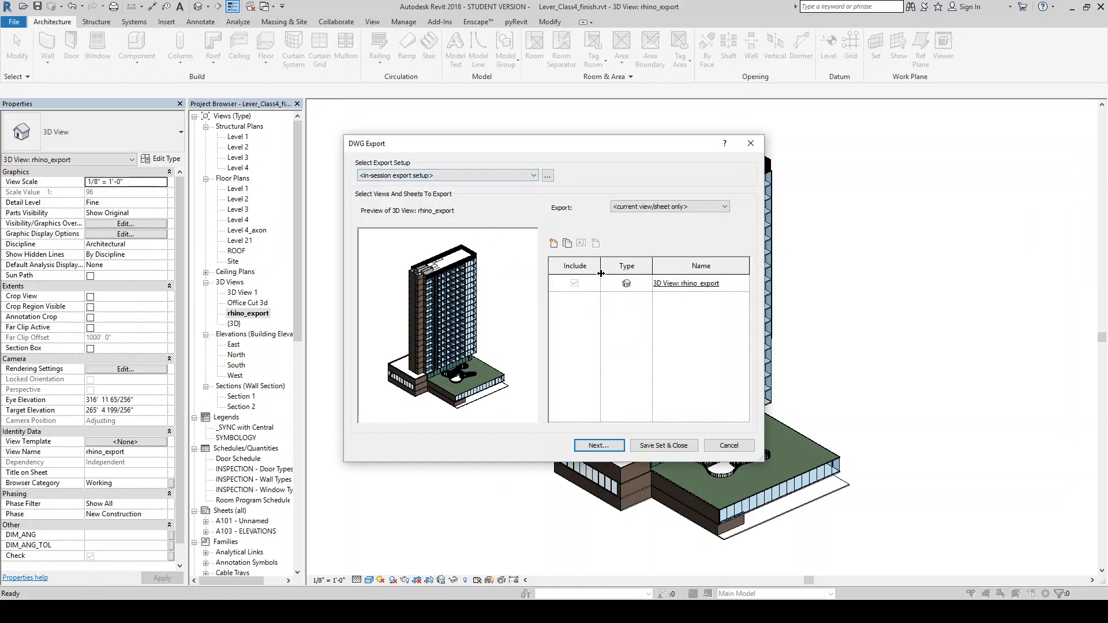
left_click(599, 446)
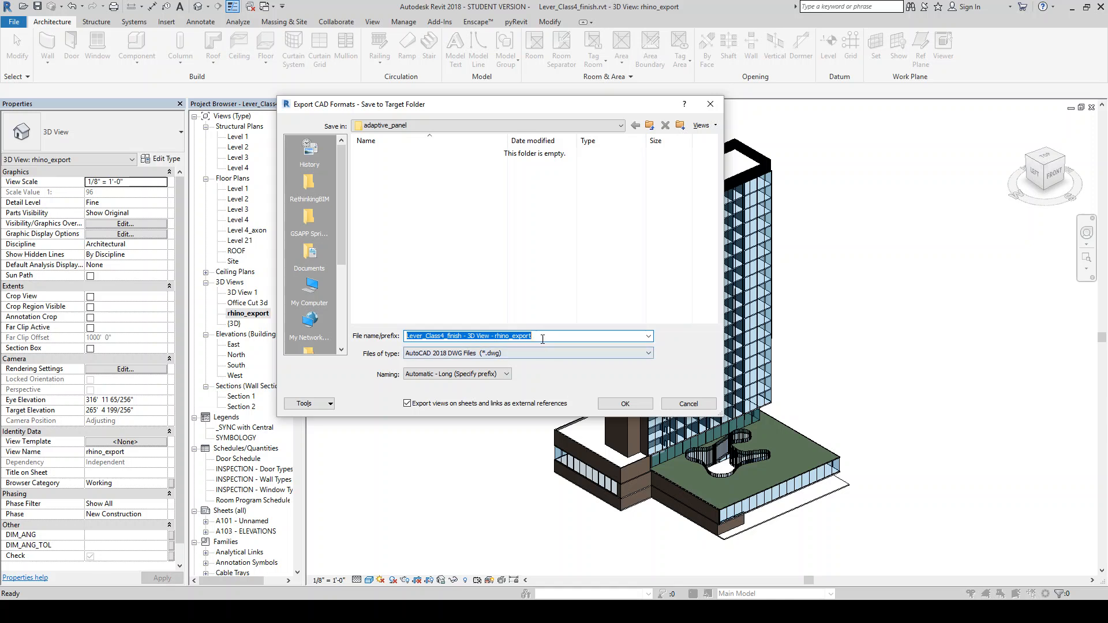
left_click(508, 353)
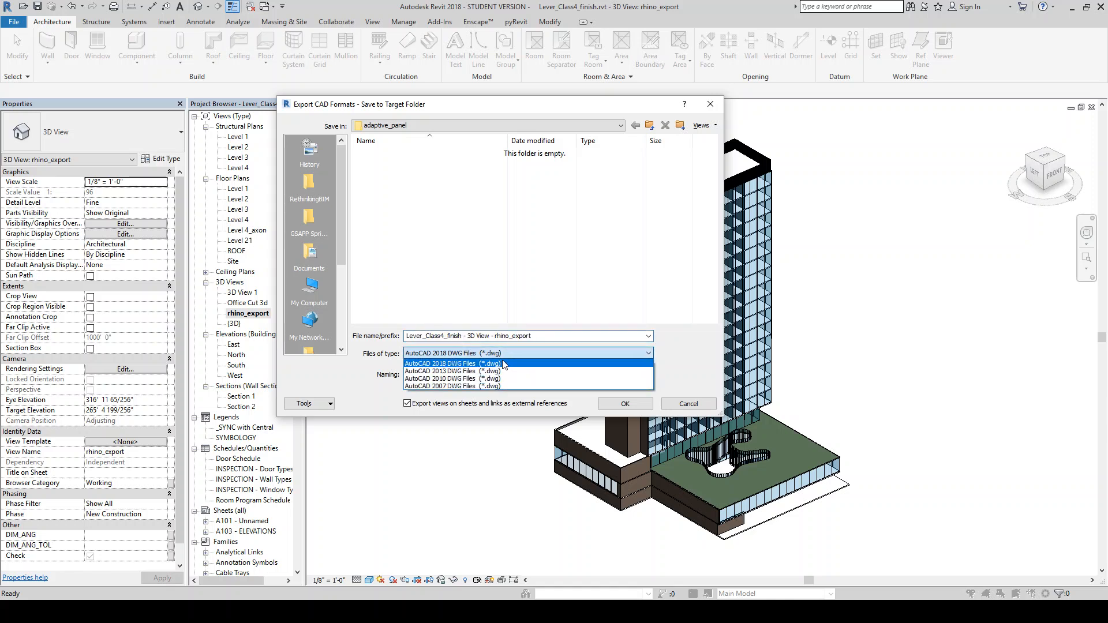
left_click(509, 380)
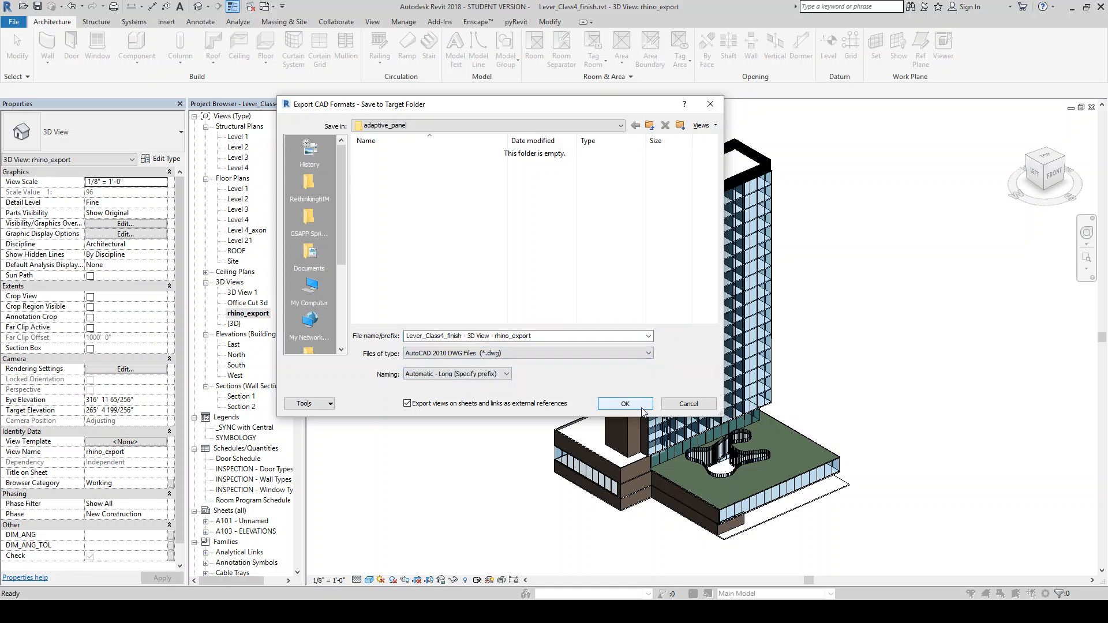
left_click(642, 409)
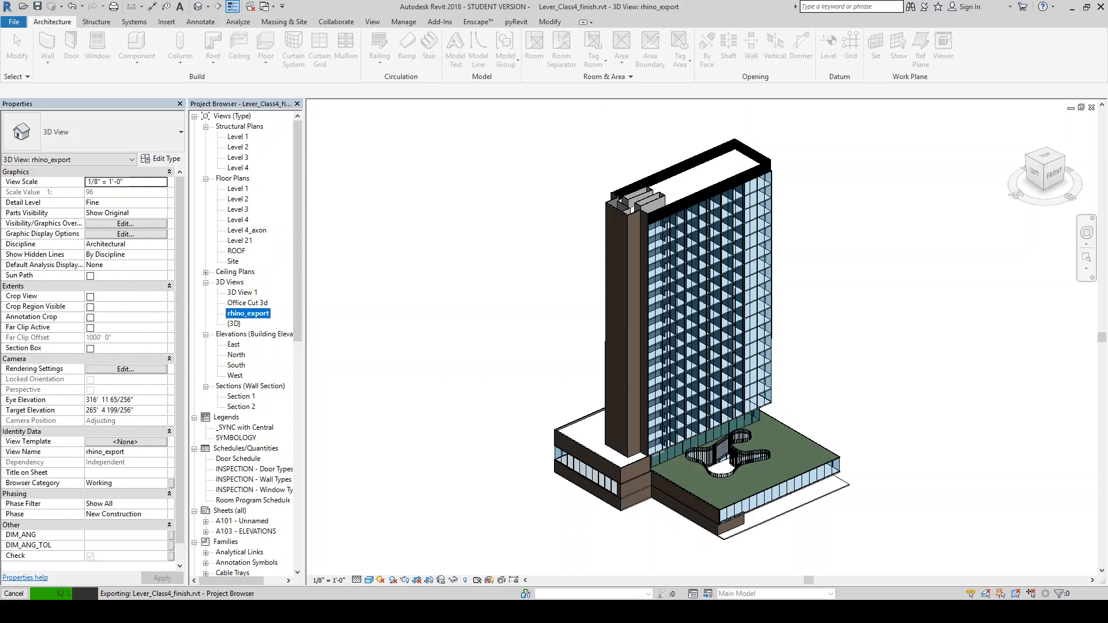
Switch to the empty document in Rhinoceros 6.
mouse_move(523, 612)
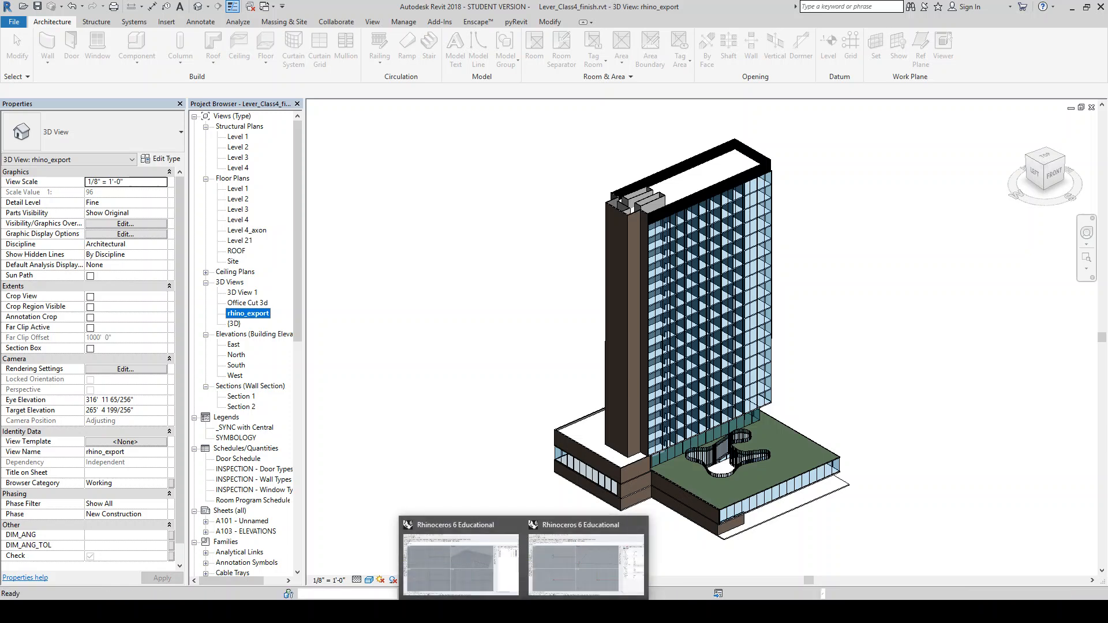
left_click(477, 580)
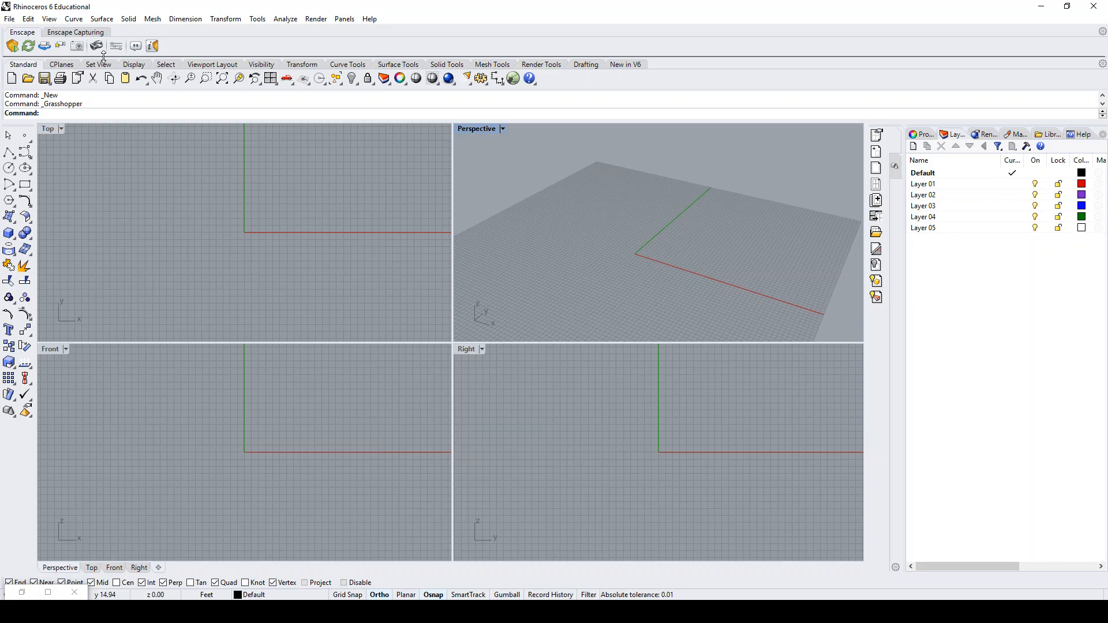
type("Import")
key("Return")
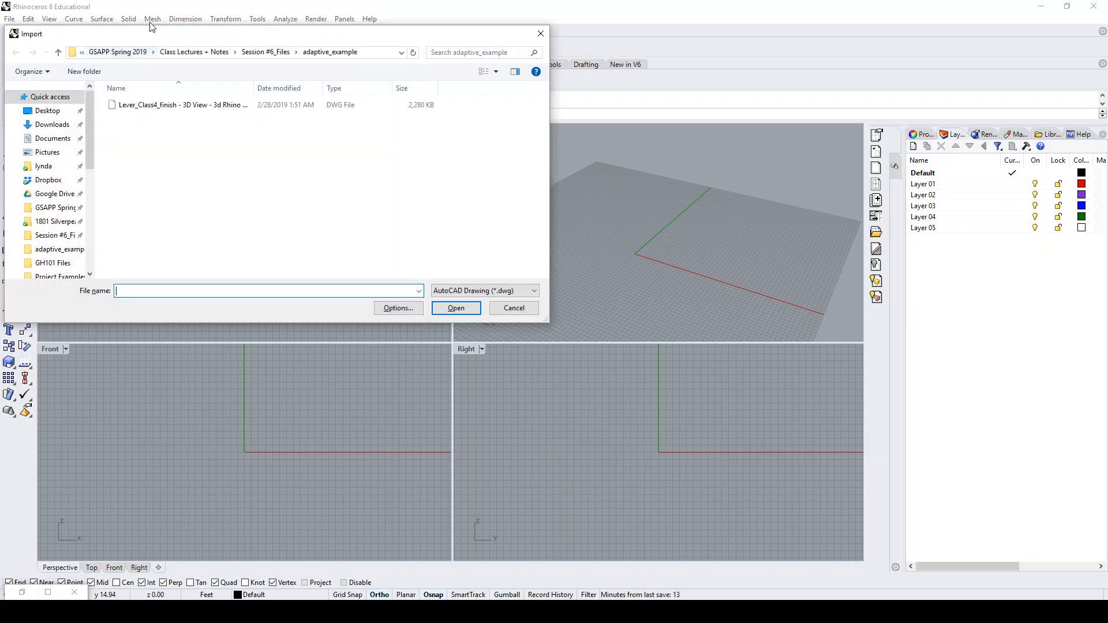
left_click(164, 106)
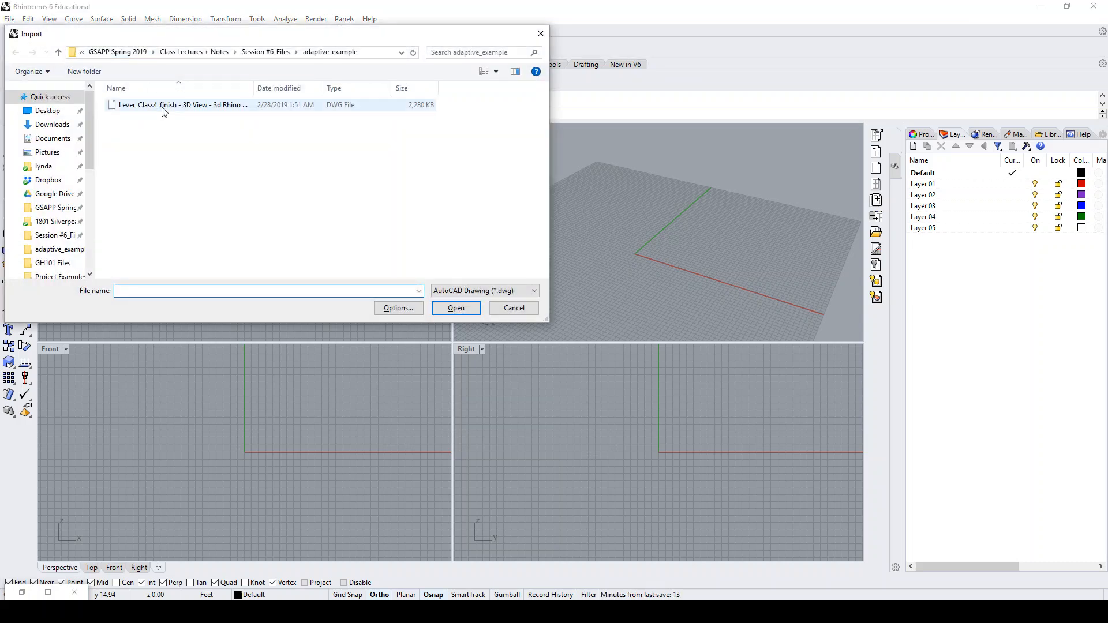
left_click(275, 52)
left_click(185, 129)
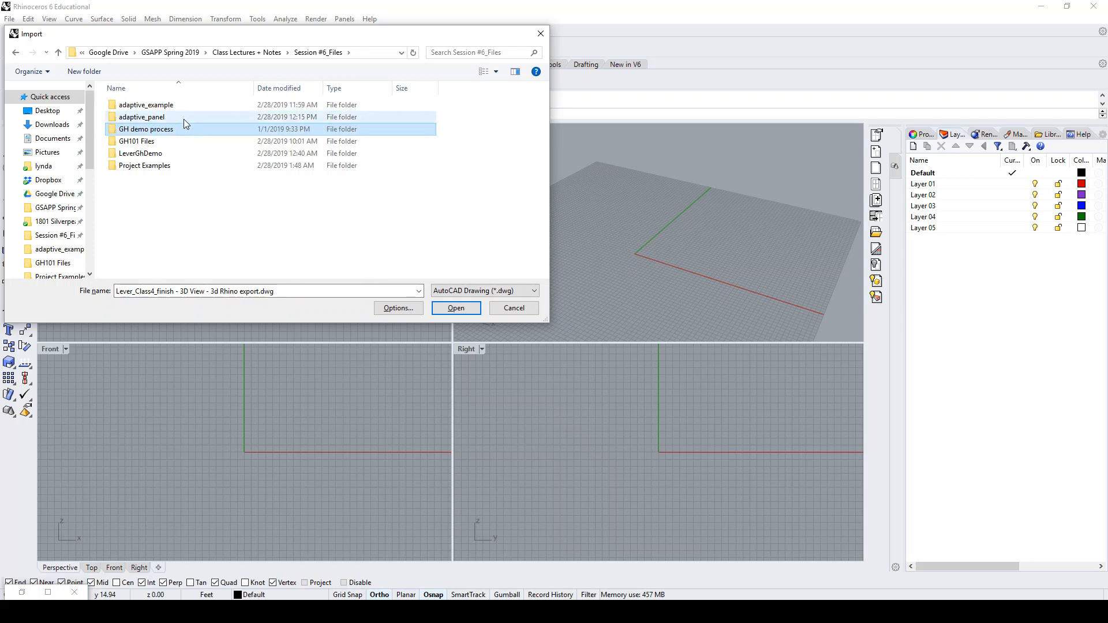
double_click(184, 118)
left_click(213, 109)
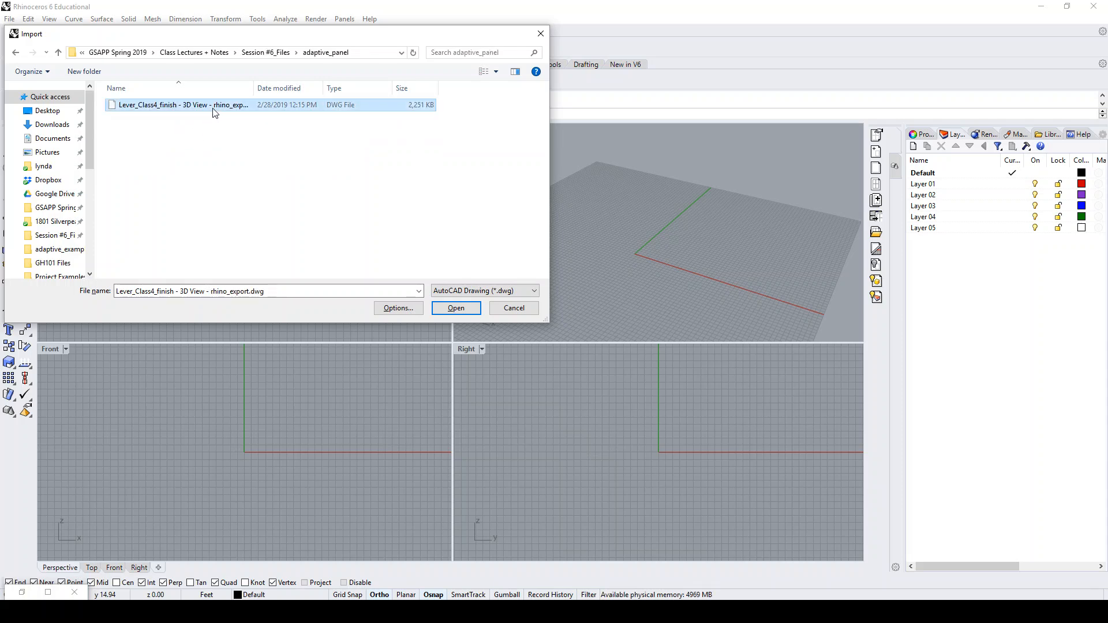
left_click(445, 308)
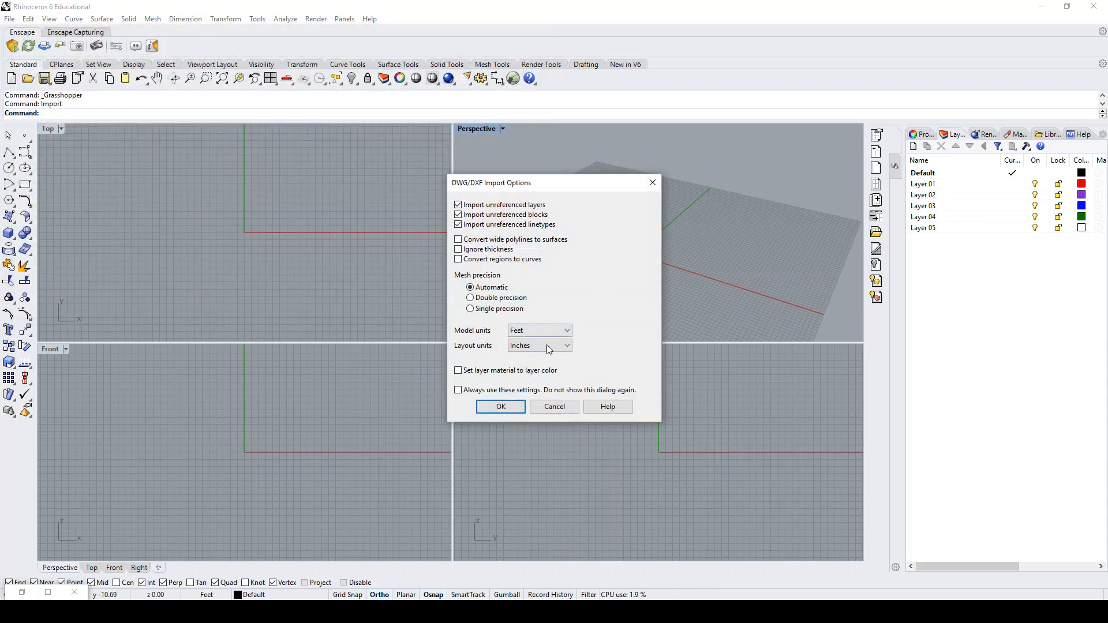
left_click(555, 407)
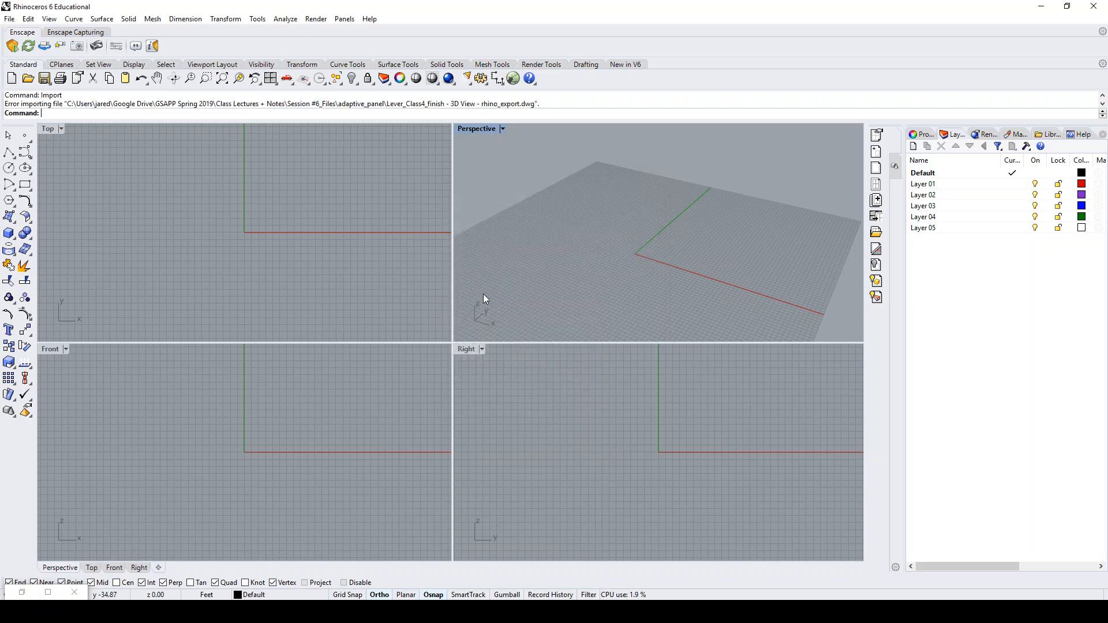
Check the model units and tolerances in the Rhino document's properties and accept them.
type("units")
key("Return")
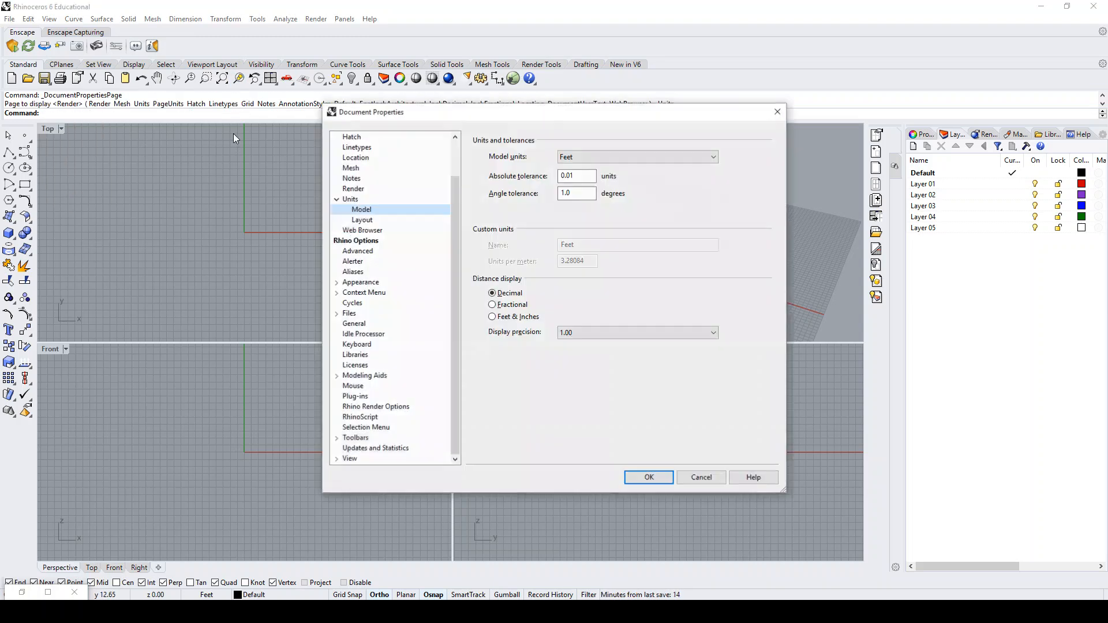
left_click(654, 480)
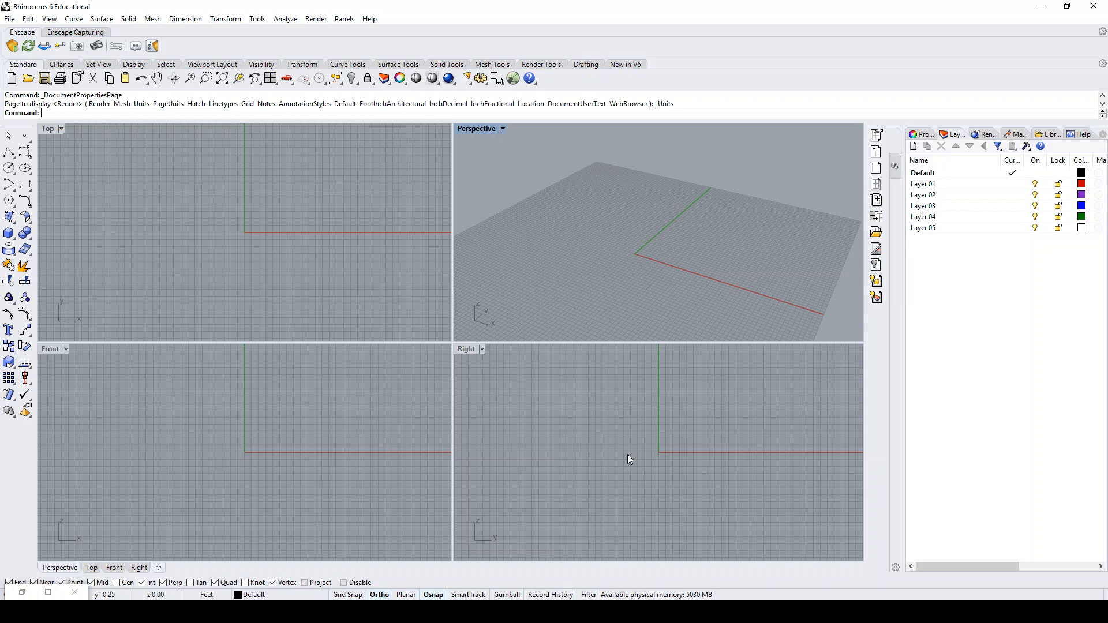
Import the exported Lever_Class4_finish - 3D View - rhino_export.dwg from the adaptive_panel folder.
type("Import")
key("Return")
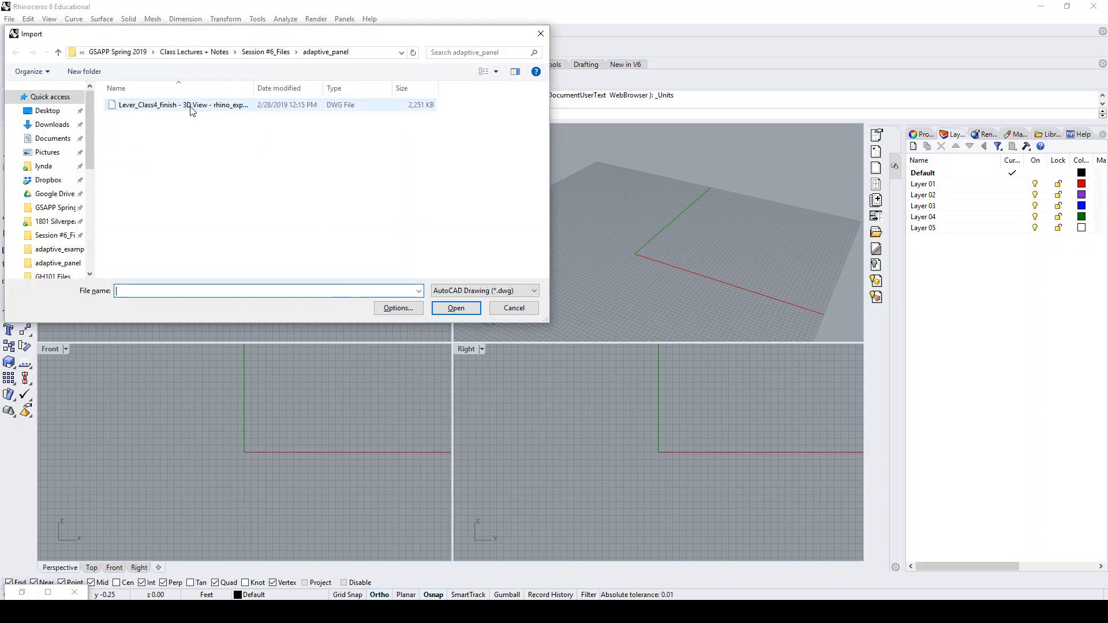
Import Lever_Class4_finish - 3D View - rhino_export.dwg with model units in feet and layout units in inches, then deselect the imported geometry.
left_click(191, 107)
left_click(470, 308)
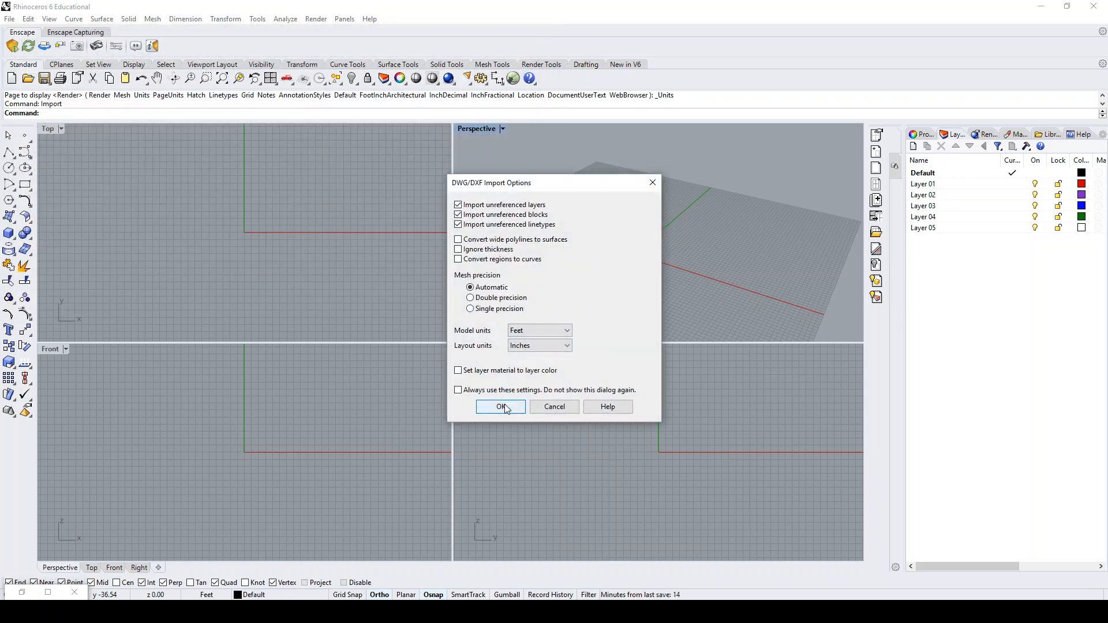
left_click(505, 404)
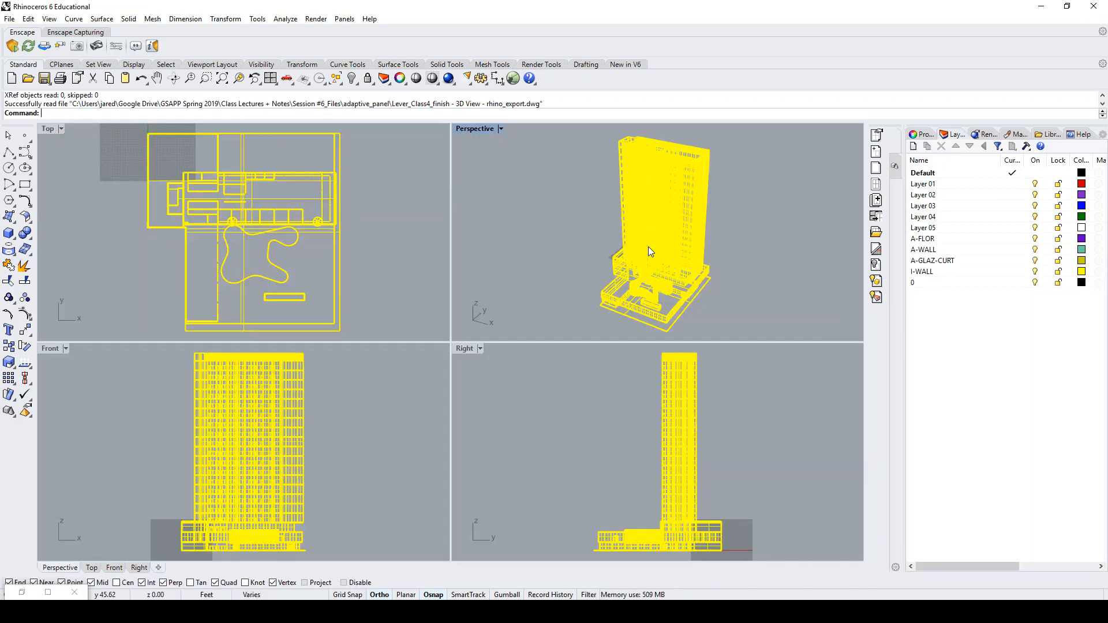
right_click_drag(607, 232, 590, 245)
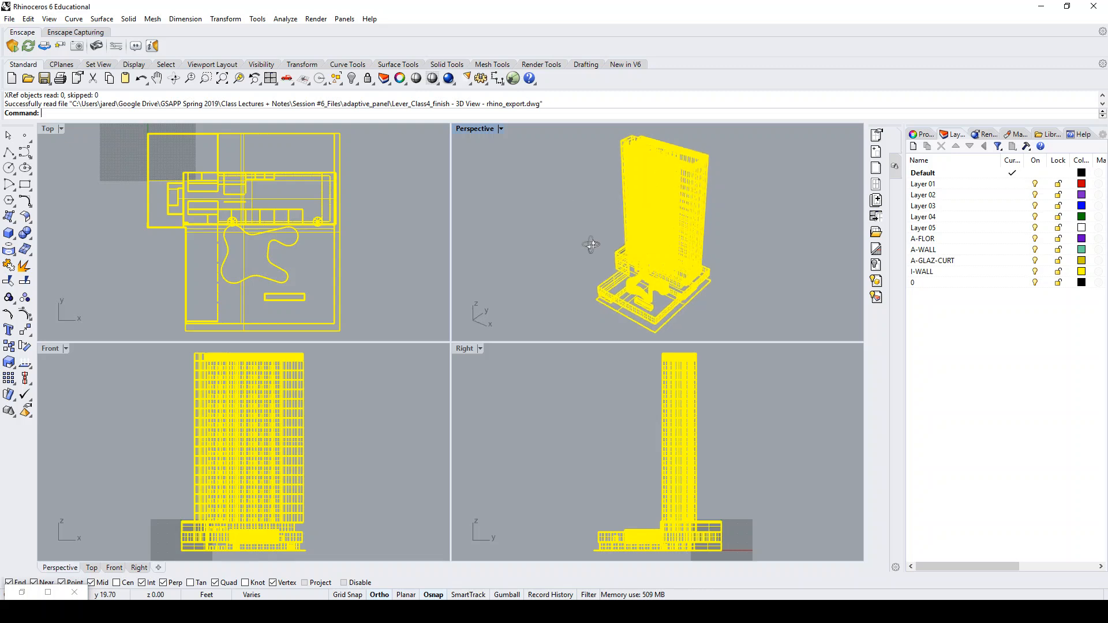
key("Escape")
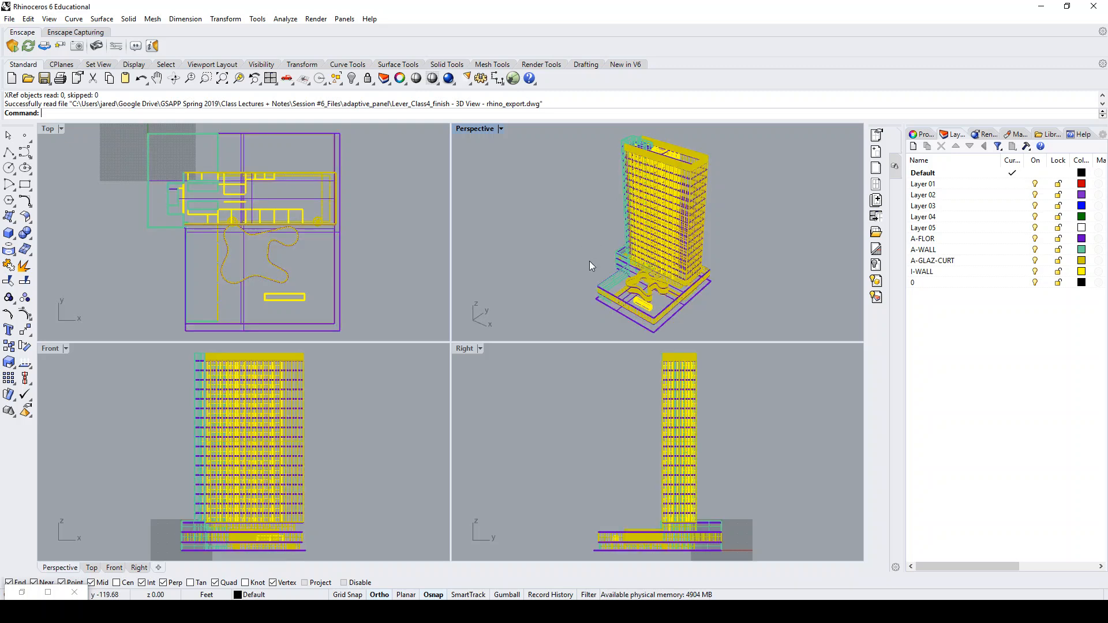
Measure the length of the building's front base edge between its two corners.
type("Distance")
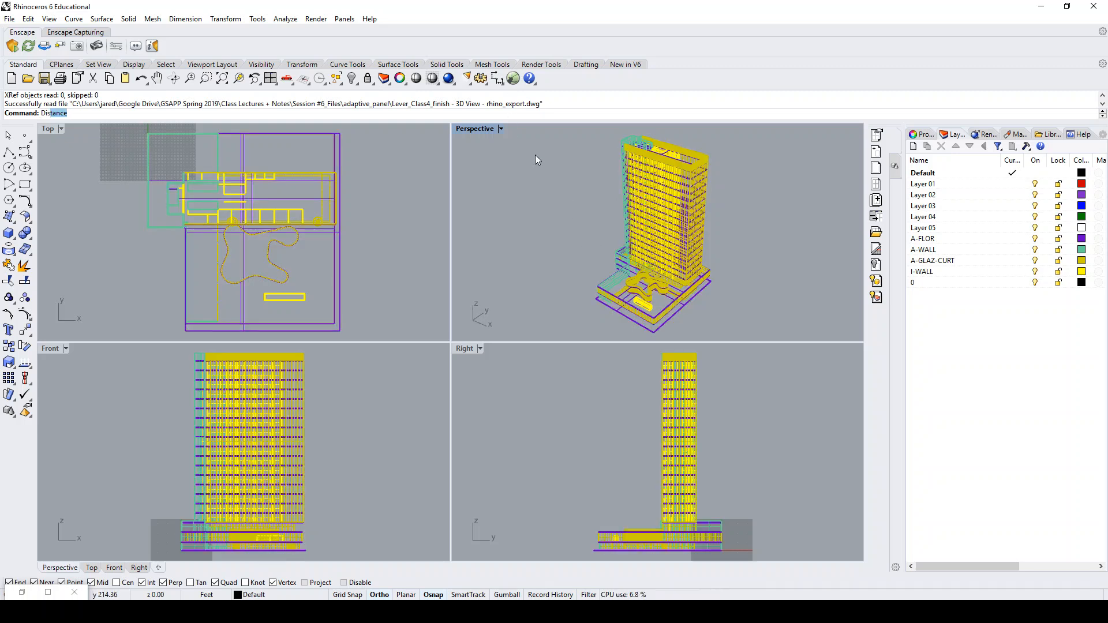
key("Return")
left_click(596, 298)
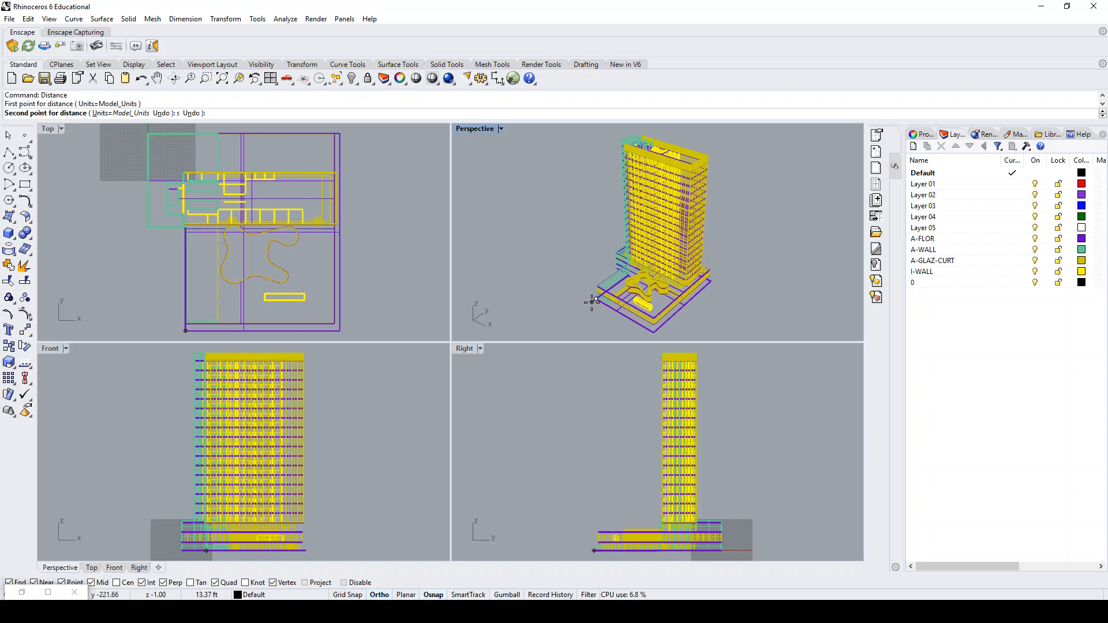
left_click(654, 331)
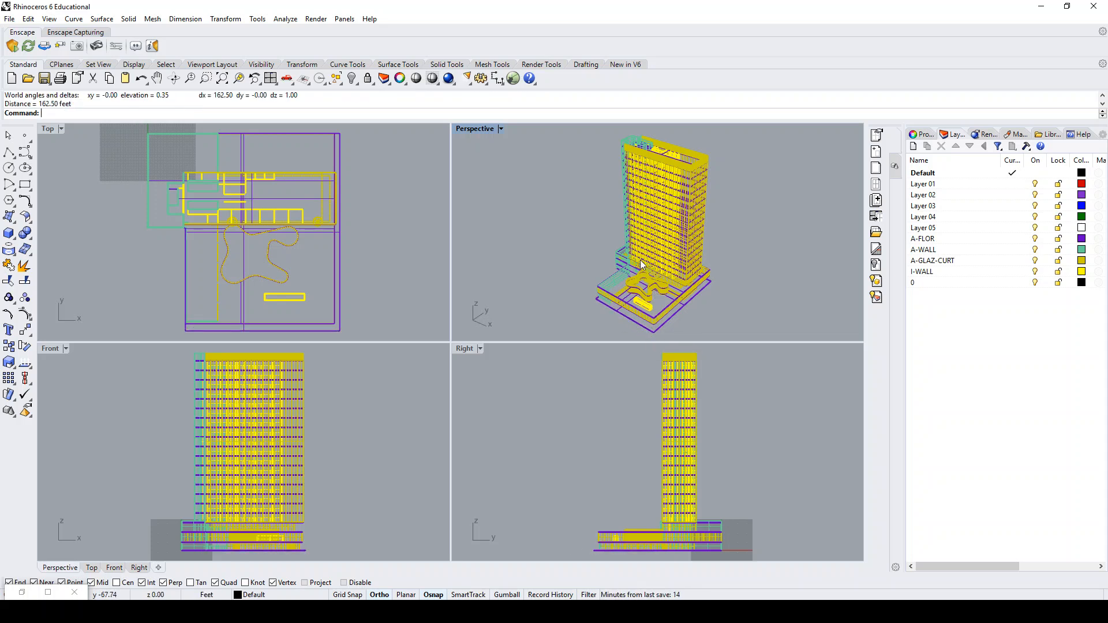
Set the Perspective view to Shaded display and inspect the tower's broad glazed facade.
left_click(501, 129)
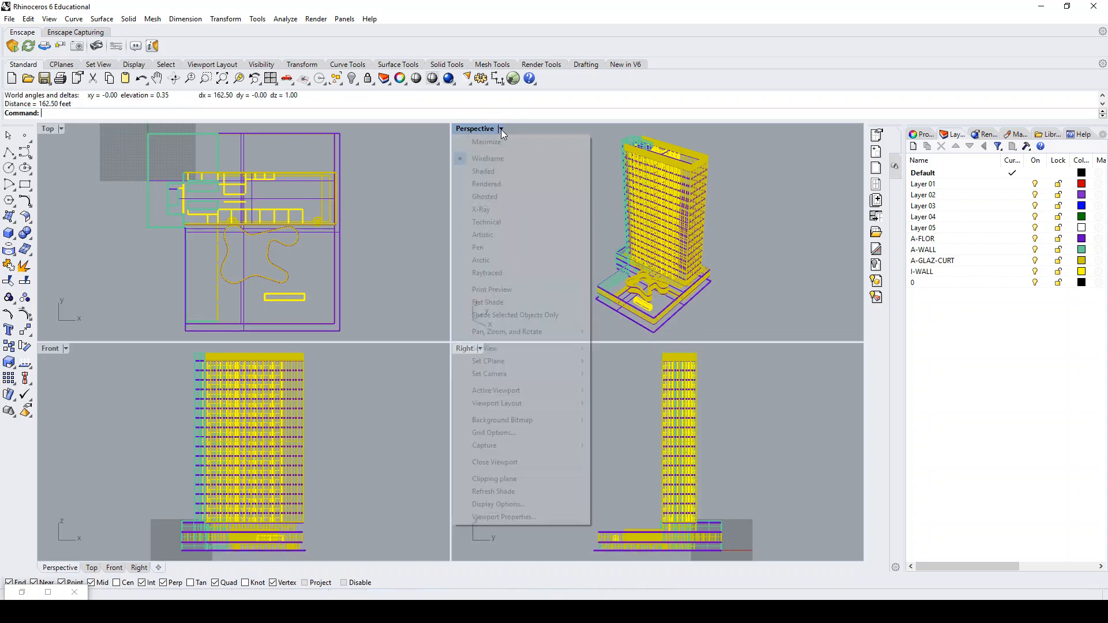
left_click(500, 174)
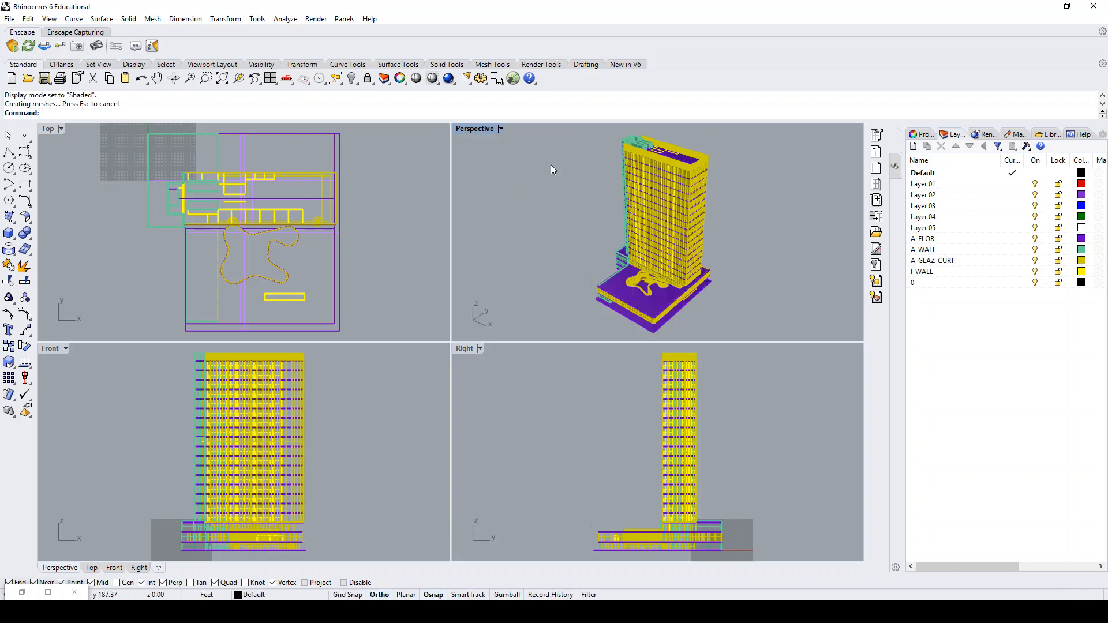
right_click_drag(587, 248, 774, 233)
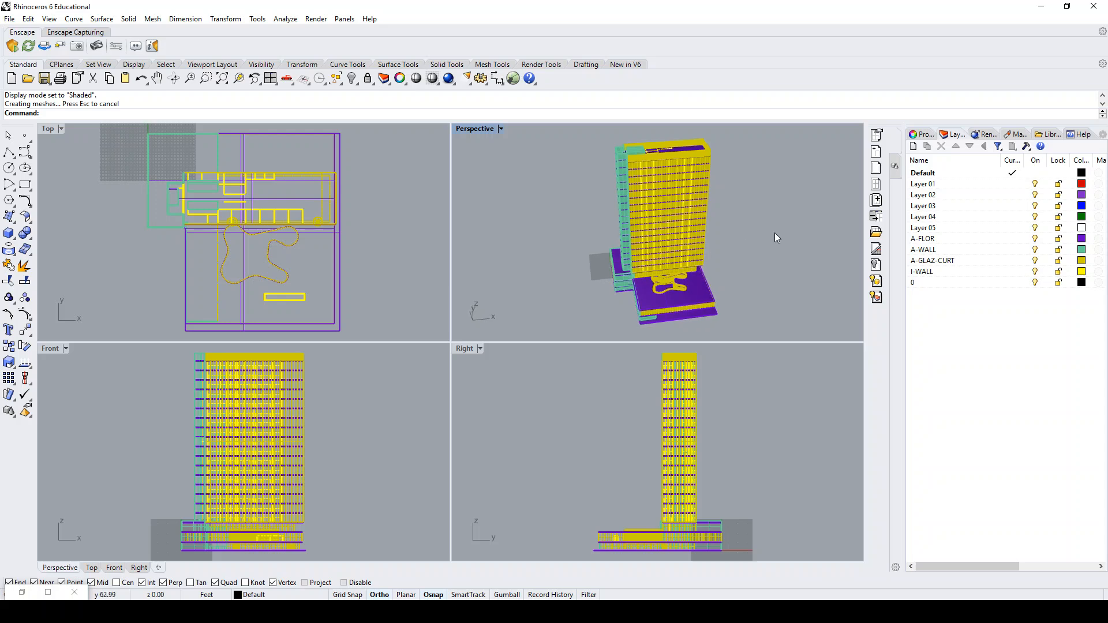
right_click_drag(682, 266, 632, 278)
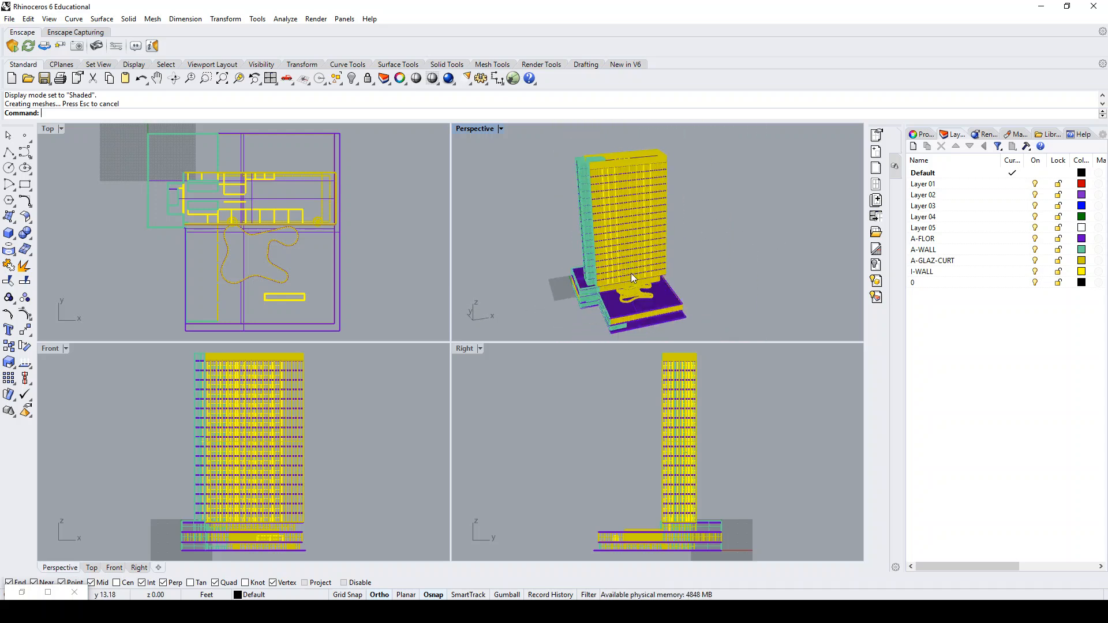
mouse_move(635, 210)
right_mouse_down()
mouse_move(473, 306)
mouse_move(520, 260)
mouse_move(484, 207)
mouse_move(633, 205)
right_mouse_up()
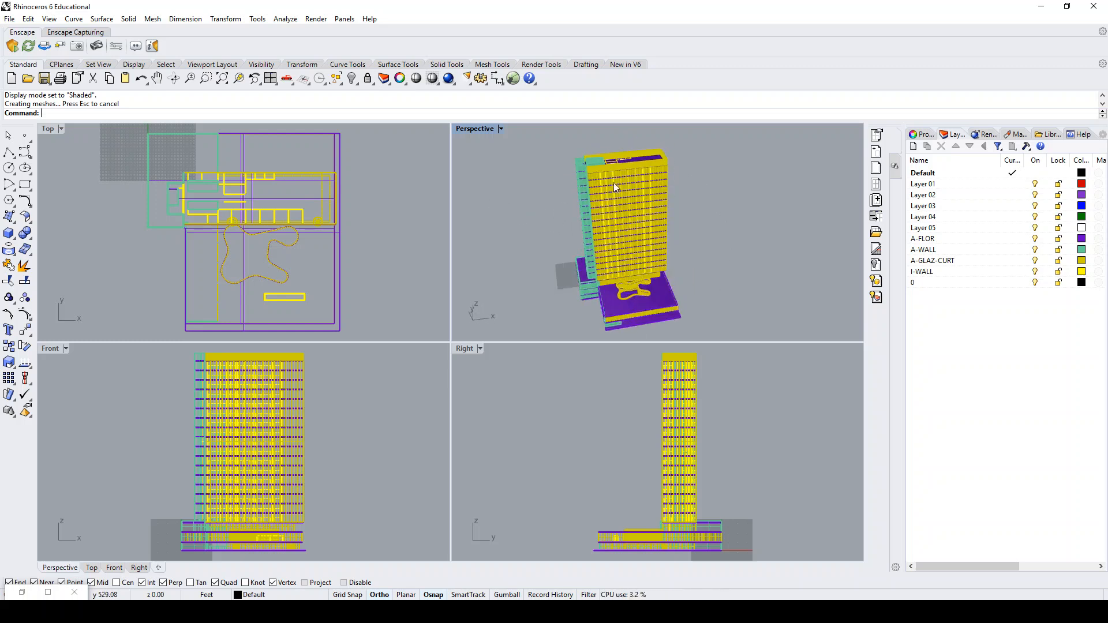
right_click_drag(711, 223, 736, 217)
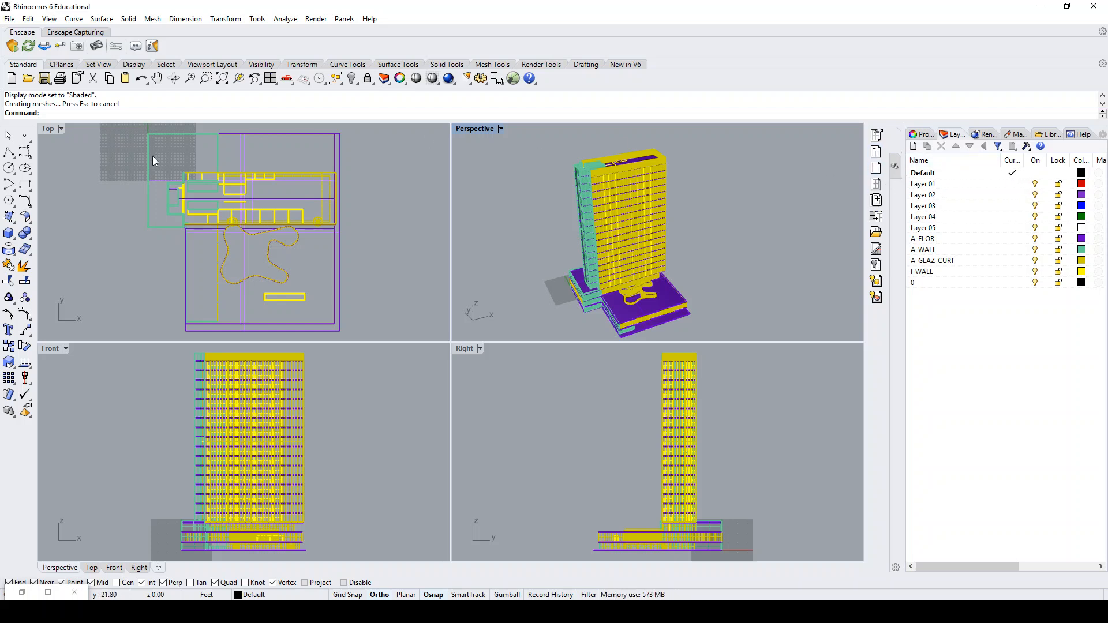
Create a new layer named adaptive_layer.
left_click(917, 150)
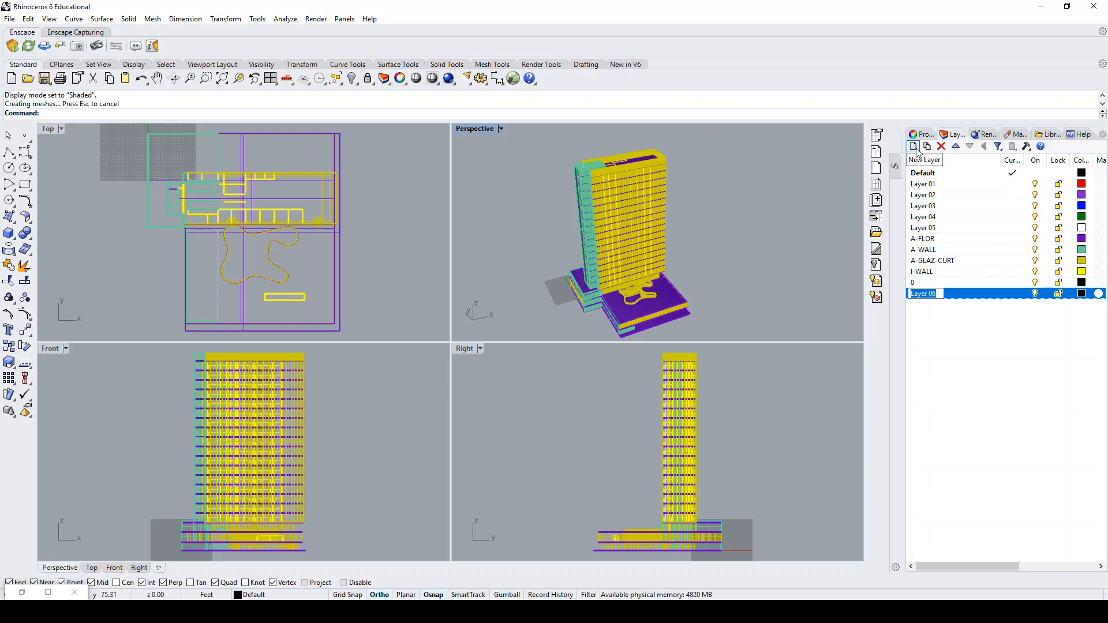
type("adaptive_")
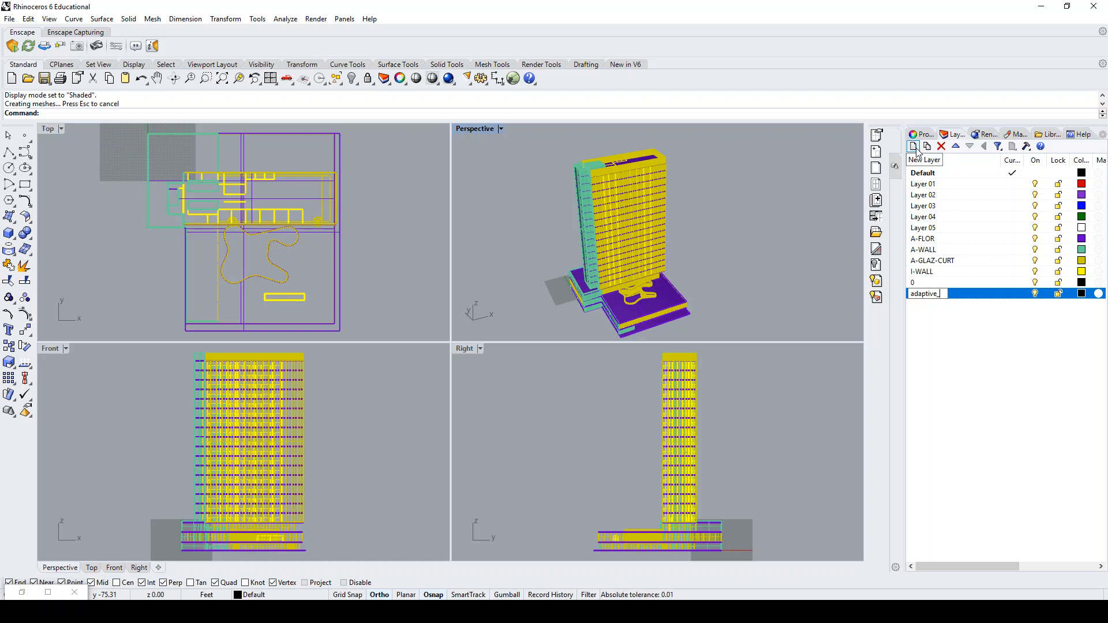
type("layer")
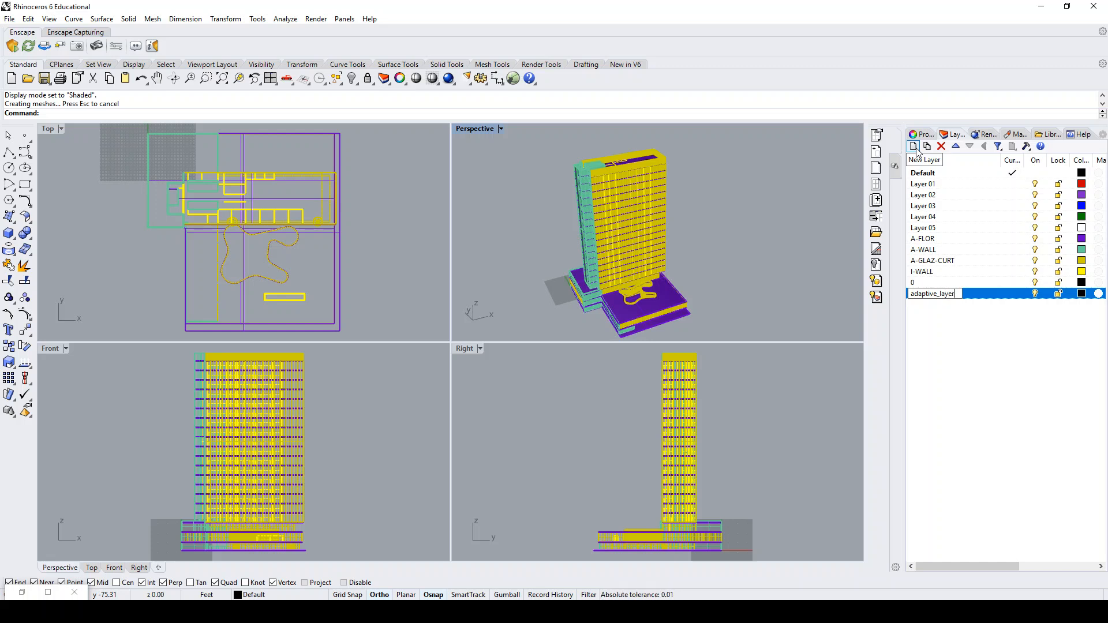
left_click(966, 335)
left_click(986, 295)
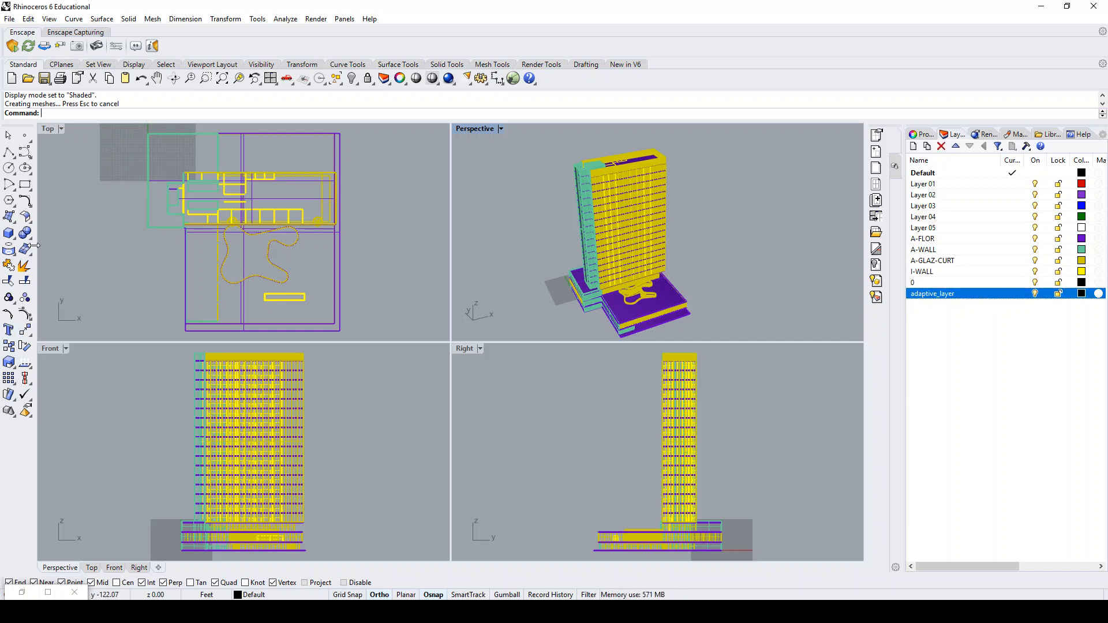
Draw a vertical corner-to-corner plane over the tower's broad glazed facade, from below the roof slab to the lowest tower floor slab.
left_click(14, 221)
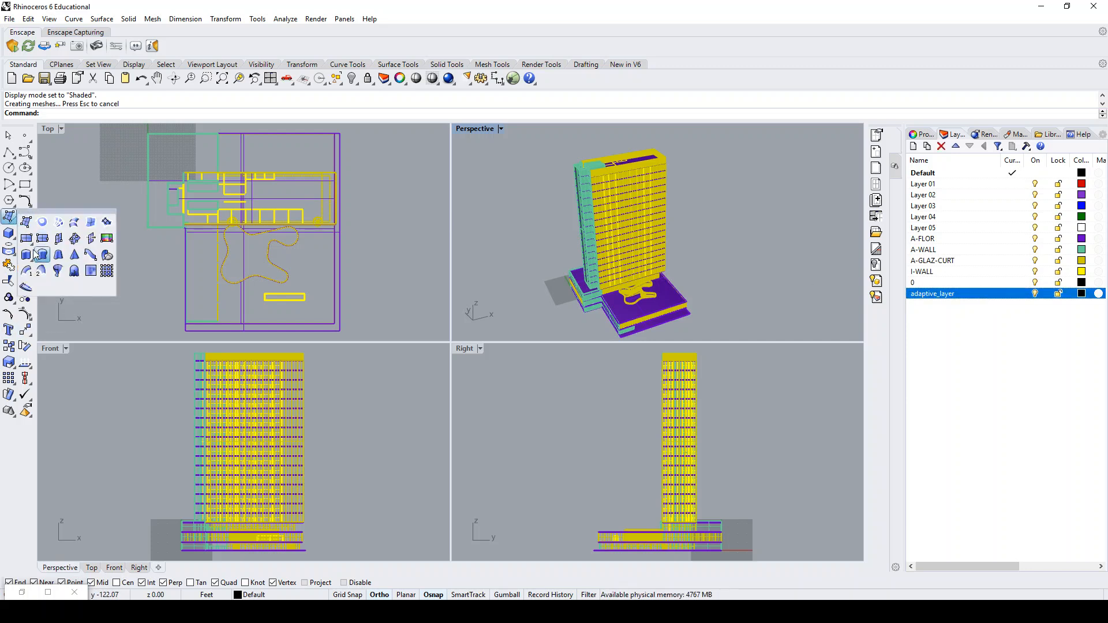
left_click(26, 221)
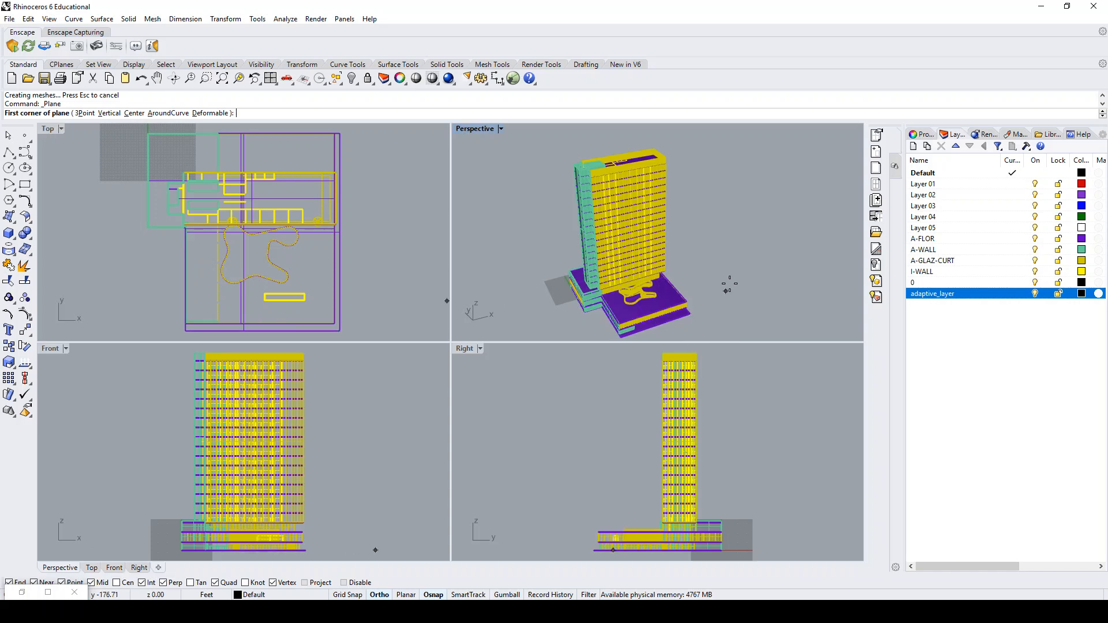
scroll(629, 202, "up", 5)
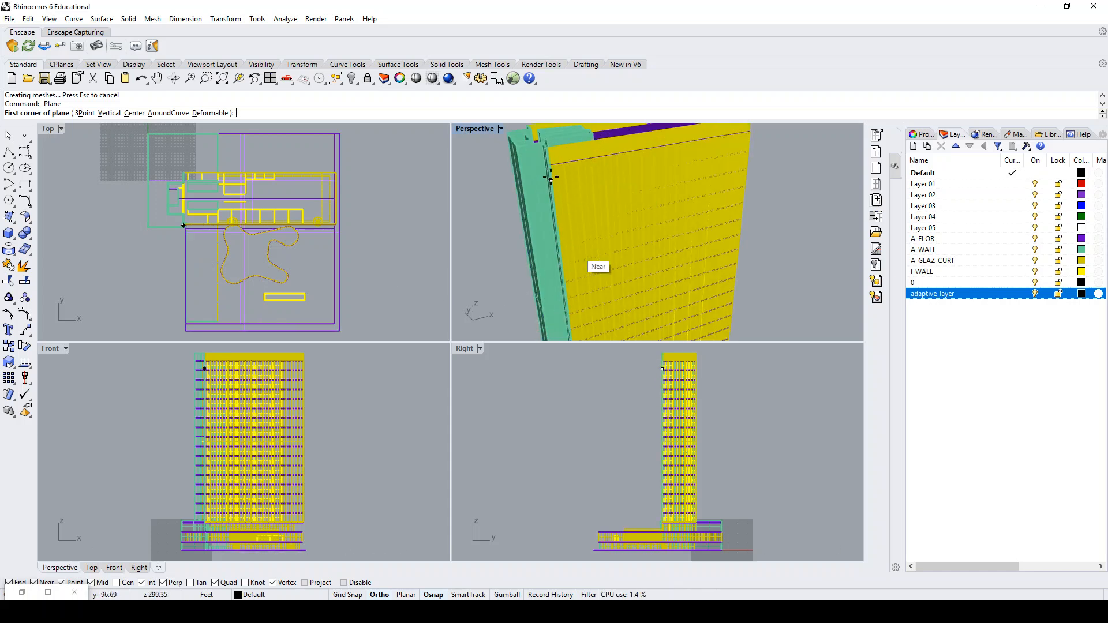
scroll(554, 173, "up", 4)
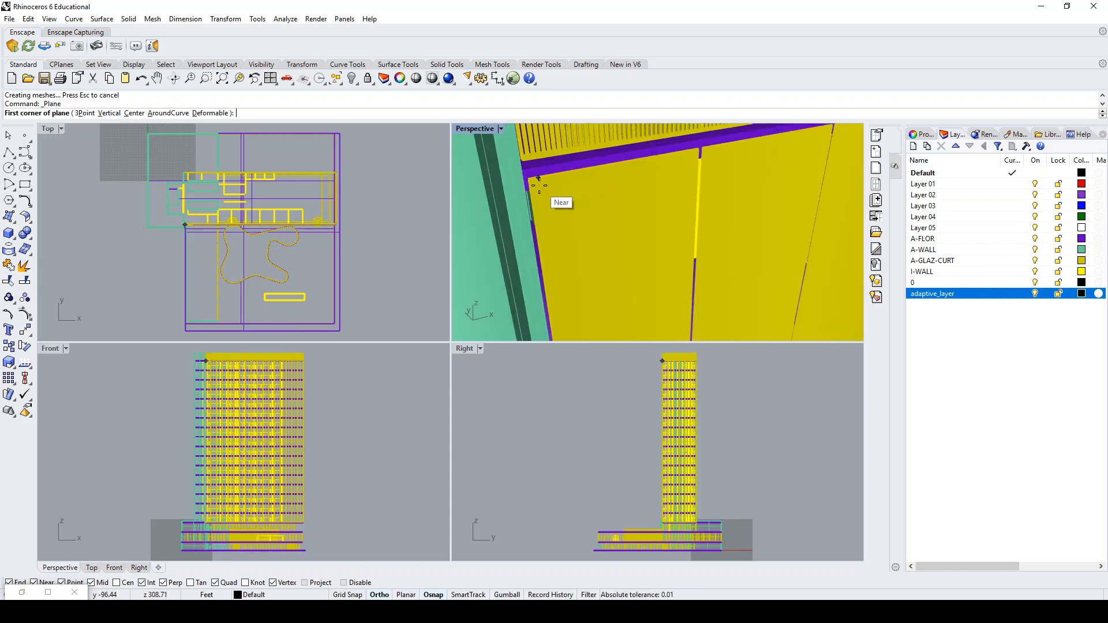
left_click(530, 180)
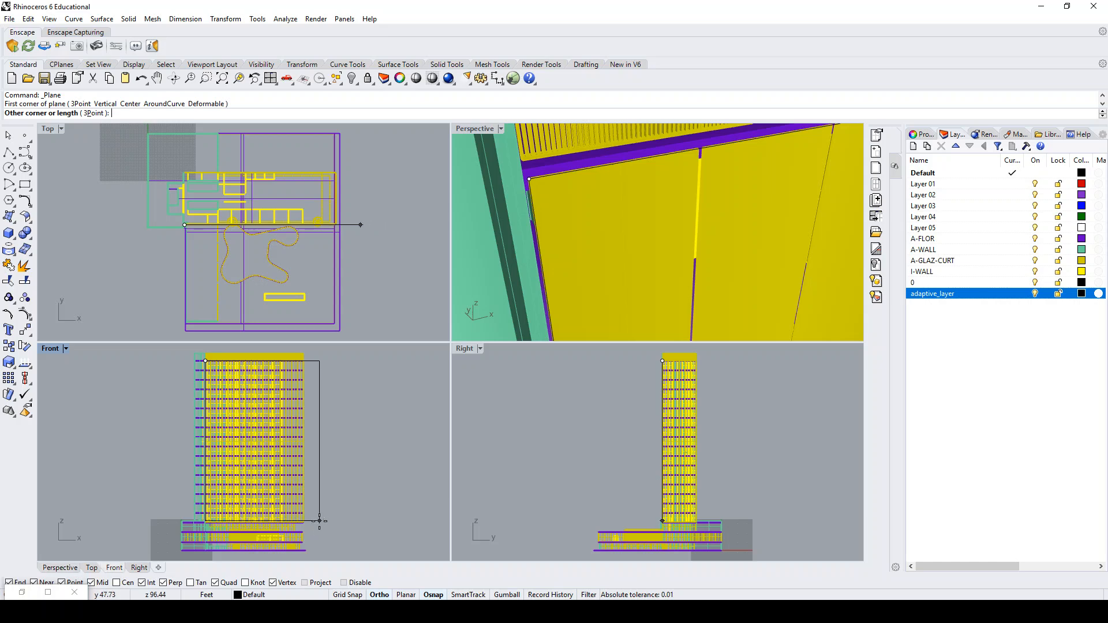
scroll(312, 508, "up", 6)
scroll(247, 500, "up", 3)
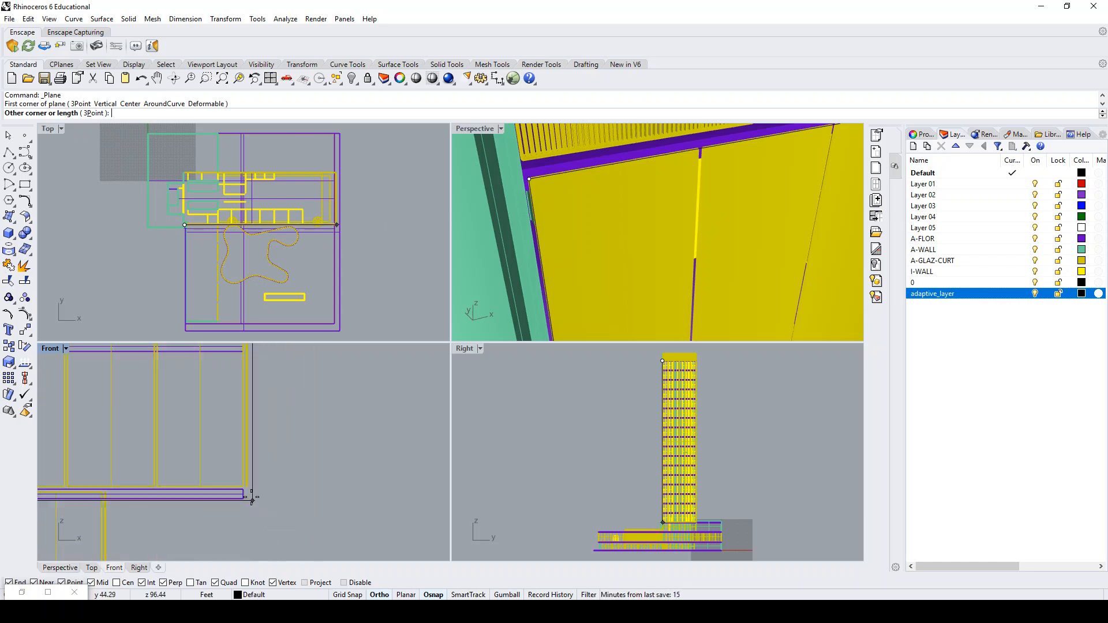
left_click(242, 484)
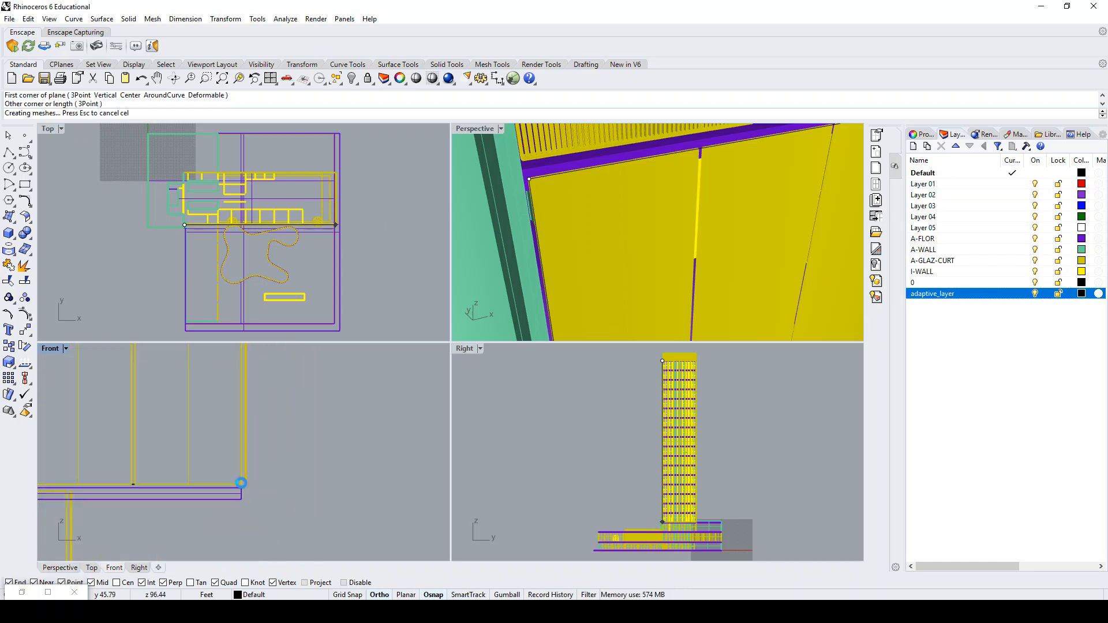
Hide the I-WALL, A-GLAZ-CURT and A-WALL layers to expose the facade plane and floor slabs.
left_click(1035, 271)
left_click(1036, 261)
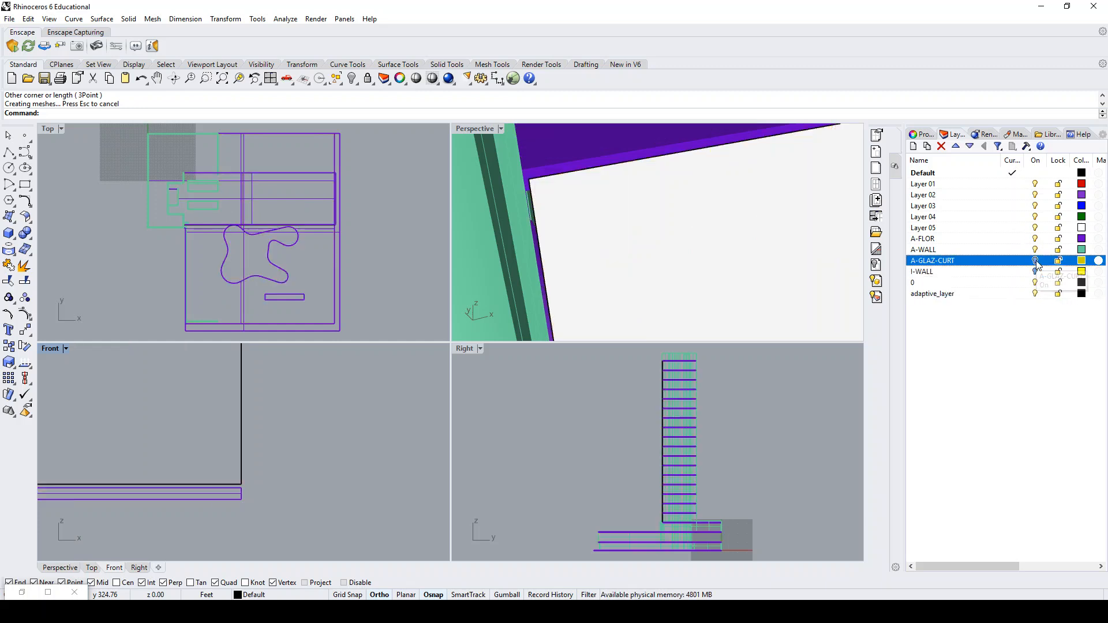
left_click(1035, 249)
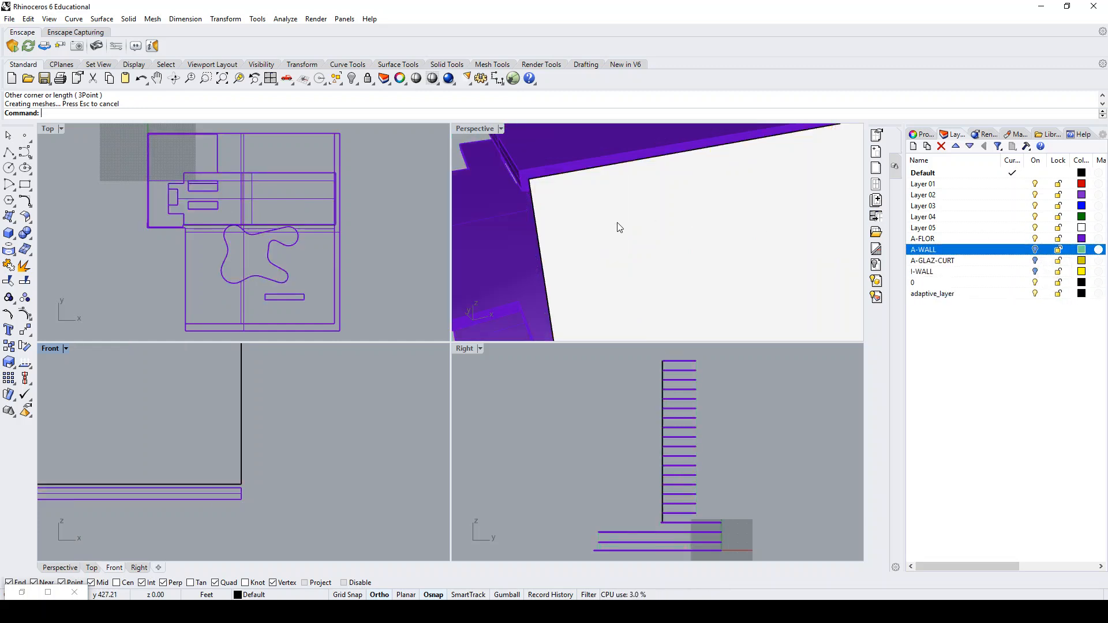
scroll(575, 218, "down", 8)
Delete the unused layers Layer 01 through Layer 05.
left_click(941, 186)
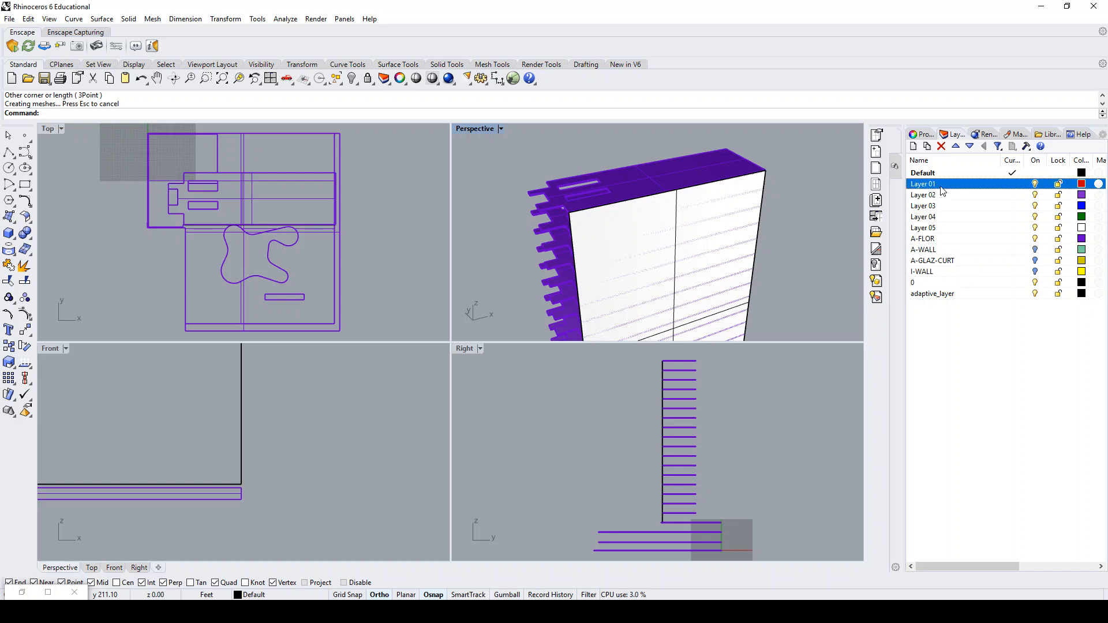
left_click(935, 228, "shift")
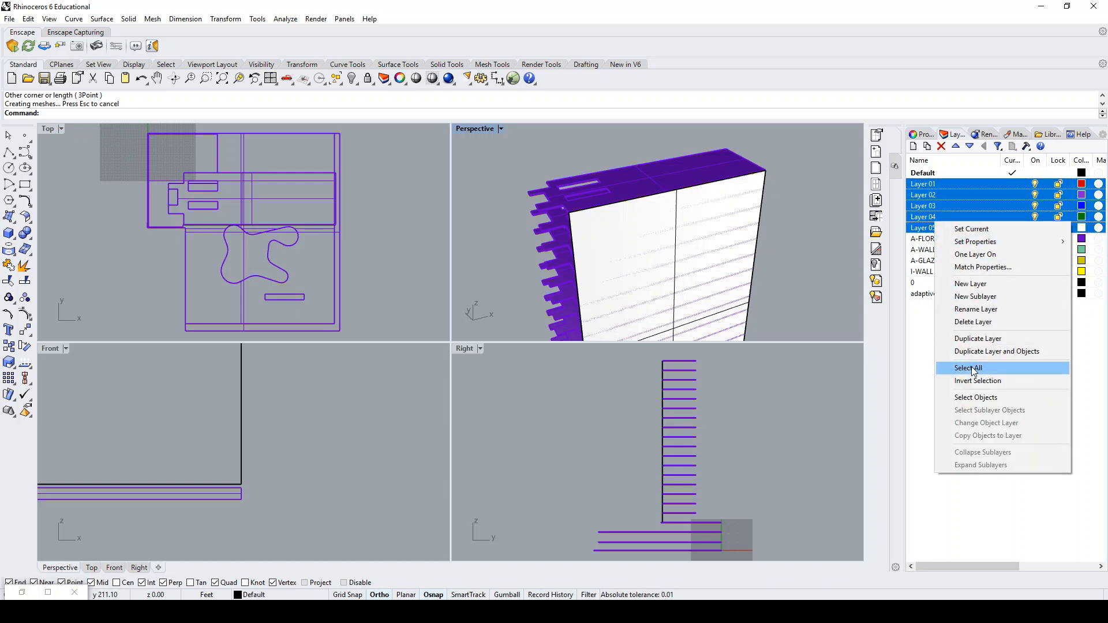
left_click(973, 321)
scroll(634, 234, "down", 3)
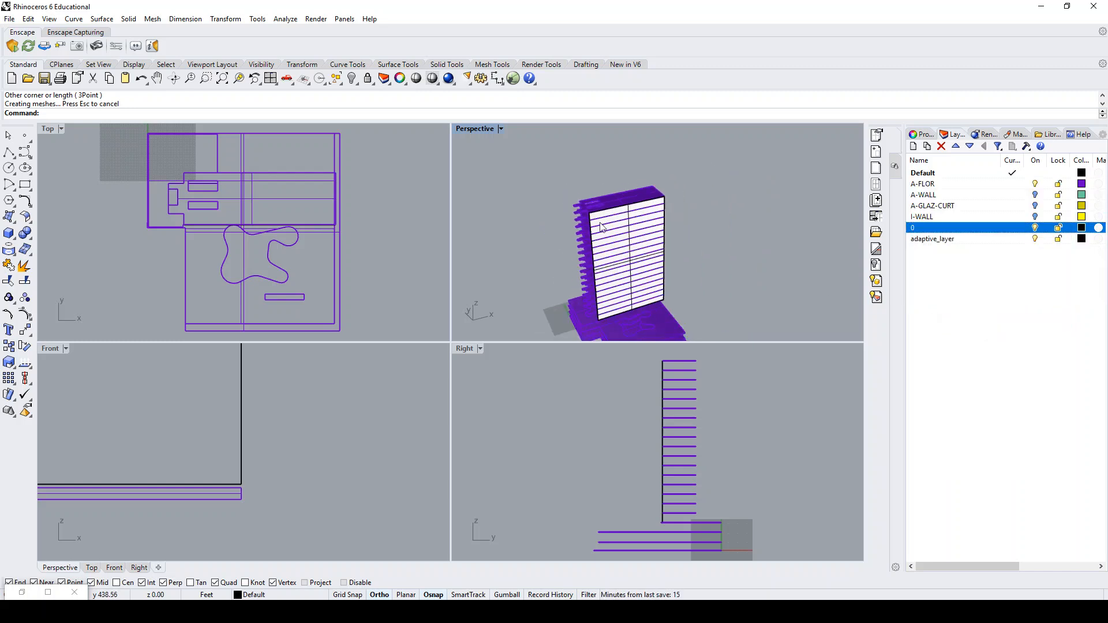
Select the plane surface covering the tower's facade and check it against the floor slabs.
right_click_drag(633, 234, 665, 237)
scroll(664, 233, "up", 6)
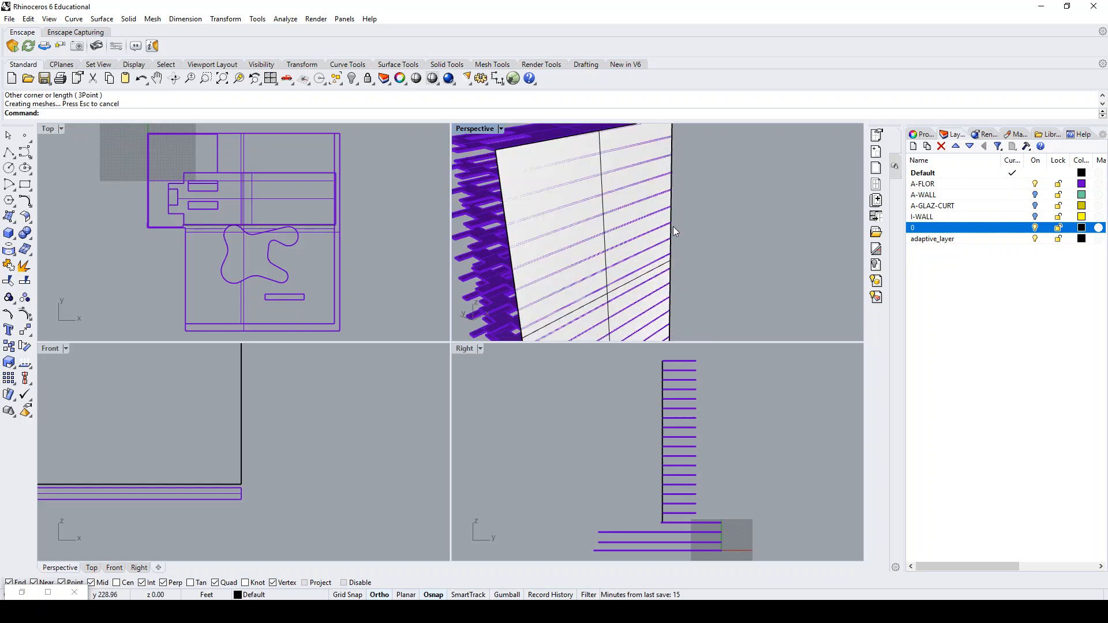
left_click(665, 290)
scroll(716, 237, "down", 6)
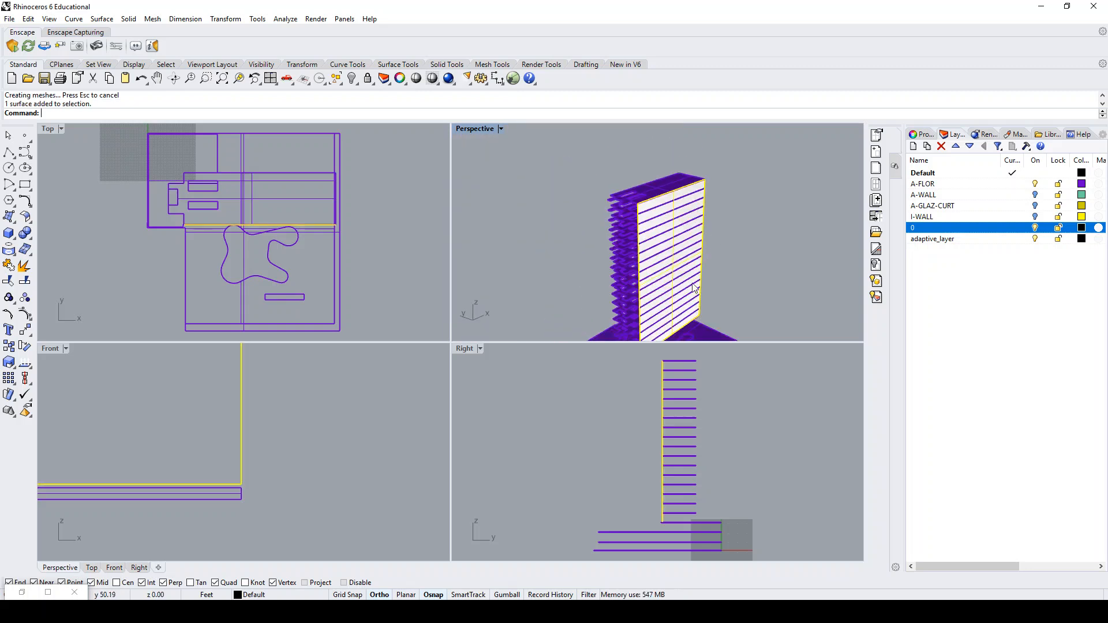
right_click_drag(716, 237, 655, 220)
scroll(655, 220, "up", 4)
scroll(653, 219, "down", 3)
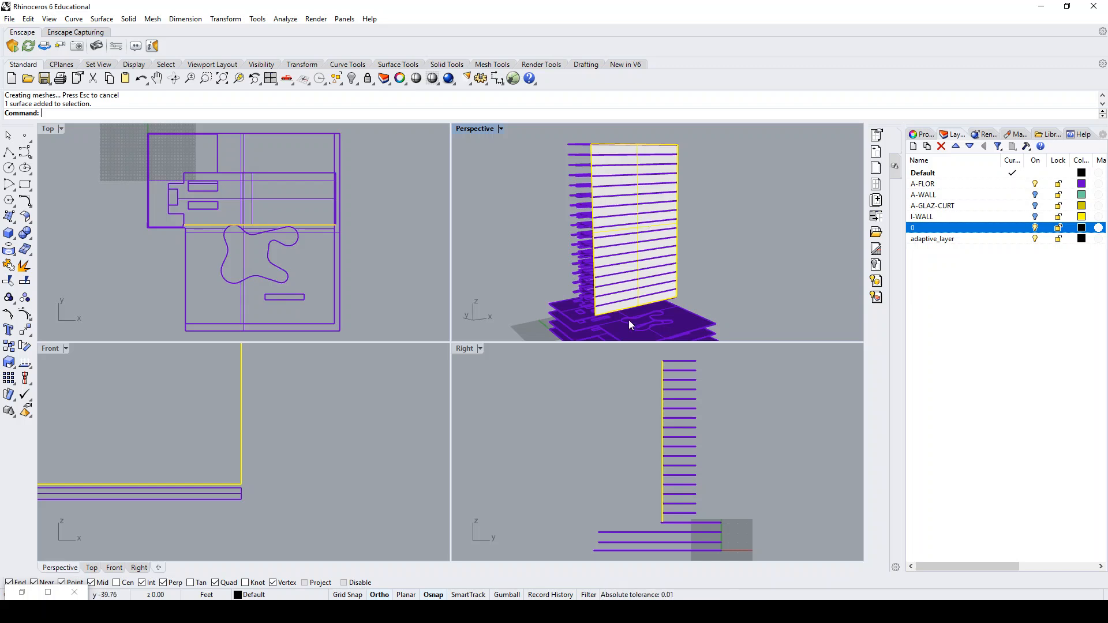
Switch to the adaptive_start definition in Grasshopper and bring its existing component group into view.
left_click(22, 592)
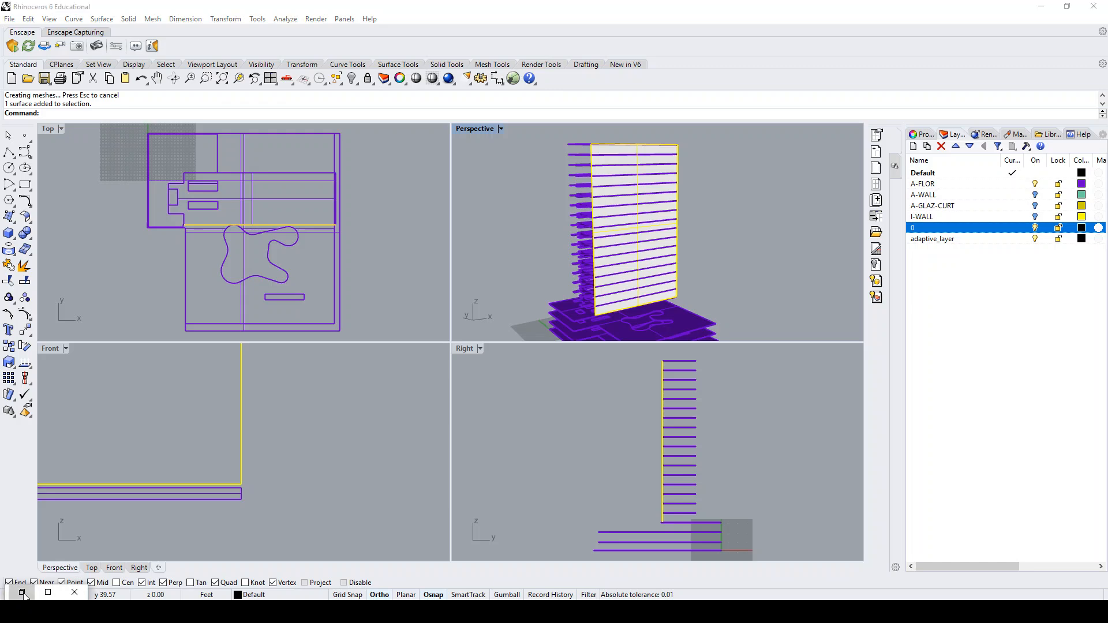
scroll(733, 404, "down", 1)
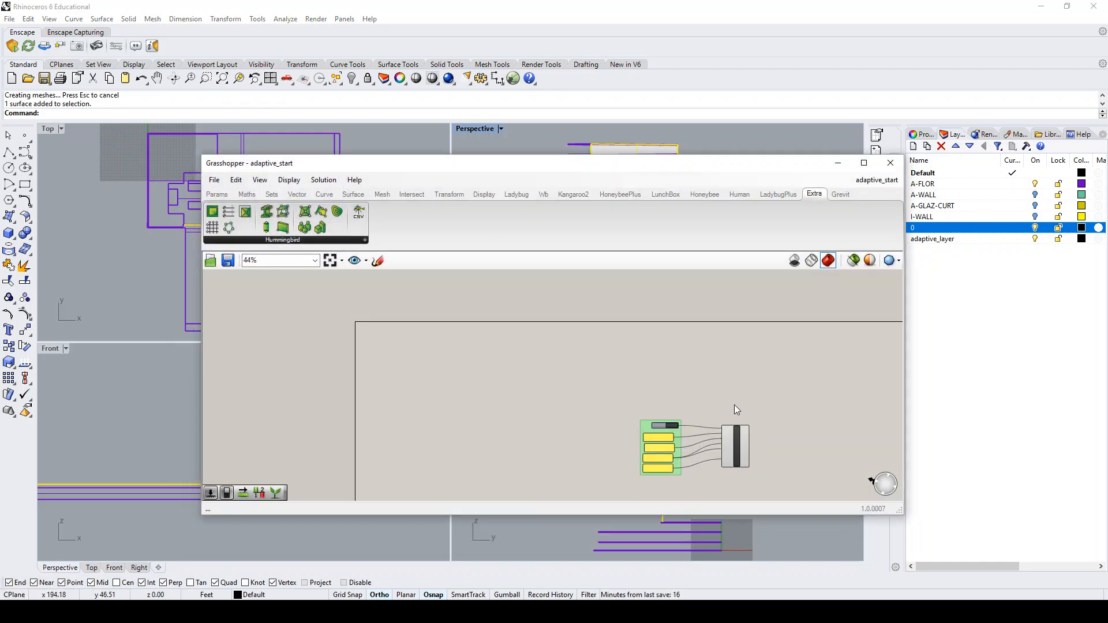
scroll(741, 448, "up", 4)
scroll(763, 437, "down", 3)
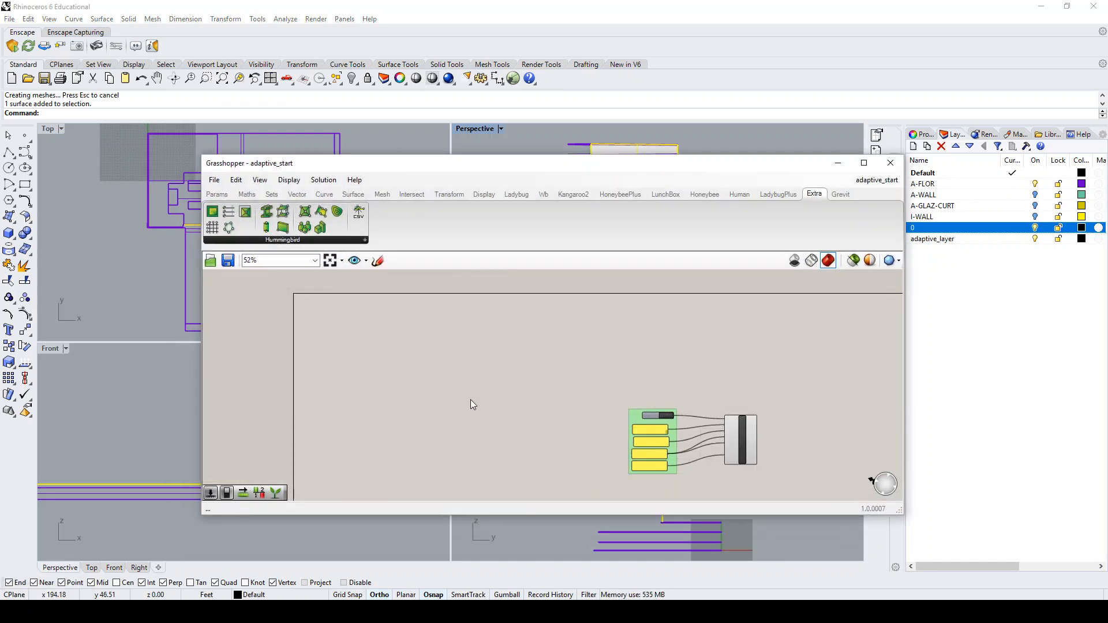
Add a Surface parameter to an empty area of the canvas, clear of the existing component group.
scroll(670, 445, "up", 1)
scroll(524, 400, "down", 1)
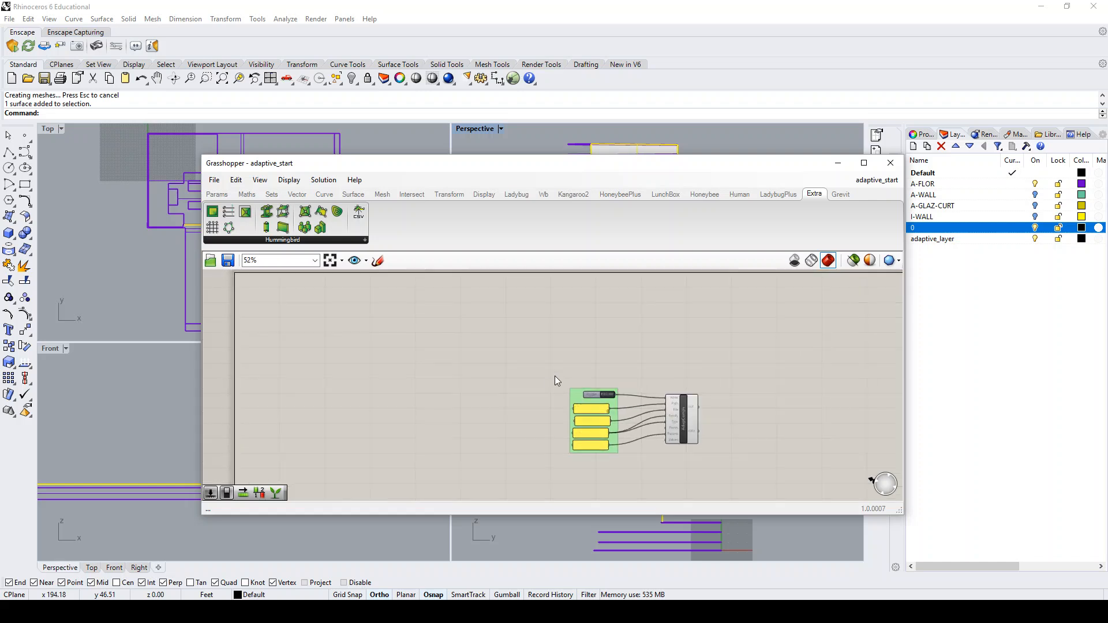
left_click_drag(651, 166, 655, 208)
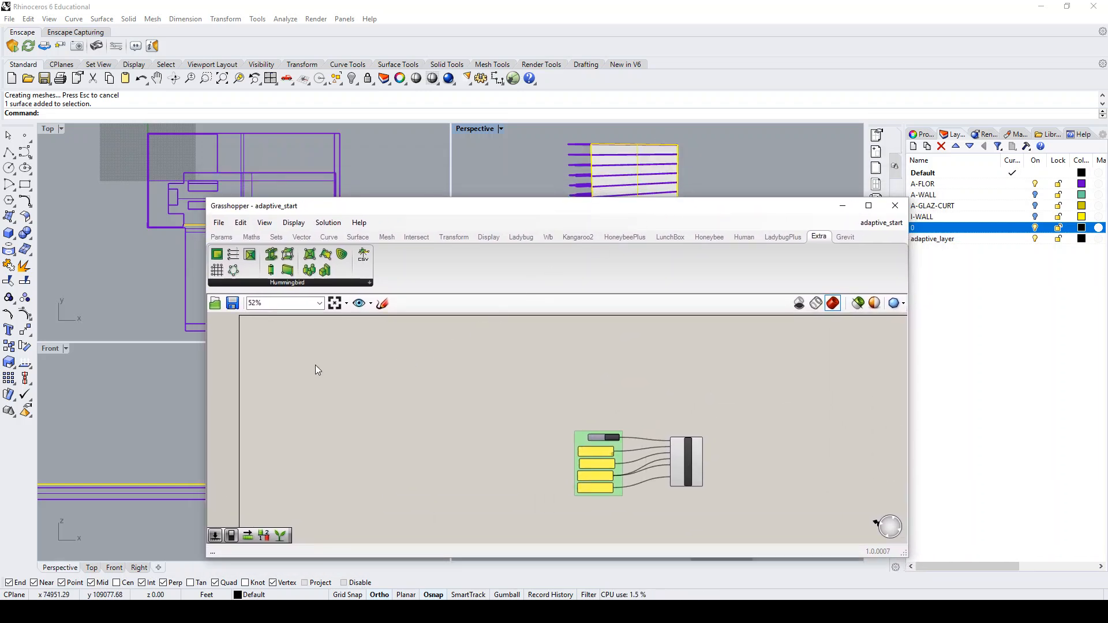
left_click(222, 238)
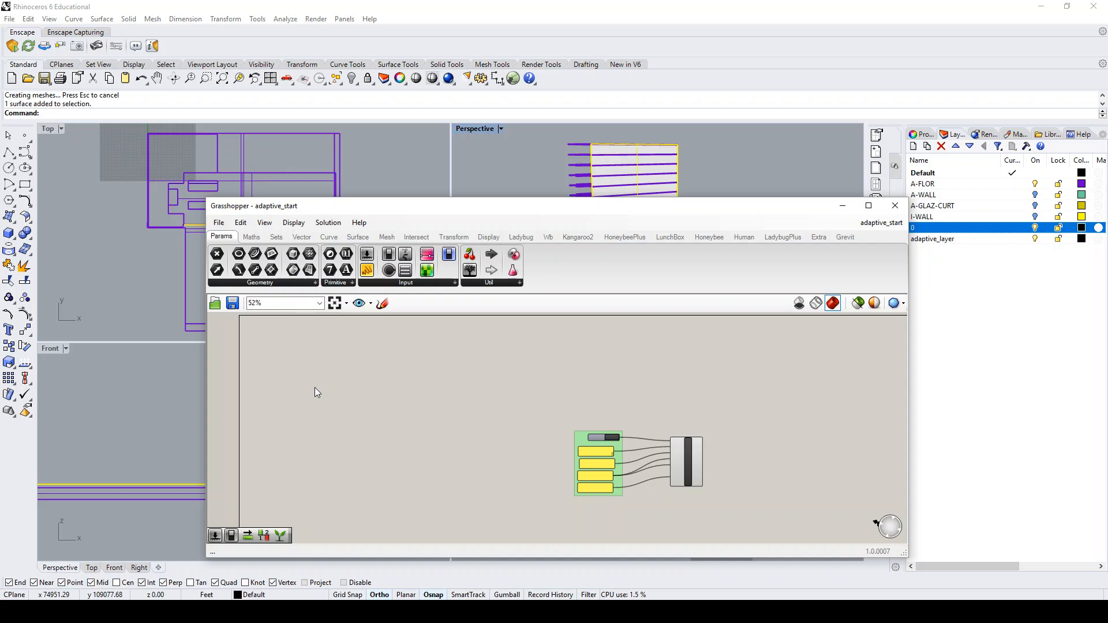
double_click(317, 381)
type("surface")
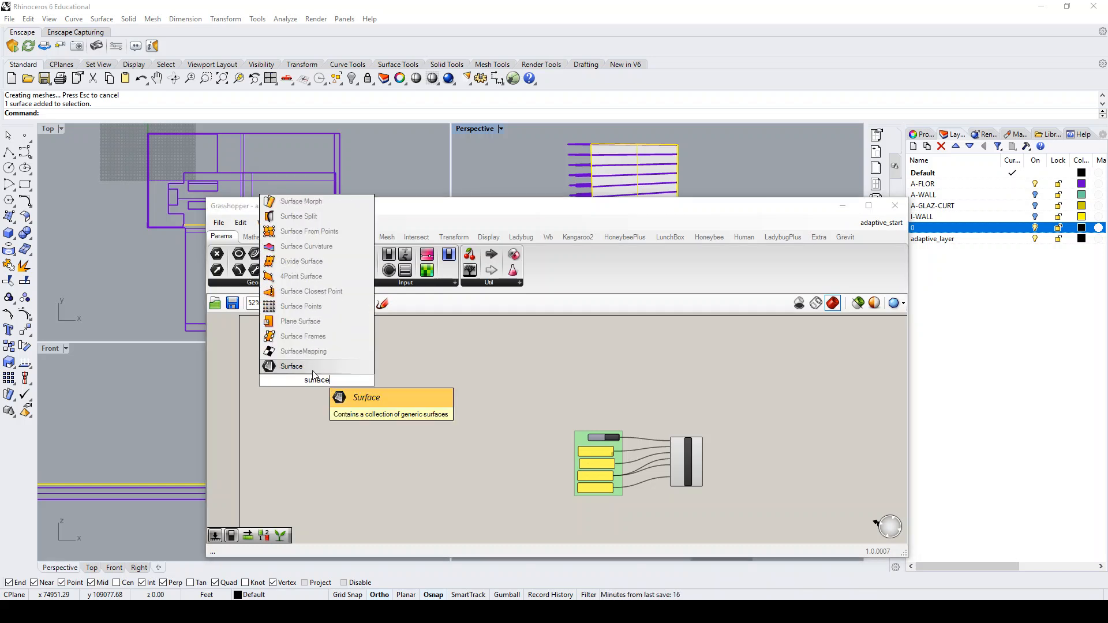
key("Return")
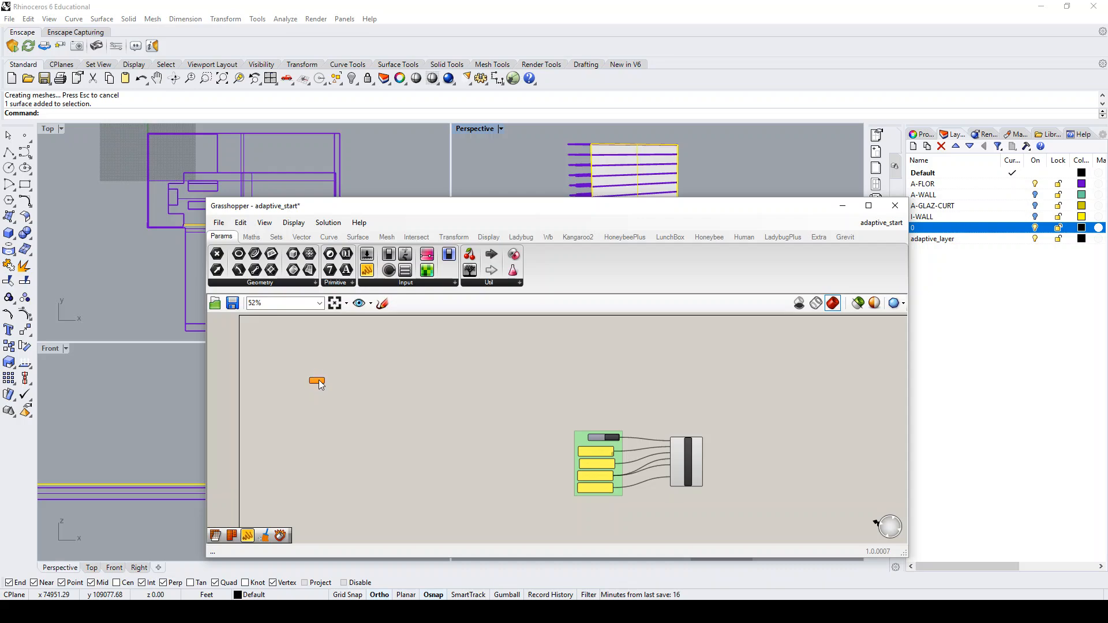
Reference the tower's facade plane as the single surface in the Surface parameter and nudge the parameter slightly.
right_click(318, 379)
left_click(358, 508)
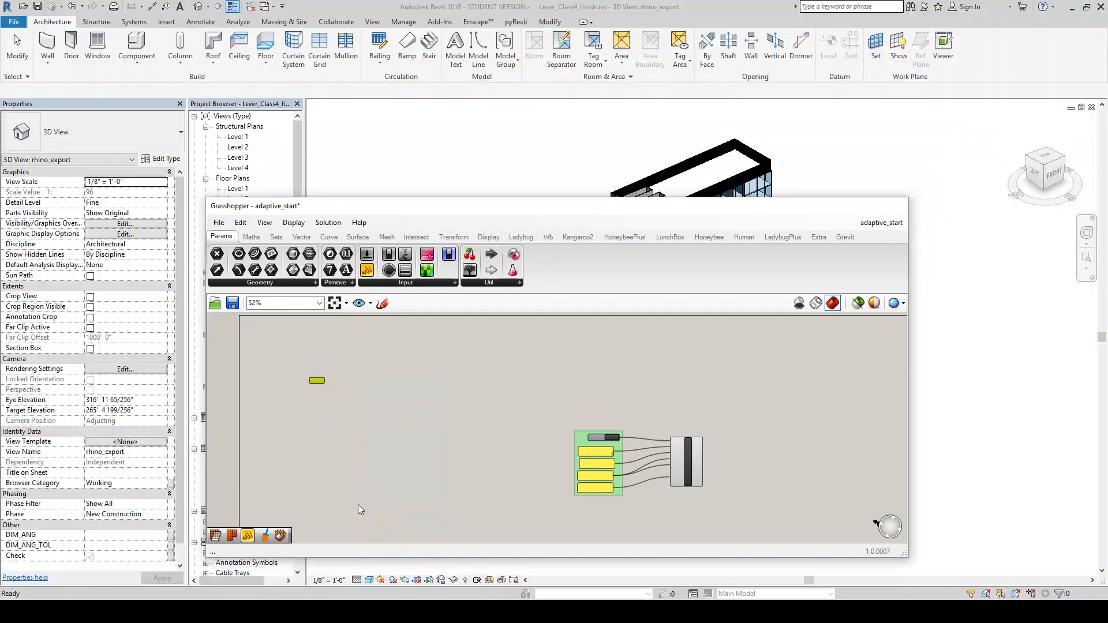
left_click(621, 174)
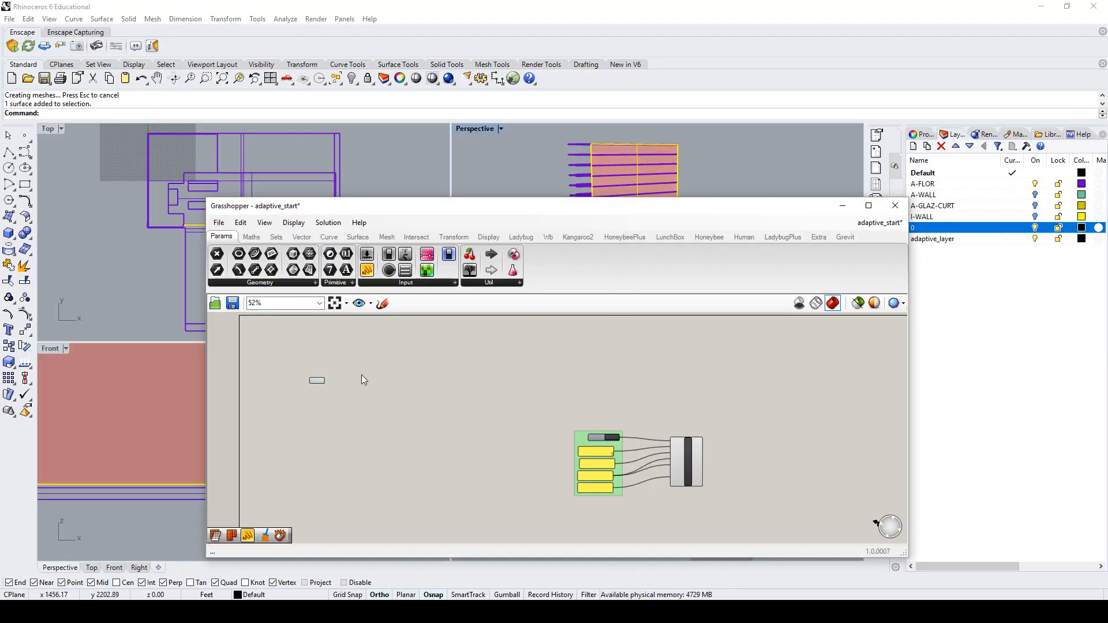
scroll(320, 378, "up", 3)
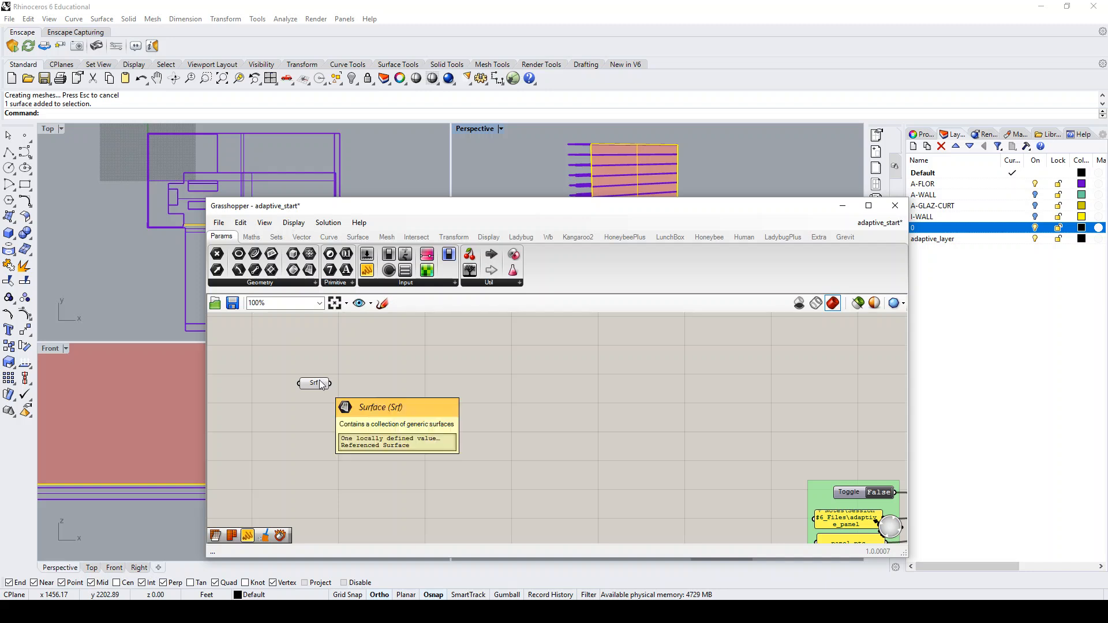
scroll(322, 385, "down", 2)
left_click_drag(317, 382, 319, 395)
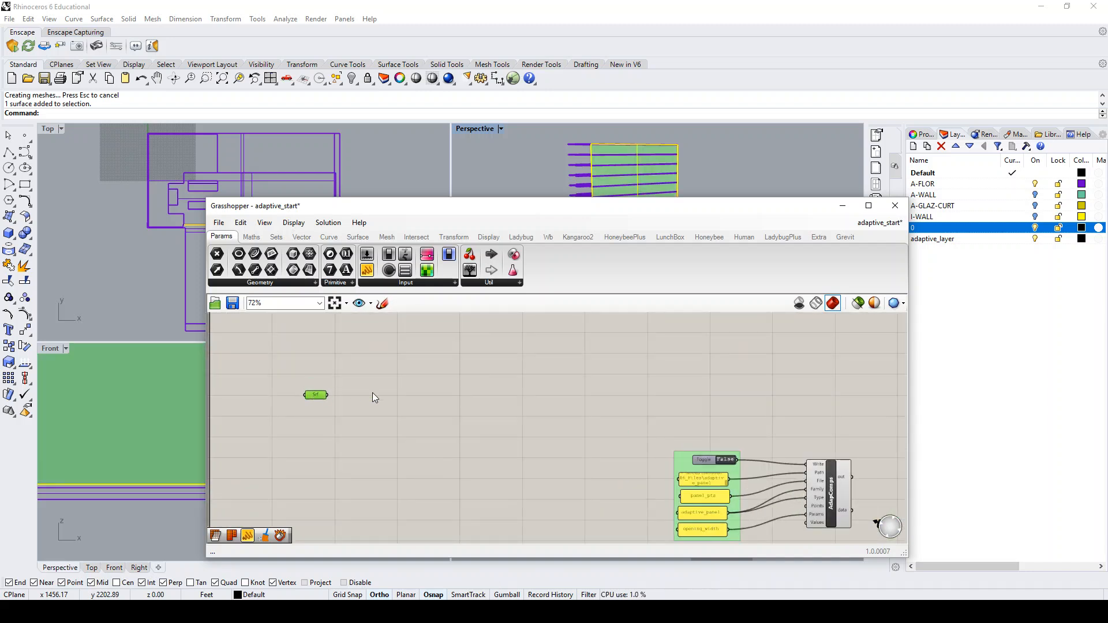
Add a Mesh Surface (Mesh UV) component and connect the Surface parameter to its surface input.
scroll(400, 388, "down", 2)
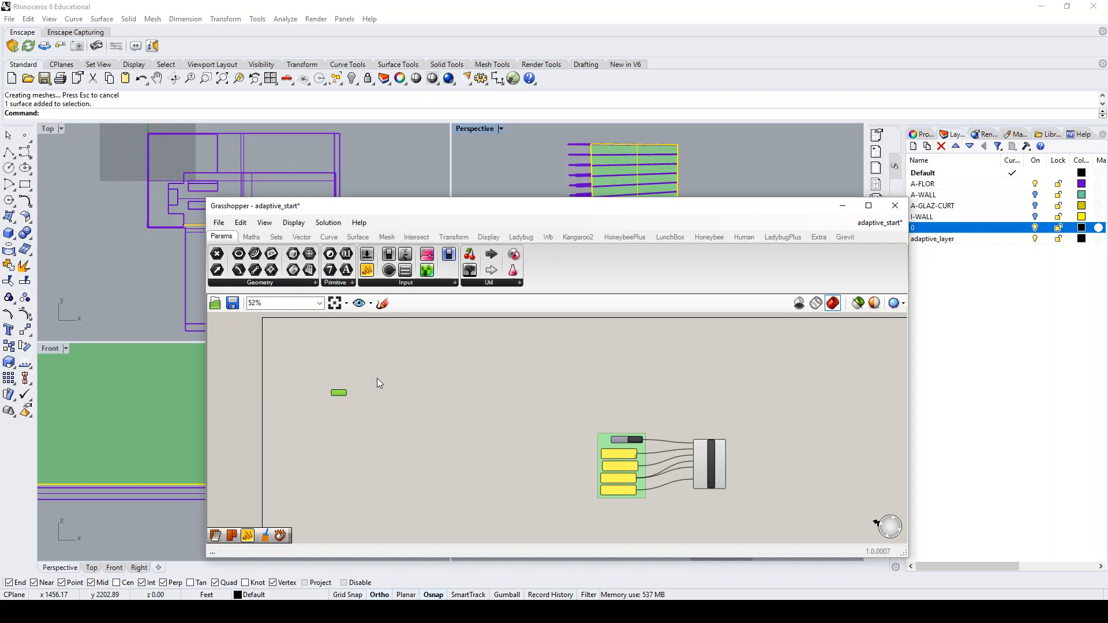
scroll(367, 397, "up", 3)
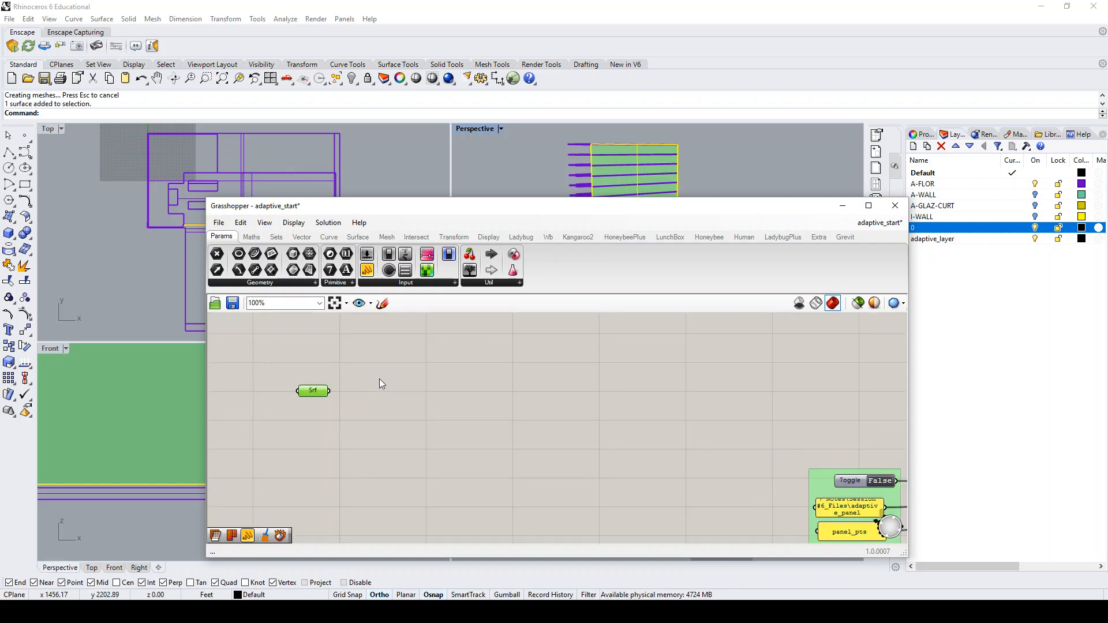
left_click(380, 379)
double_click(384, 376)
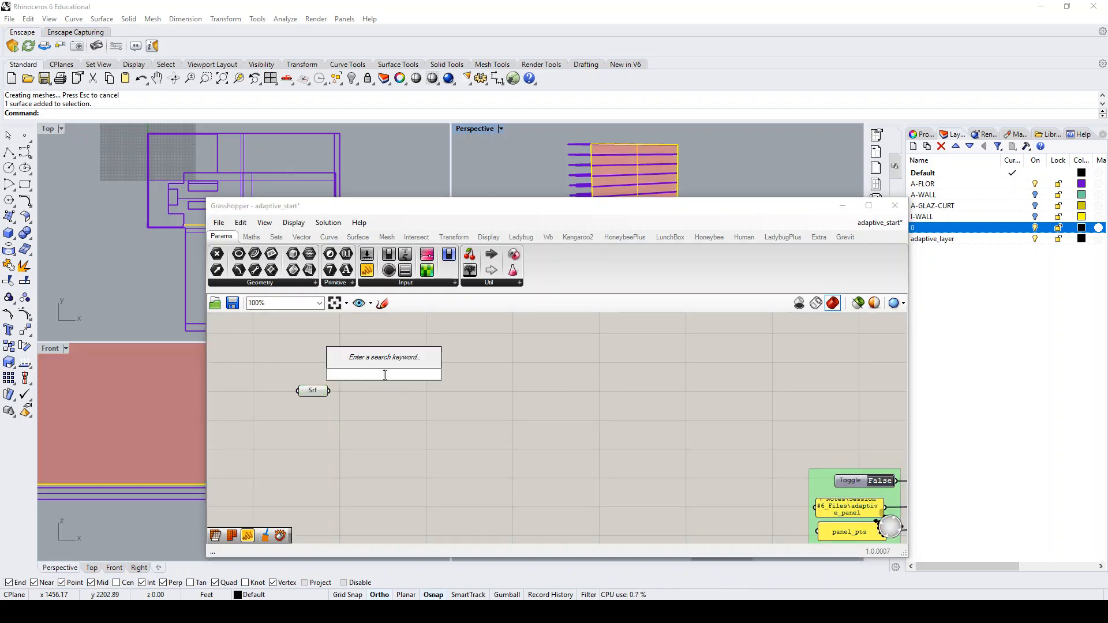
type("mesh")
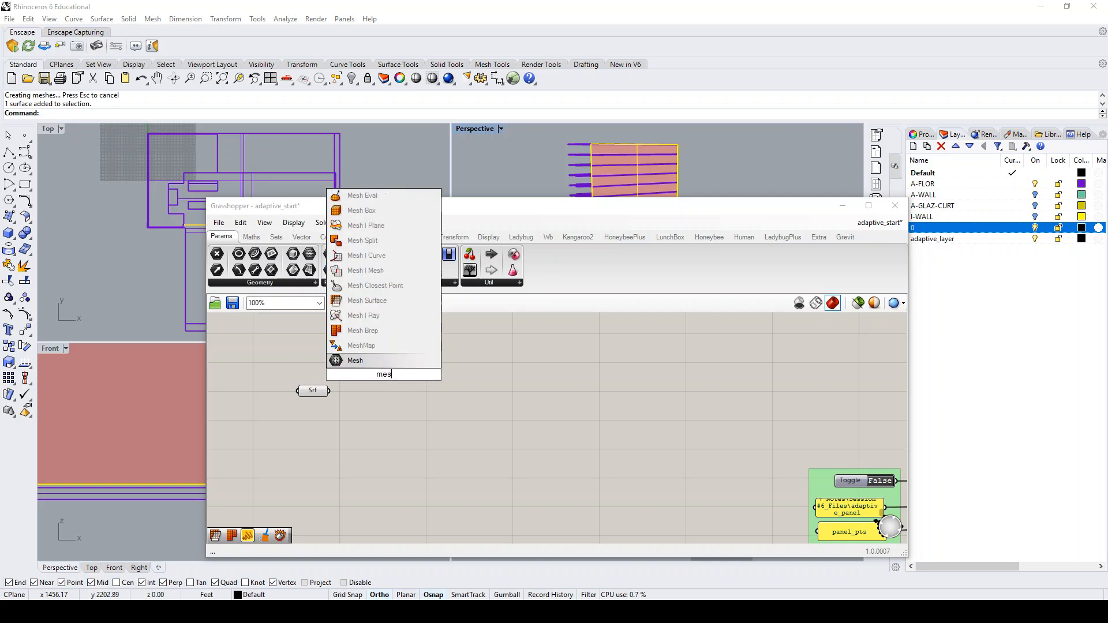
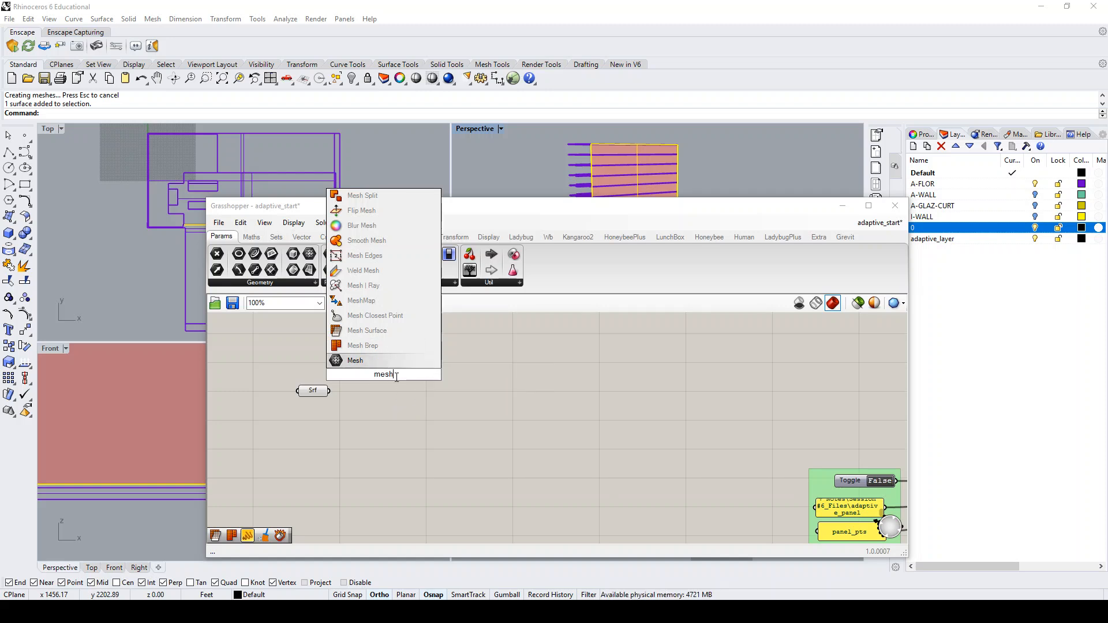
left_click_drag(397, 377, 376, 377)
type("uv mes")
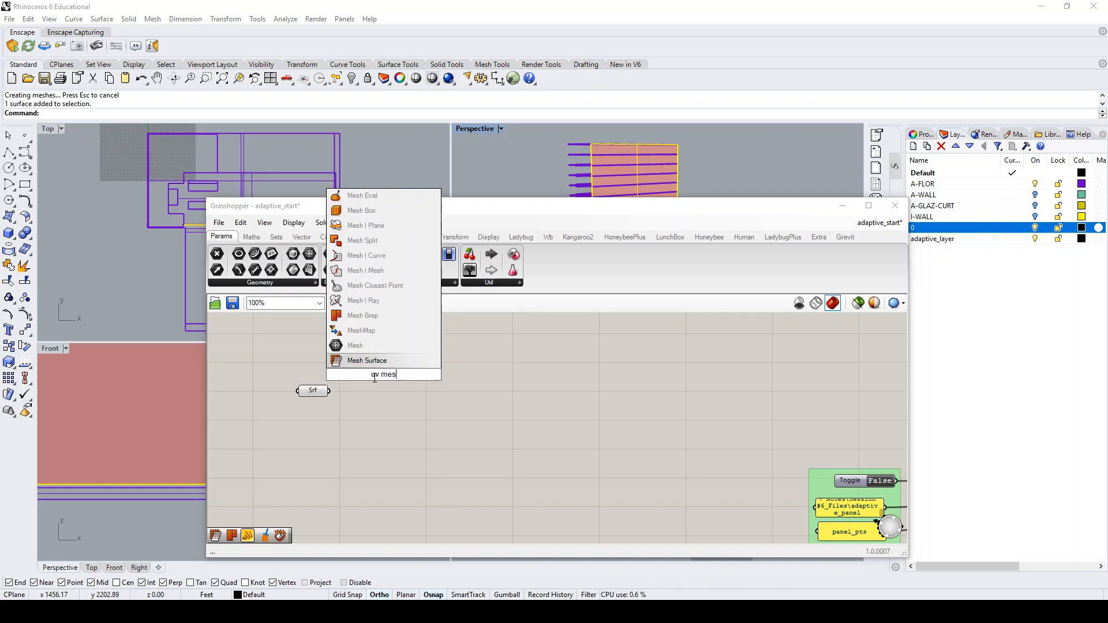
key("Return")
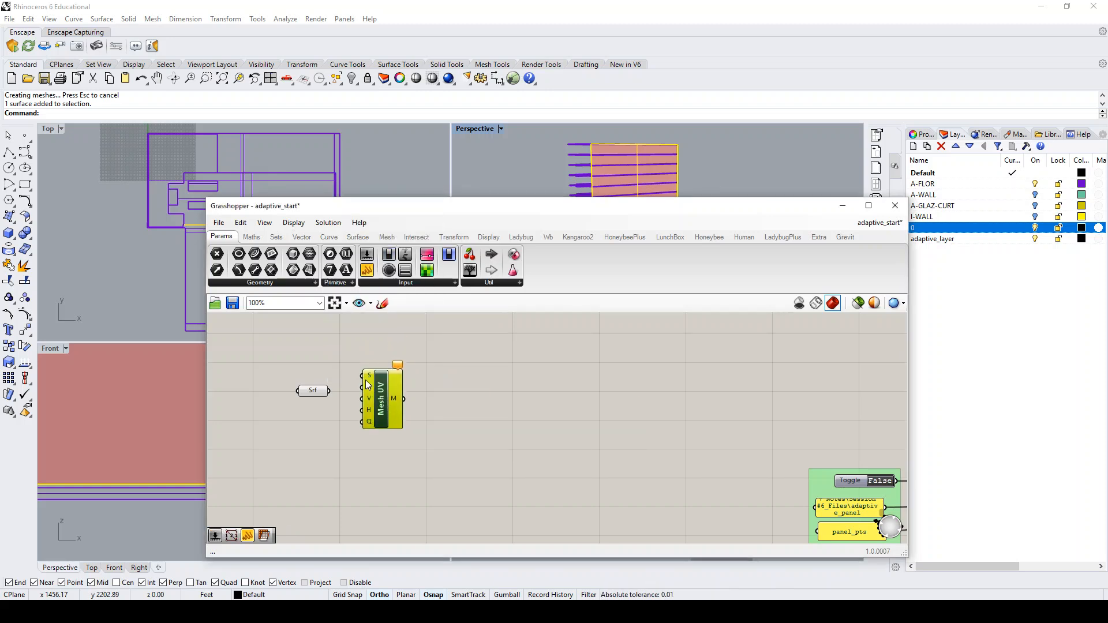
left_click_drag(329, 392, 363, 376)
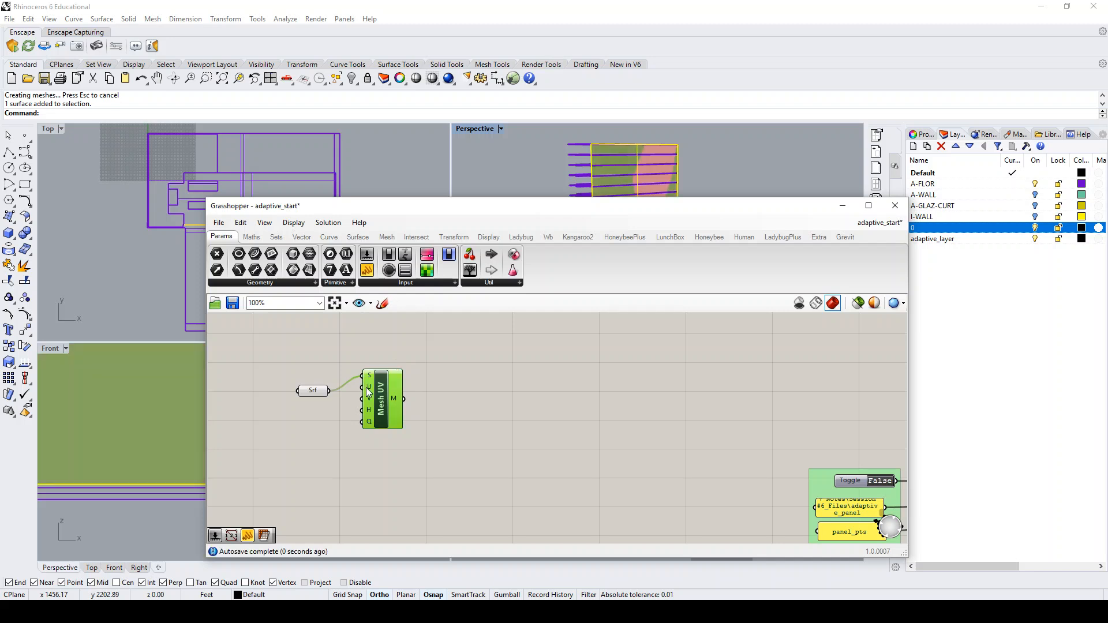
Add two number sliders set to 17 and connect them to the U and V count inputs of Mesh UV.
double_click(297, 442)
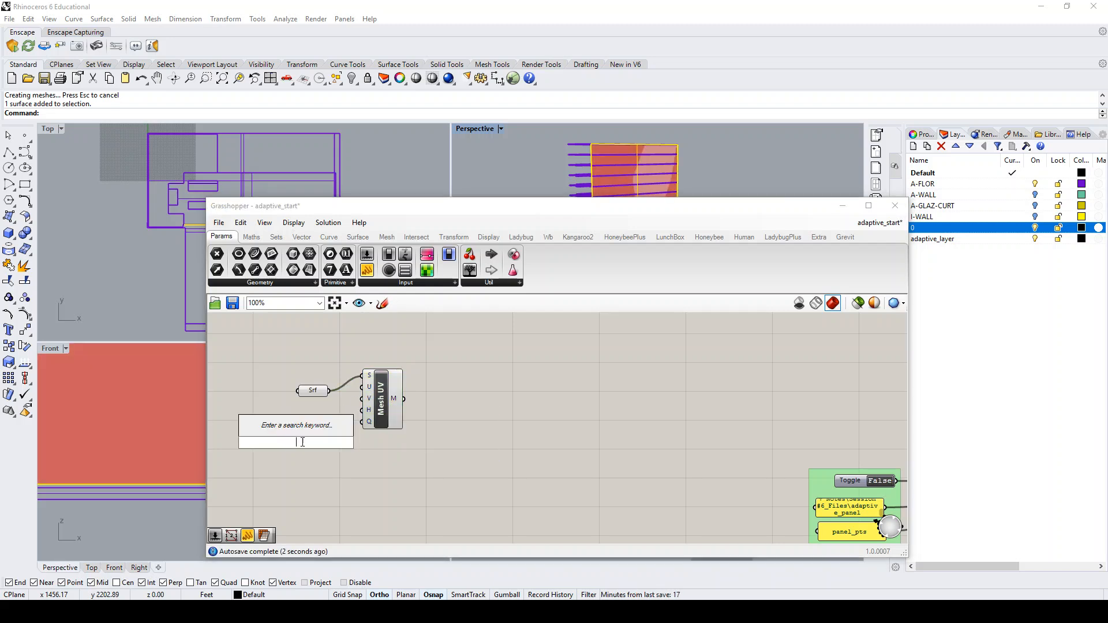
type("slider")
key("Return")
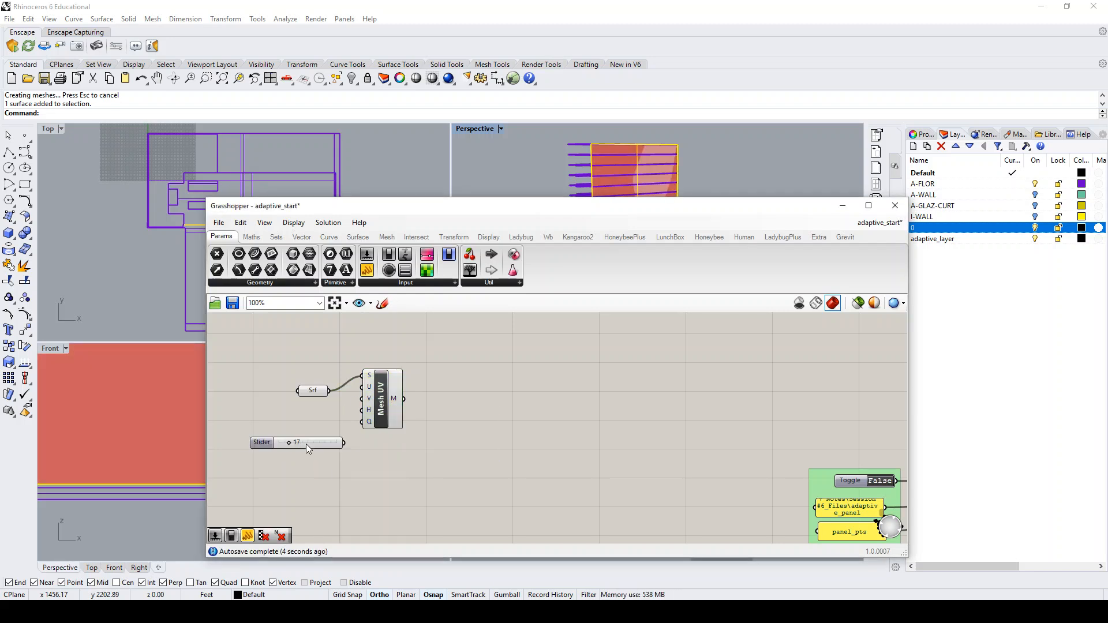
left_click_drag(268, 448, 238, 425)
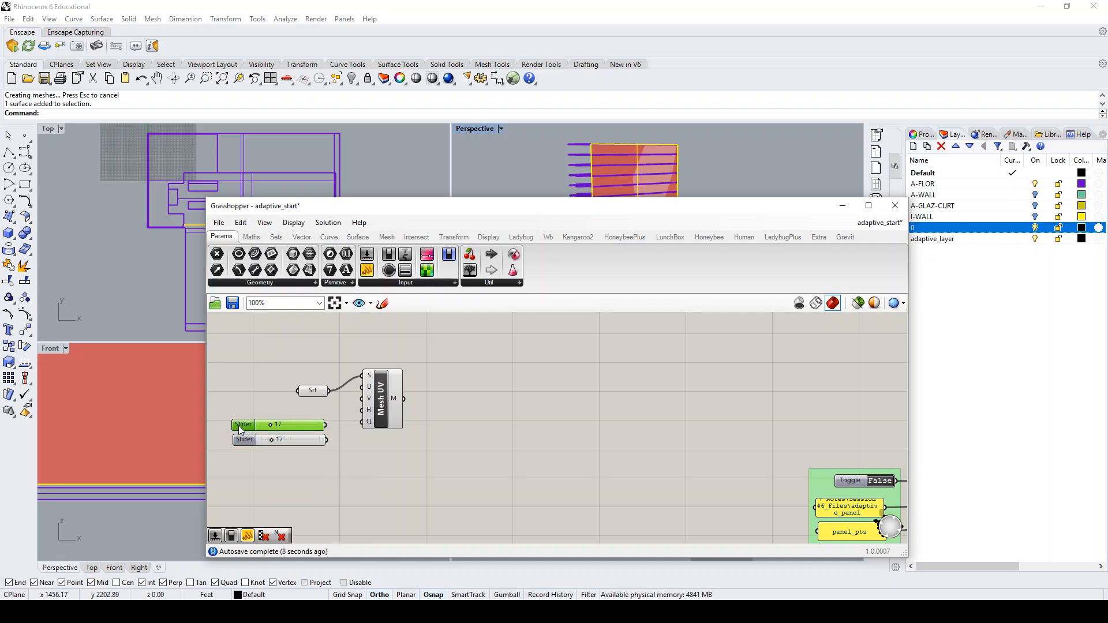
left_click_drag(327, 425, 362, 387)
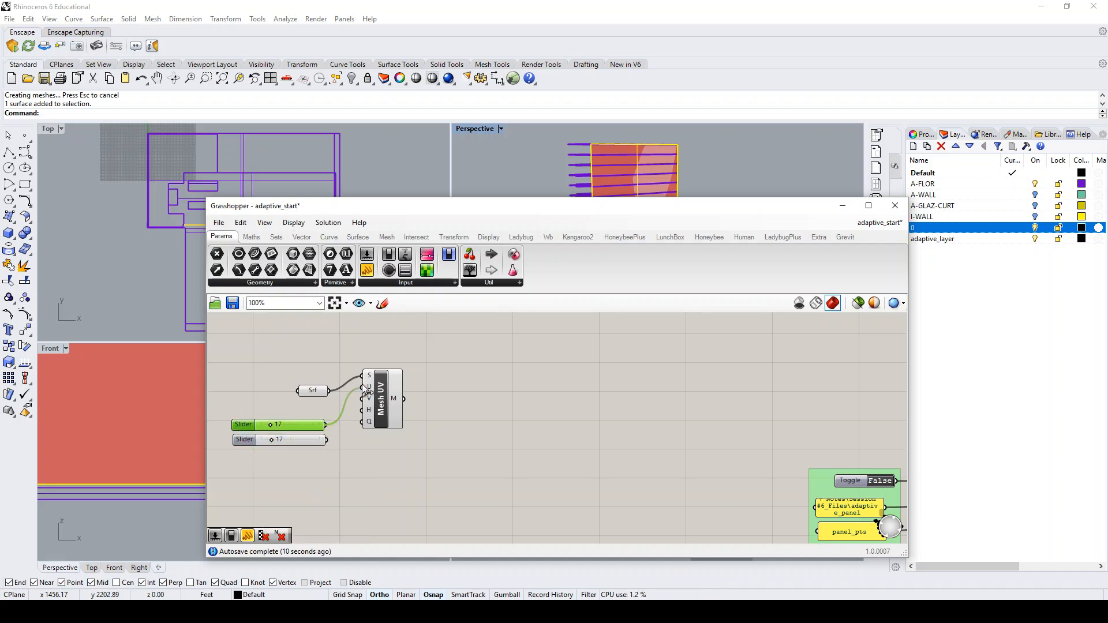
left_click_drag(326, 439, 363, 398)
left_click(381, 402)
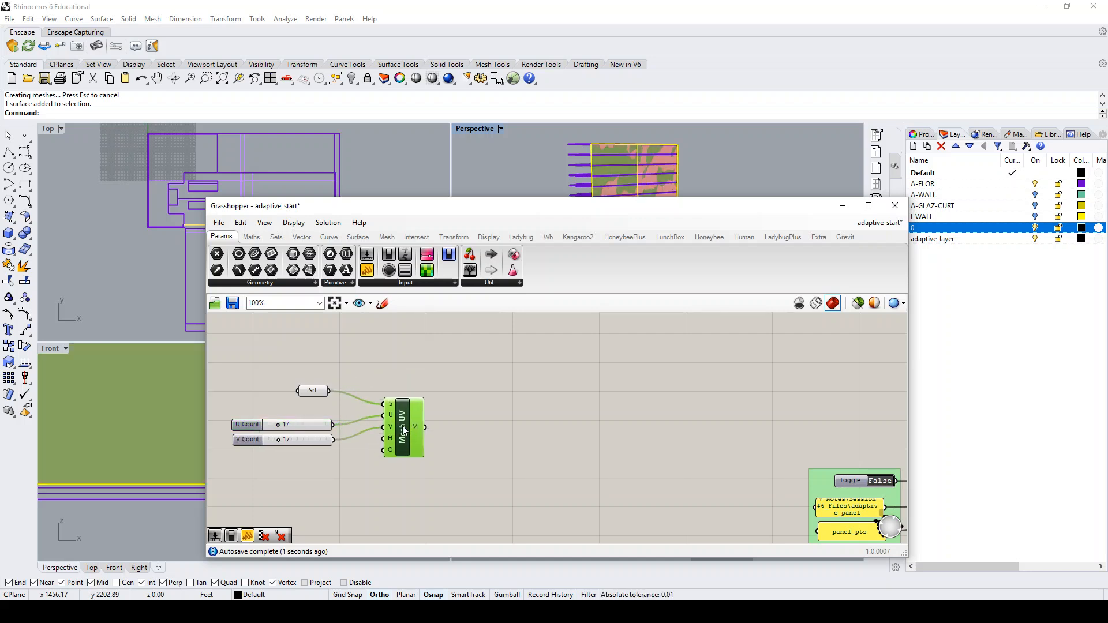
Add a Mesh Edges component fed by the Mesh UV output and place it beyond that component.
left_click_drag(524, 212, 583, 239)
scroll(581, 174, "down", 5)
scroll(580, 179, "up", 3)
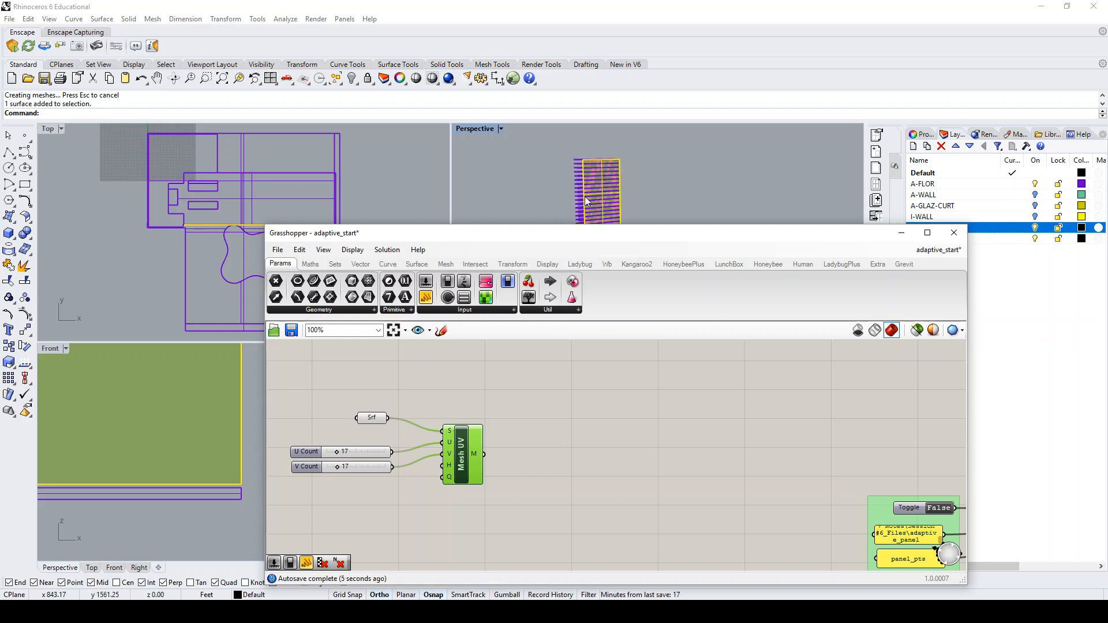
scroll(584, 196, "down", 2)
scroll(584, 180, "up", 4)
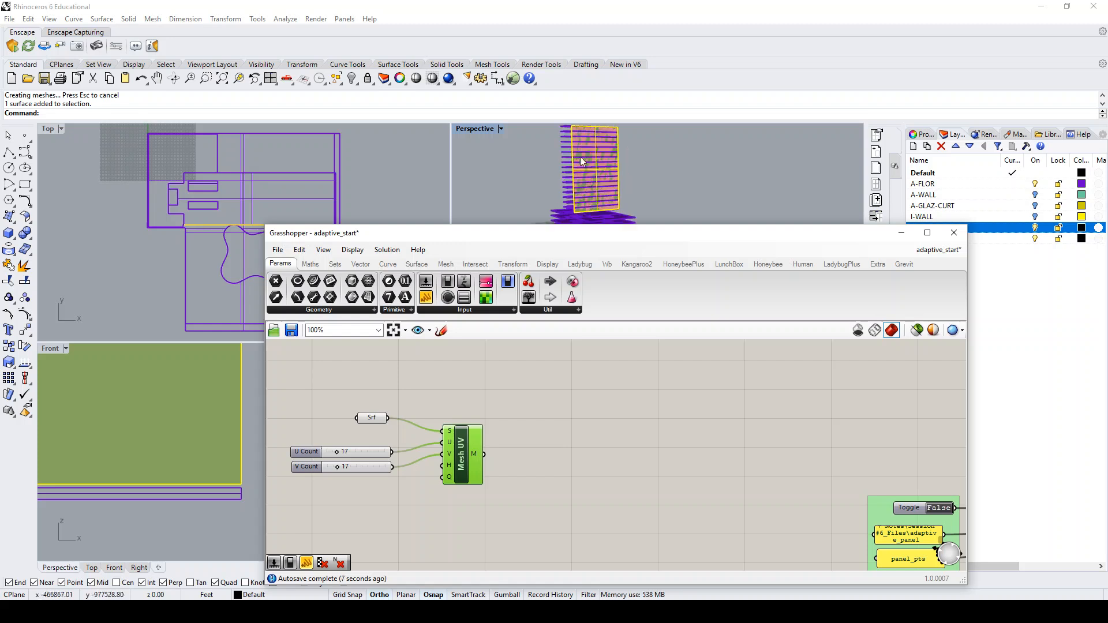
scroll(571, 206, "down", 2)
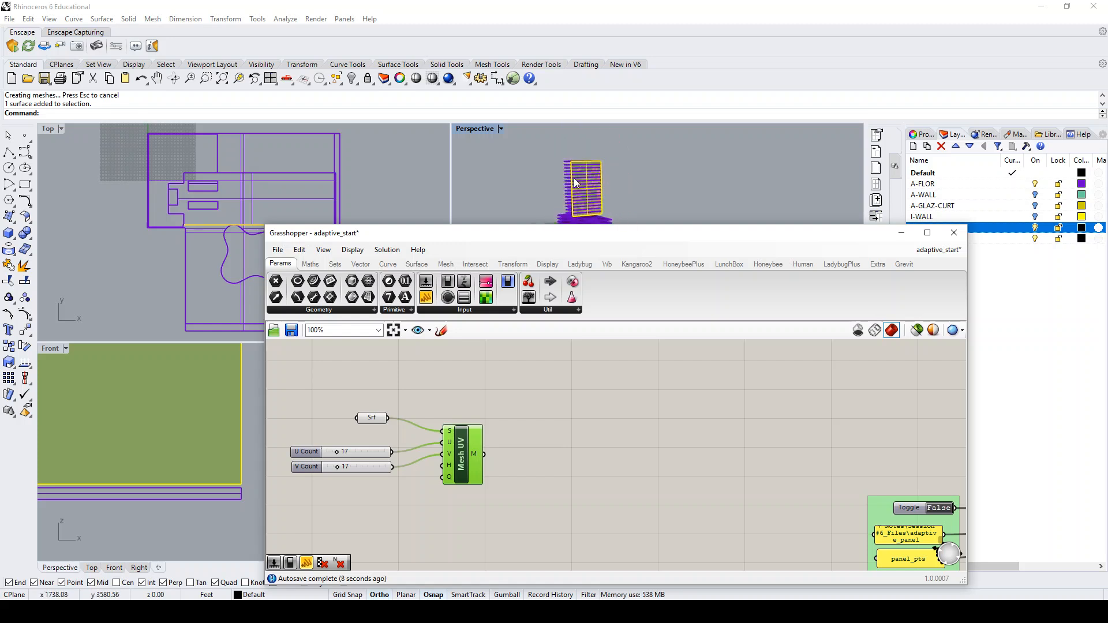
double_click(508, 434)
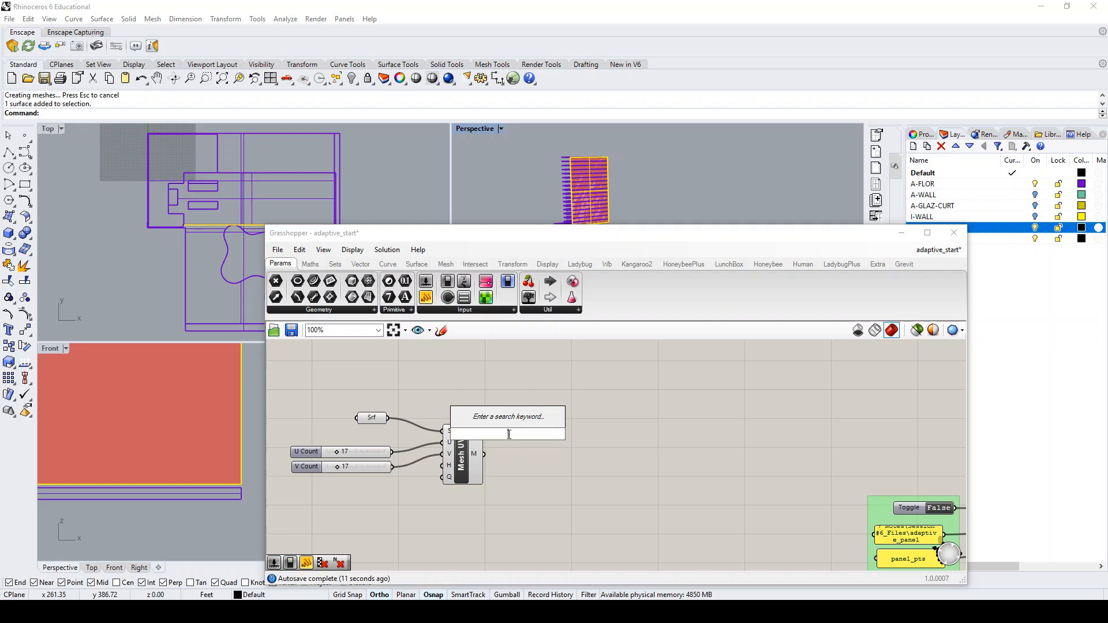
type("mesh")
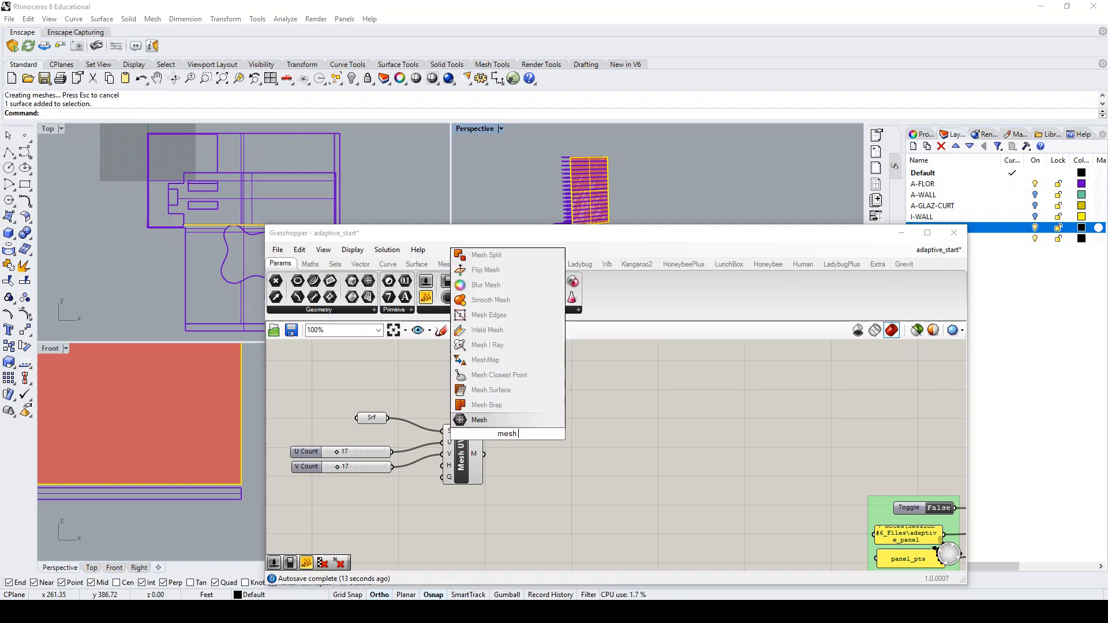
type(" ed")
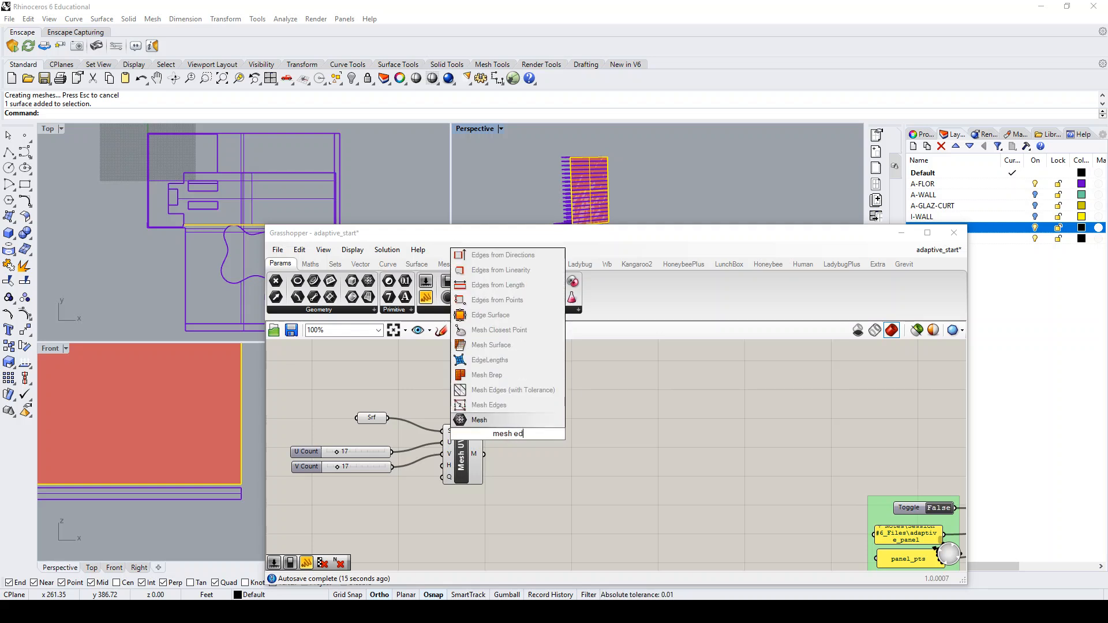
left_click(519, 405)
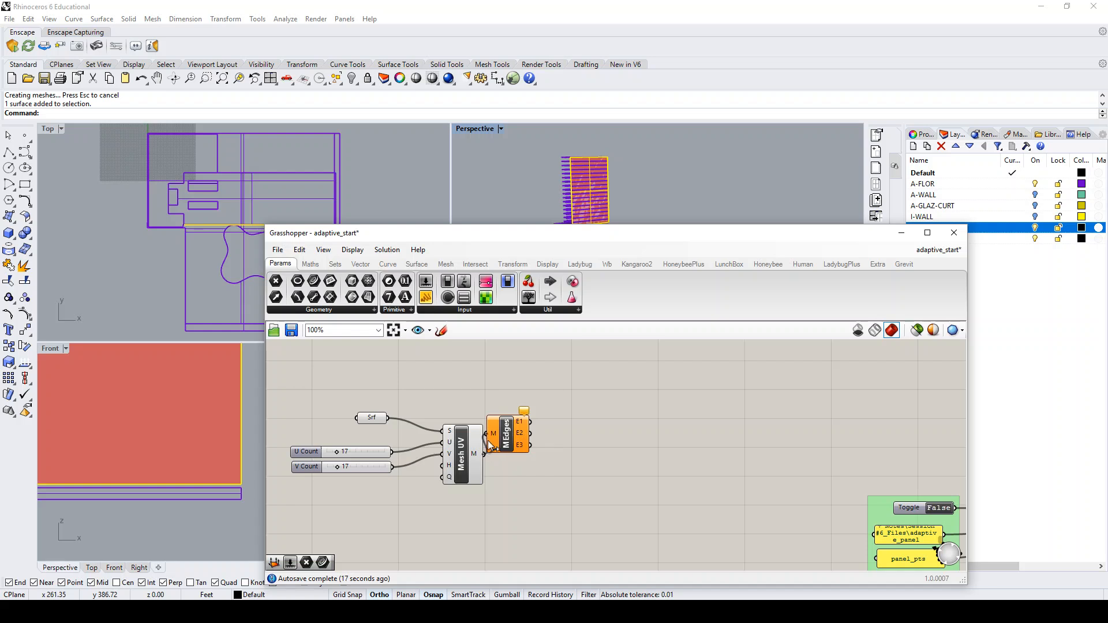
left_click_drag(491, 445, 552, 402)
Maximize the Perspective viewport beside the Grasshopper window and examine the mesh edge grid on the facade.
scroll(557, 169, "down", 5)
mouse_move(557, 169)
right_mouse_down()
mouse_move(558, 184)
mouse_move(575, 152)
mouse_move(553, 189)
right_mouse_up()
scroll(557, 183, "up", 6)
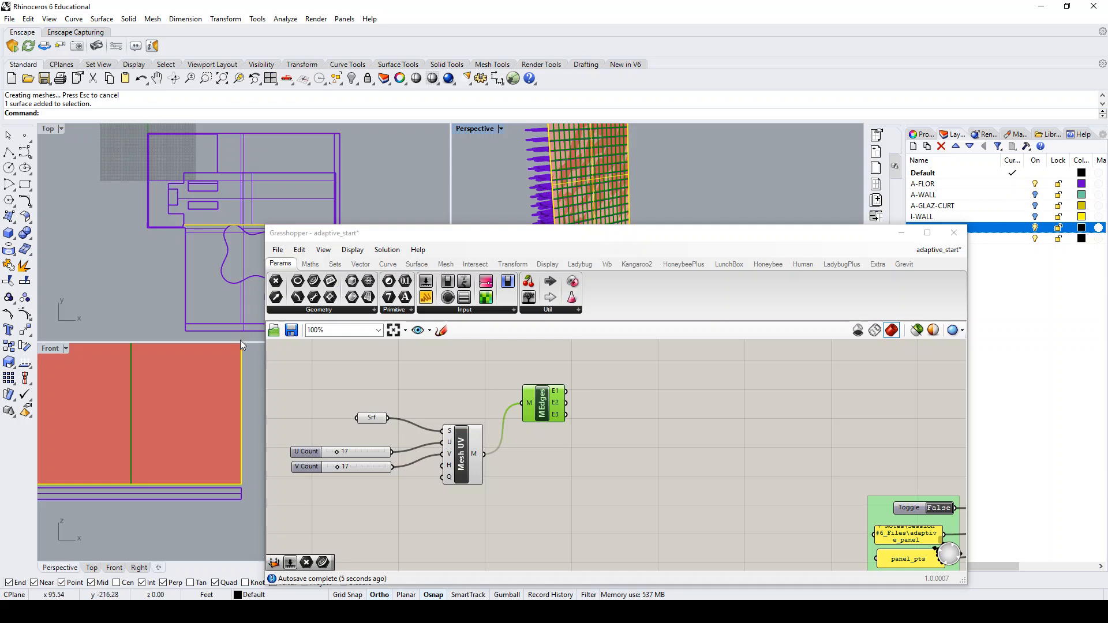
left_click_drag(266, 346, 449, 346)
left_click_drag(670, 234, 778, 152)
double_click(478, 129)
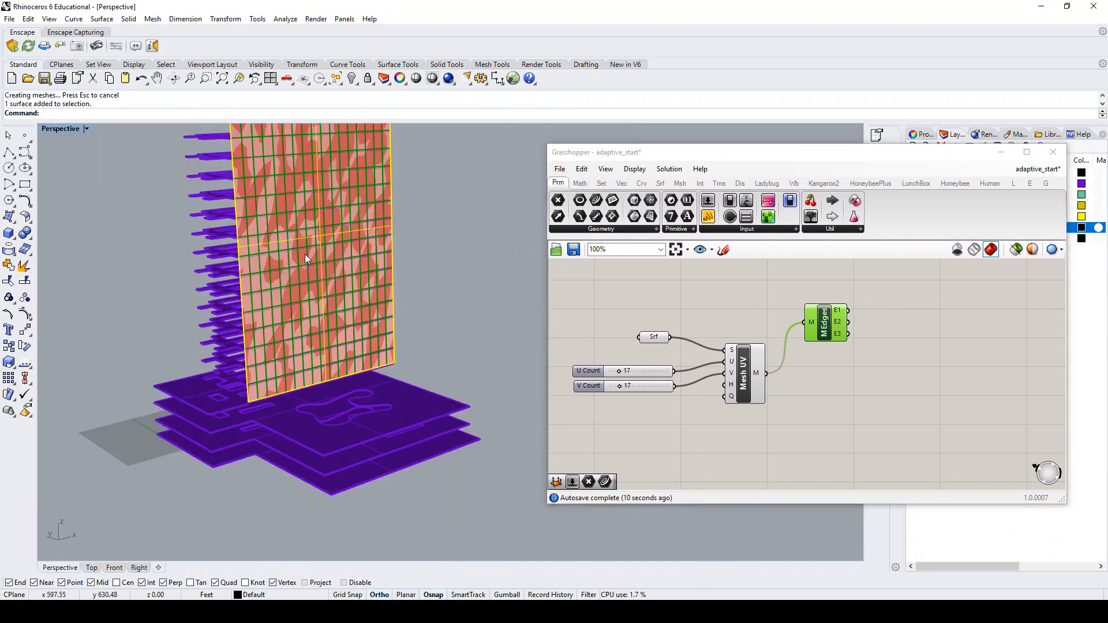
right_click_drag(305, 254, 243, 167)
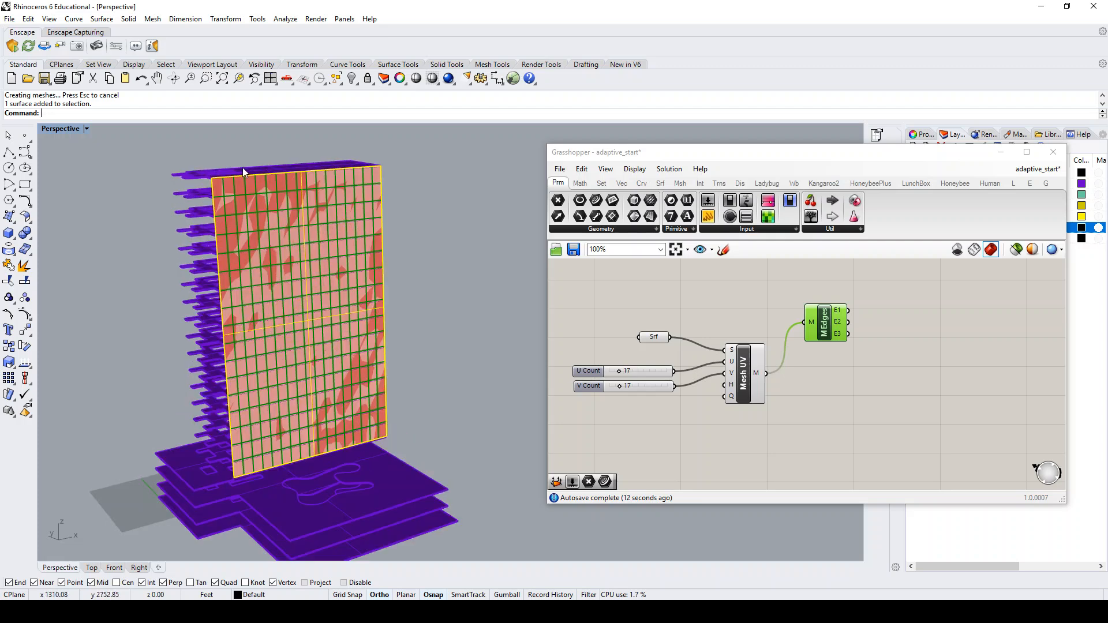
Set the U Count slider to 11 to coarsen the horizontal panel division of the facade mesh.
scroll(242, 171, "up", 3)
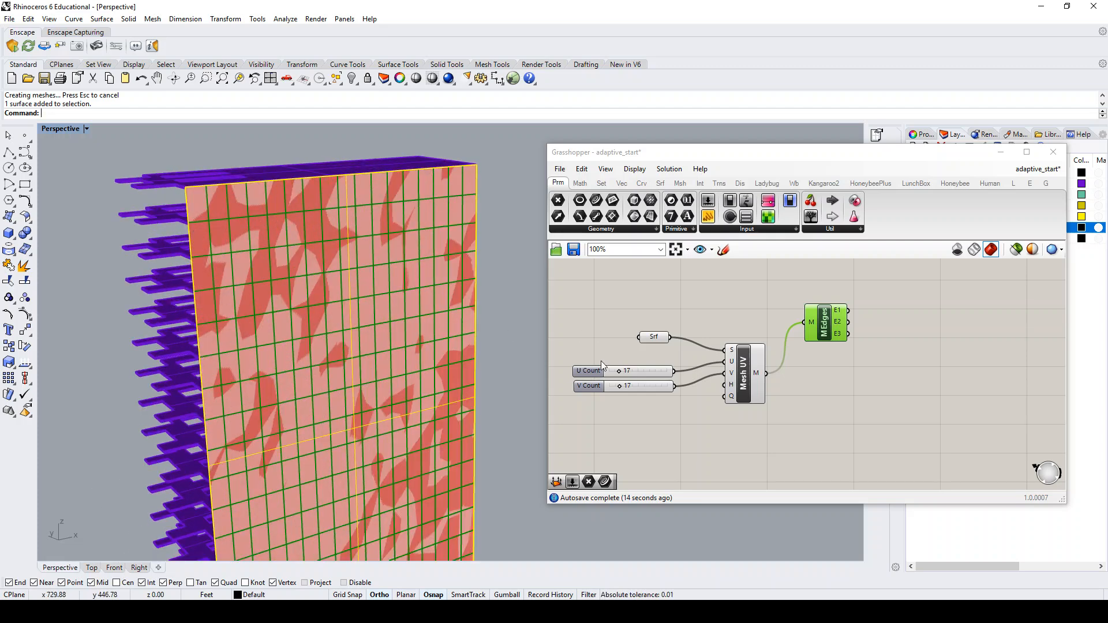
mouse_move(618, 374)
left_mouse_down()
mouse_move(628, 374)
mouse_move(615, 375)
left_mouse_up()
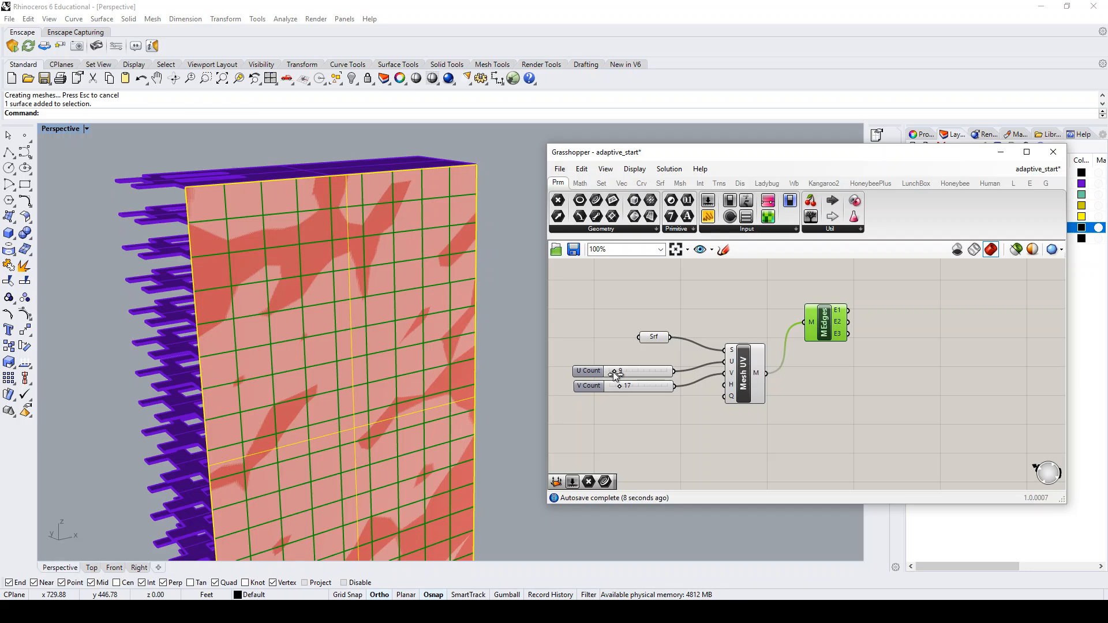
left_click_drag(615, 374, 618, 376)
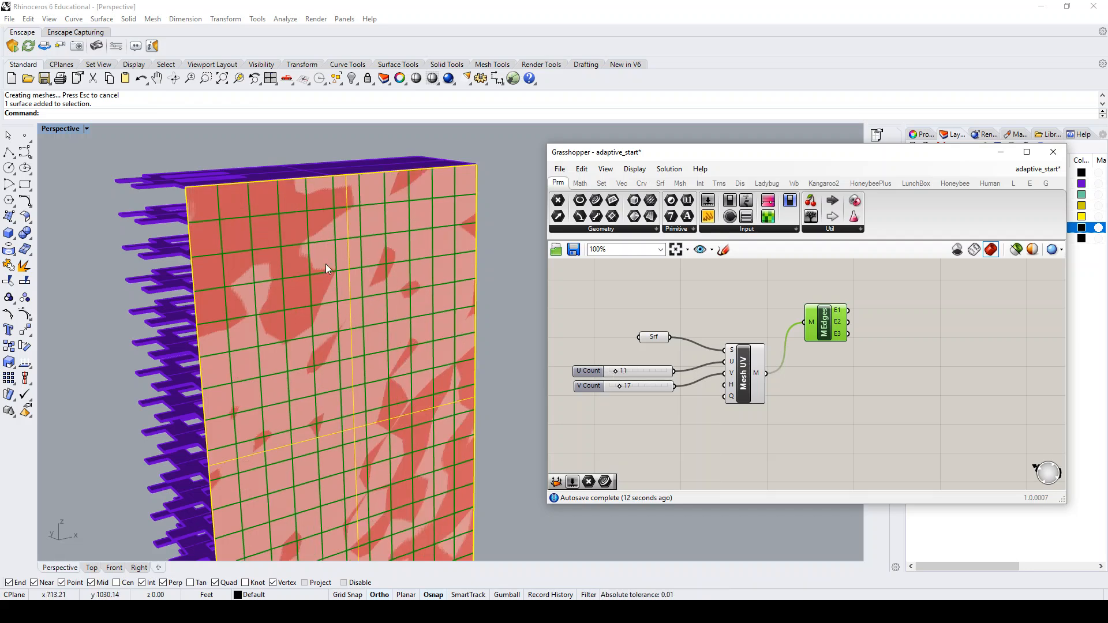
Examine the mesh grid on the facade in the Perspective view with the Mesh Edges component deselected and reselected.
scroll(326, 264, "down", 3)
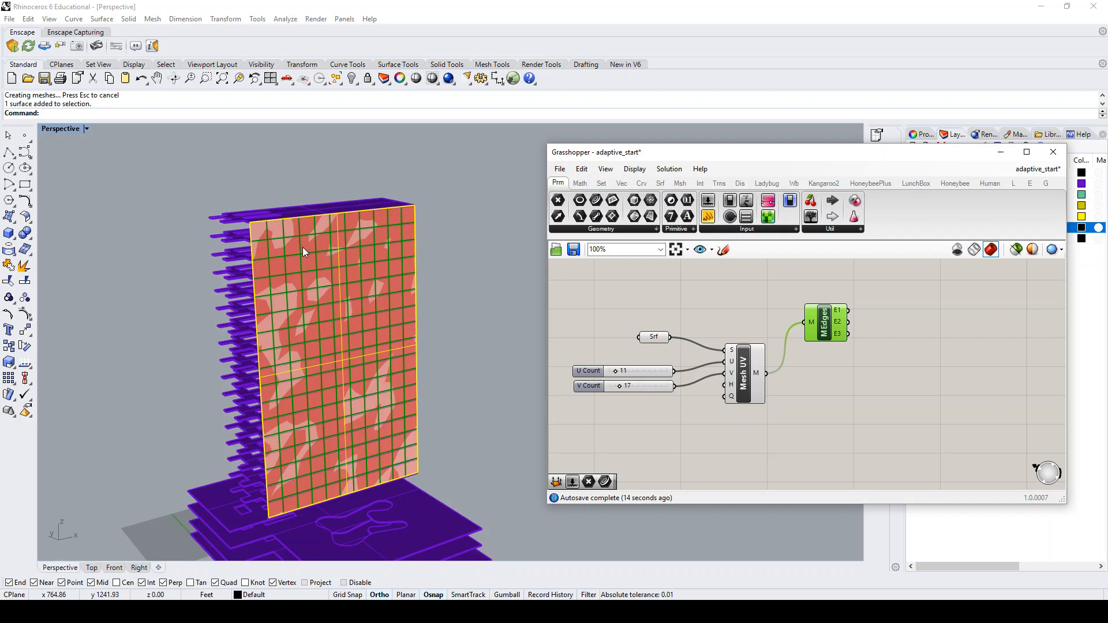
scroll(299, 252, "down", 4)
scroll(305, 317, "up", 2)
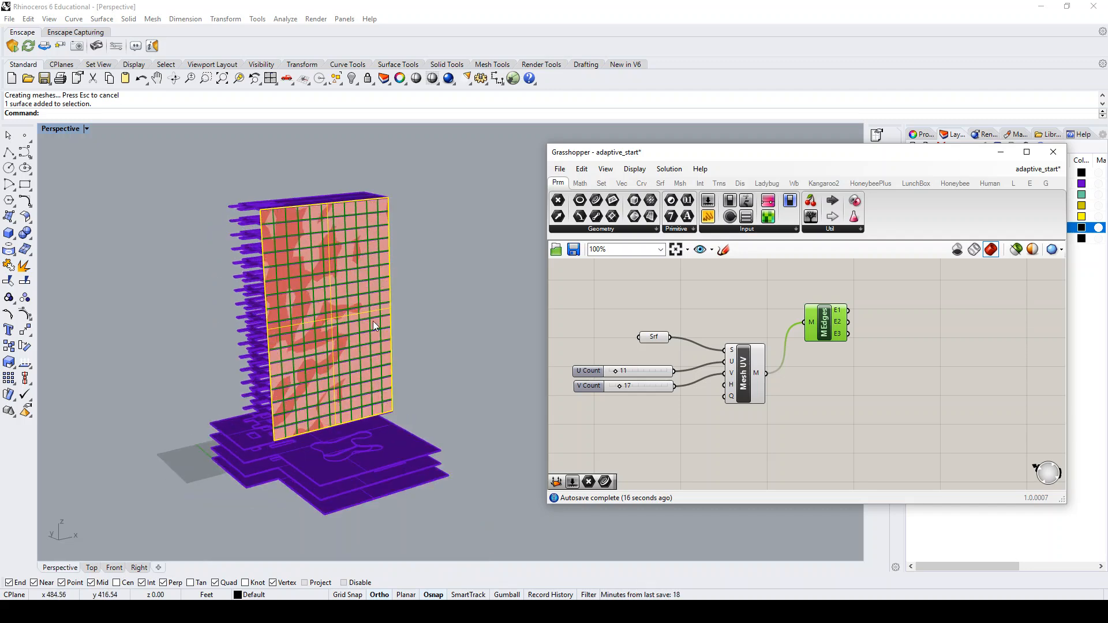
left_click(811, 373)
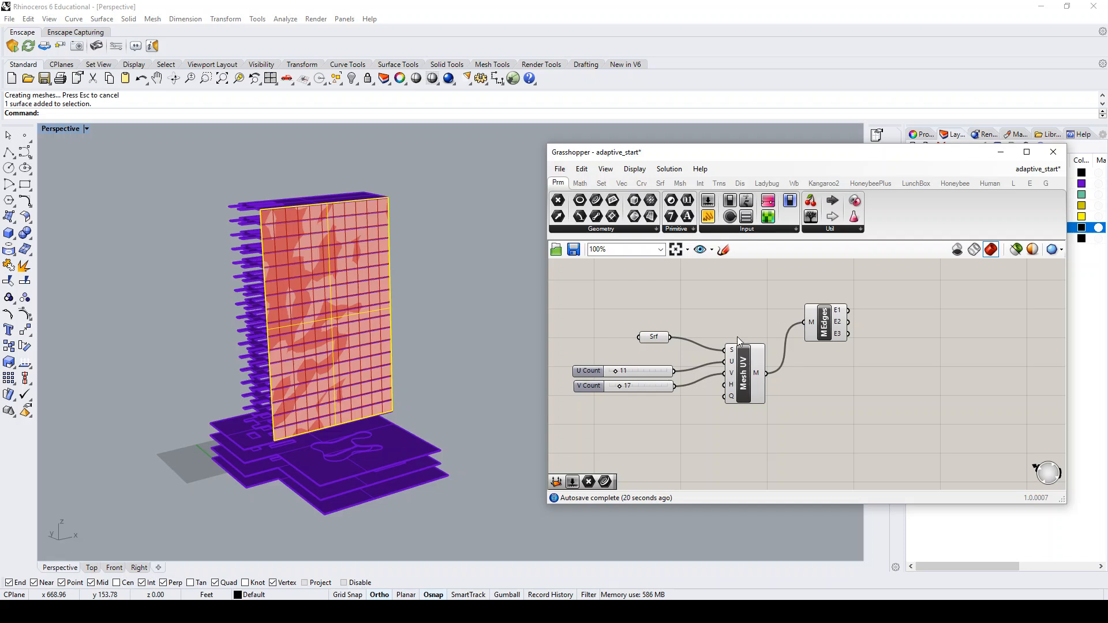
left_click(824, 332)
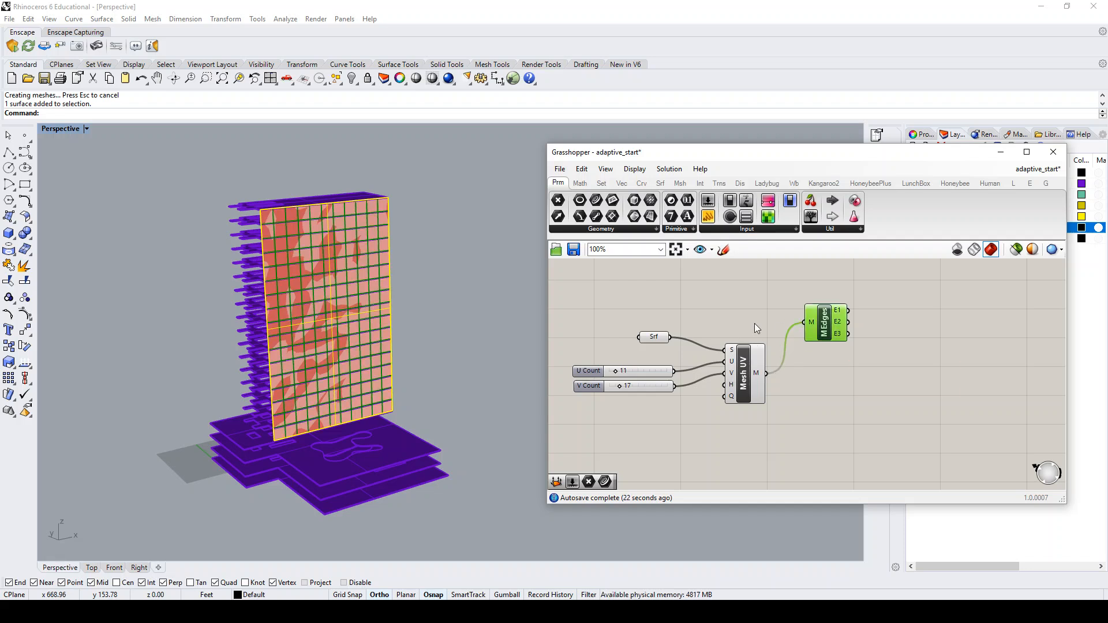
Add a Face Boundaries component below Mesh Edges and connect the Mesh UV output to its mesh input.
scroll(762, 329, "down", 2)
double_click(791, 360)
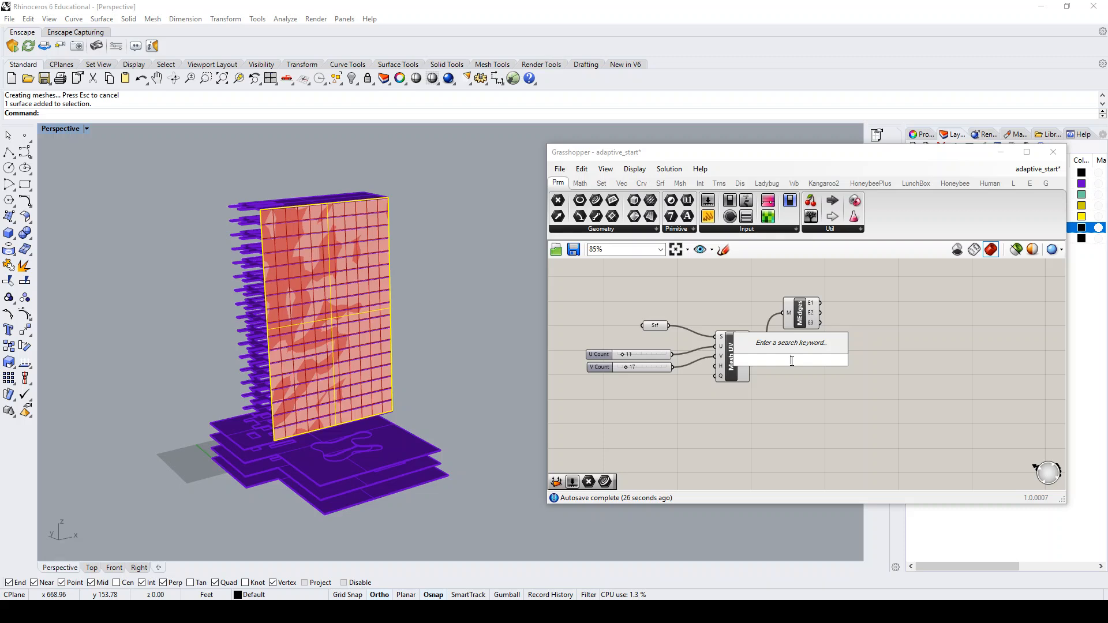
type("mesh fac")
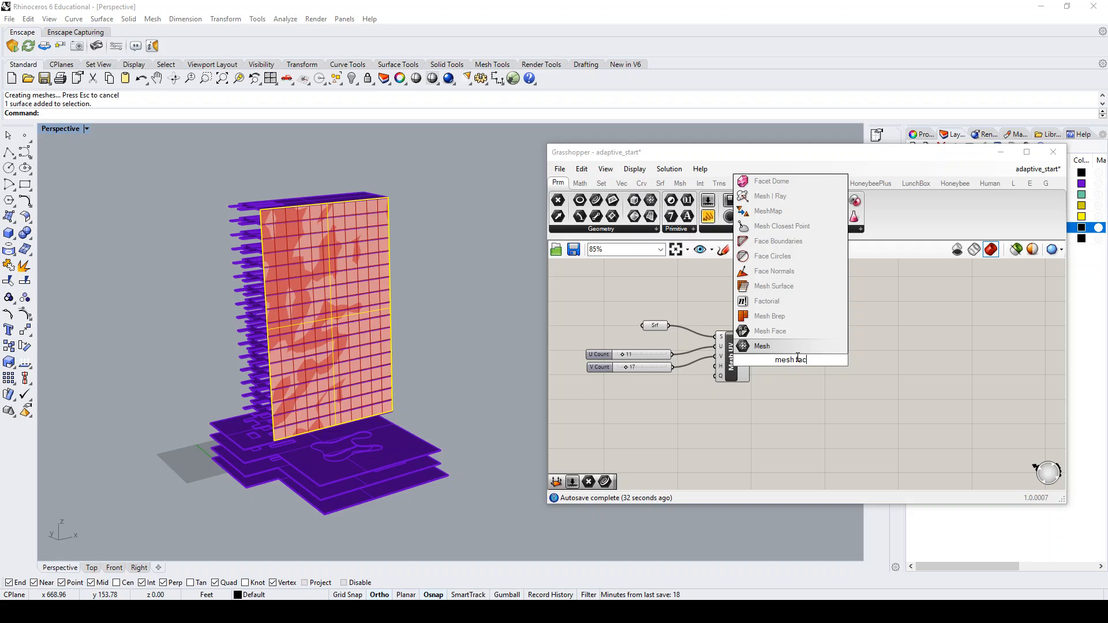
left_click(809, 241)
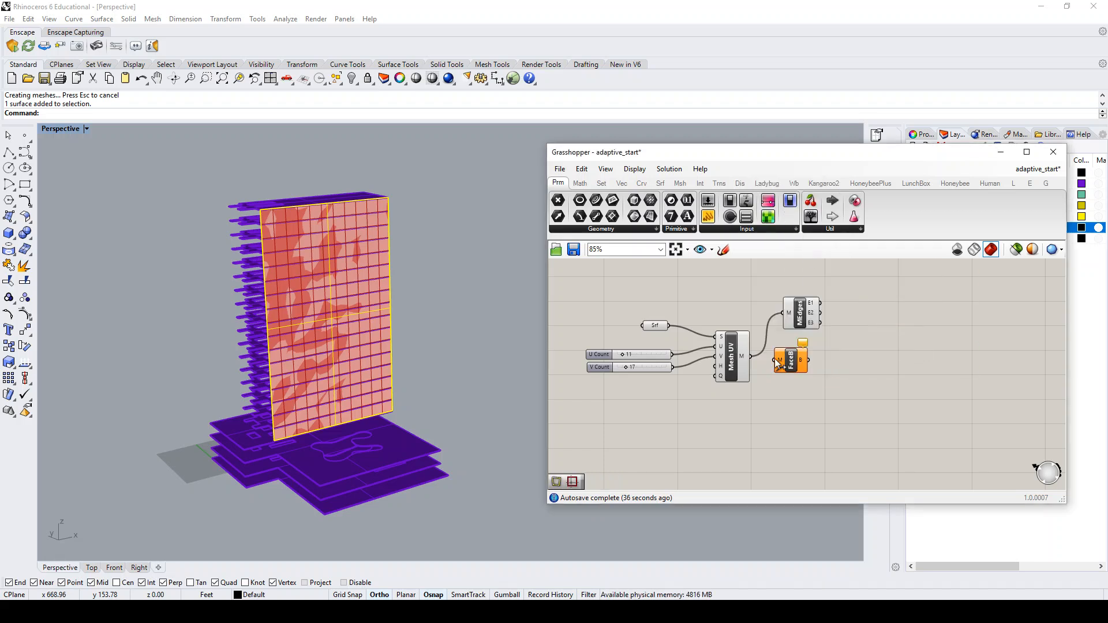
left_click_drag(752, 362, 795, 363)
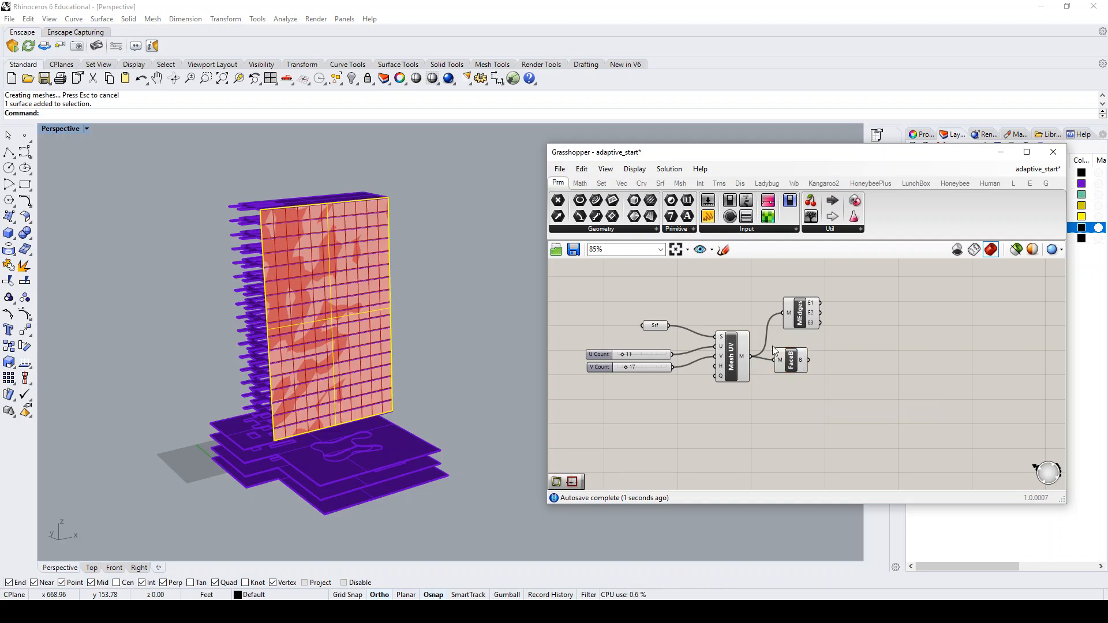
Attach a panel to the Face Boundaries output, move it clear of the components, and scroll its list to the end.
left_click_drag(708, 217, 904, 466)
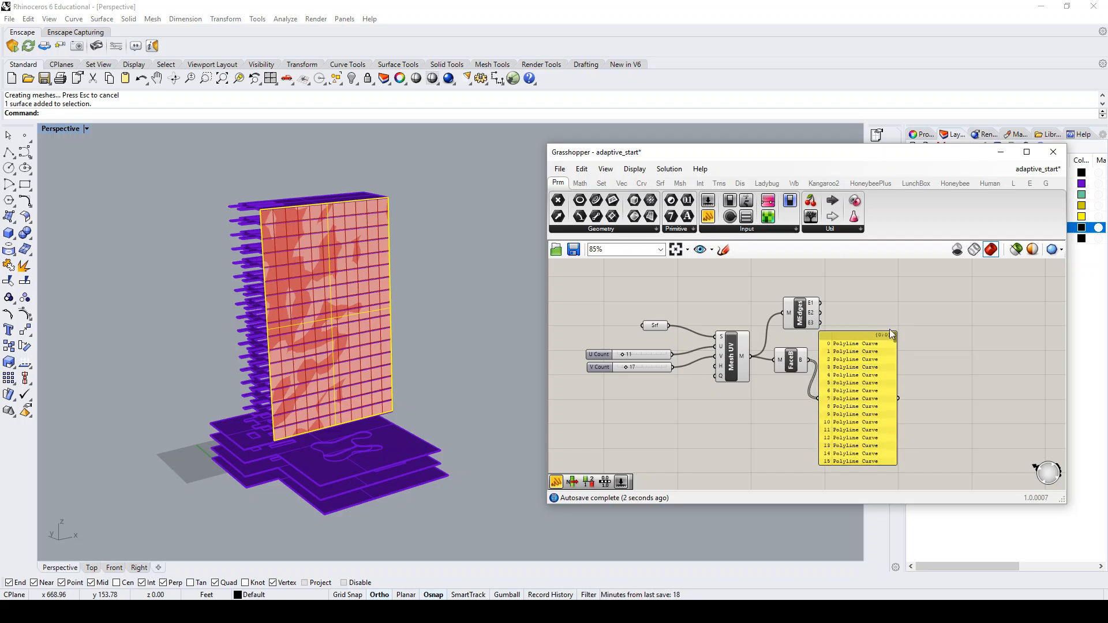
left_click_drag(895, 341, 961, 395)
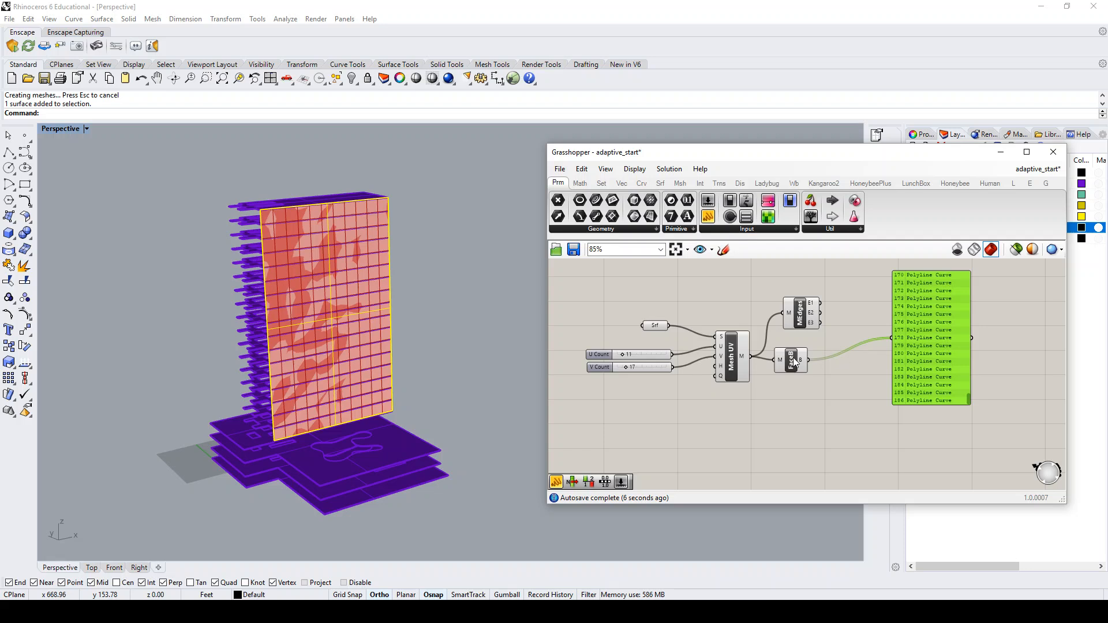
scroll(794, 361, "up", 2)
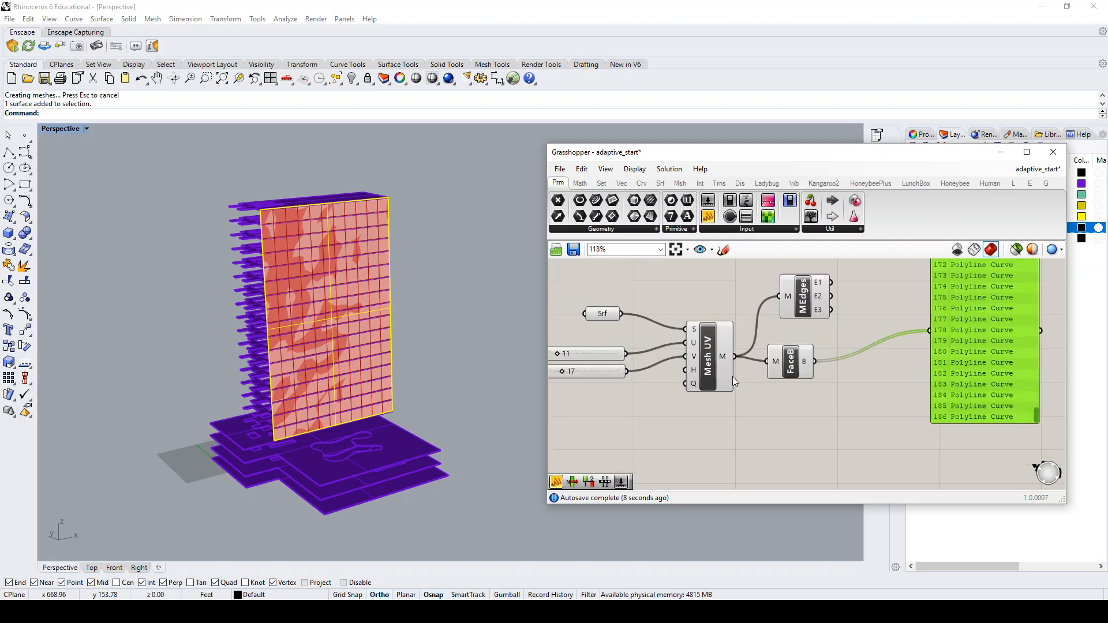
left_click_drag(799, 363, 792, 363)
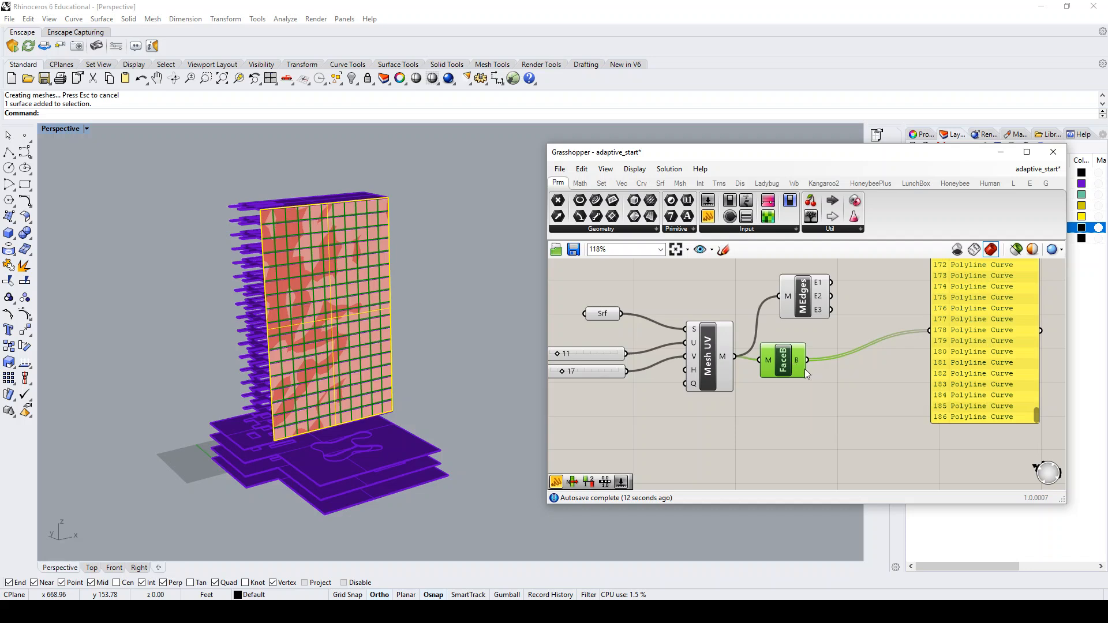
Add a Control Points component fed by Face Boundaries and connect its points output to the panel in place of the curves.
double_click(833, 381)
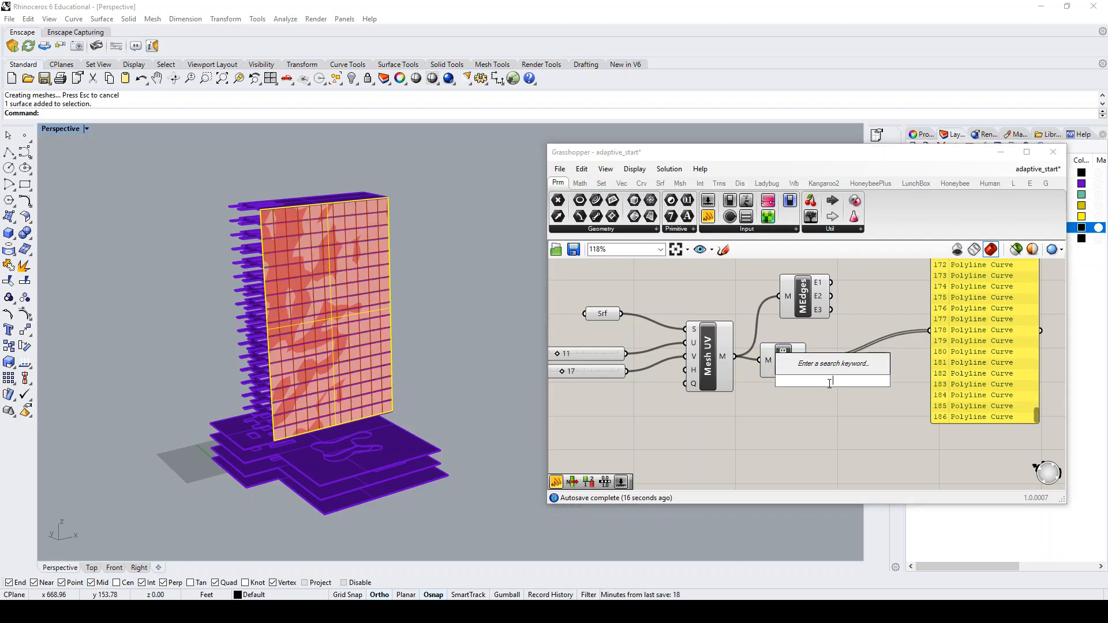
type("control")
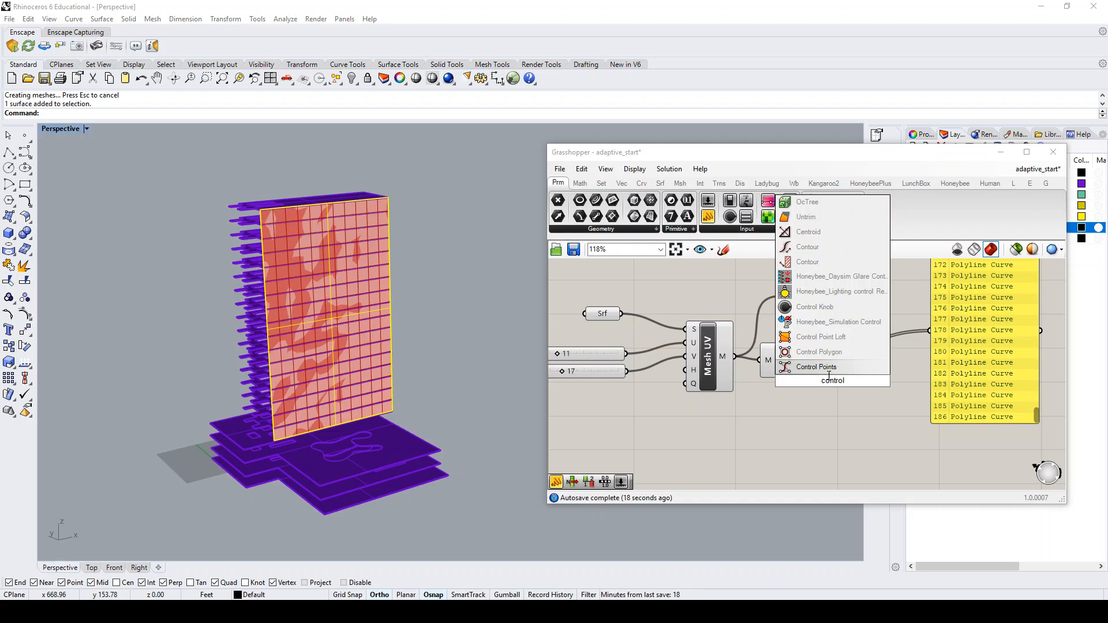
left_click(833, 373)
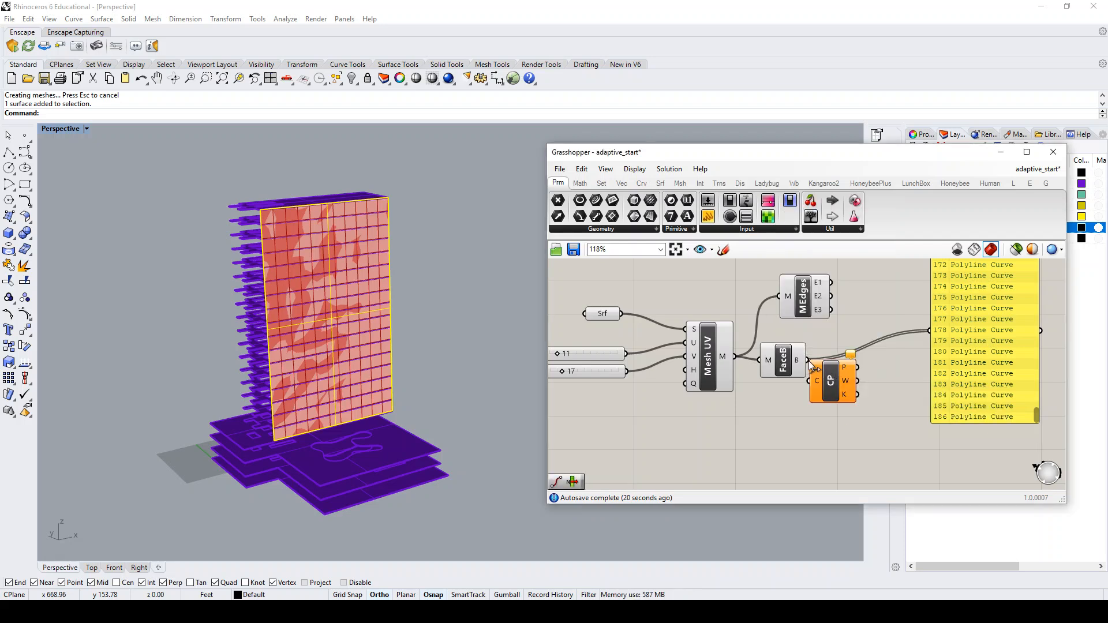
left_click_drag(810, 365, 930, 331)
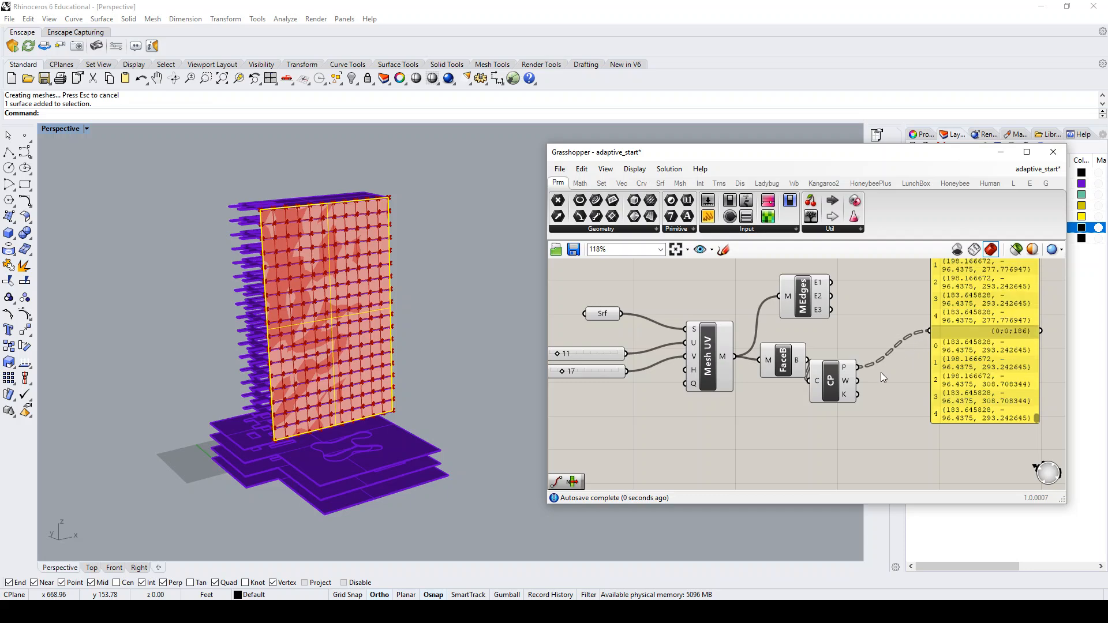
left_click_drag(844, 396, 858, 386)
Delete the Mesh Edges component from the definition.
left_click(809, 300)
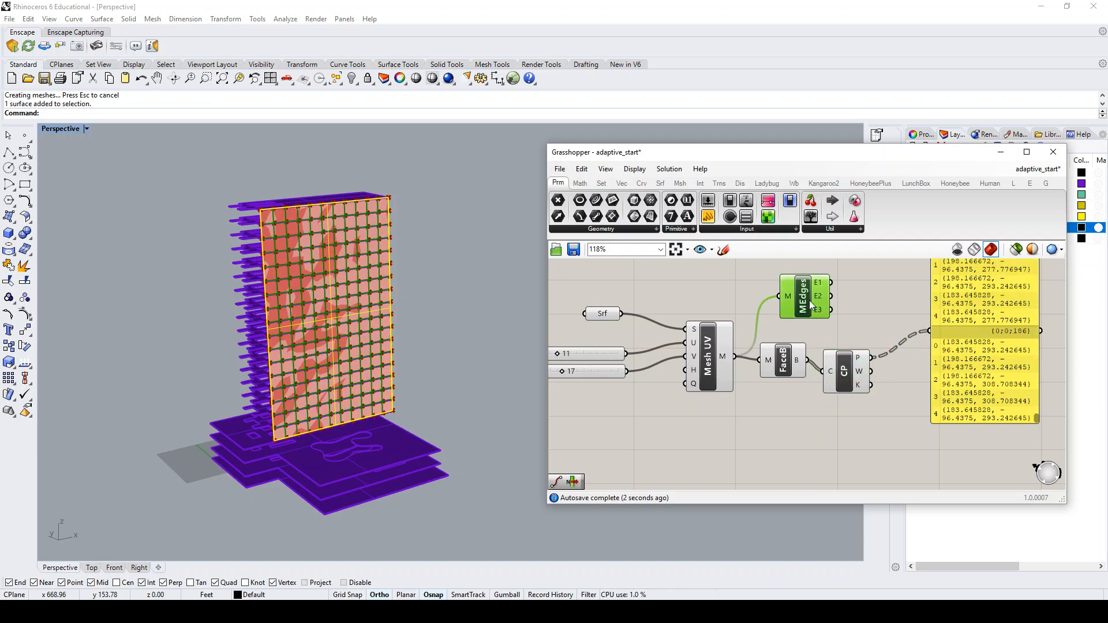
key("Delete")
scroll(800, 324, "down", 3)
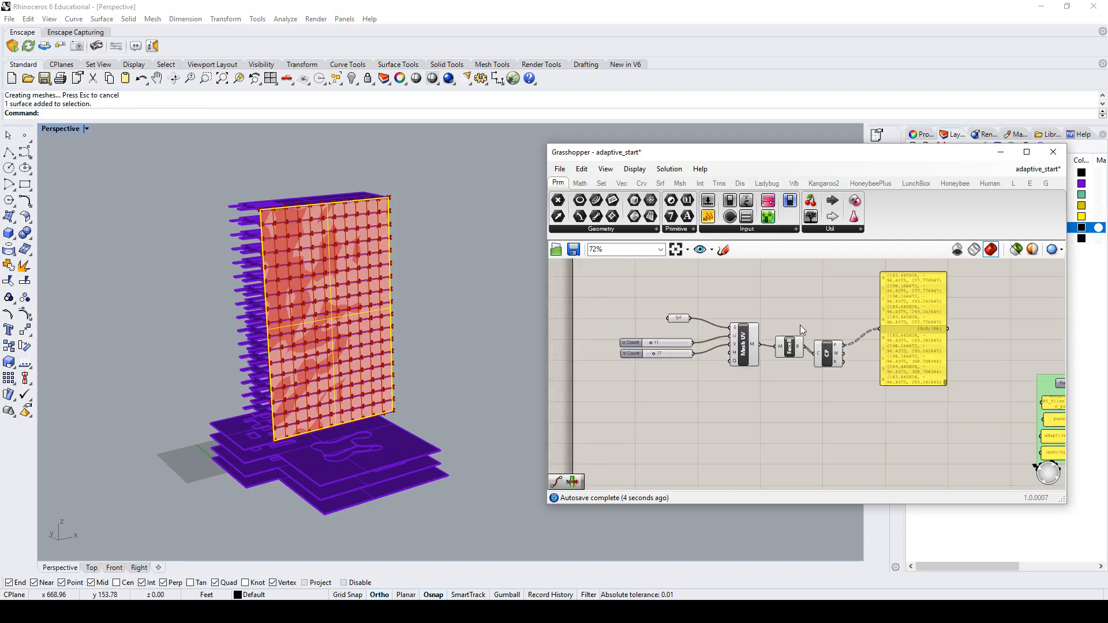
Scroll the points panel to its first branch and widen it so each coordinate fits on one line.
scroll(933, 274, "up", 4)
scroll(947, 370, "down", 1)
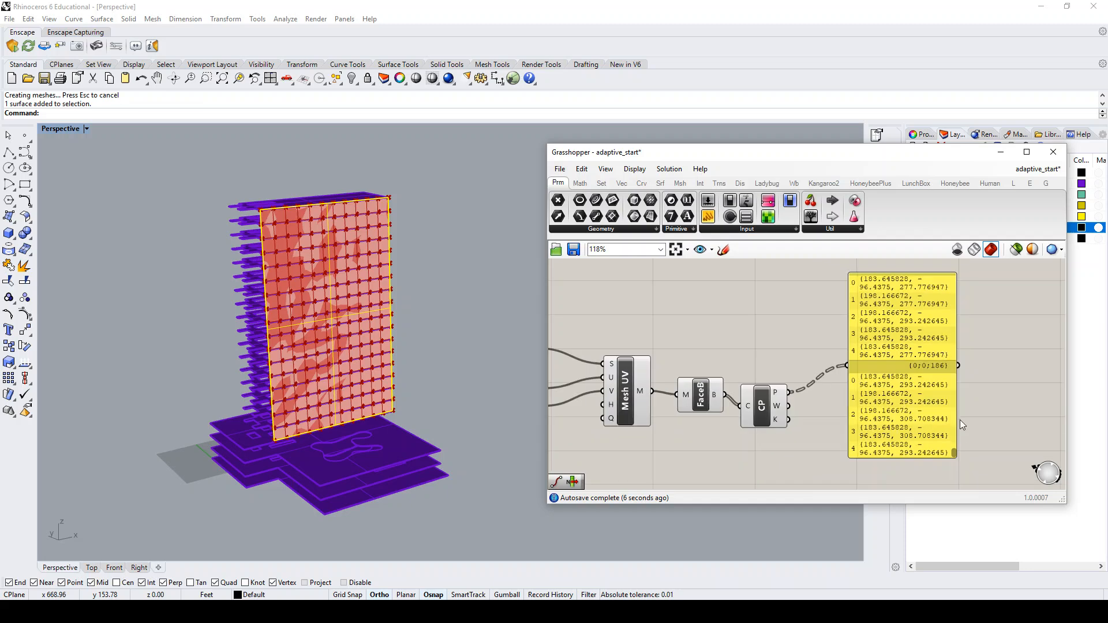
left_click_drag(955, 448, 958, 268)
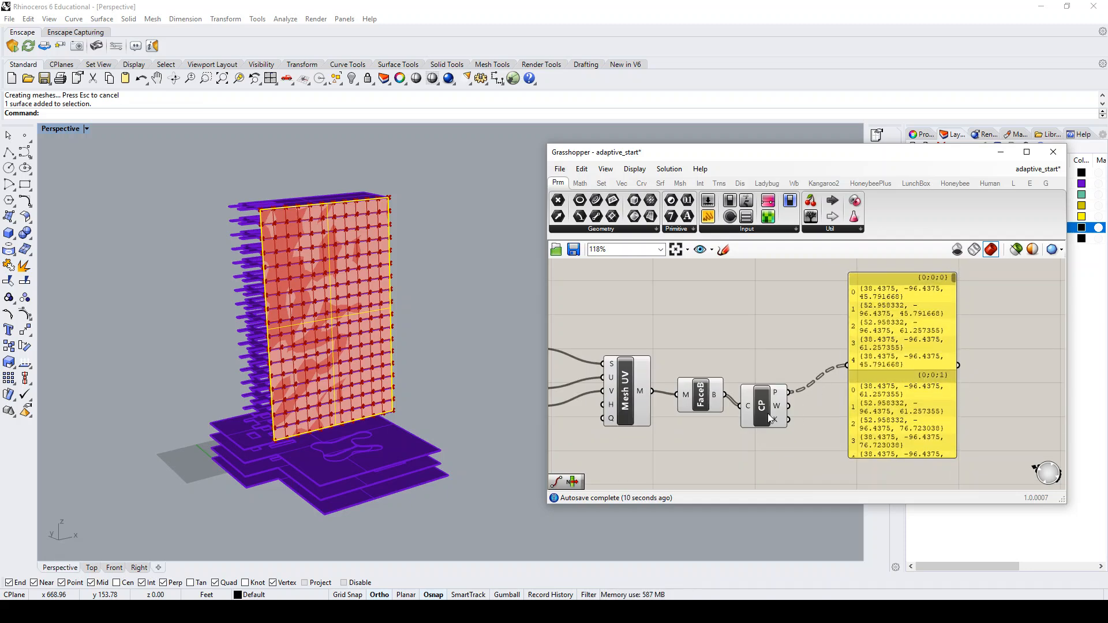
left_click_drag(759, 415, 760, 406)
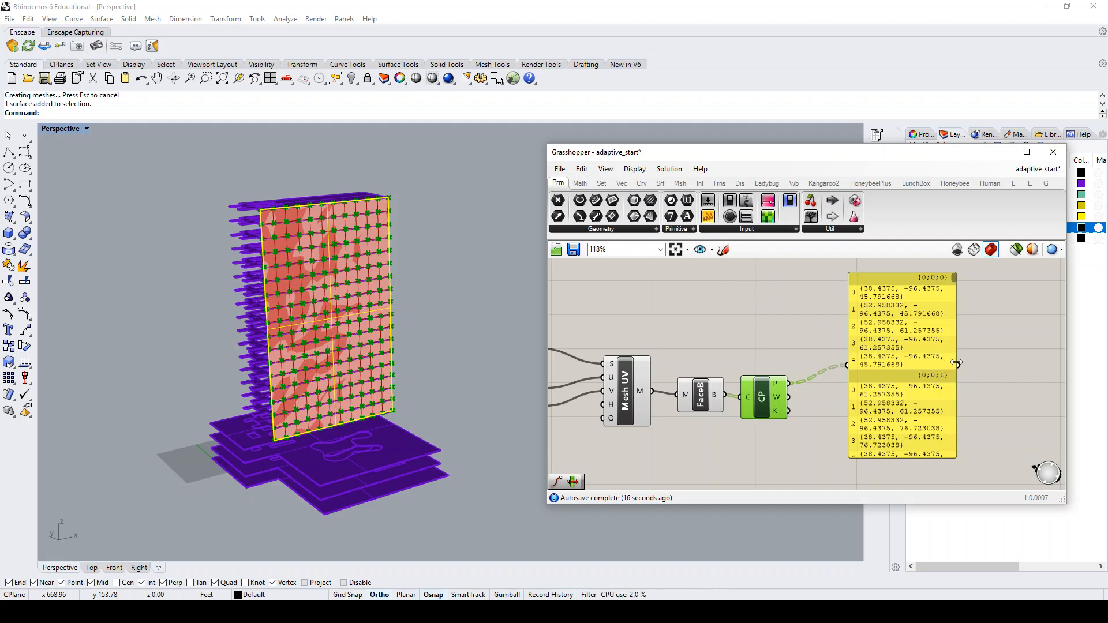
left_click_drag(956, 363, 1049, 363)
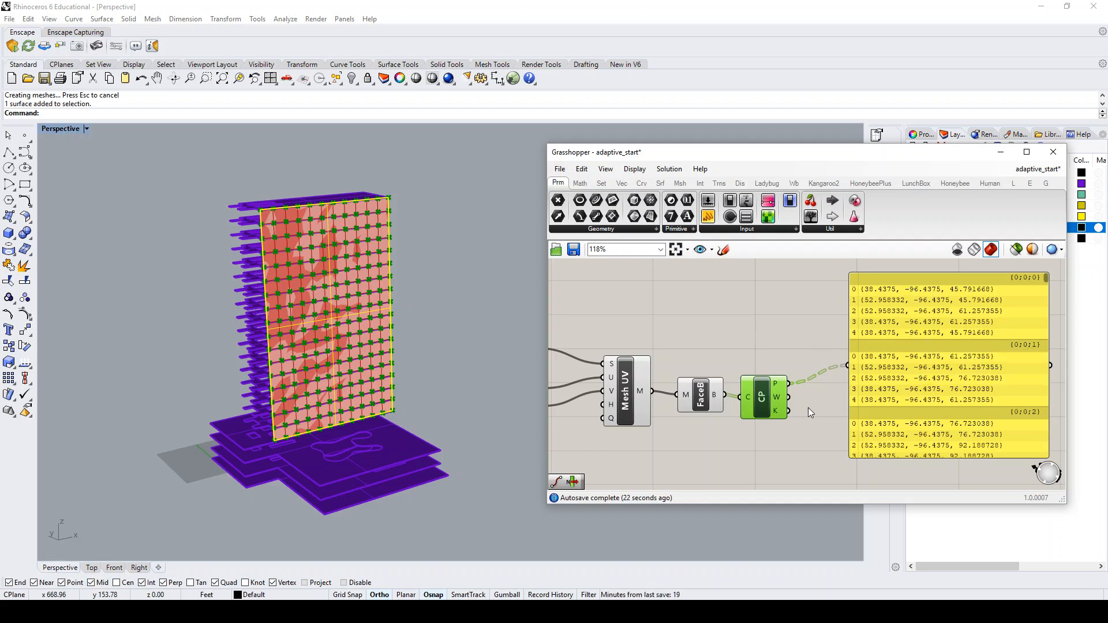
left_click_drag(772, 410, 769, 408)
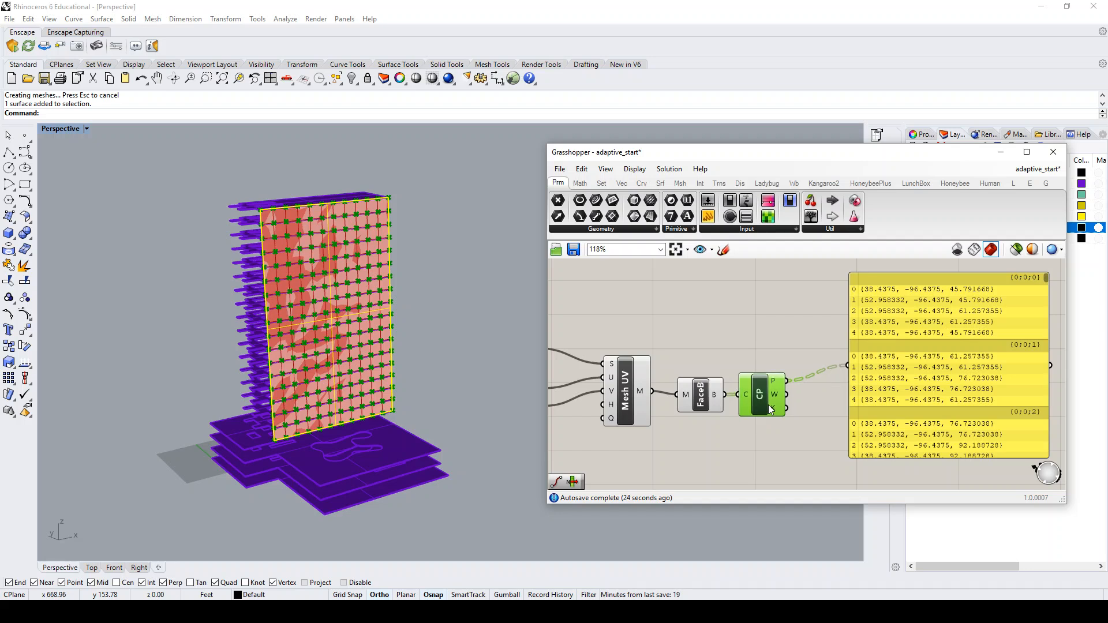
Add a Cull Nth component and place it just below the Control Points component.
left_click(737, 448)
double_click(738, 448)
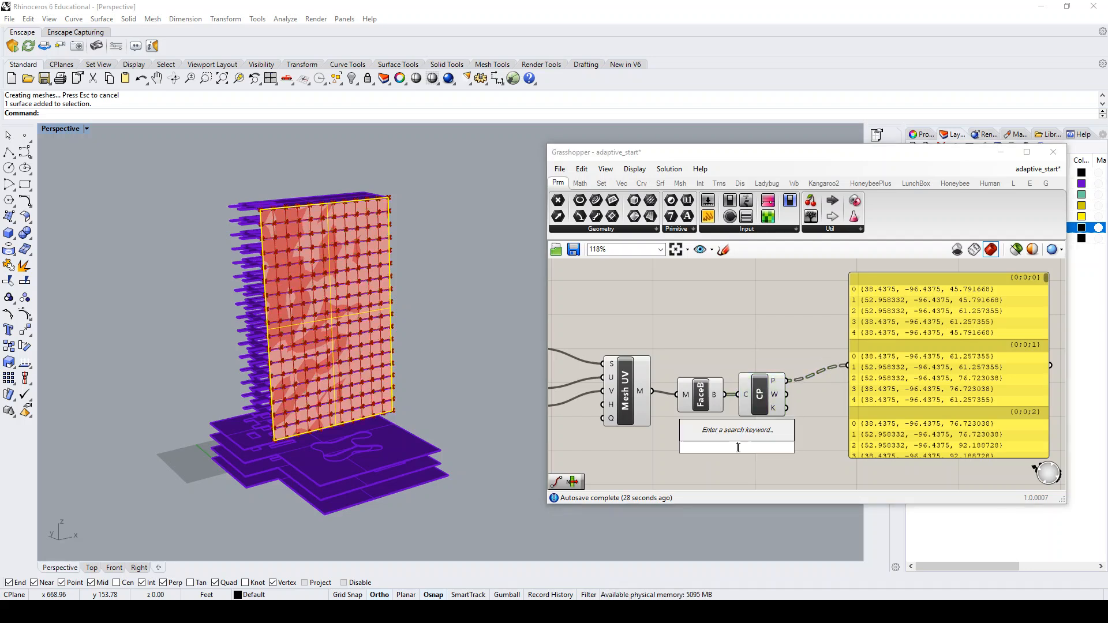
type("cull")
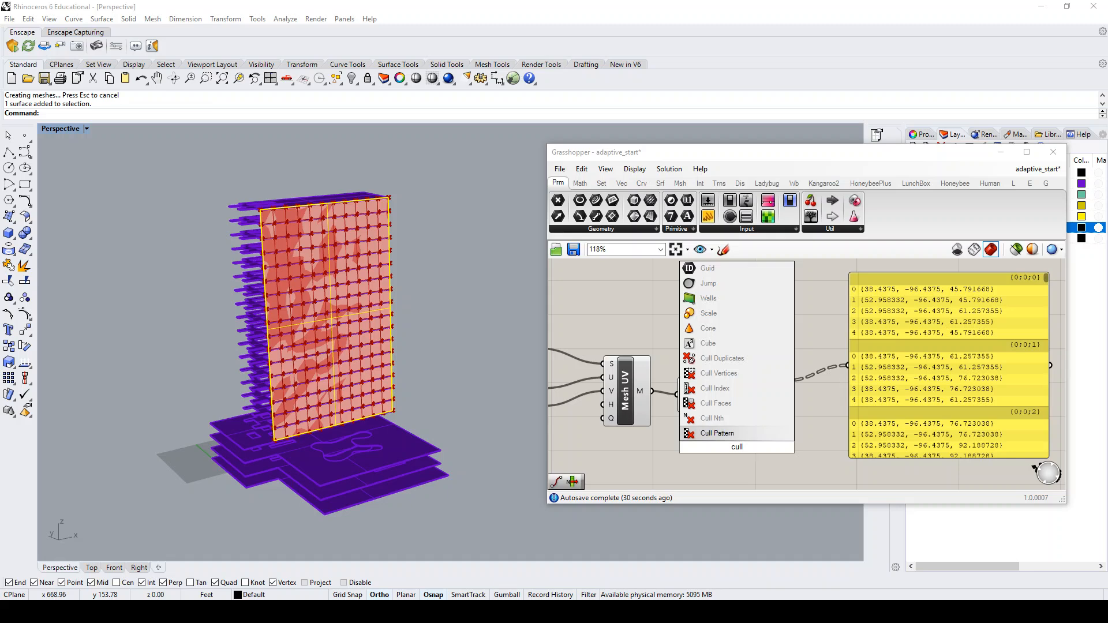
left_click(729, 420)
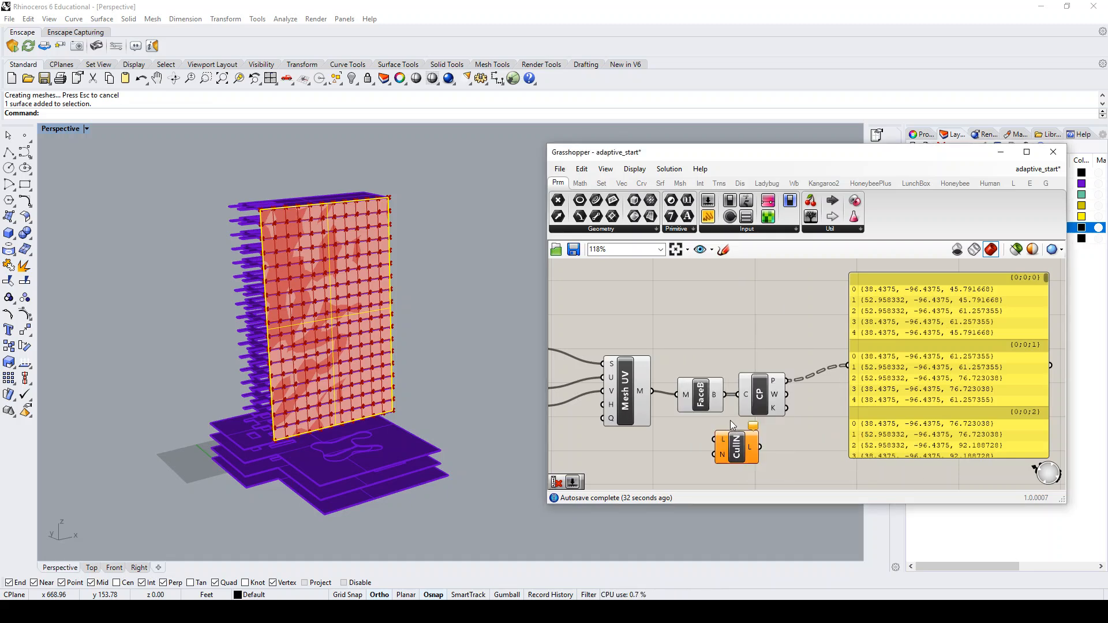
left_click_drag(749, 465, 765, 465)
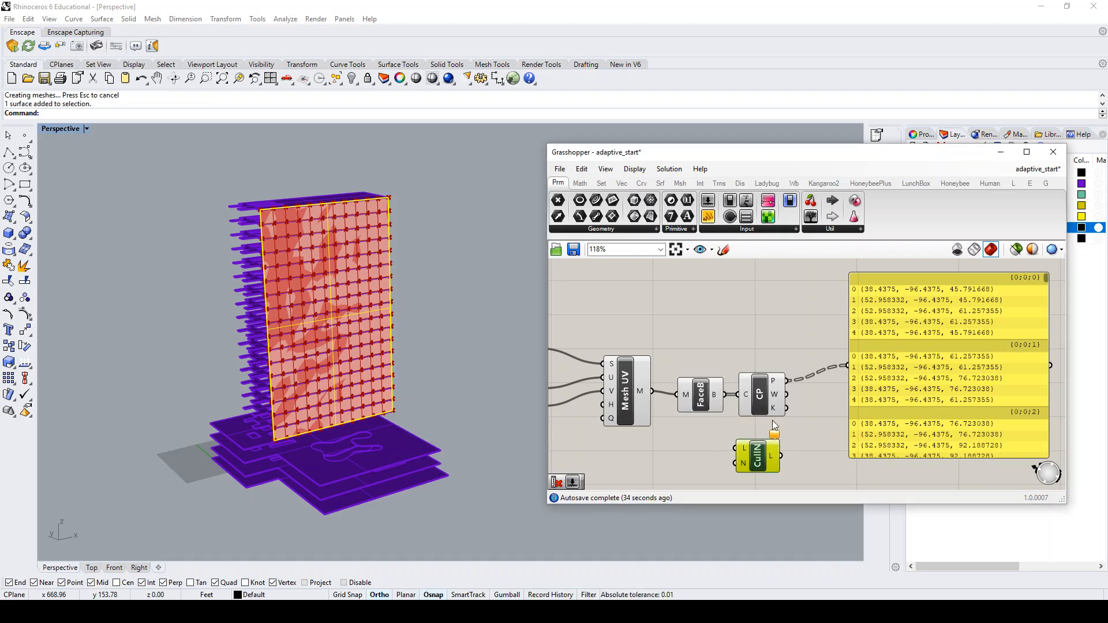
scroll(796, 387, "up", 2)
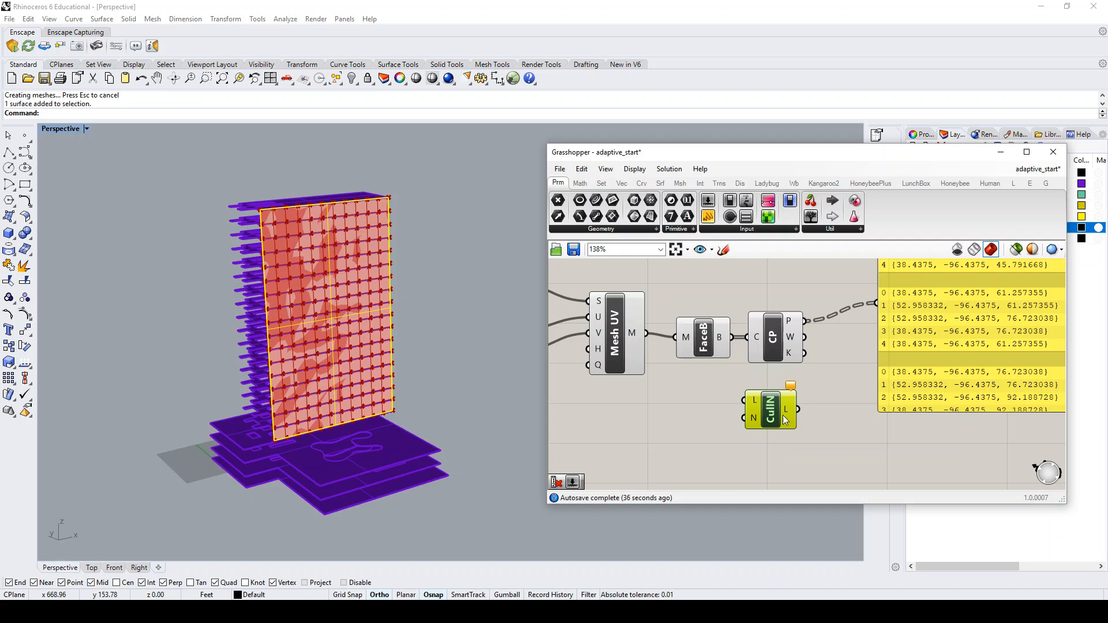
scroll(802, 423, "down", 2)
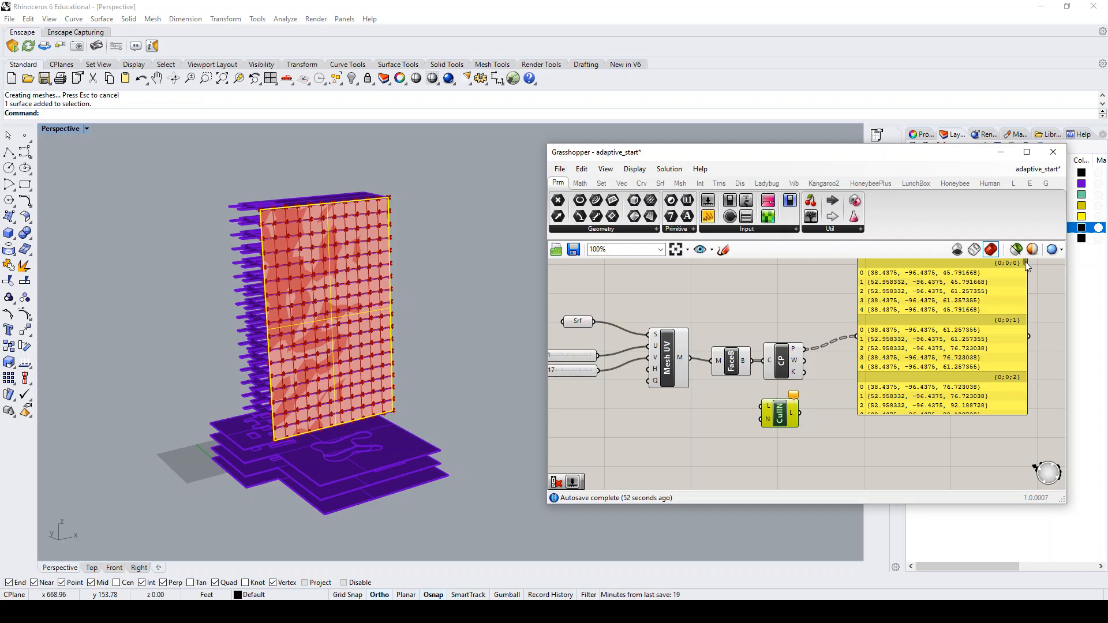
left_click_drag(1025, 262, 1054, 257)
Connect the Control Points output to the Cull Nth list input and add a number slider set to 5 beside it.
left_click_drag(804, 360, 738, 432)
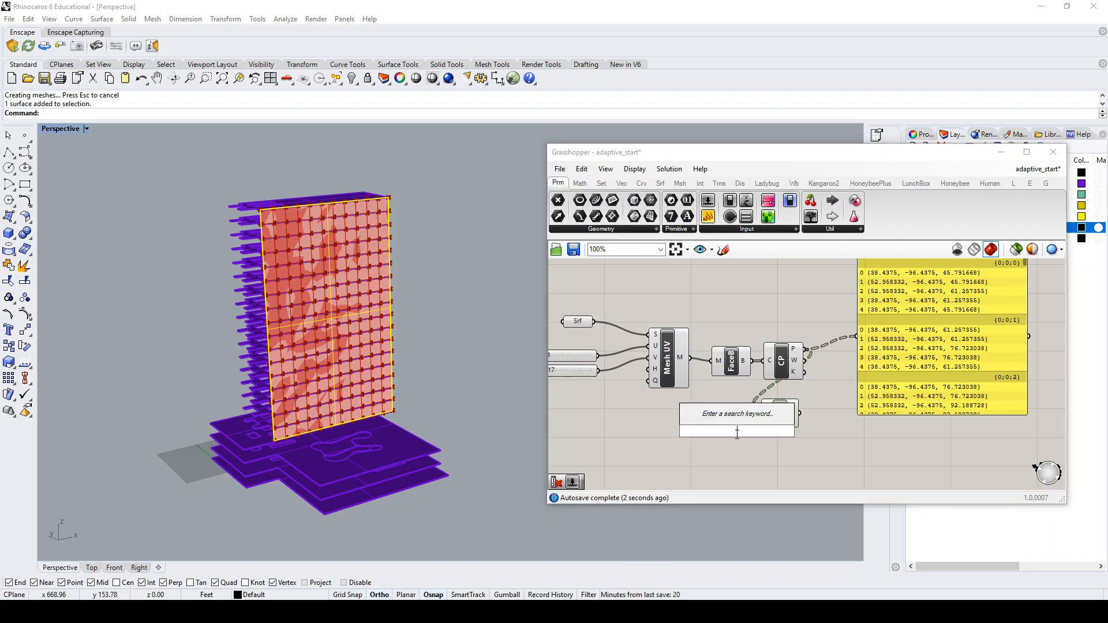
type("5")
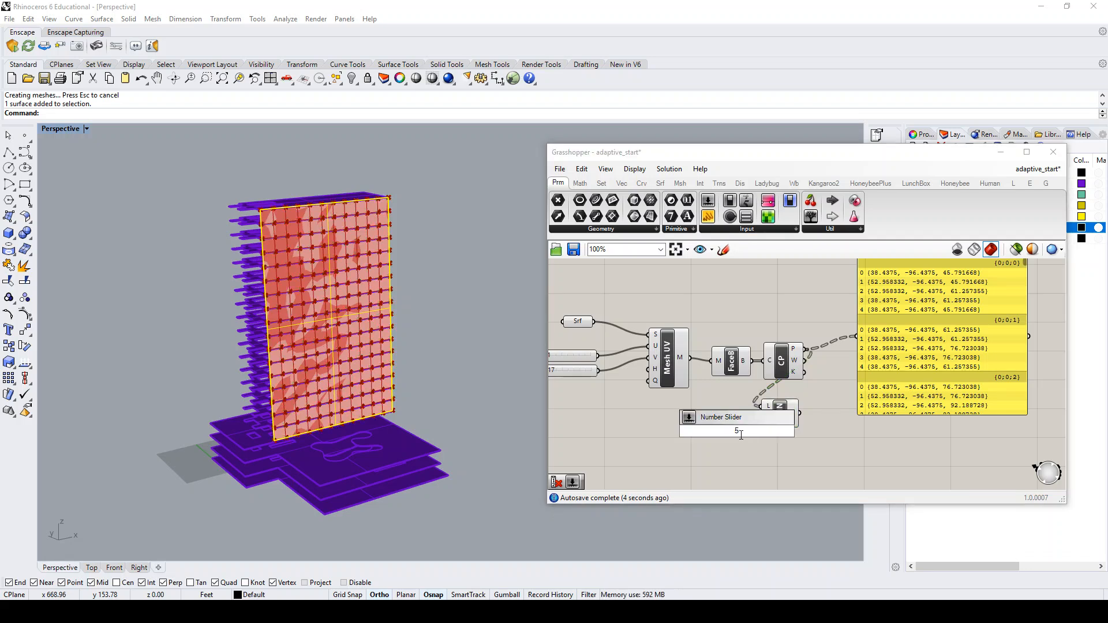
left_click(753, 417)
left_click_drag(701, 432, 656, 425)
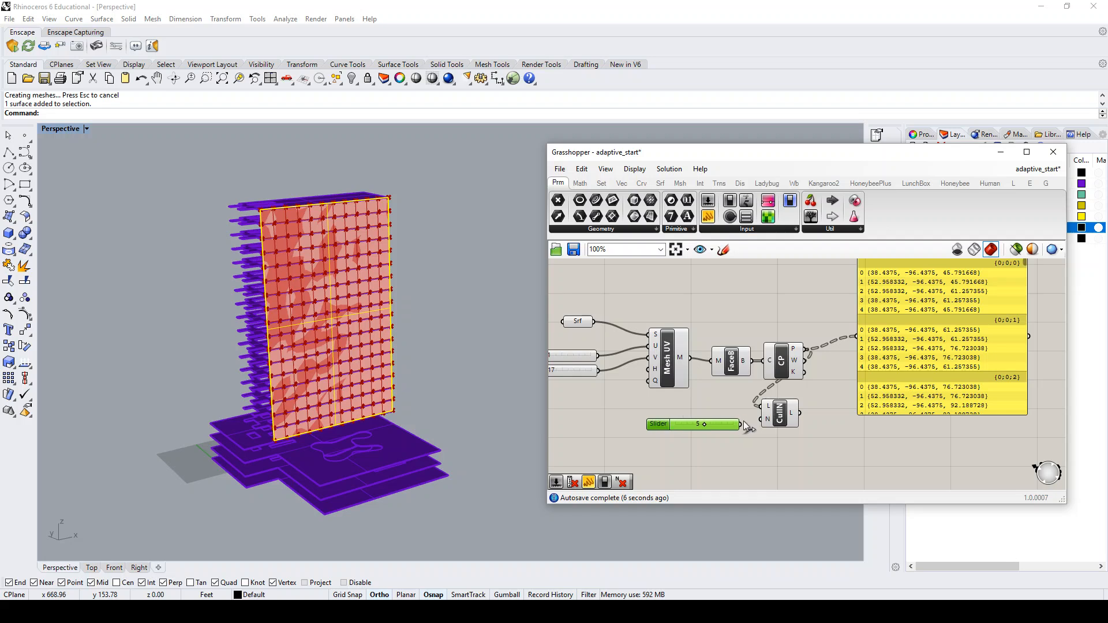
Connect the slider to the Cull Nth frequency input, feed the culled list to the panel, and shift Cull Nth closer to it.
mouse_move(741, 424)
left_mouse_down()
mouse_move(807, 415)
mouse_move(856, 335)
mouse_move(888, 334)
mouse_move(898, 356)
left_mouse_up()
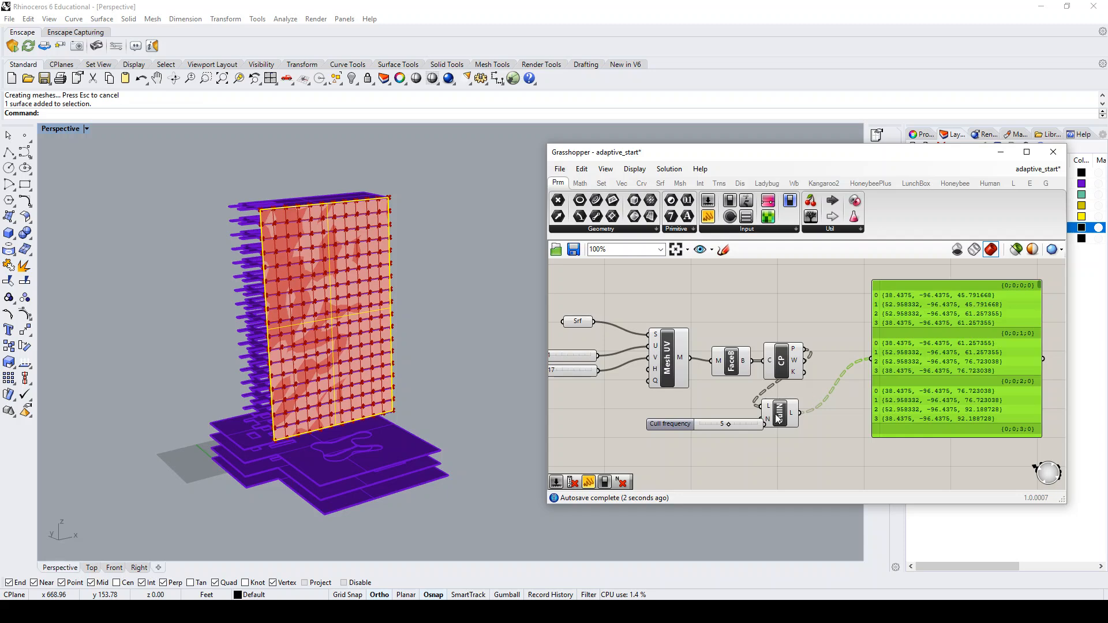
left_click_drag(779, 419, 814, 411)
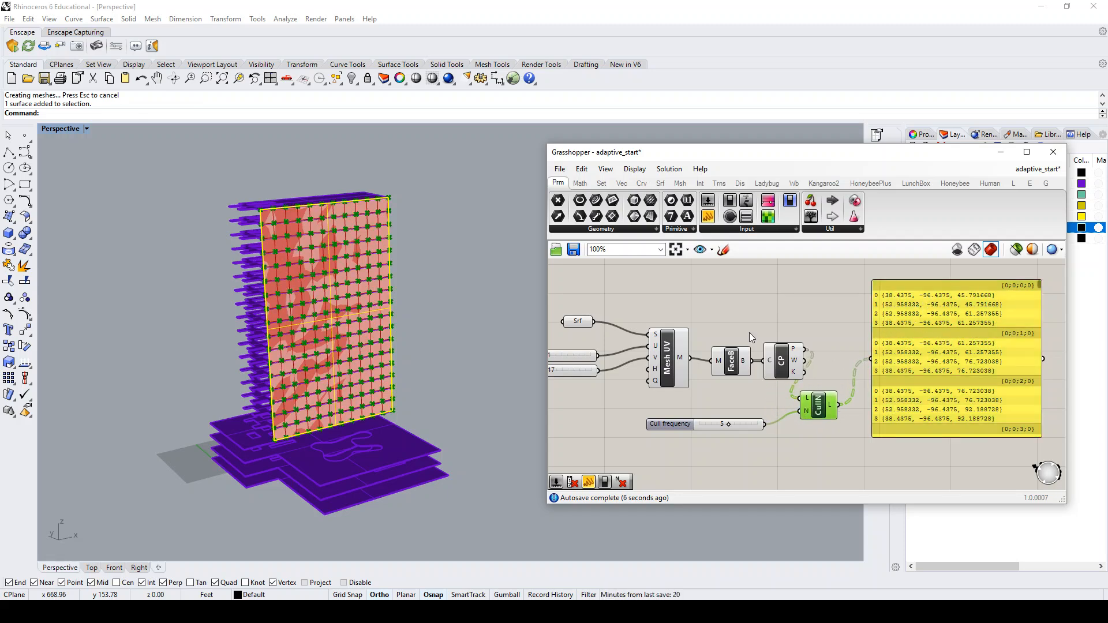
scroll(736, 333, "down", 3)
scroll(809, 387, "up", 3)
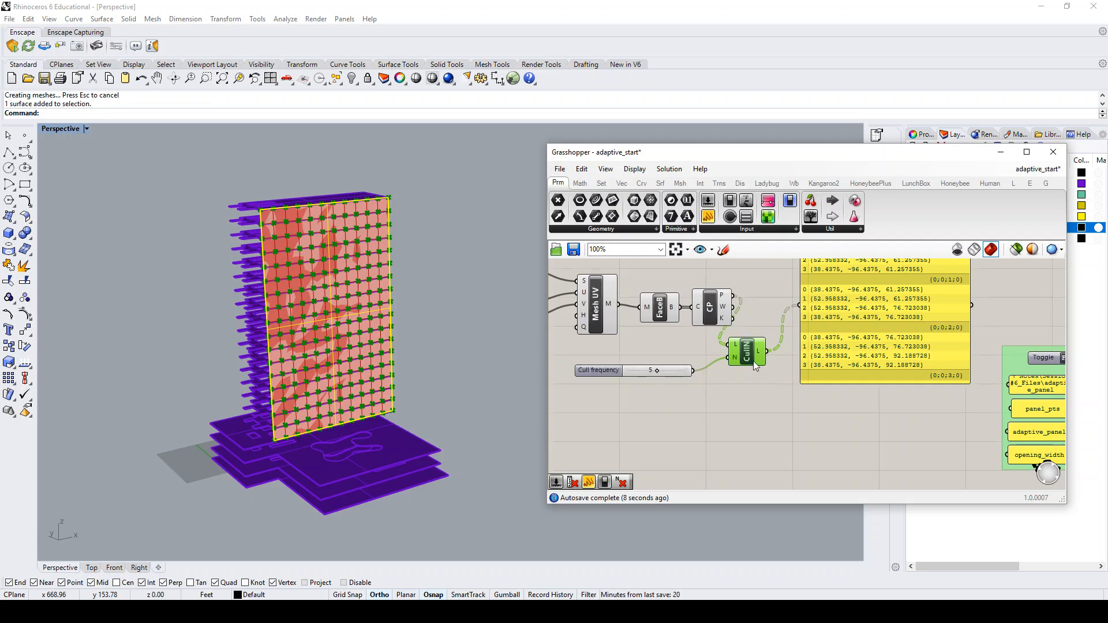
Place Cull Nth right beside Control Points, raise its frequency slider beneath the components, and shift the points panel up and away.
left_click_drag(746, 356, 770, 325)
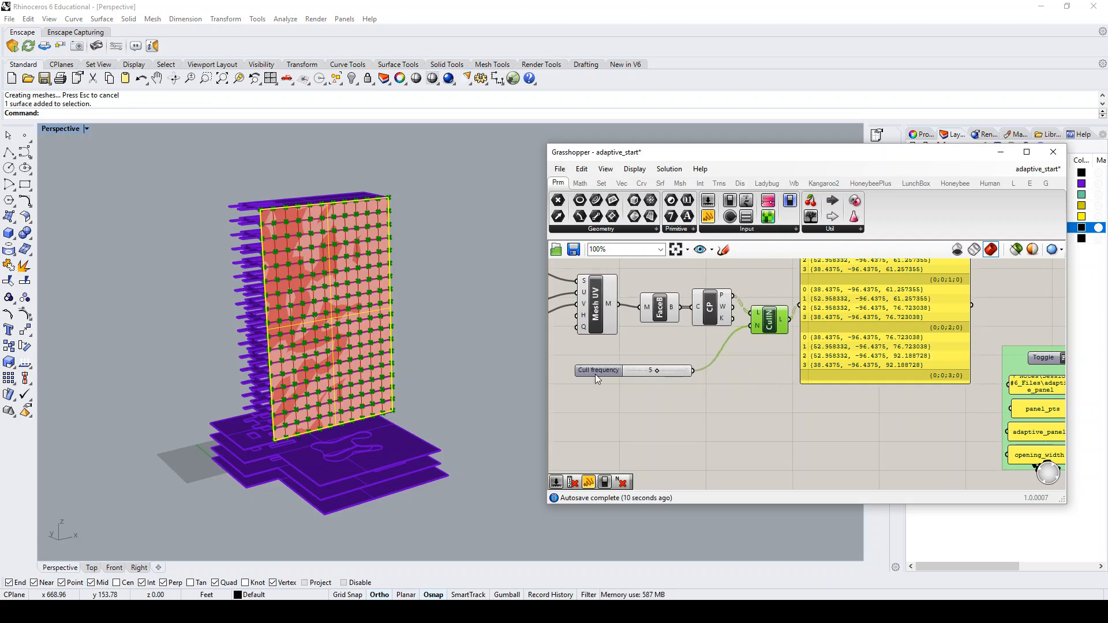
left_click_drag(595, 374, 615, 353)
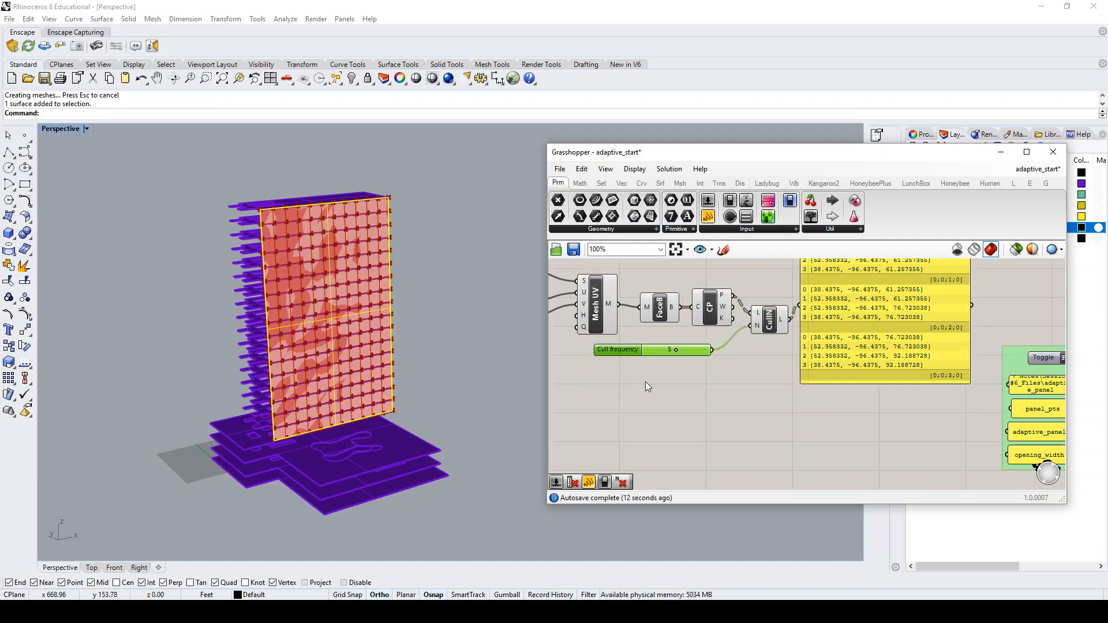
scroll(646, 383, "down", 2)
left_click_drag(814, 360, 846, 320)
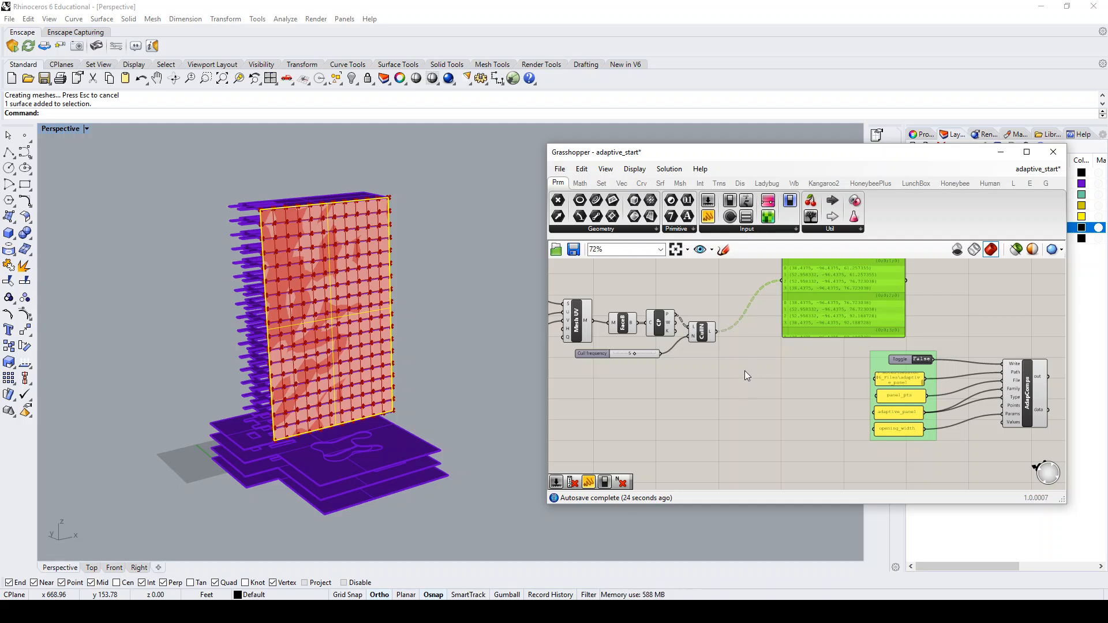
Add a Random component in the empty canvas area below Cull Nth, beside the grouped parameter panels.
scroll(745, 370, "down", 2)
scroll(755, 390, "up", 2)
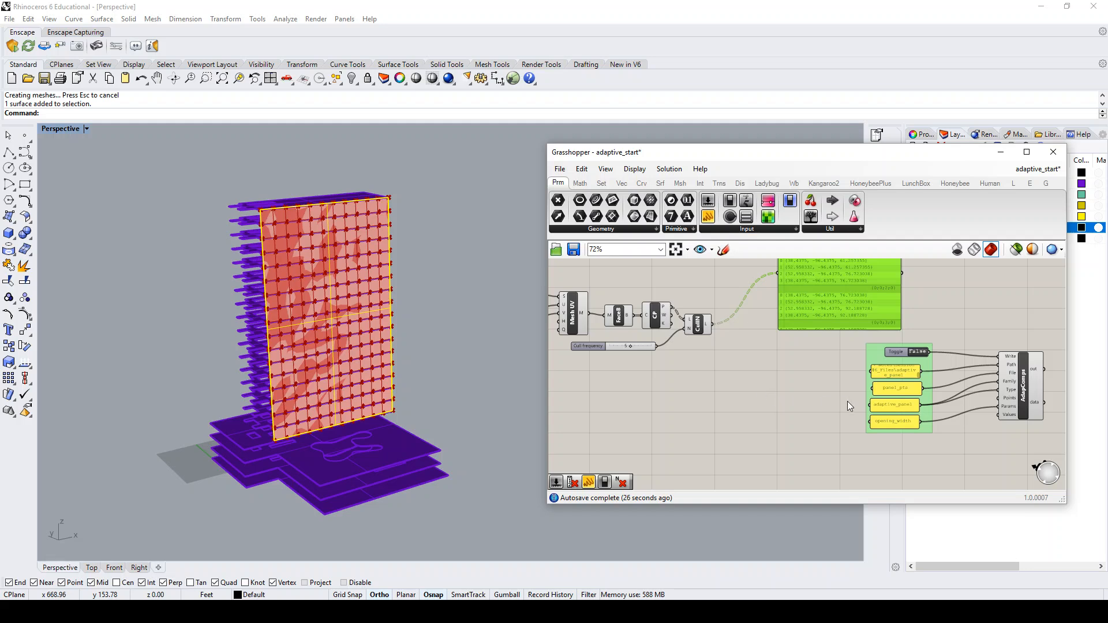
scroll(848, 406, "up", 1)
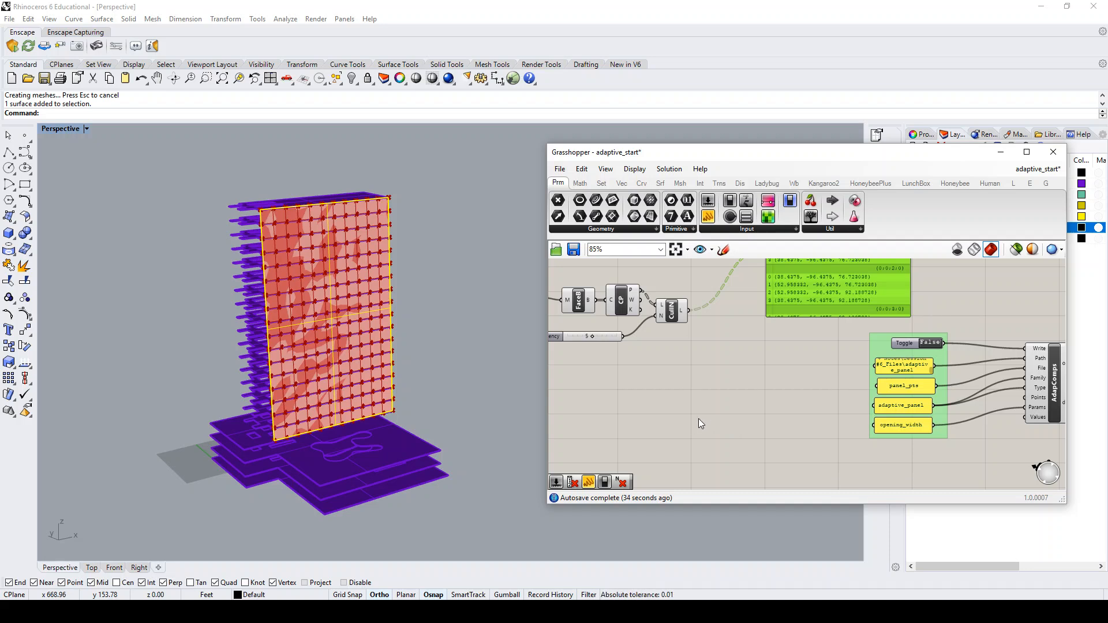
double_click(713, 414)
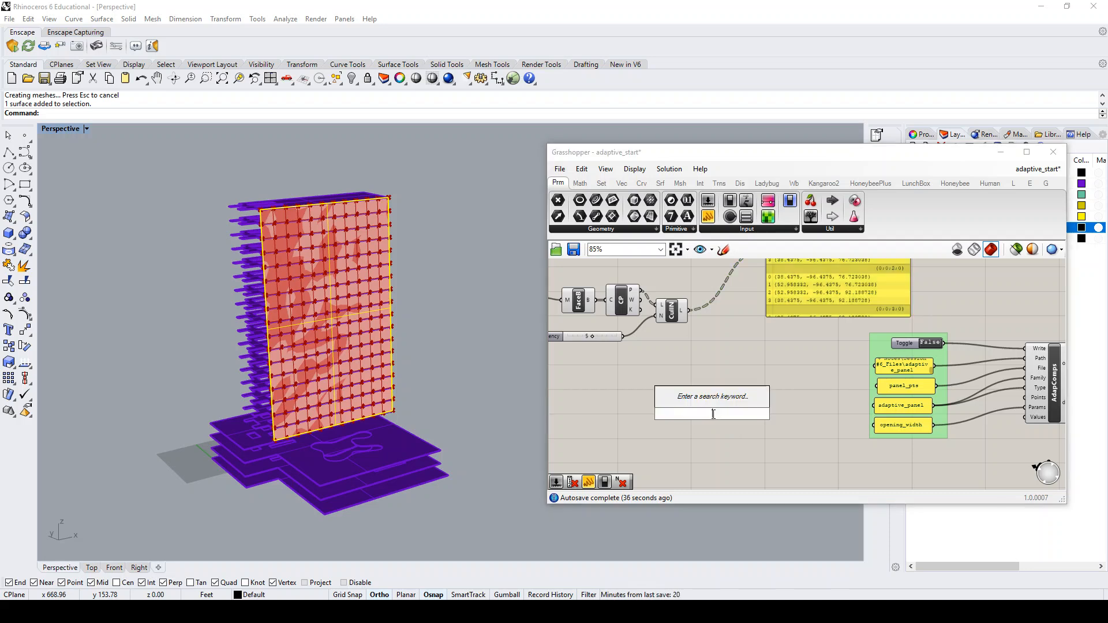
type("random")
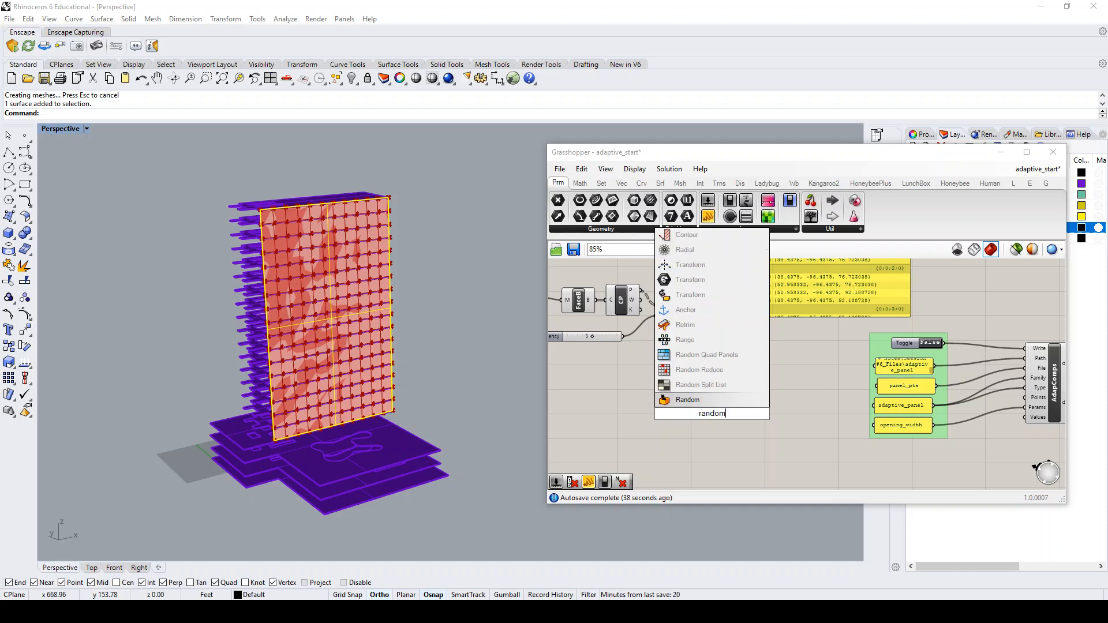
left_click(688, 400)
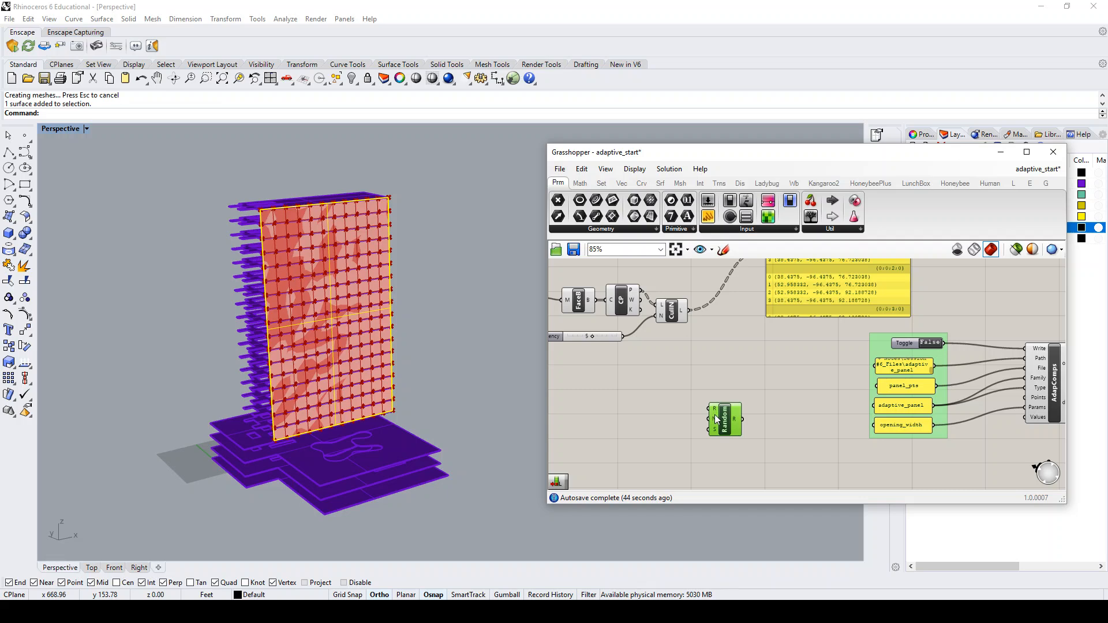
scroll(713, 411, "up", 1)
scroll(714, 411, "down", 1)
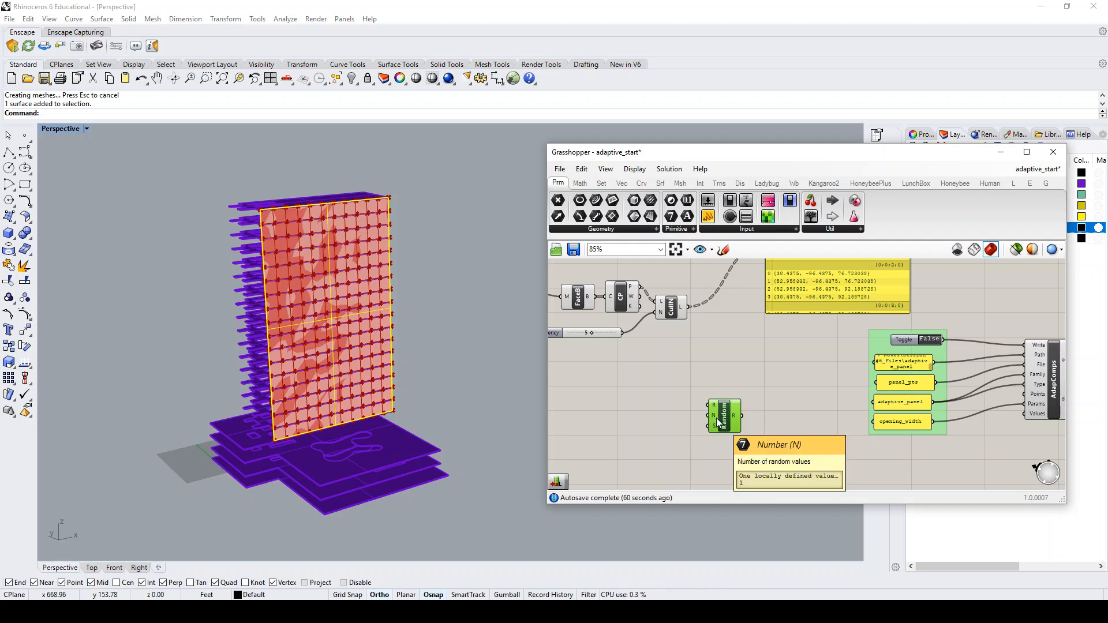
left_click_drag(722, 422, 731, 423)
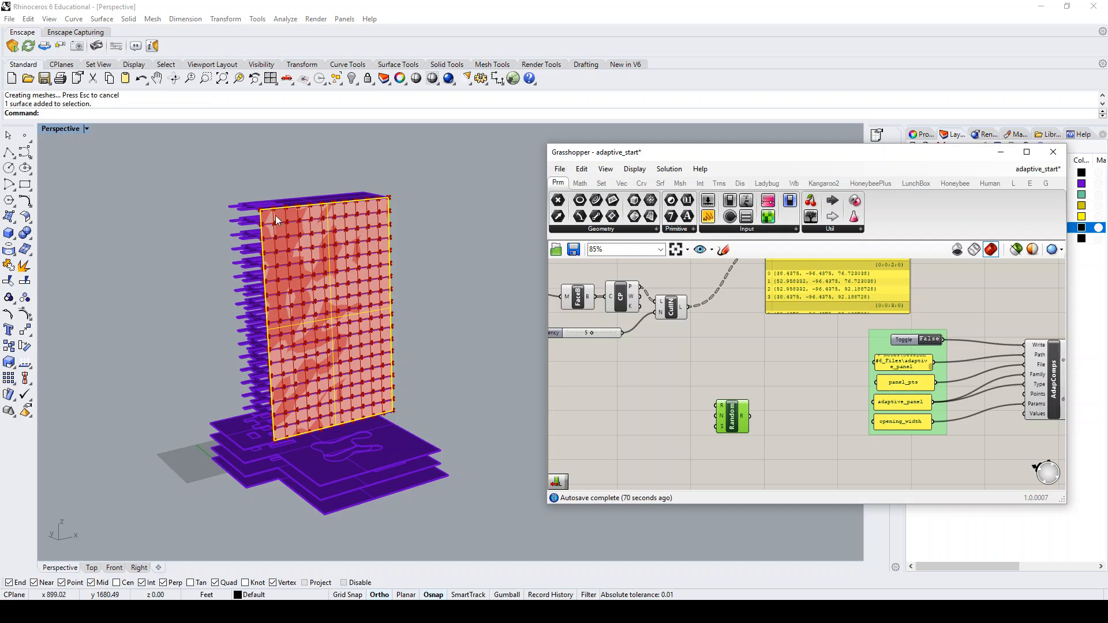
scroll(276, 216, "up", 4)
scroll(276, 216, "down", 3)
scroll(275, 216, "up", 1)
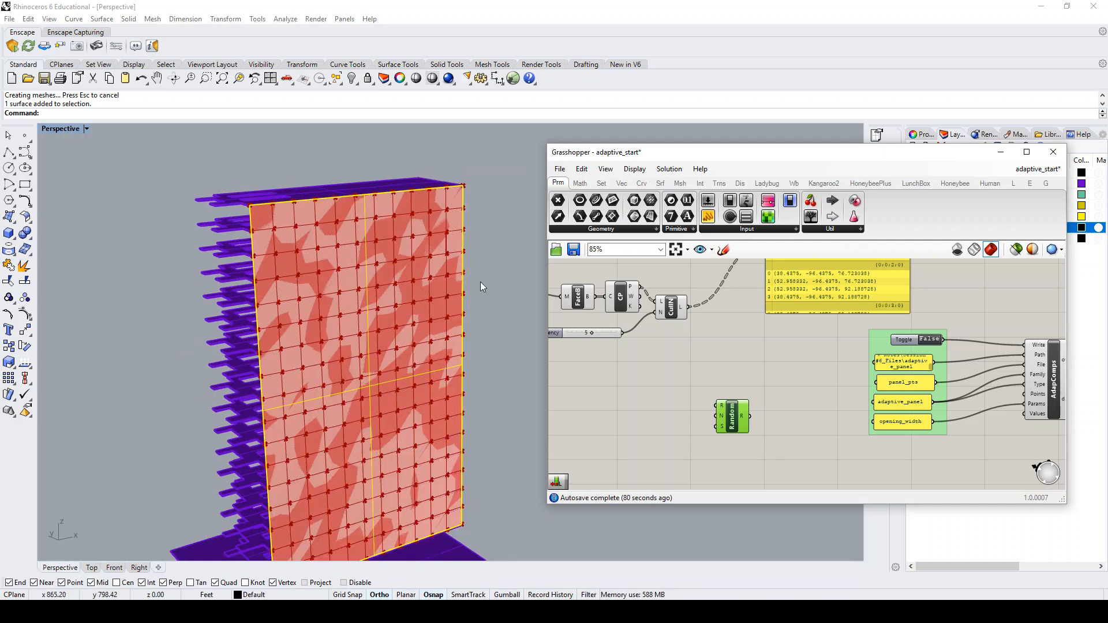
scroll(750, 414, "down", 1)
scroll(709, 408, "up", 1)
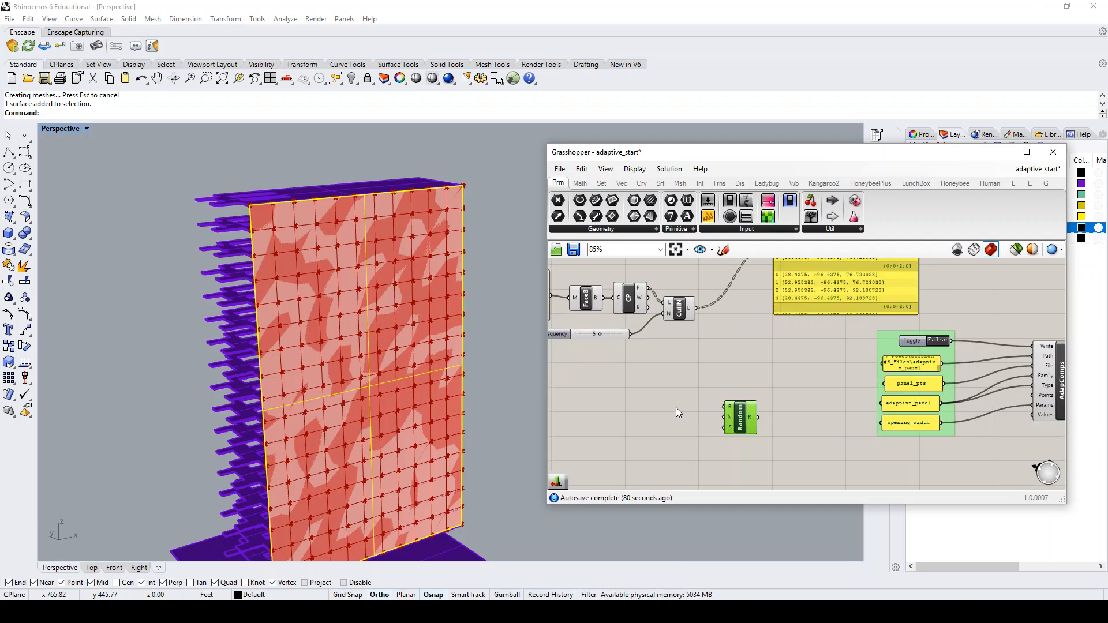
Add a Construct Domain component just before the Random component.
double_click(658, 405)
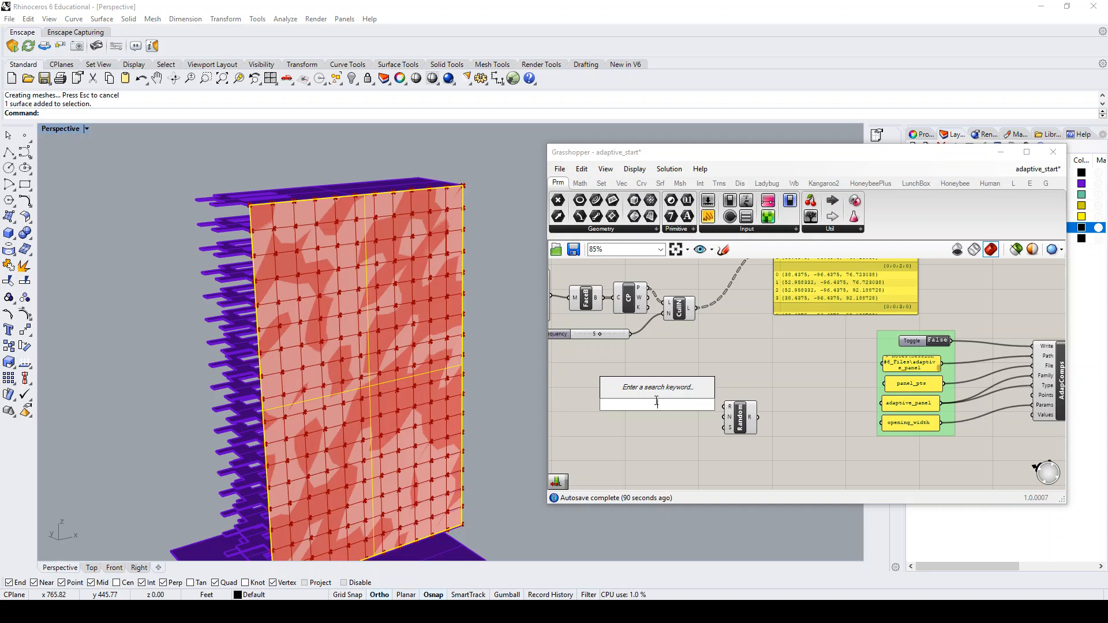
type("cons")
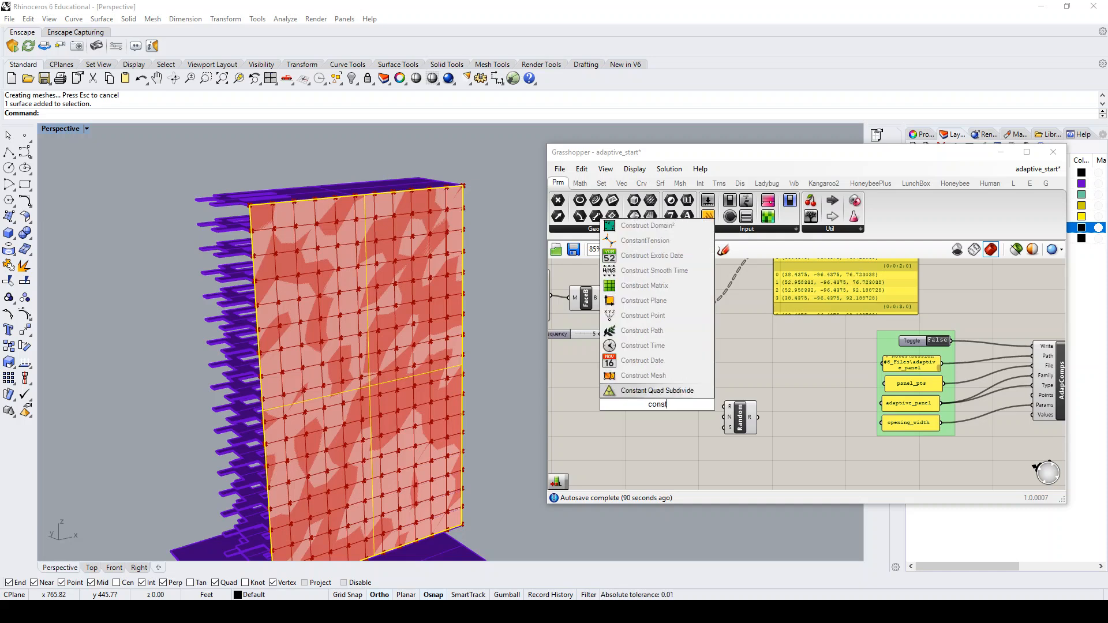
type("t")
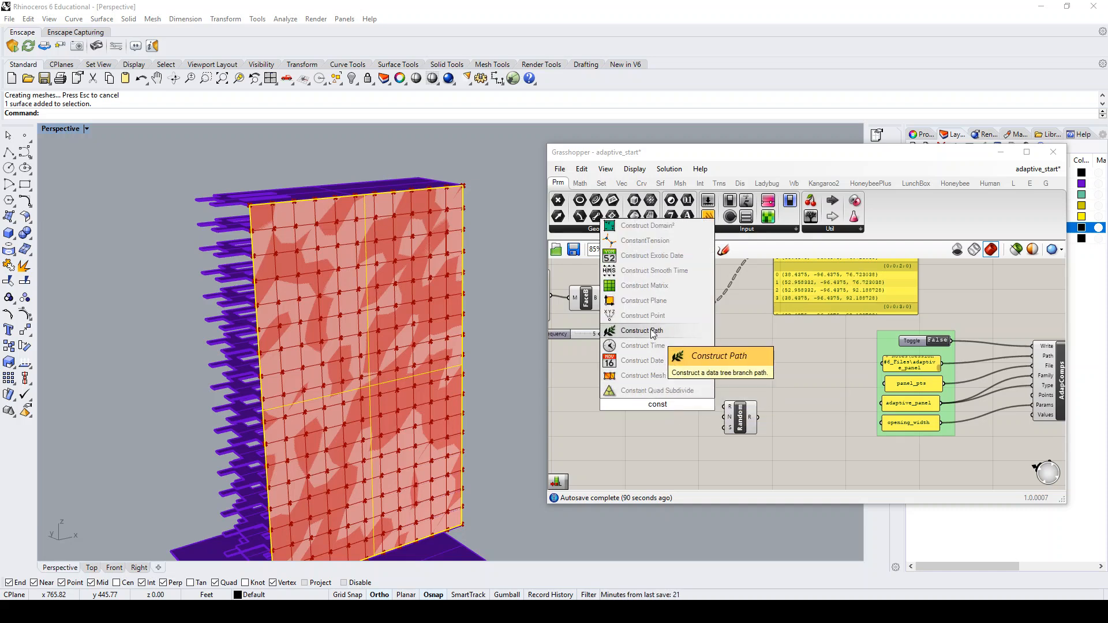
key("BackSpace")
key("BackSpace")
key("BackSpace")
key("BackSpace")
key("BackSpace")
type("dom")
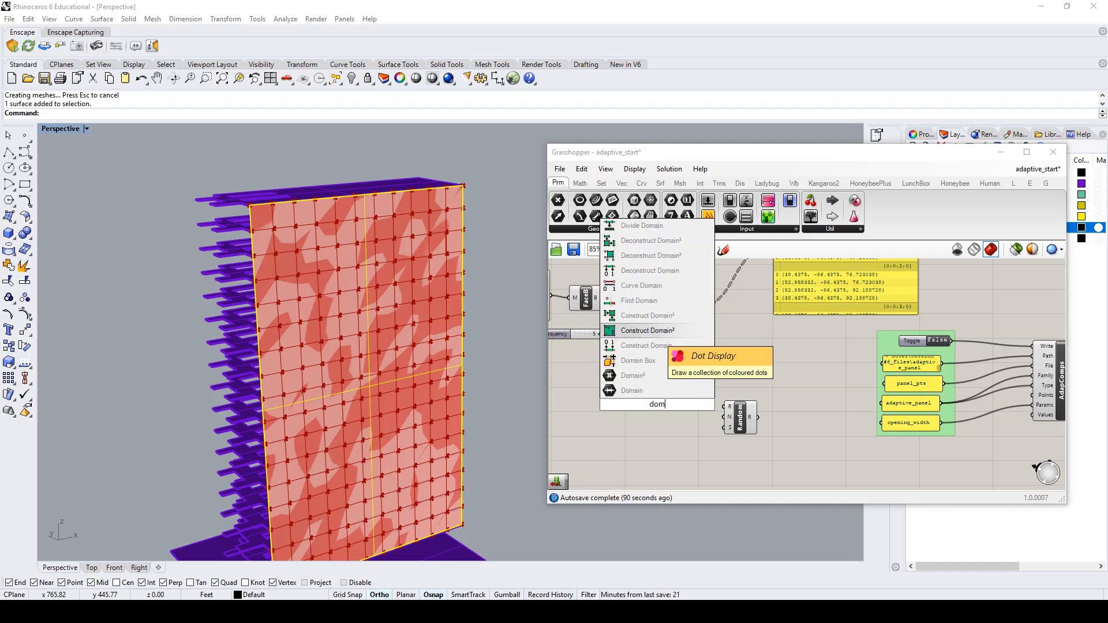
type("ain")
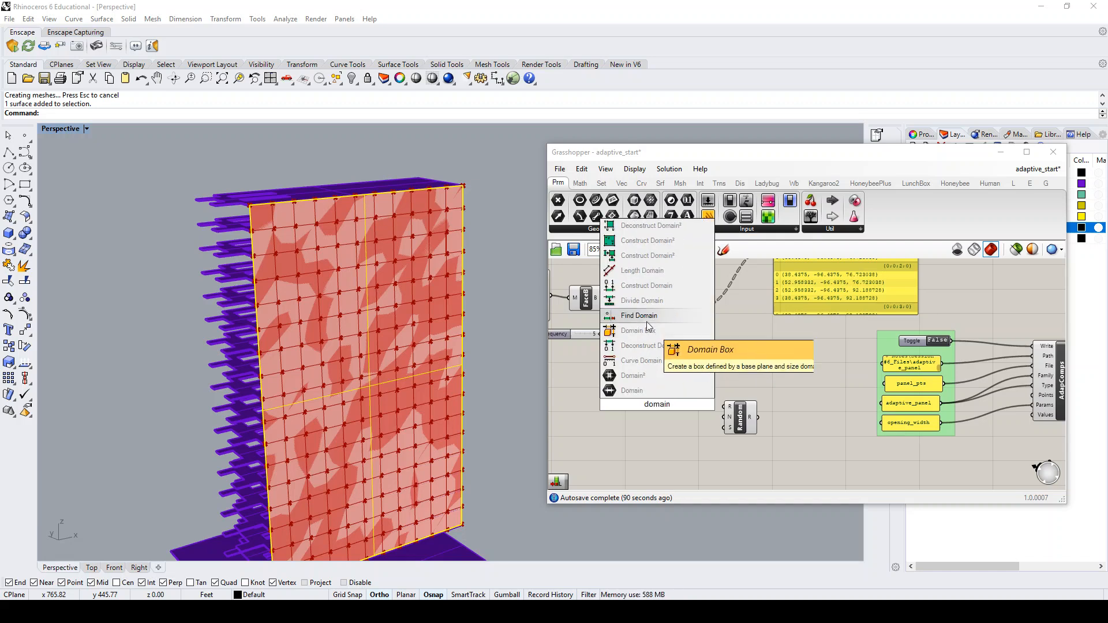
left_click(651, 288)
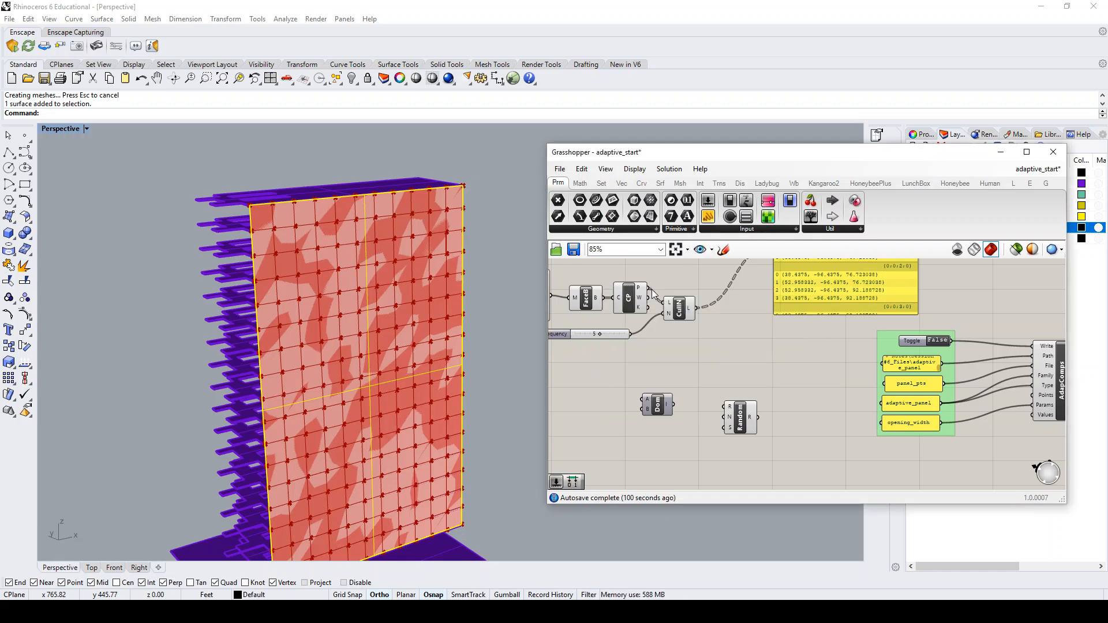
Add a number slider set to 2, connect it to Construct Domain's start input, and shift Construct Domain to make room.
double_click(590, 392)
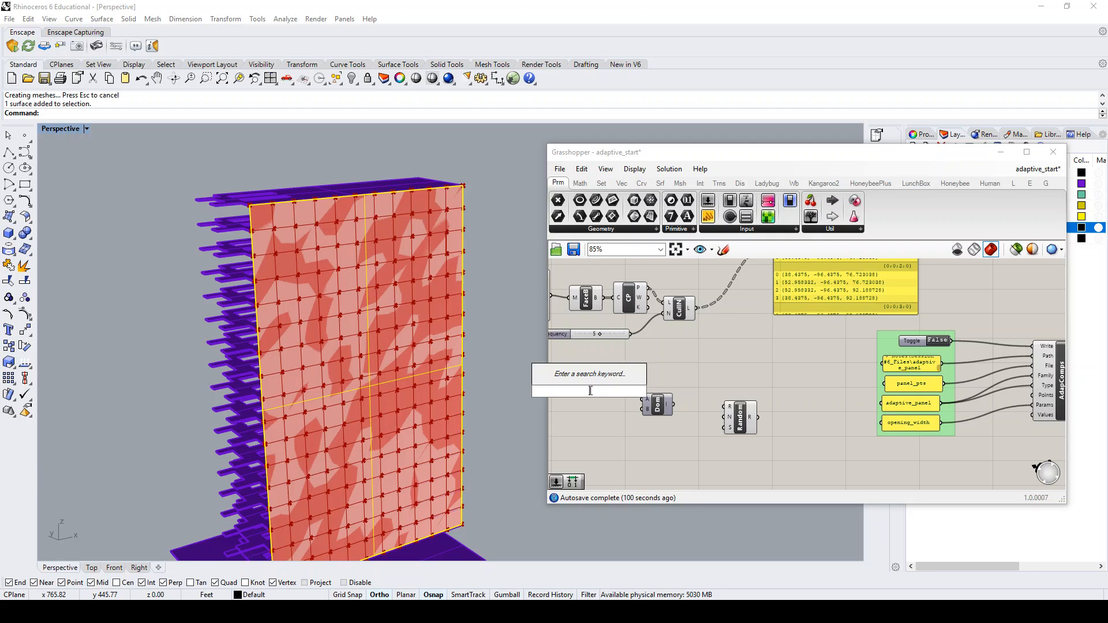
type("slider")
key("Return")
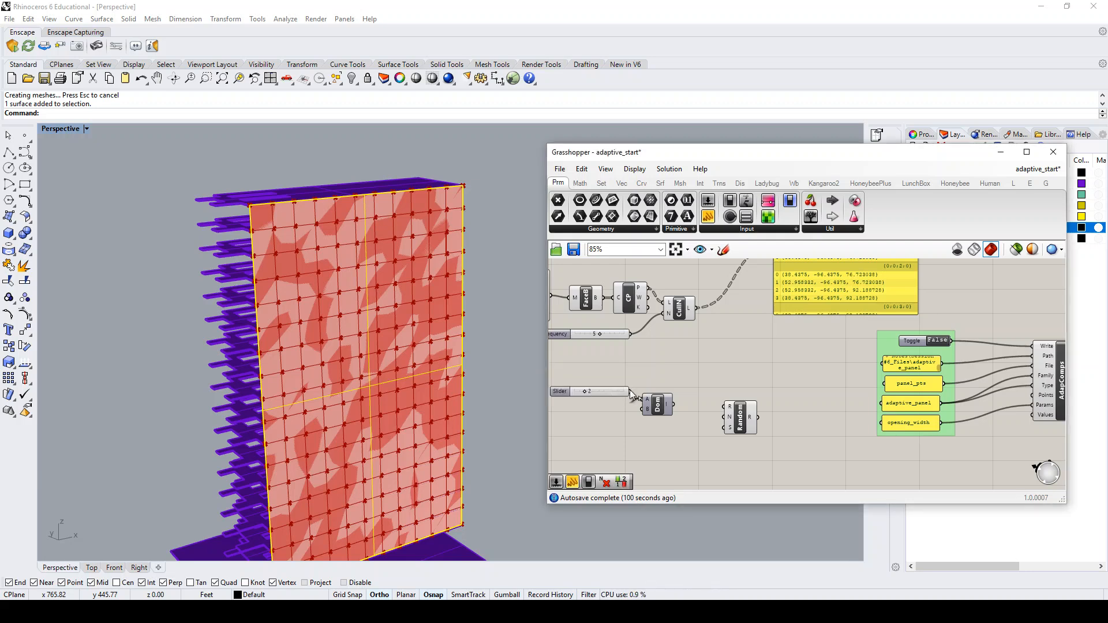
left_click_drag(631, 392, 644, 409)
key("ctrl+z")
mouse_move(659, 404)
left_mouse_down()
mouse_move(673, 404)
mouse_move(656, 396)
left_mouse_up()
Add a number slider set to 8 for the domain end input and connect the domain output to Random's range input.
double_click(599, 408)
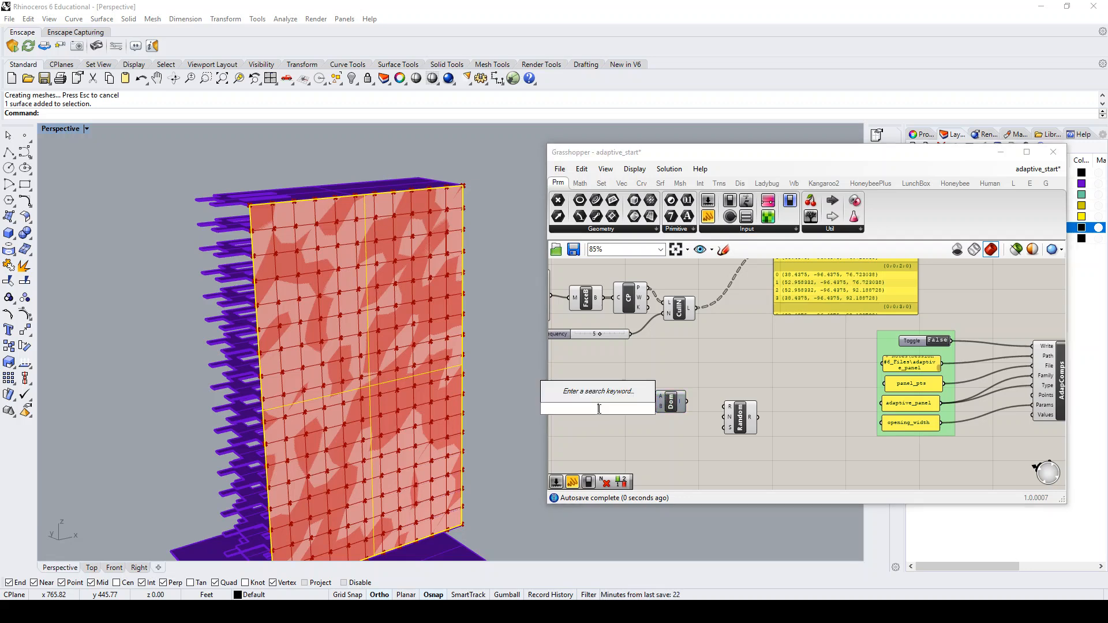
type("8")
key("Return")
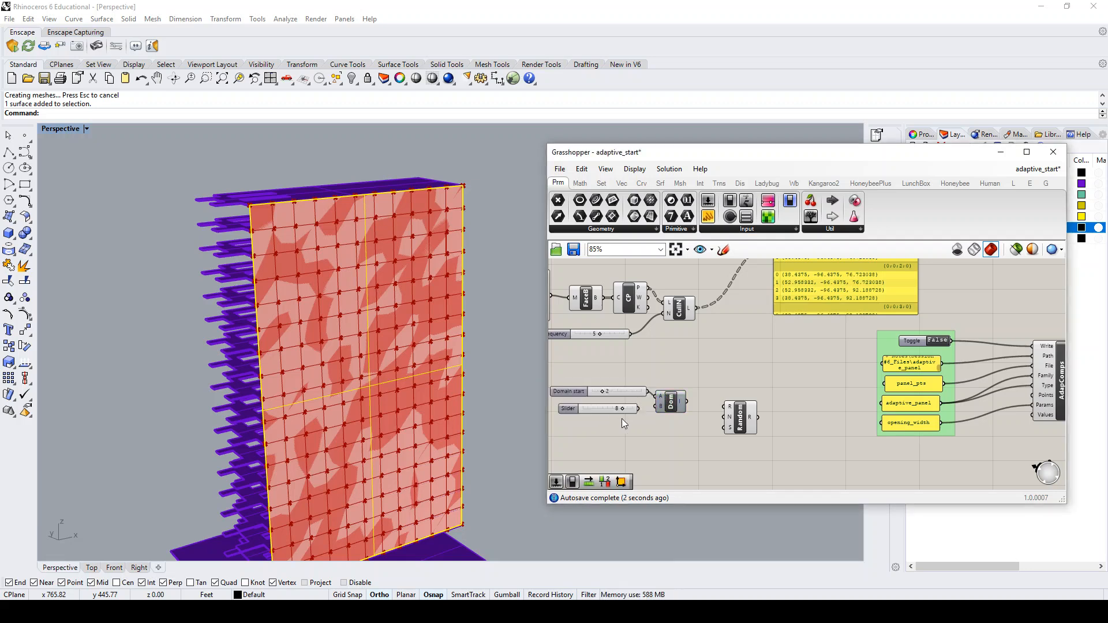
left_click_drag(638, 409, 691, 407)
left_click(680, 406)
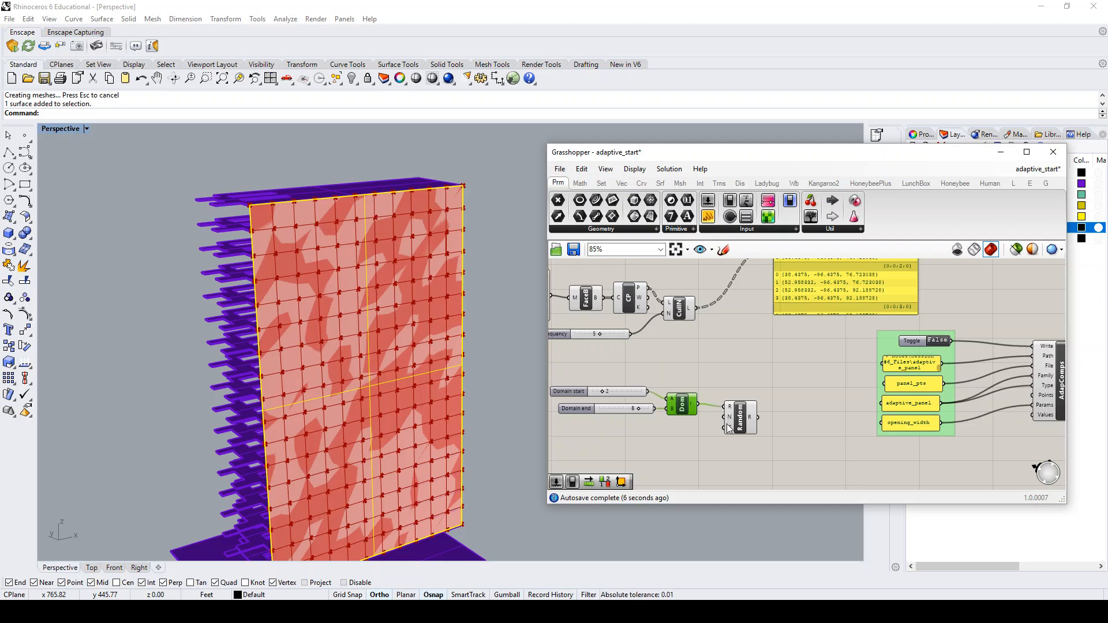
Add a List Length component, feed it the Face Boundaries output, and connect its length to Random's number input.
scroll(729, 446, "down", 2)
scroll(726, 369, "up", 2)
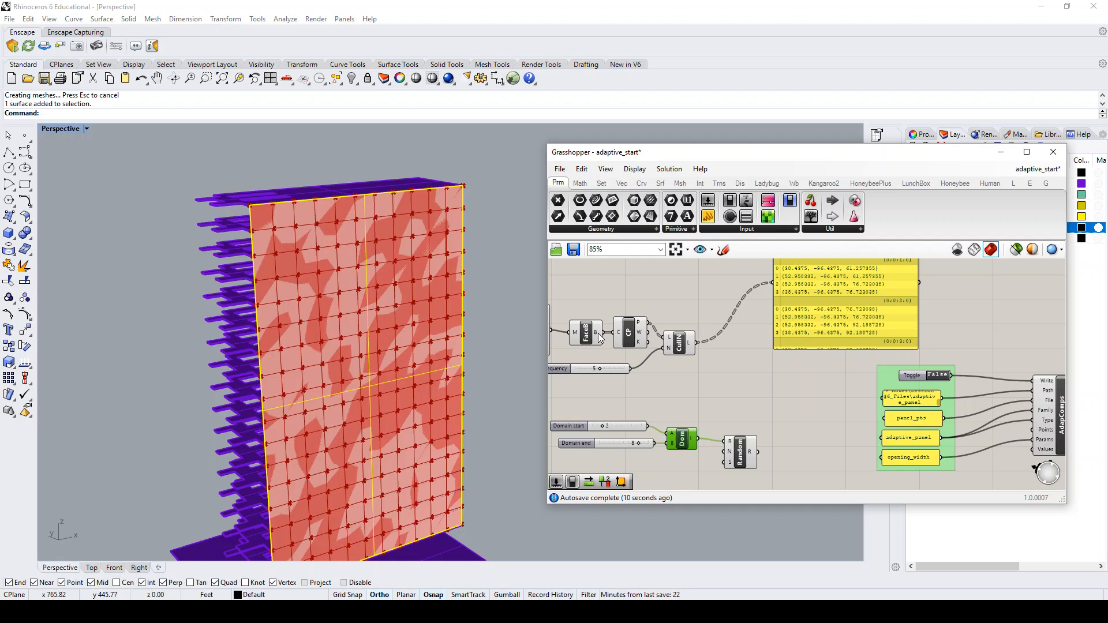
mouse_move(598, 334)
scroll(764, 388, "down", 1)
double_click(724, 387)
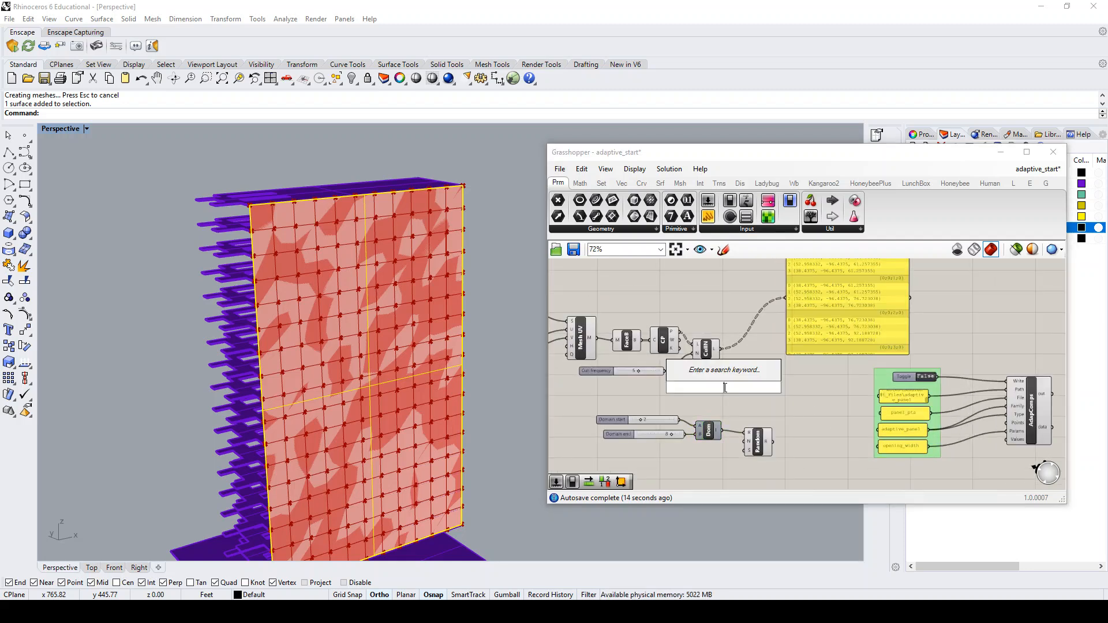
type("ist leng")
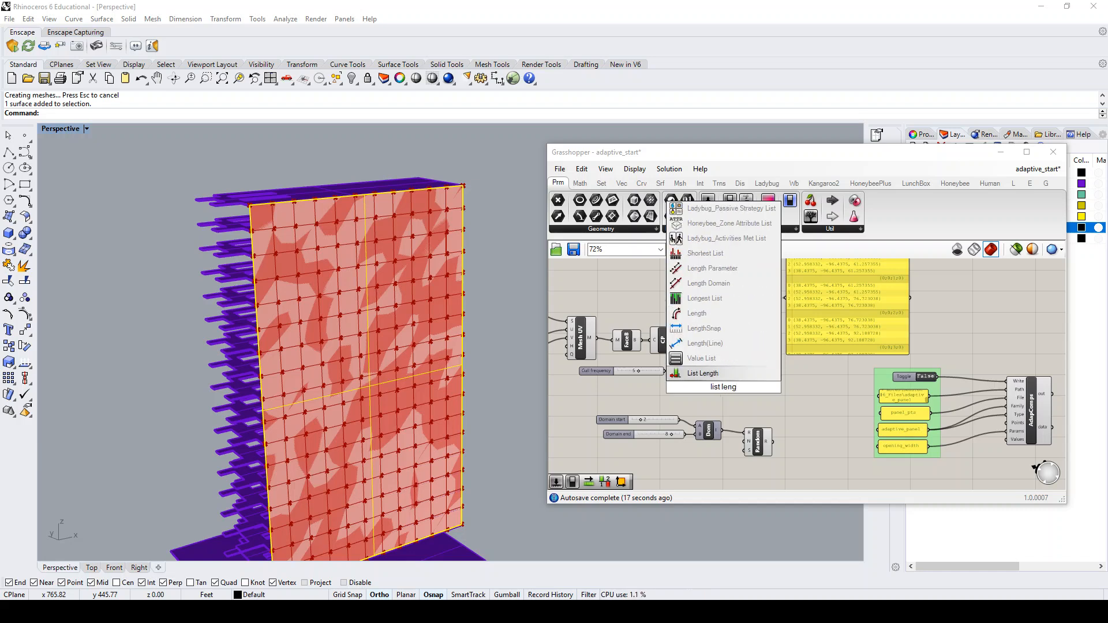
left_click(740, 372)
left_click_drag(652, 347, 711, 391)
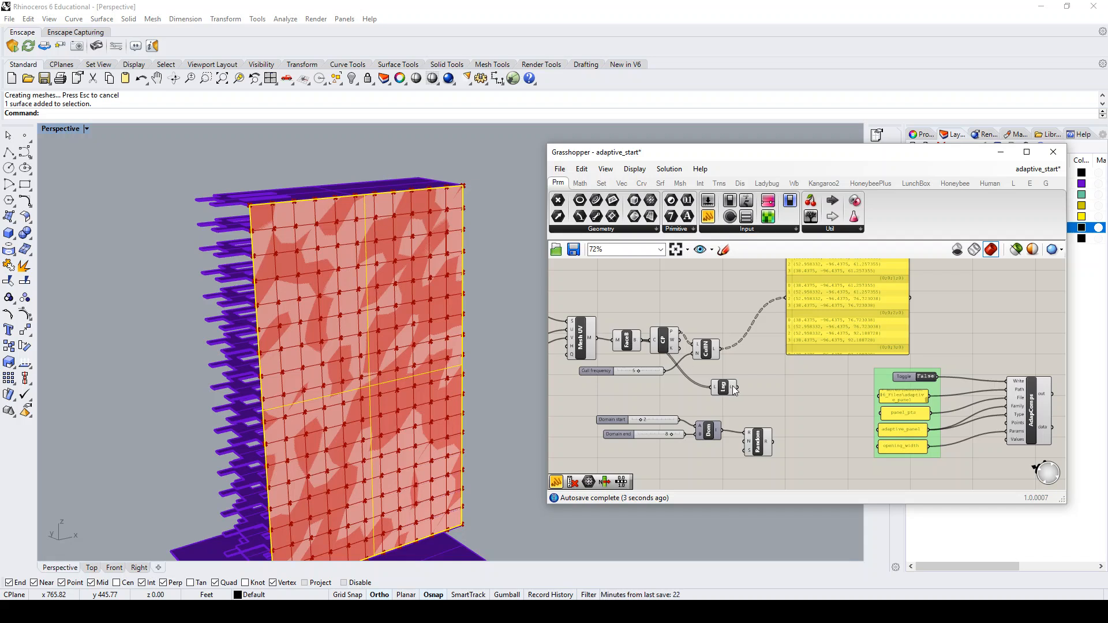
mouse_move(732, 392)
left_click_drag(738, 390, 740, 444)
Add a panel showing Random's output, scroll through to its last values, and place it just below the points panel.
left_click_drag(708, 217, 854, 422)
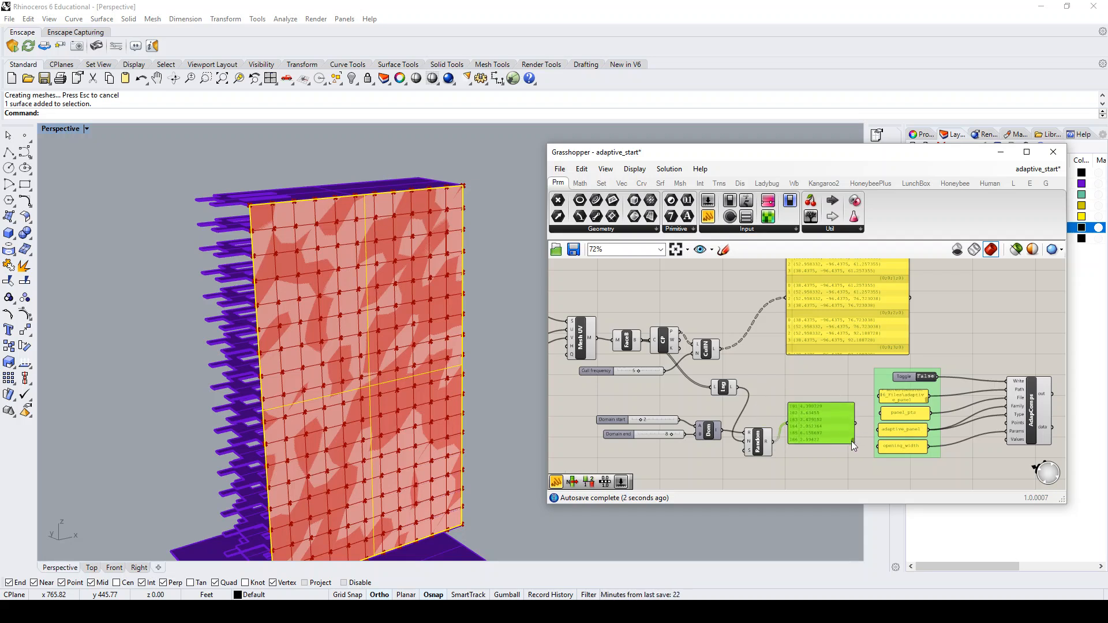
scroll(833, 465, "up", 4)
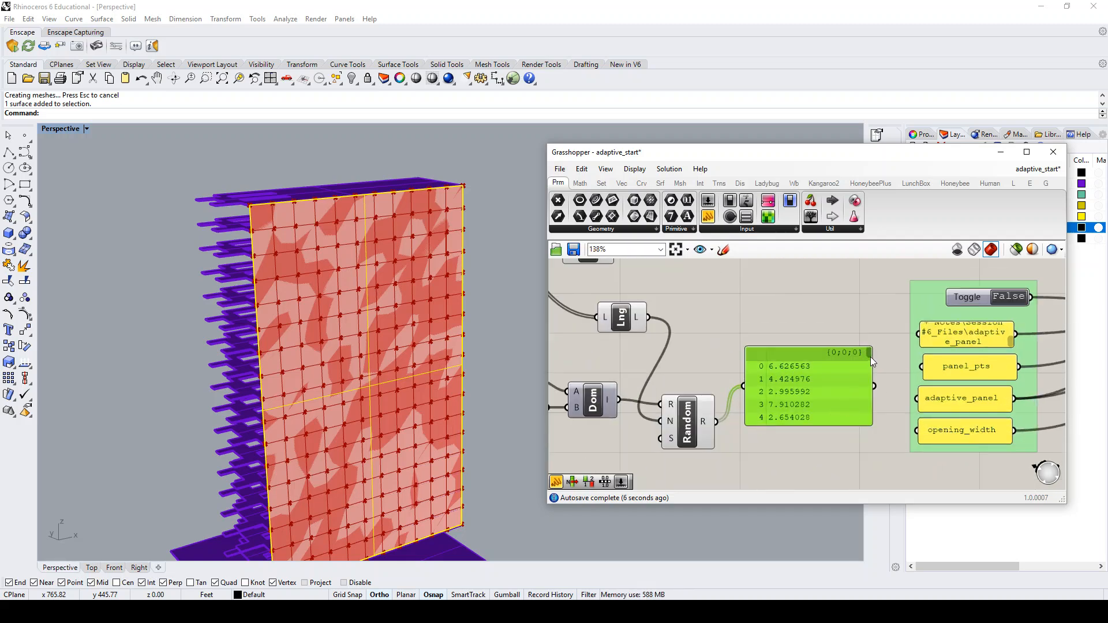
left_click_drag(871, 357, 856, 425)
scroll(798, 466, "down", 4)
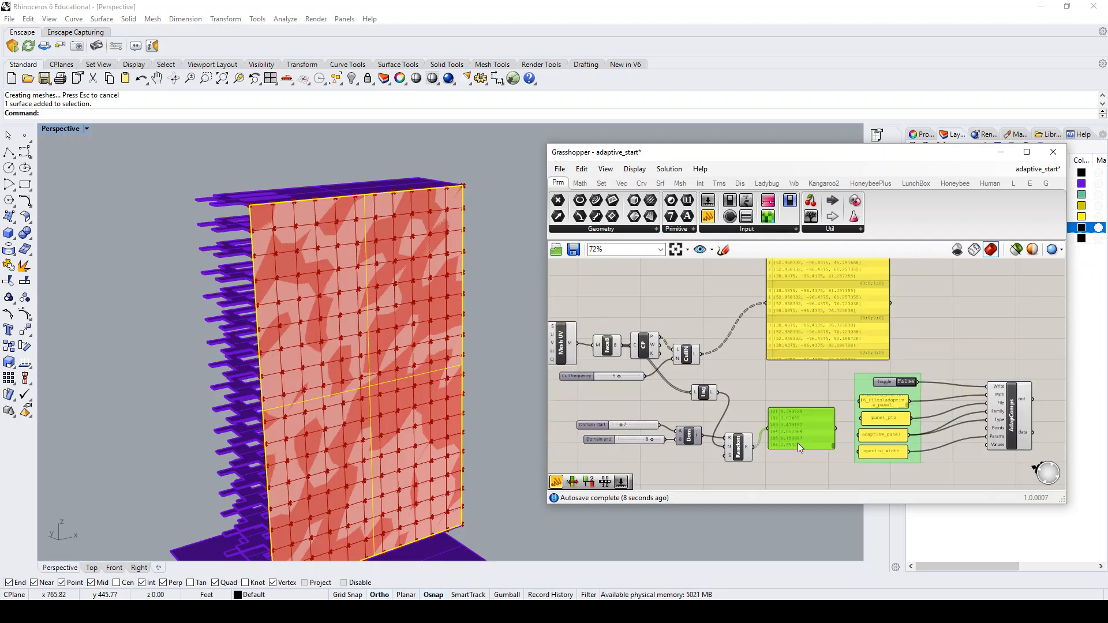
left_click_drag(814, 411, 804, 412)
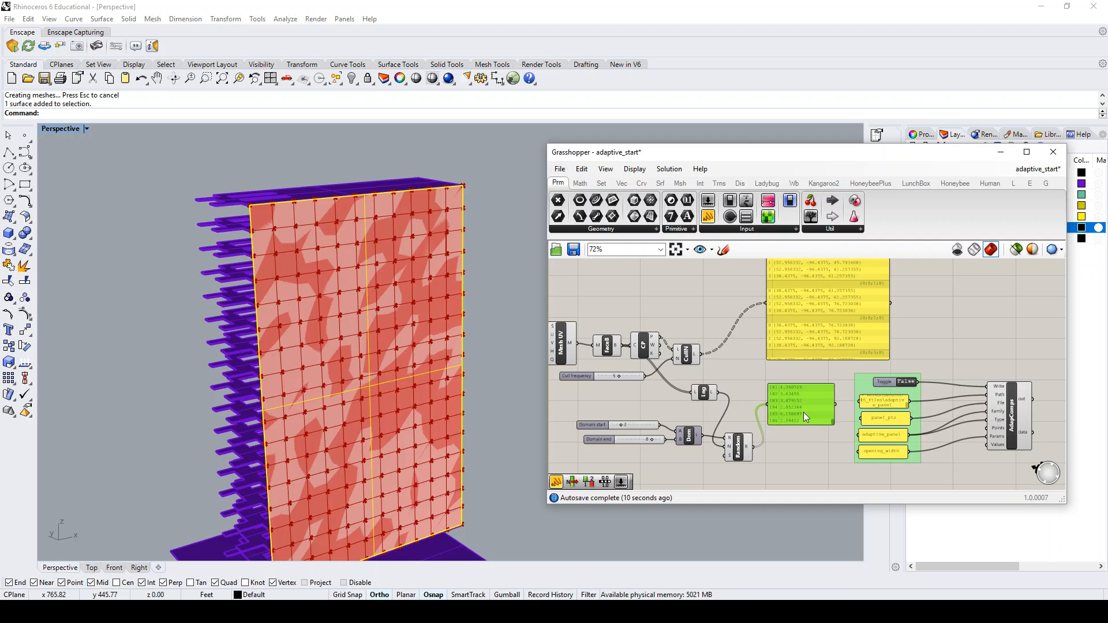
Scroll the random values panel back to its first entry and move the points panel down close to it for comparison.
scroll(813, 336, "up", 1)
scroll(814, 331, "down", 1)
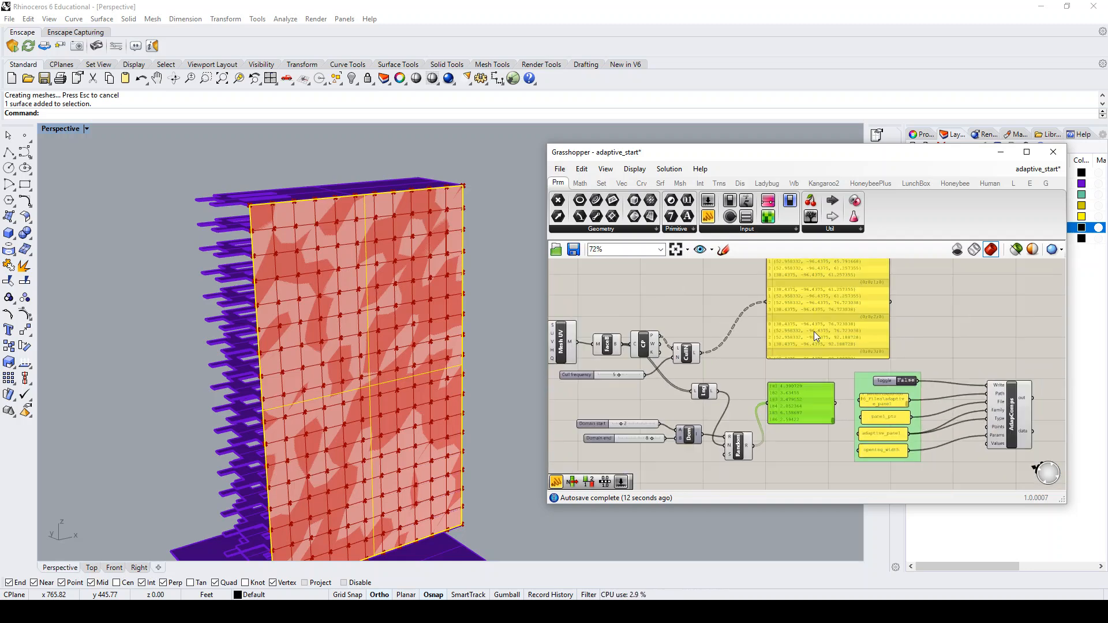
scroll(796, 375, "up", 1)
scroll(789, 403, "up", 1)
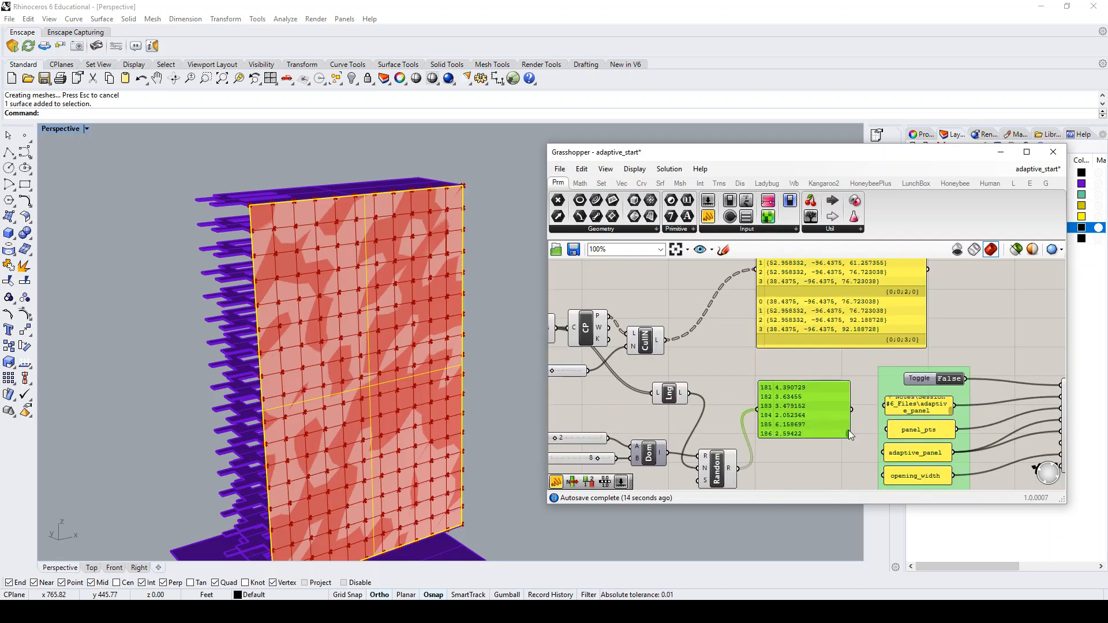
left_click_drag(847, 432, 847, 381)
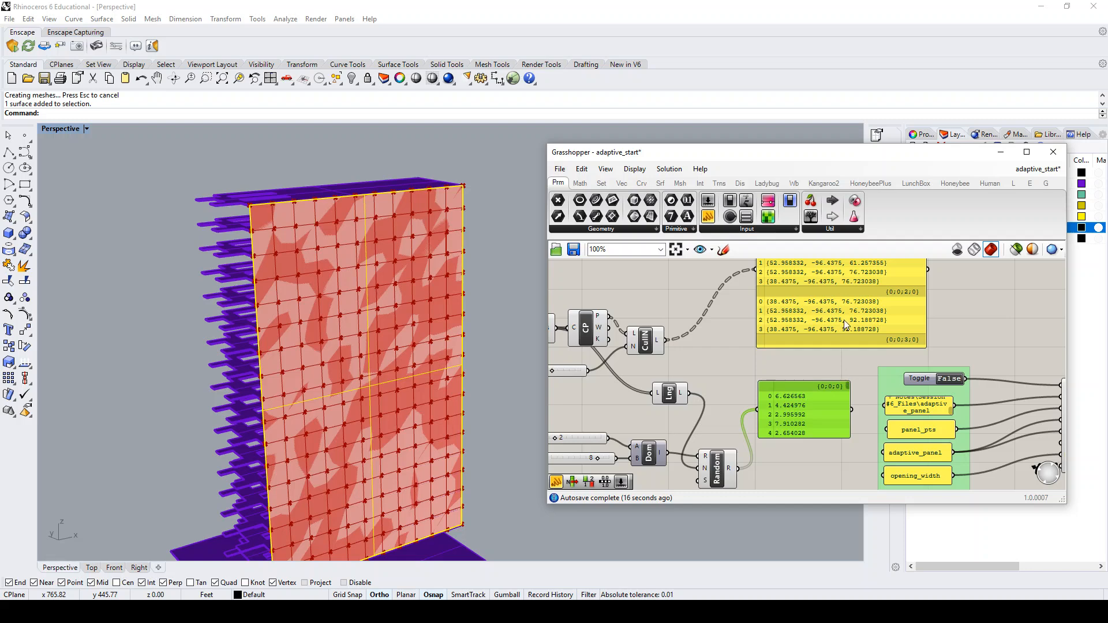
scroll(844, 320, "down", 3)
scroll(861, 297, "up", 3)
left_click_drag(861, 297, 858, 311)
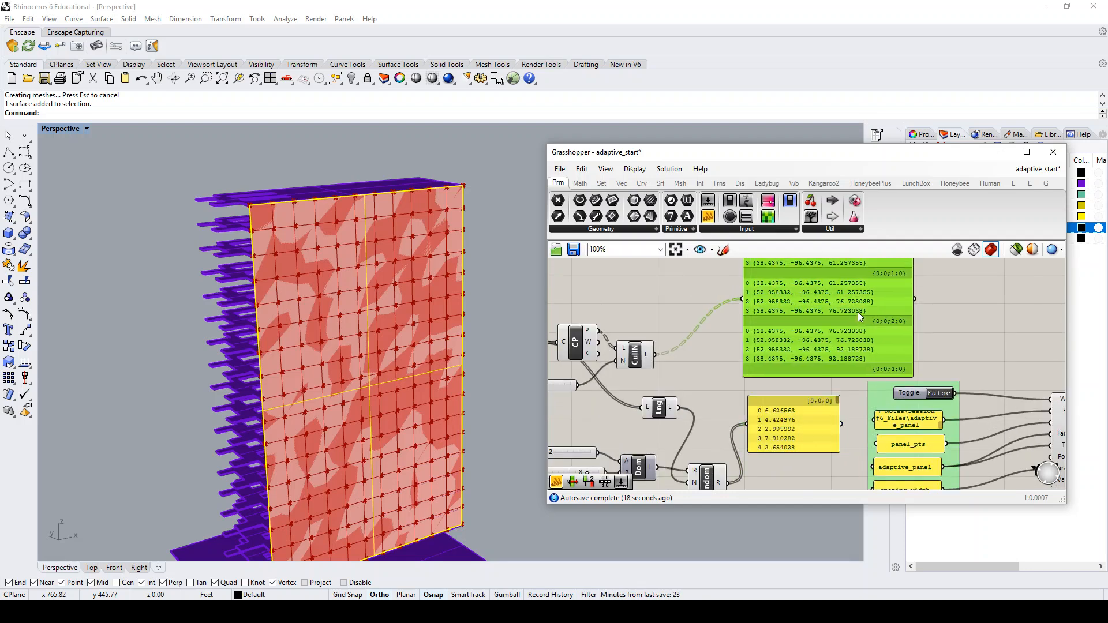
Graft the Random component's output so each opening width sits on its own branch.
scroll(840, 320, "down", 3)
scroll(760, 433, "up", 2)
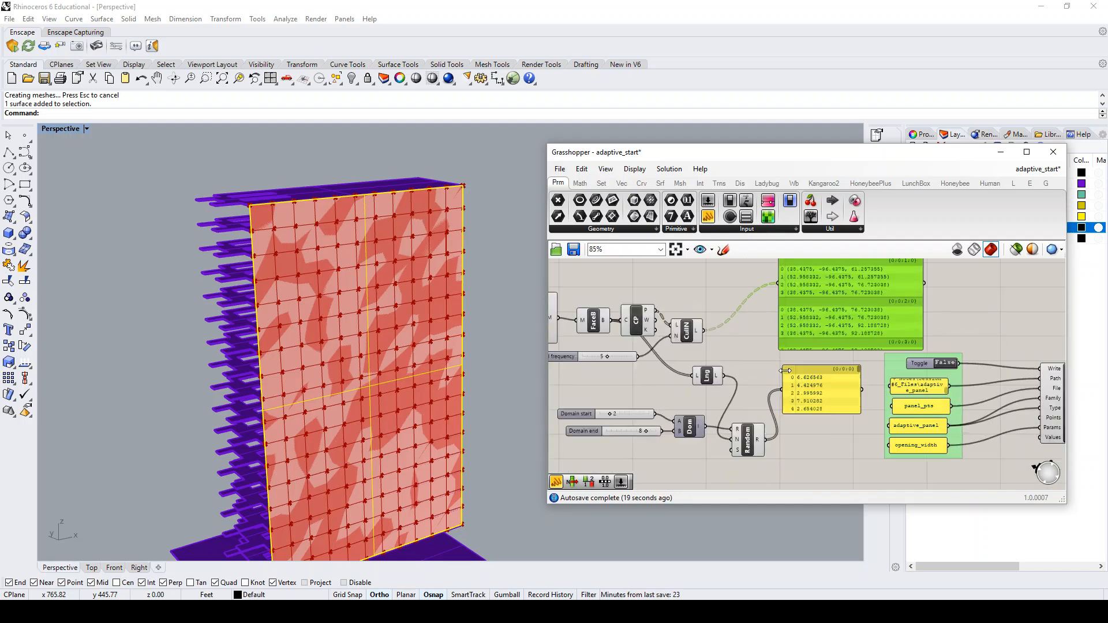
right_click(759, 441)
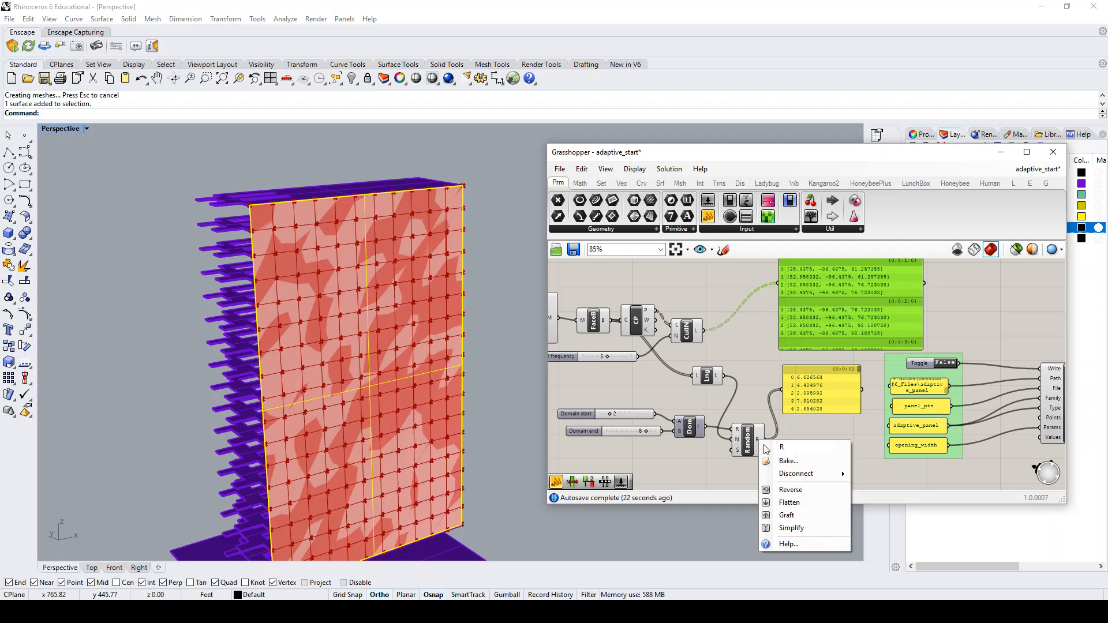
left_click(790, 515)
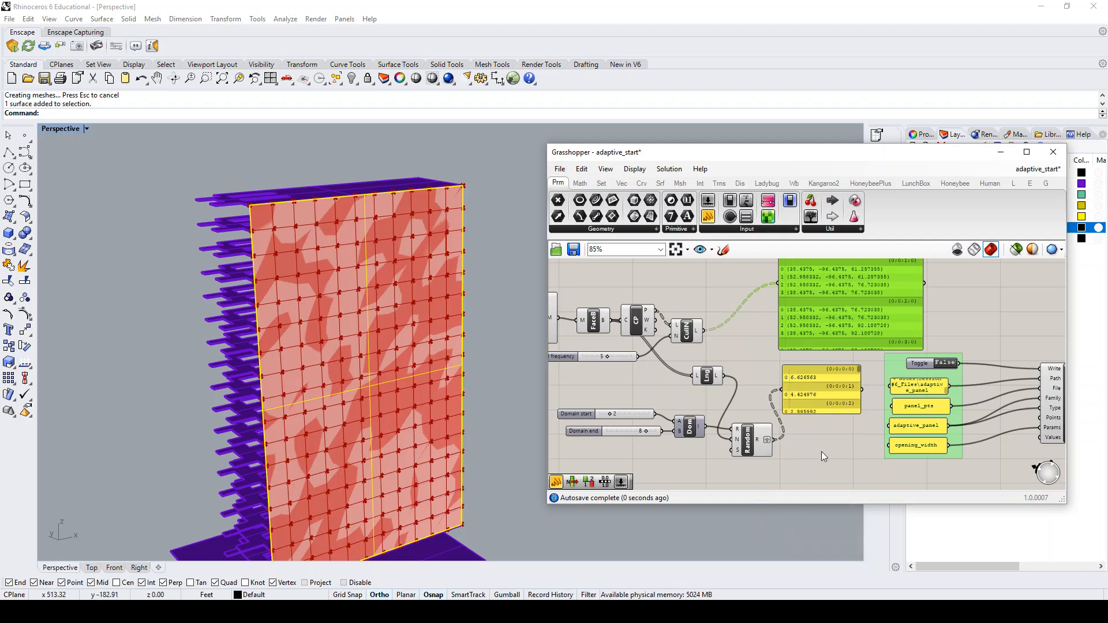
scroll(852, 413, "up", 1)
mouse_move(861, 355)
left_mouse_down()
mouse_move(856, 408)
mouse_move(864, 344)
left_mouse_up()
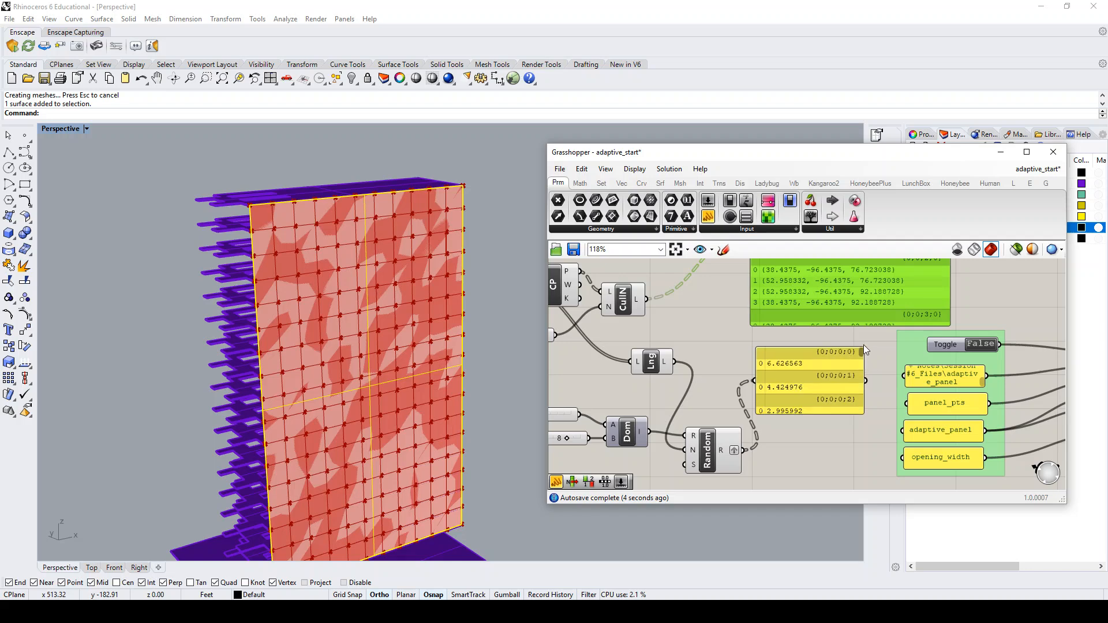
scroll(784, 445, "down", 1)
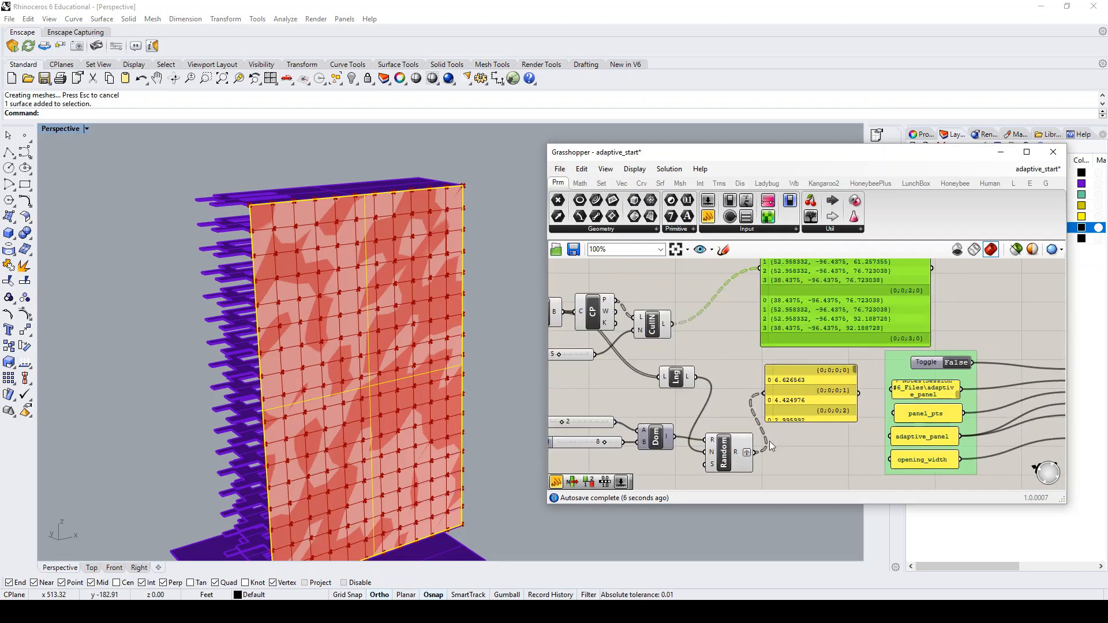
Simplify the outputs of Random and Cull Nth, and move the random values panel up closer to the points panel.
right_click(739, 458)
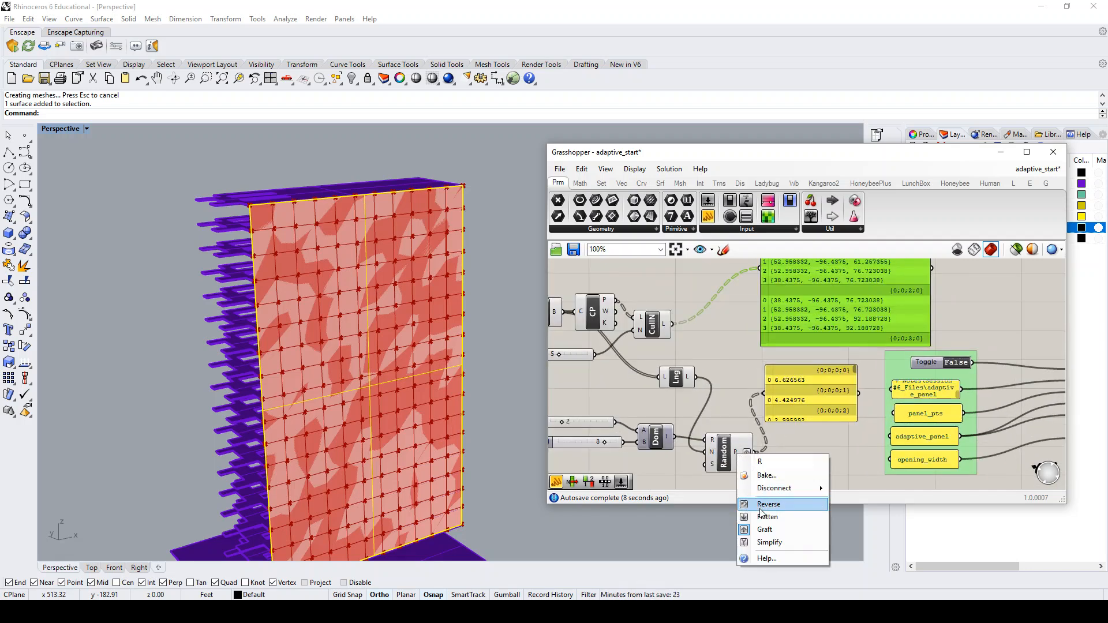
left_click(759, 536)
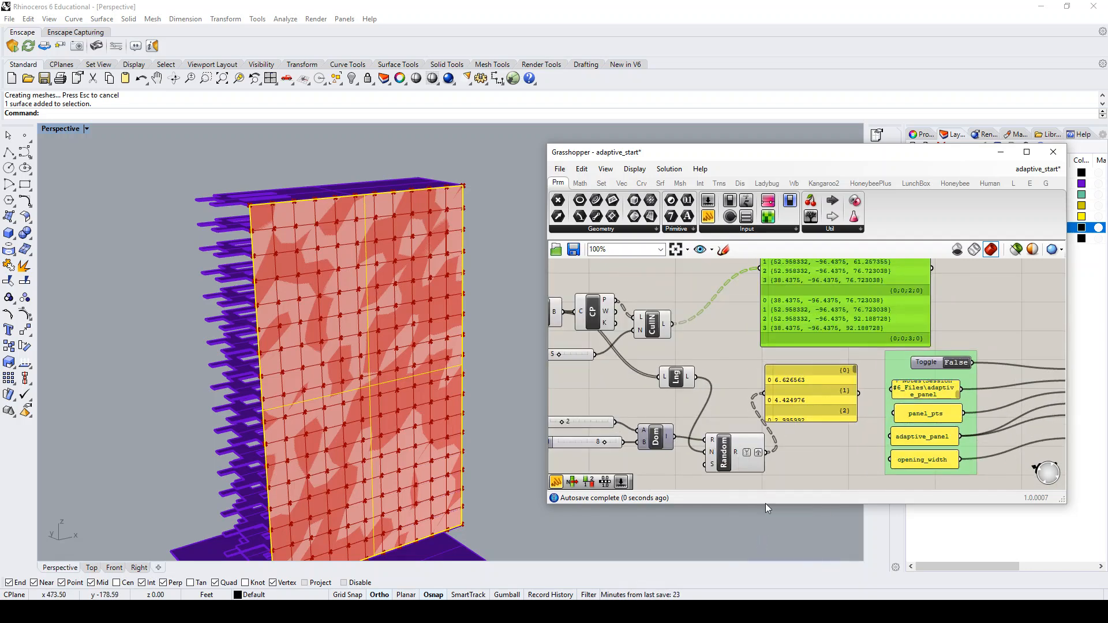
right_click(666, 324)
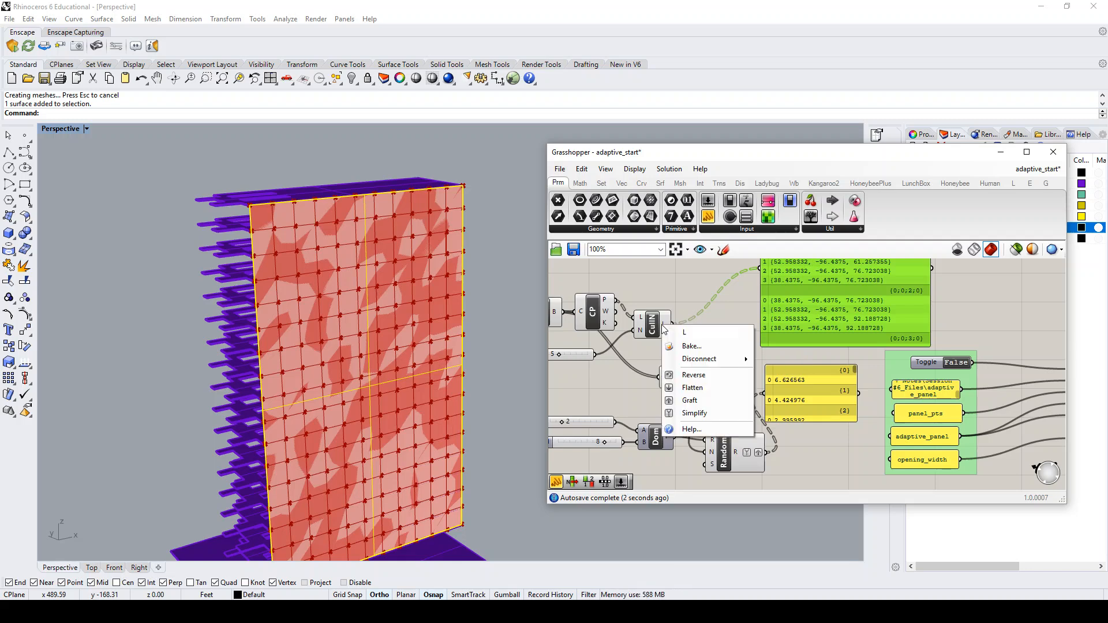
left_click(694, 413)
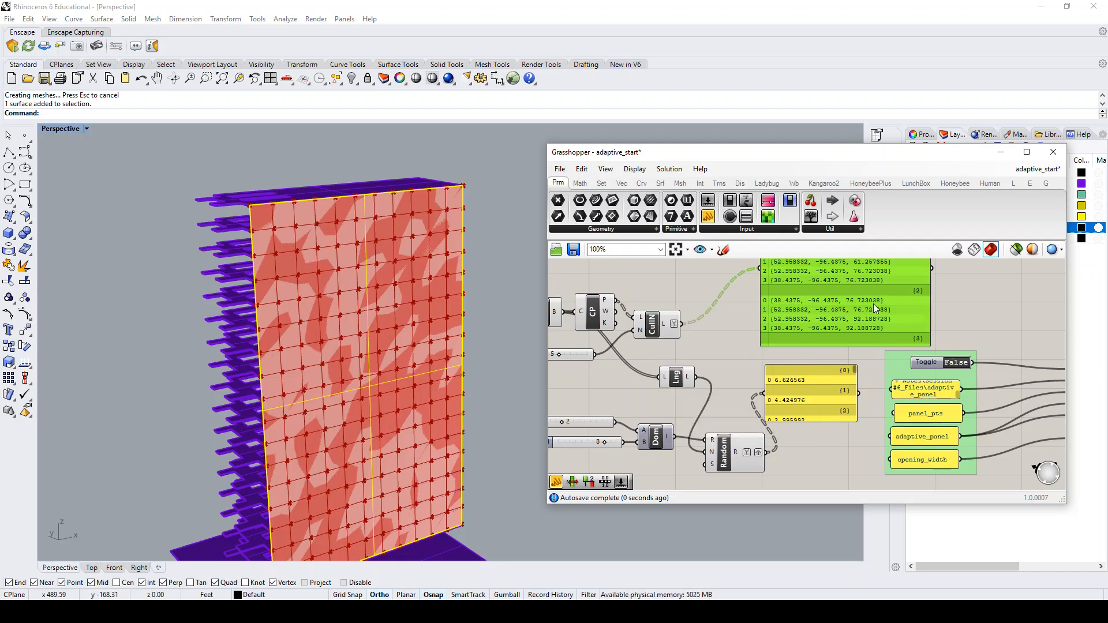
scroll(822, 338, "down", 2)
scroll(839, 325, "up", 2)
left_click_drag(835, 331, 846, 326)
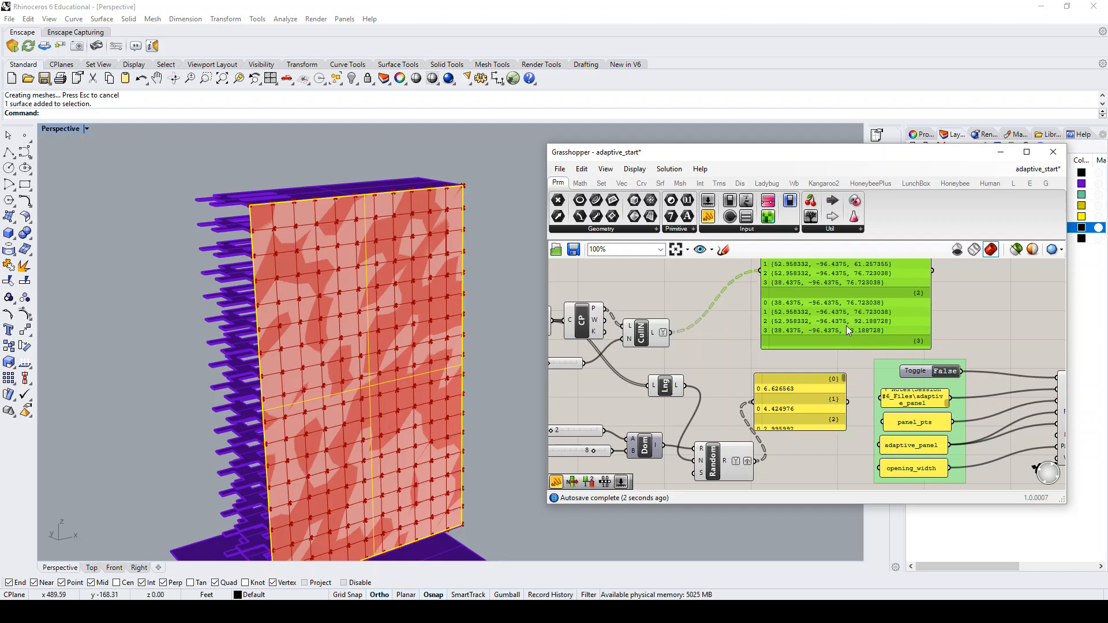
mouse_move(800, 403)
left_mouse_down()
mouse_move(812, 442)
mouse_move(799, 386)
left_mouse_up()
Connect Random's output to the Values input of AdapComps and the Cull Nth output to its Points input.
scroll(698, 366, "down", 2)
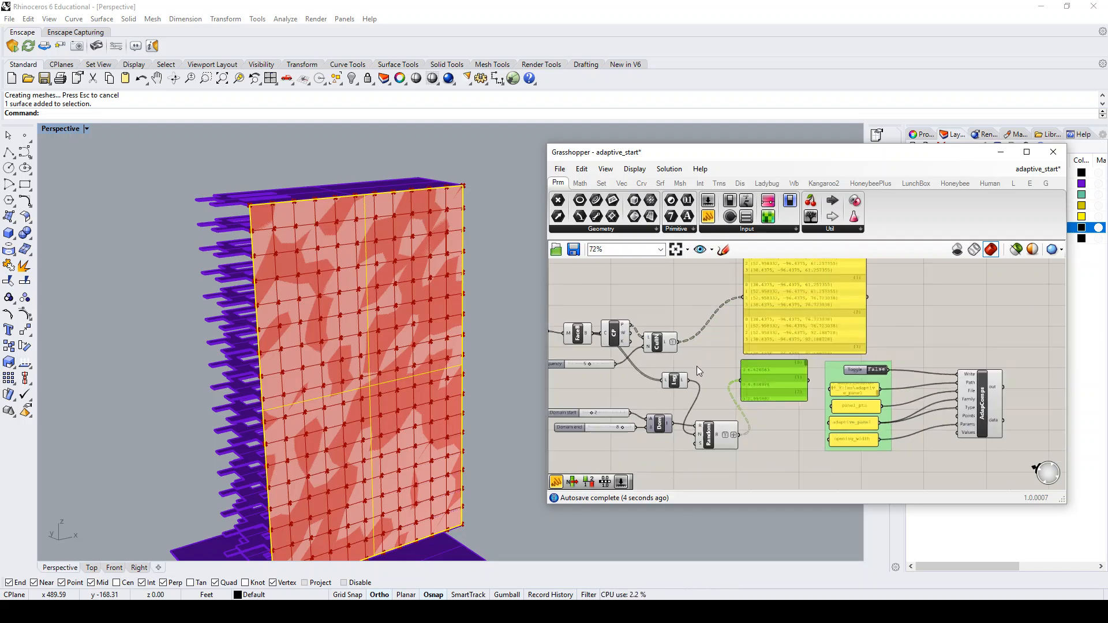
scroll(698, 366, "up", 2)
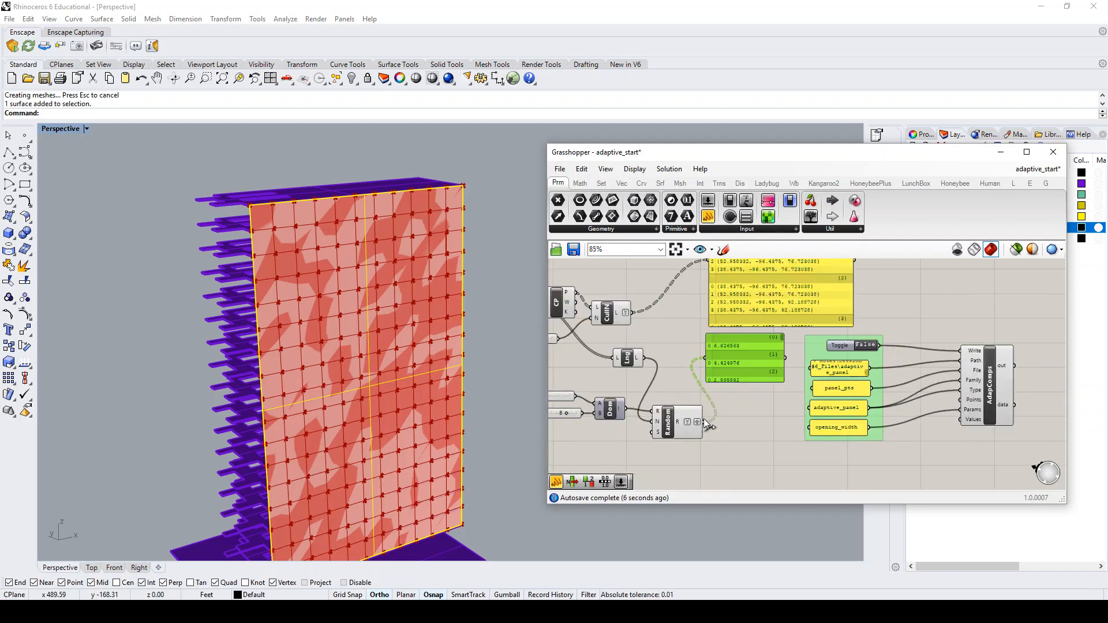
left_click_drag(705, 425, 960, 419)
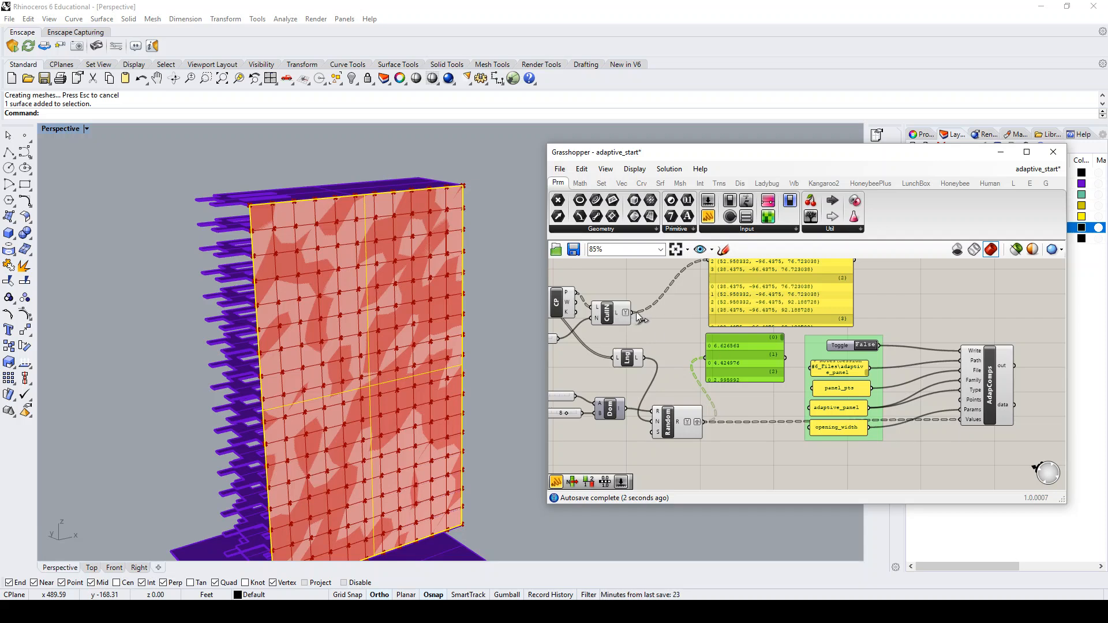
left_click_drag(637, 314, 965, 399)
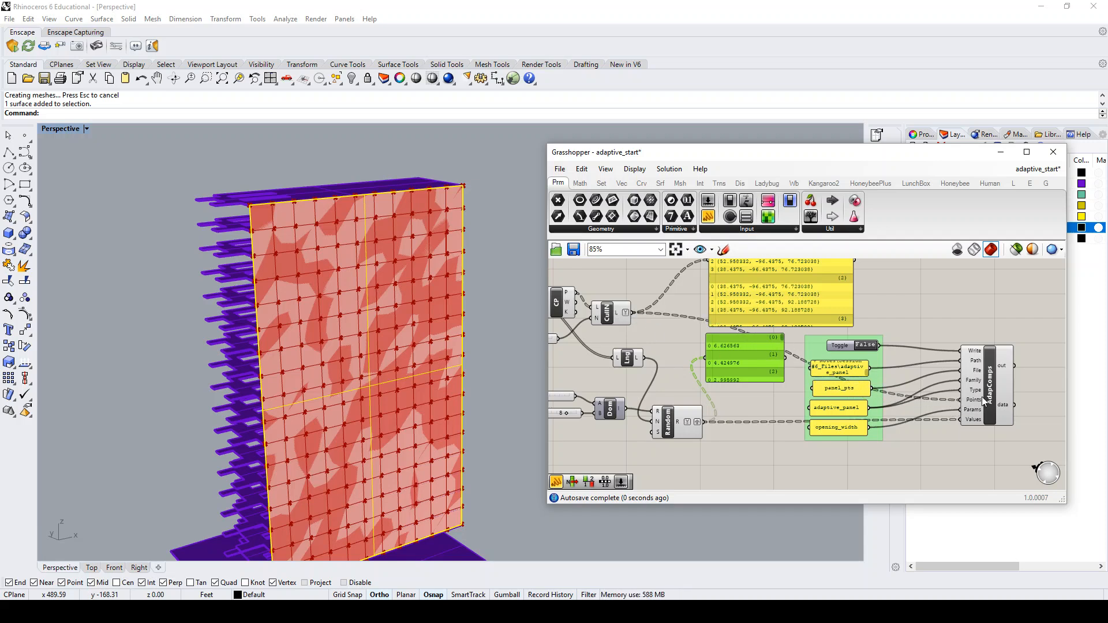
Align the panel_pts panel with its neighbours and review the path, file name and adaptive_panel inputs of AdapComps.
scroll(858, 391, "up", 2)
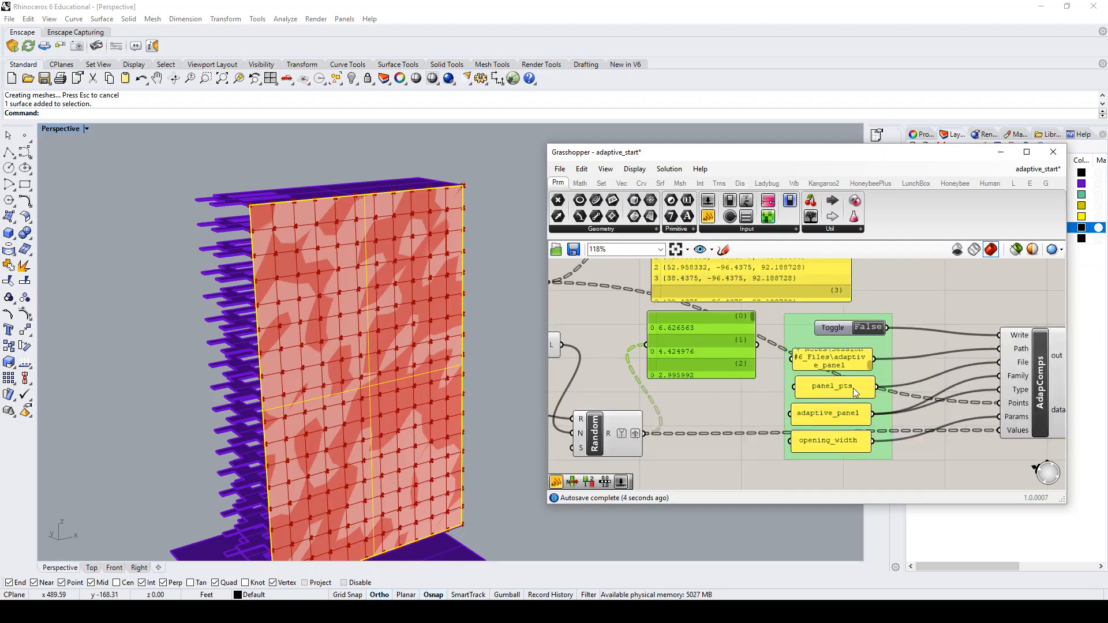
left_click_drag(851, 387, 844, 386)
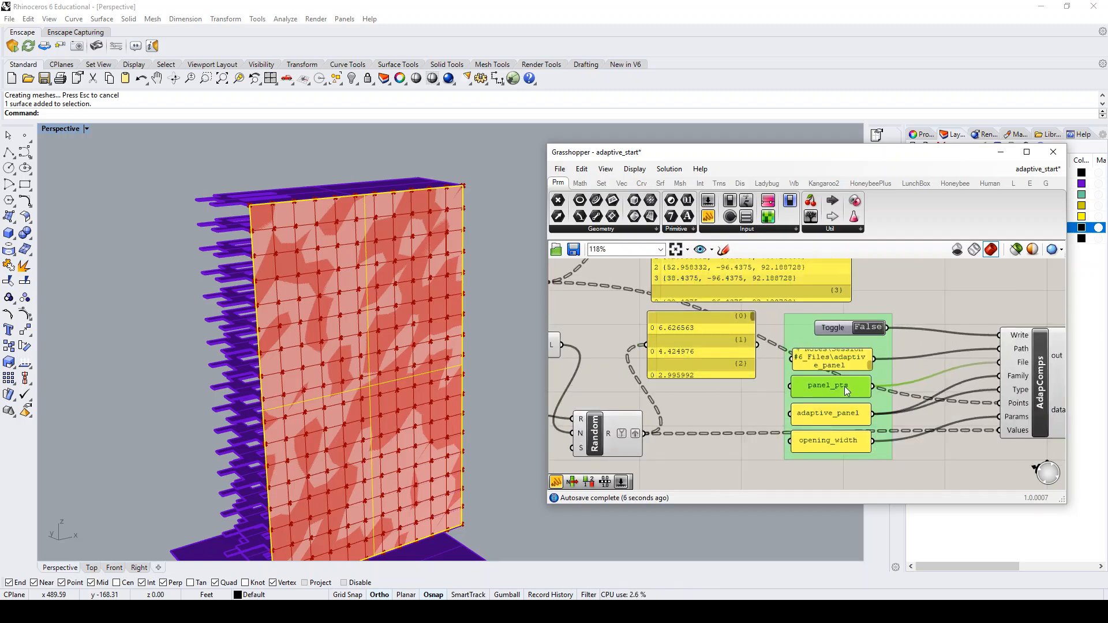
scroll(844, 386, "down", 2)
scroll(847, 386, "up", 2)
left_click(845, 363)
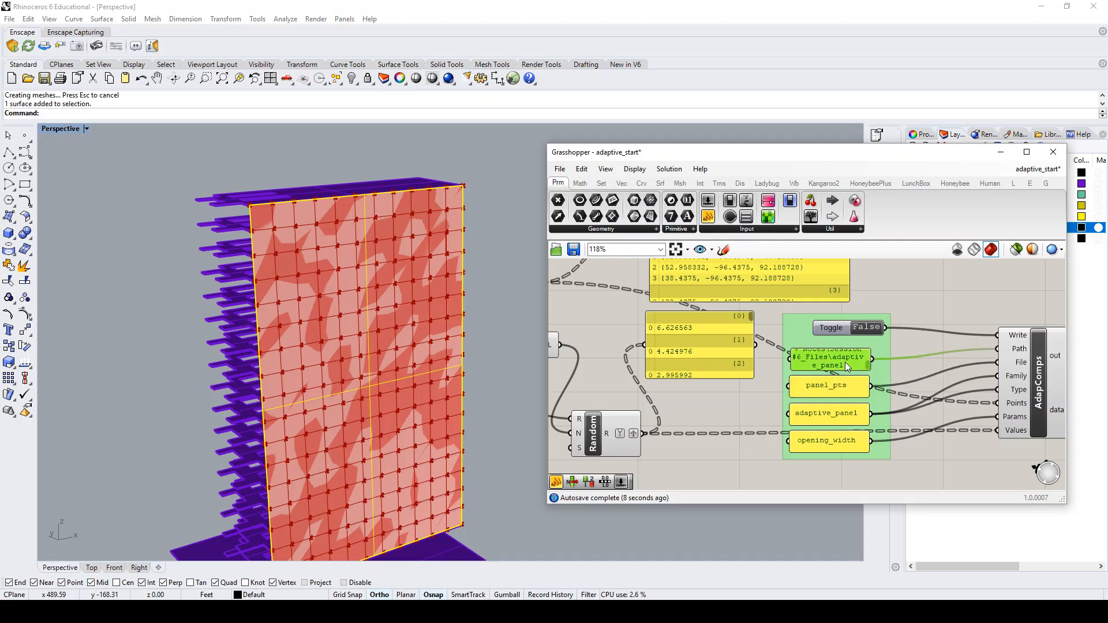
left_click(842, 386)
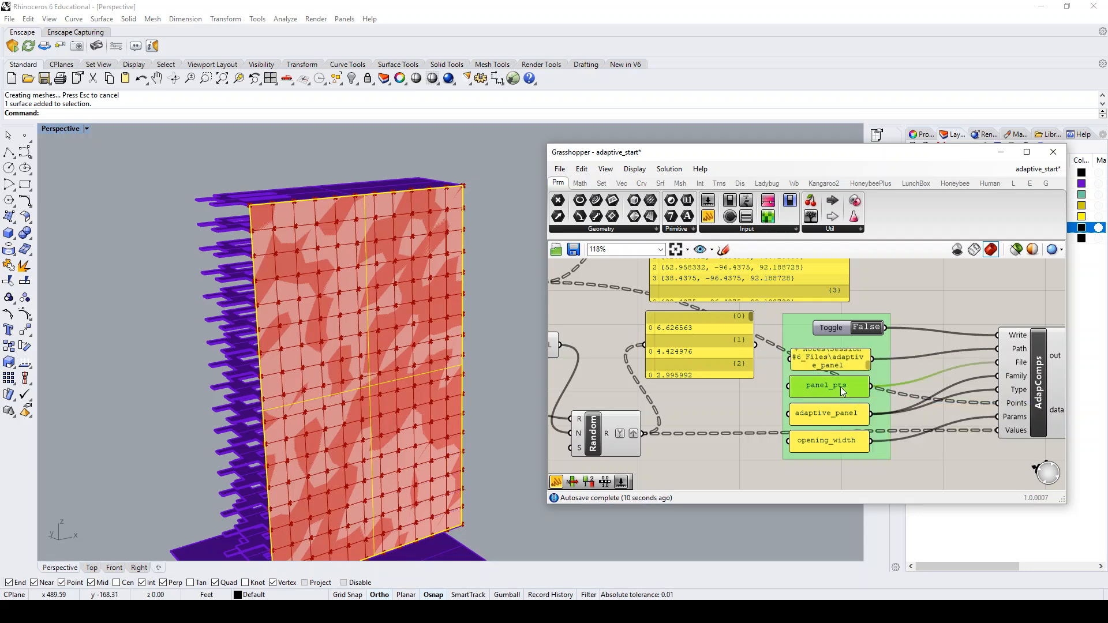
left_click(840, 421)
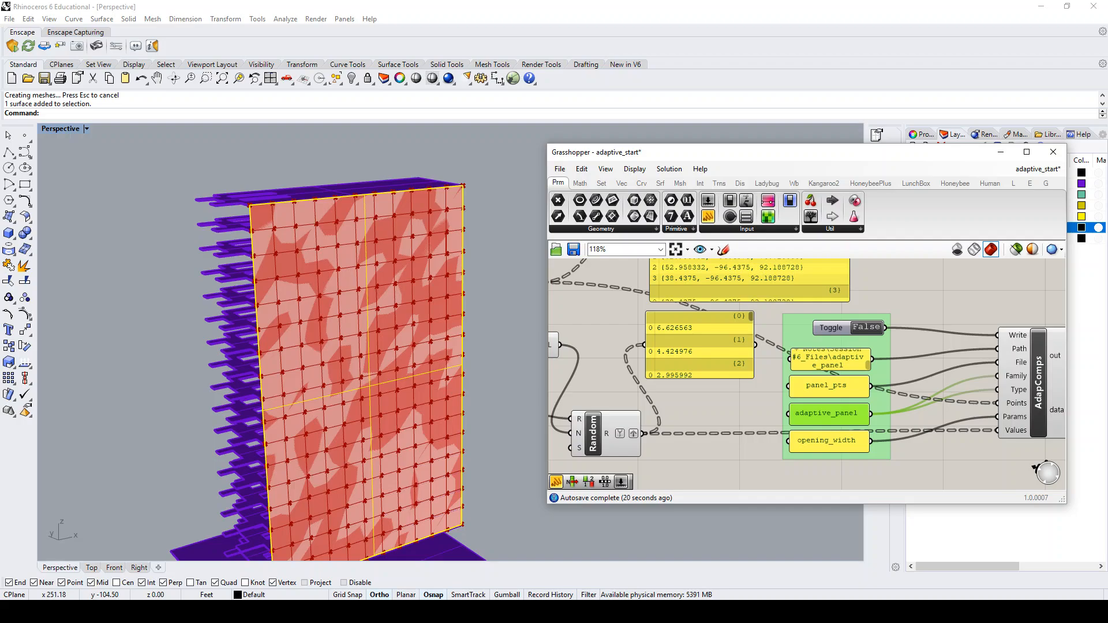
Switch to Revit, check the adaptive_panel.rfa family's 3D view, and return to the rhino_export view of Lever_Class4_finish.rvt.
left_click(487, 574)
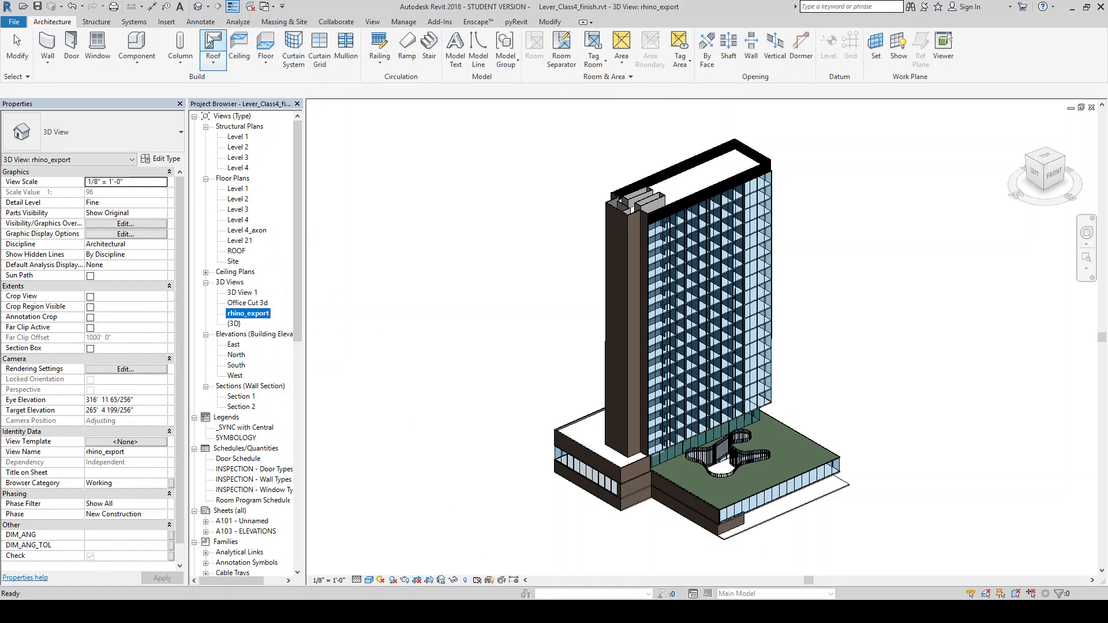
left_click(272, 7)
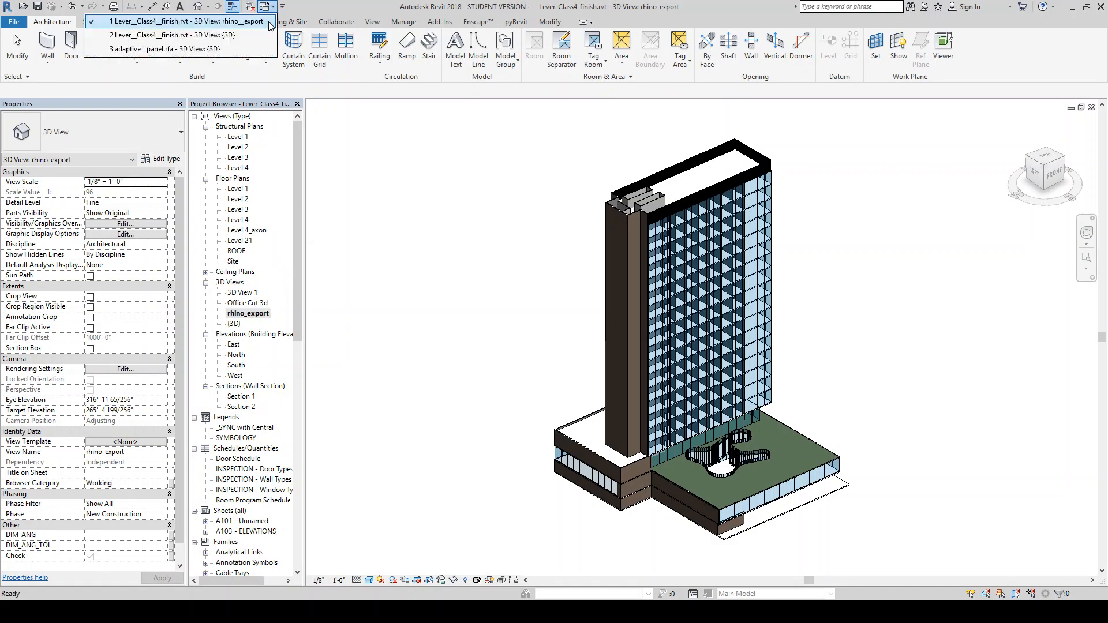
left_click(183, 49)
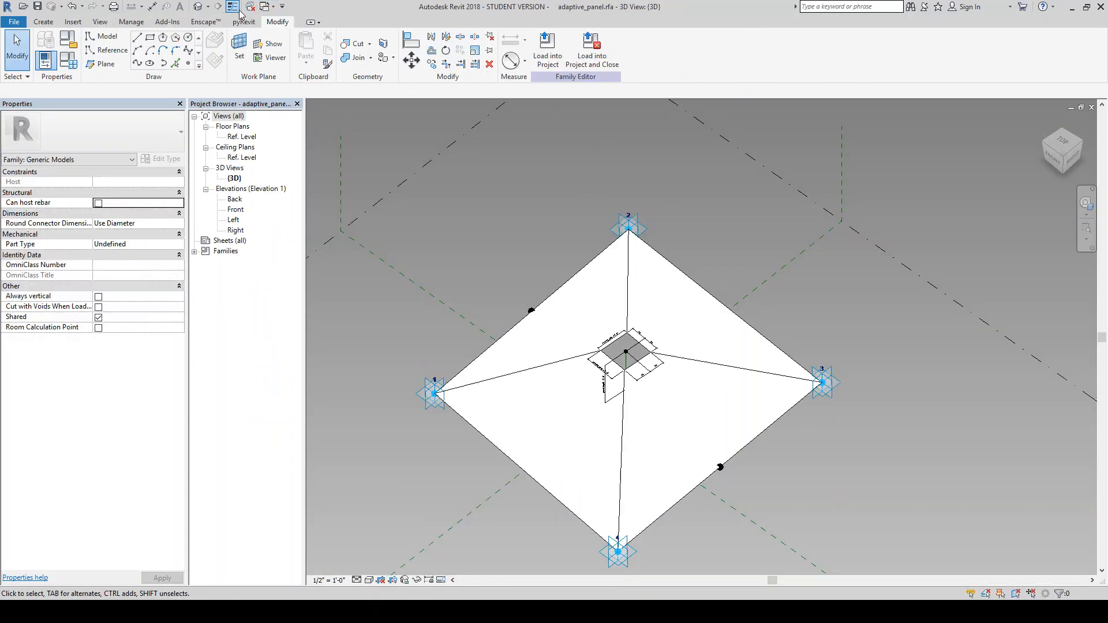
left_click(264, 8)
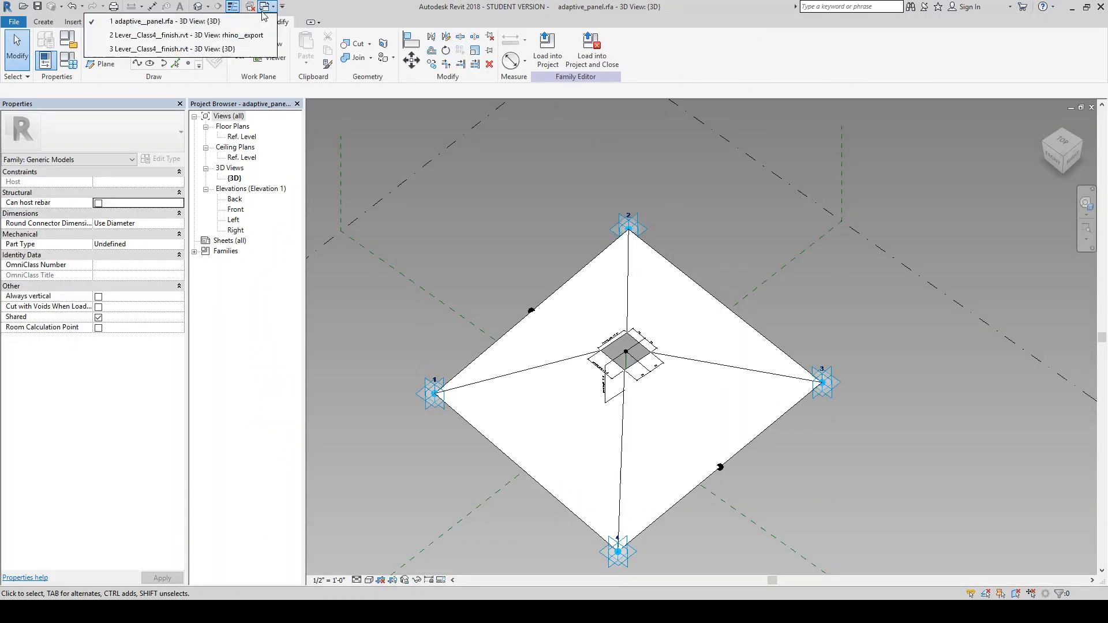
left_click(196, 35)
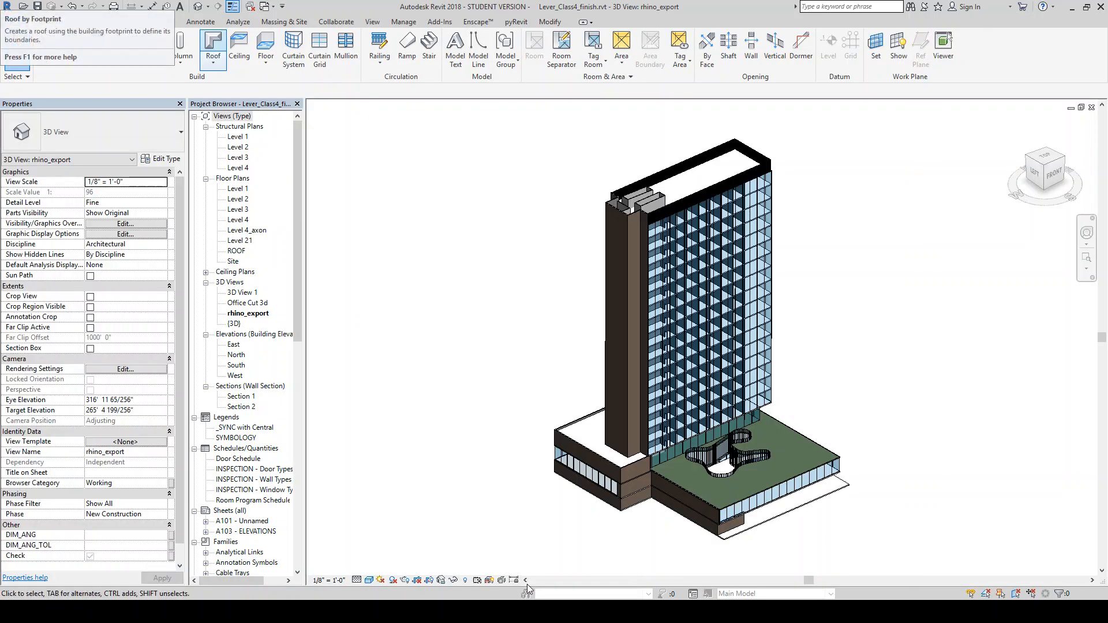
Return to the Grasshopper definition in Rhino and set the Write toggle of AdapComps to True.
mouse_move(468, 611)
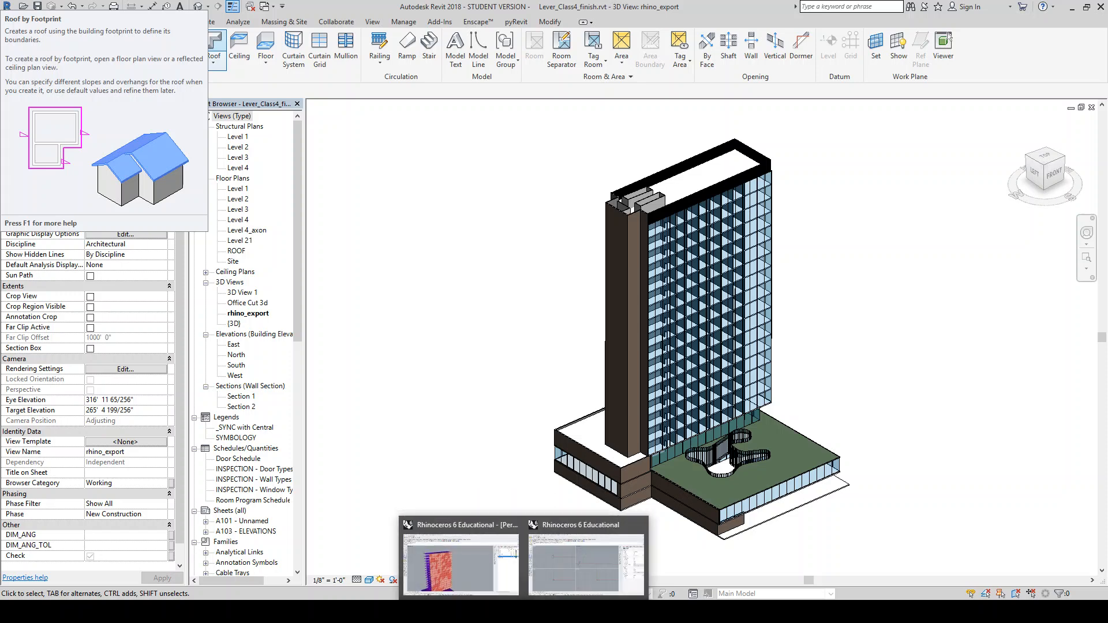
left_click(485, 569)
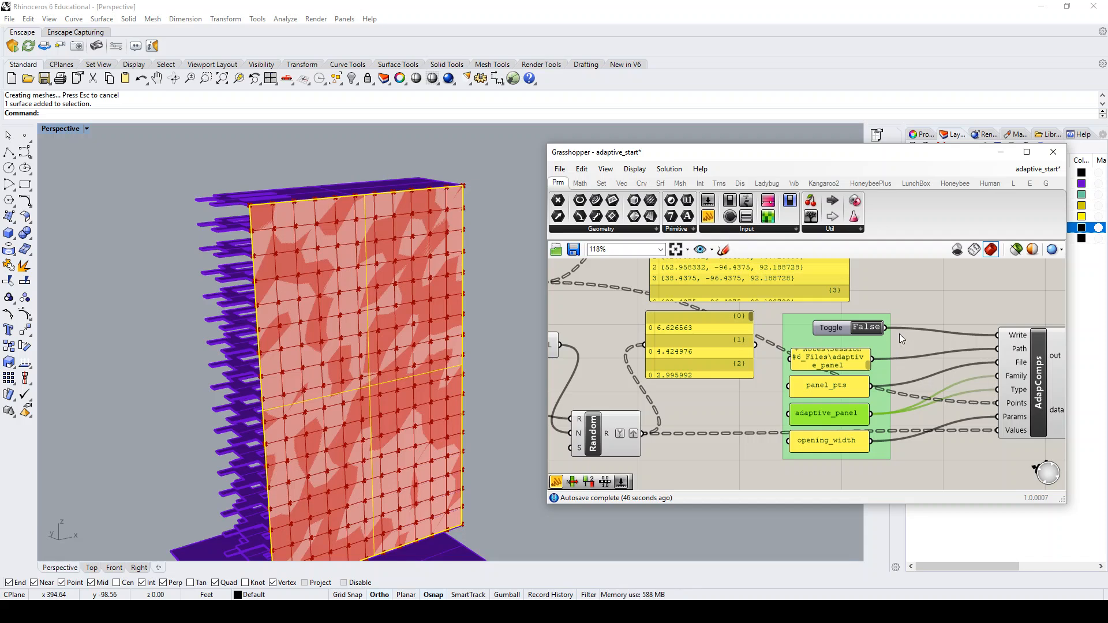
left_click(875, 328)
Check the adaptive_panel folder in File Explorer for the exported panel_pts.csv, and minimize the folder window.
mouse_move(269, 612)
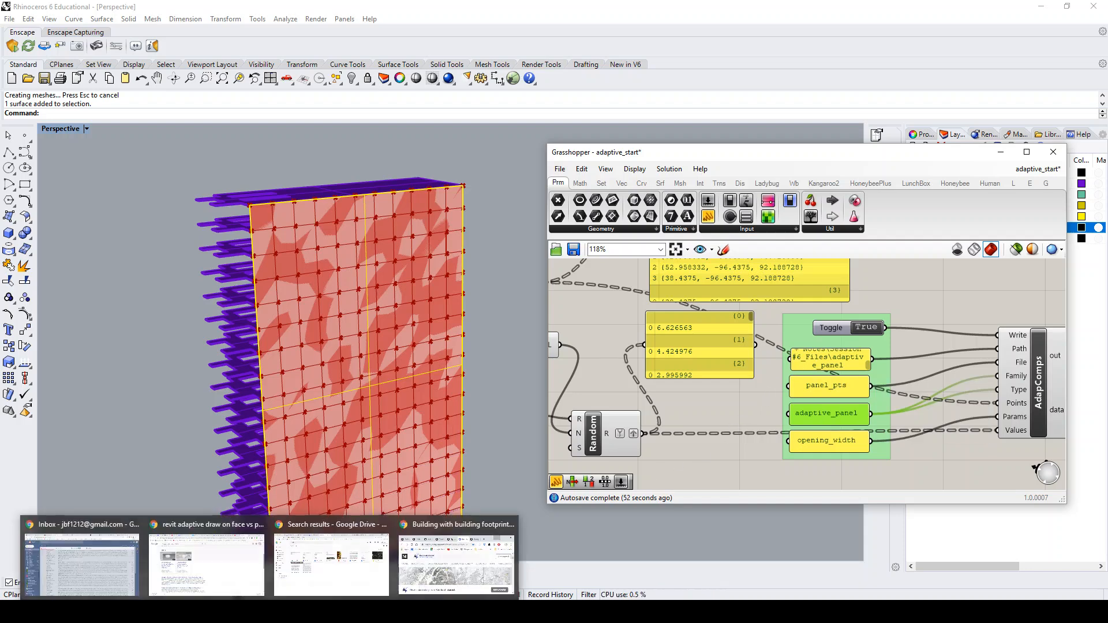
mouse_move(637, 612)
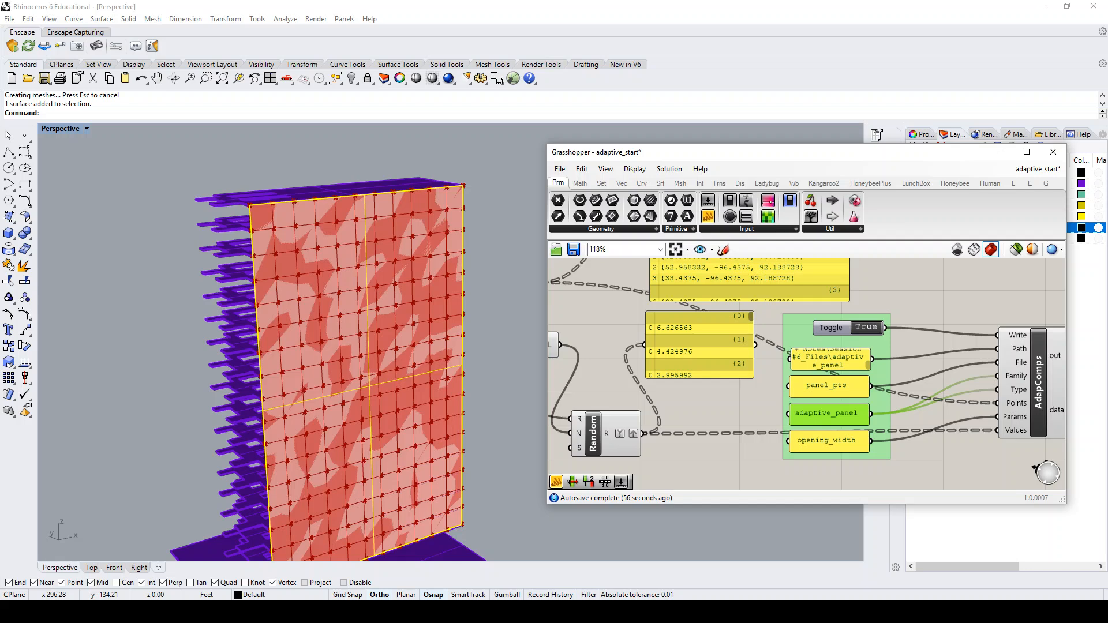
mouse_move(328, 612)
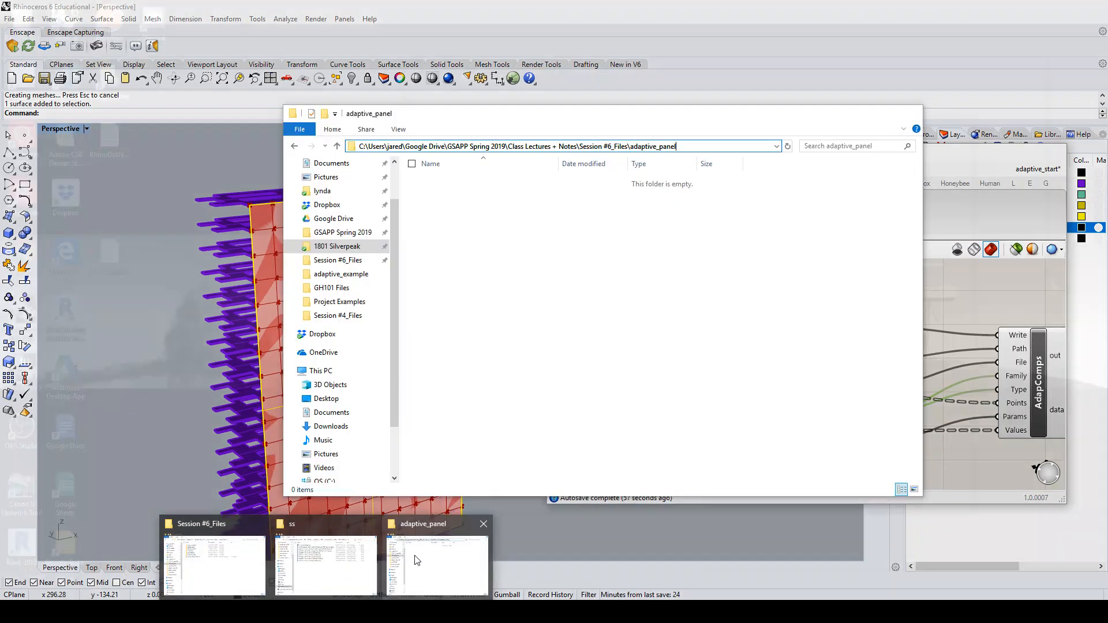
left_click(422, 551)
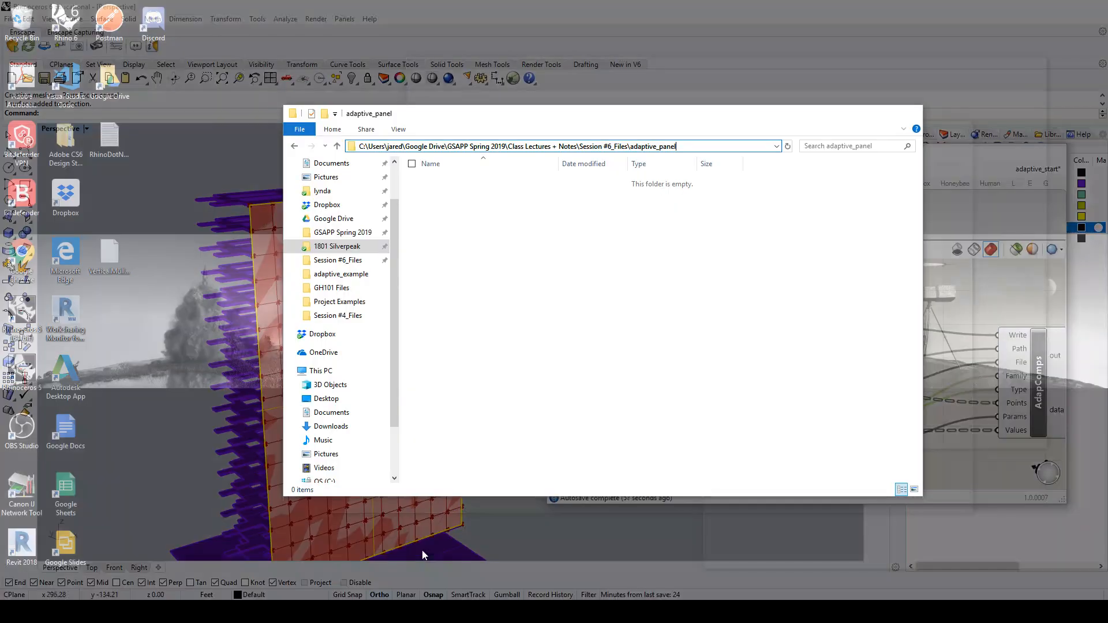
left_click(483, 229)
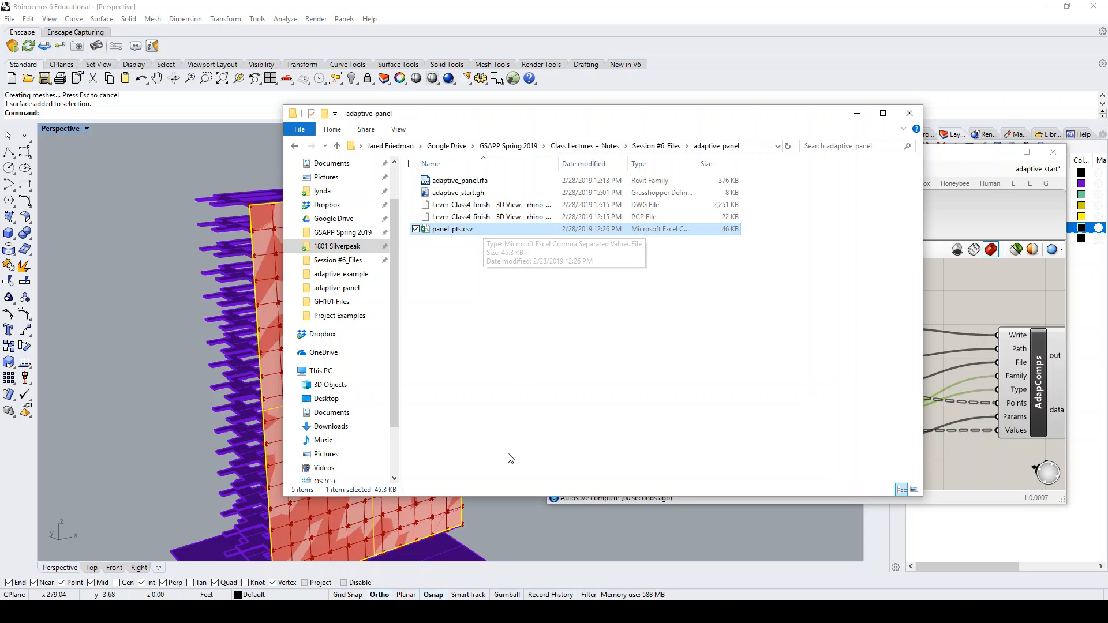
left_click(531, 402)
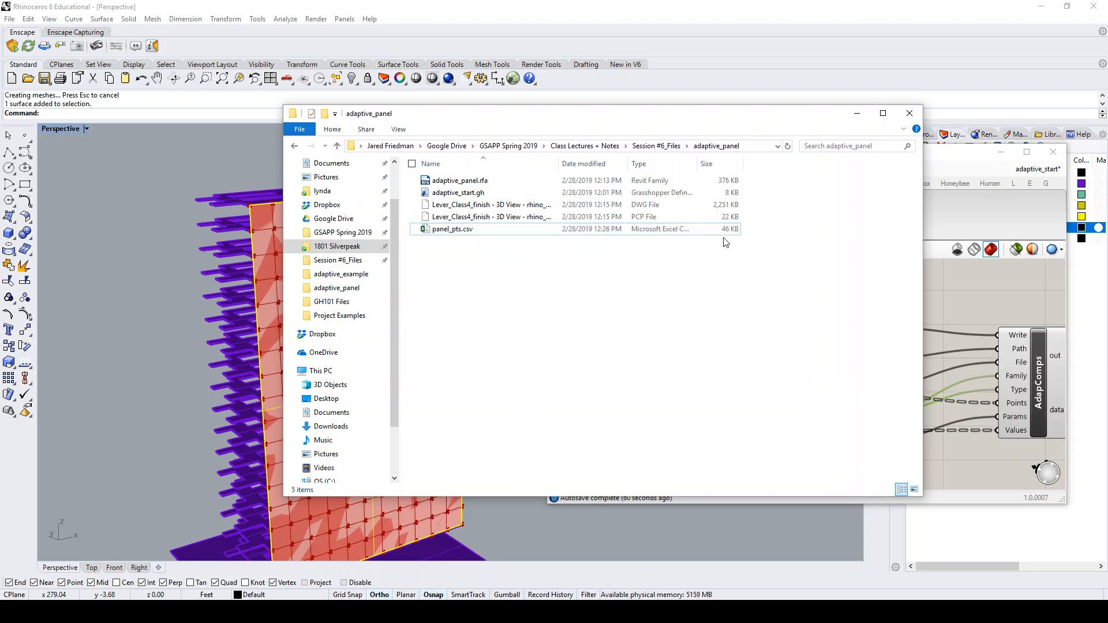
left_click(860, 118)
Switch to Revit and open the default {3D} view of Lever_Class4_finish.rvt.
key("alt+Tab")
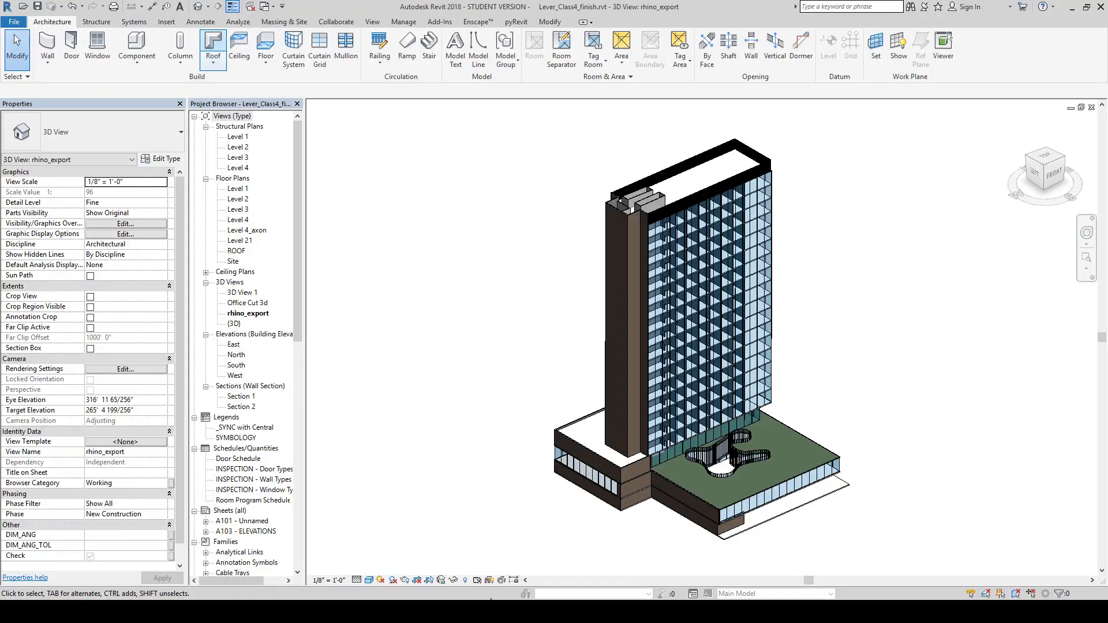
left_click(246, 323)
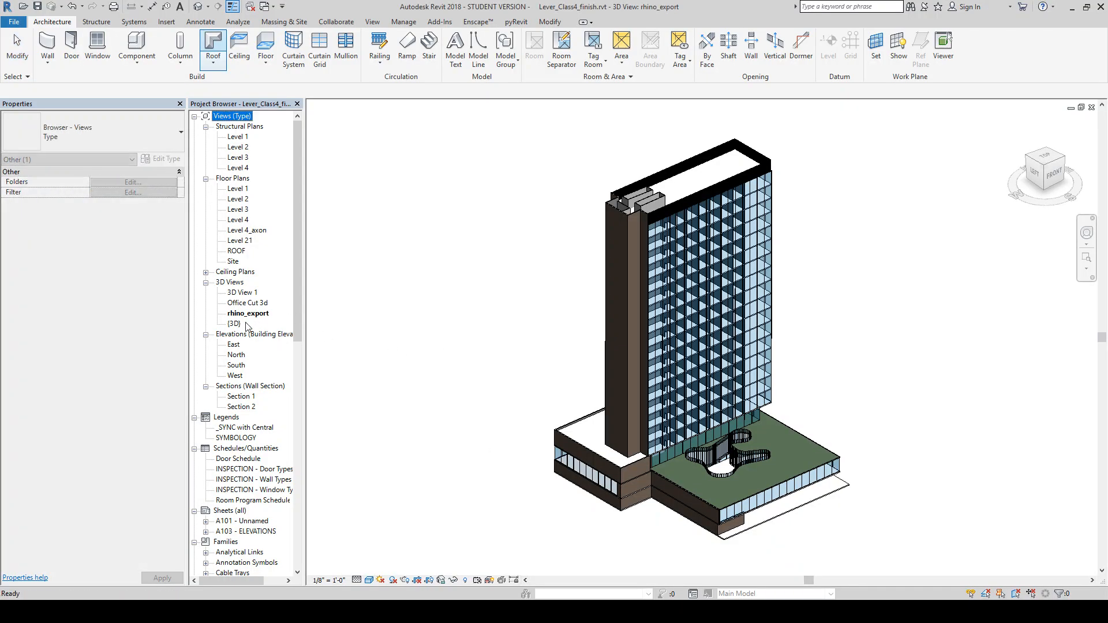
double_click(234, 324)
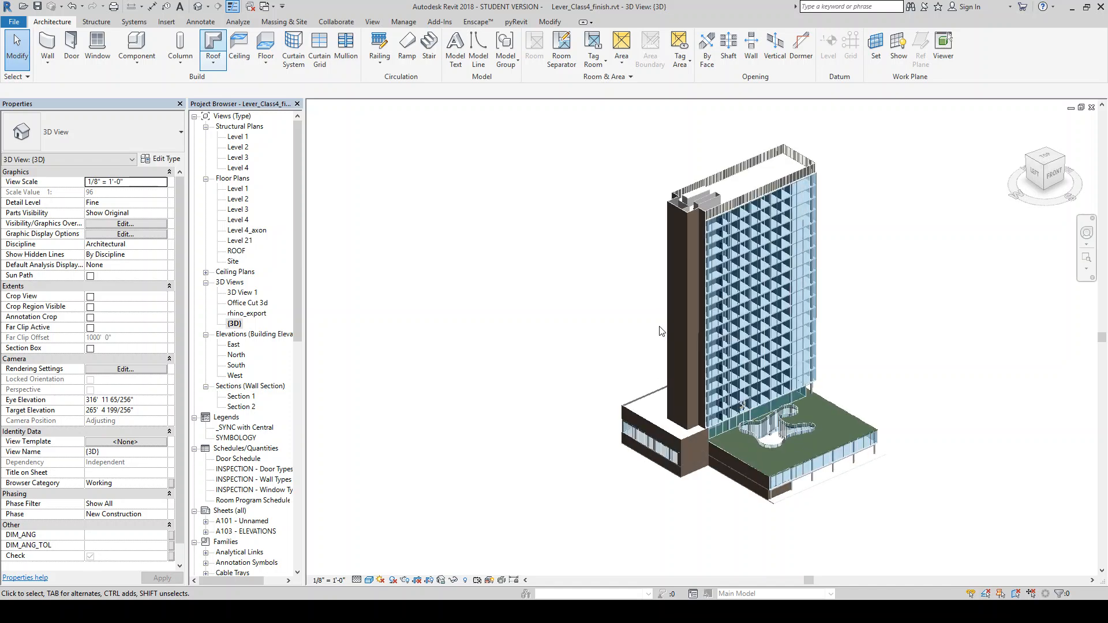
Open Hummingbird's Create Elements from File dialog and set its CSV folder to adaptive_panel under Session #6_Files.
left_click(439, 22)
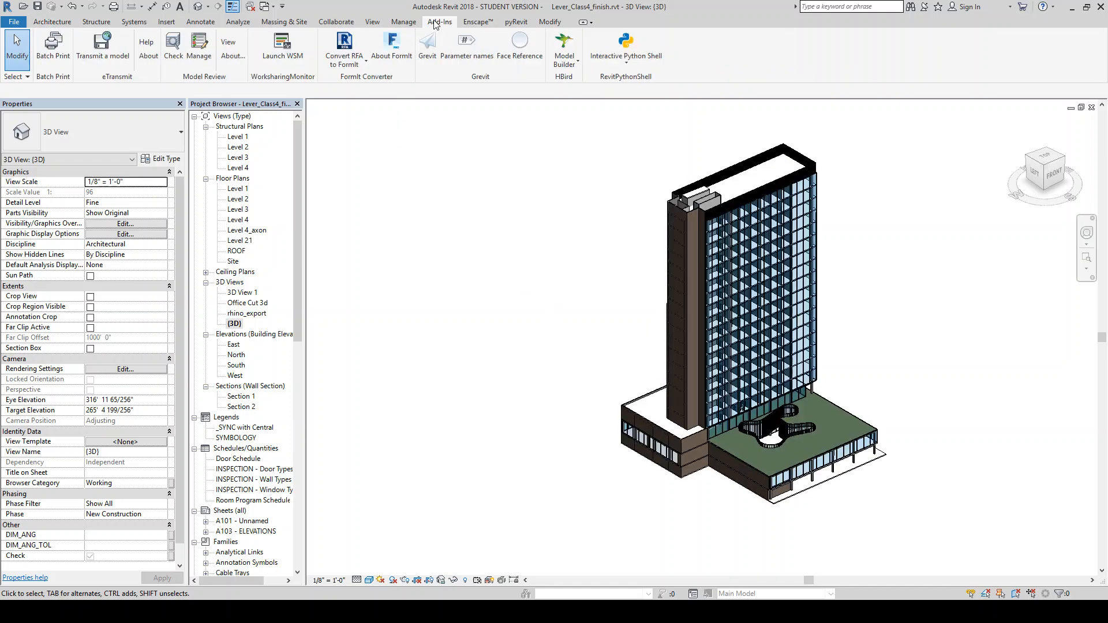
left_click(563, 49)
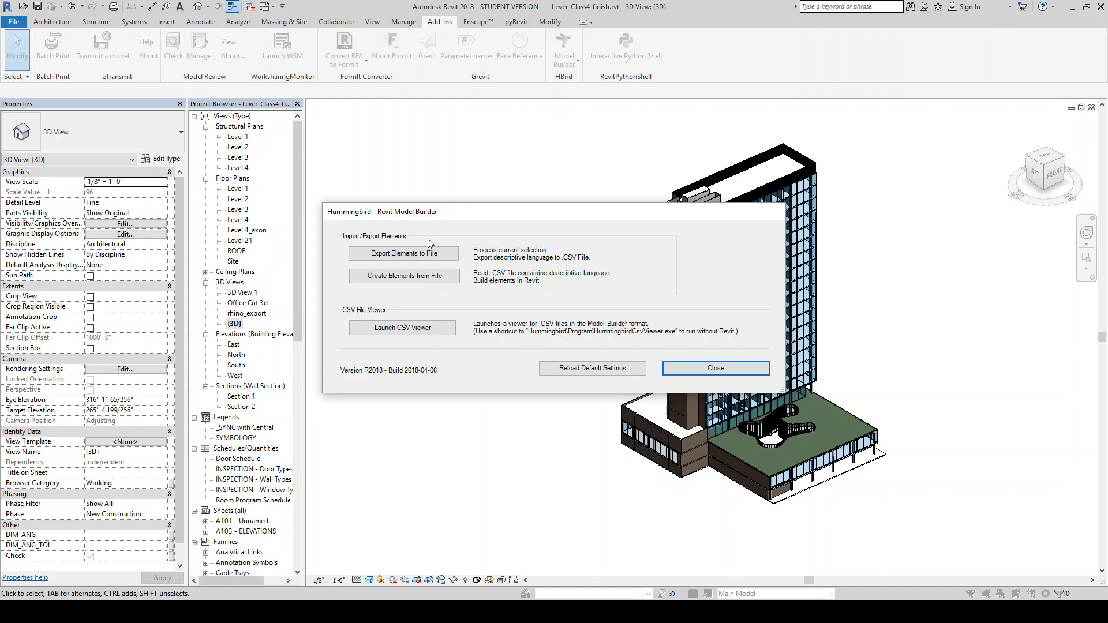
left_click(420, 275)
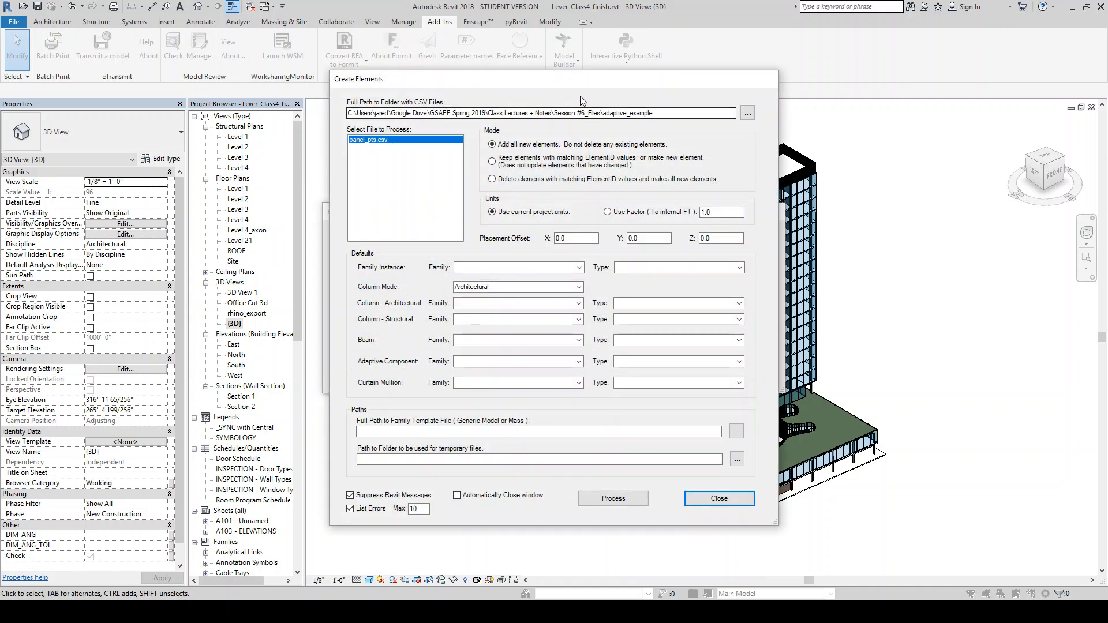
left_click(748, 113)
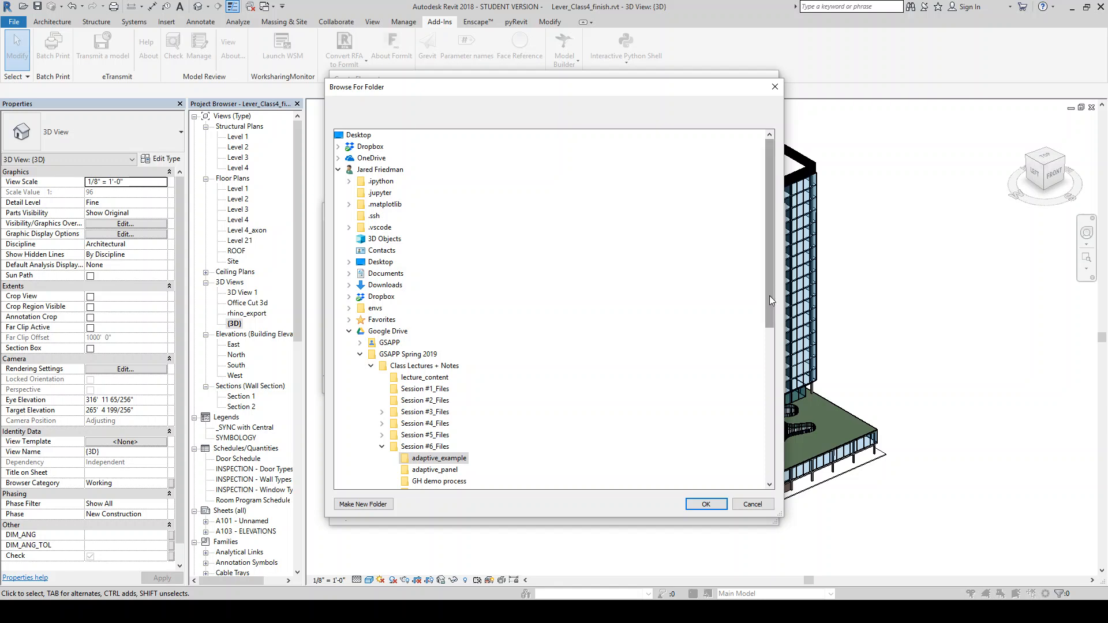
left_click_drag(770, 295, 767, 341)
left_click(450, 391)
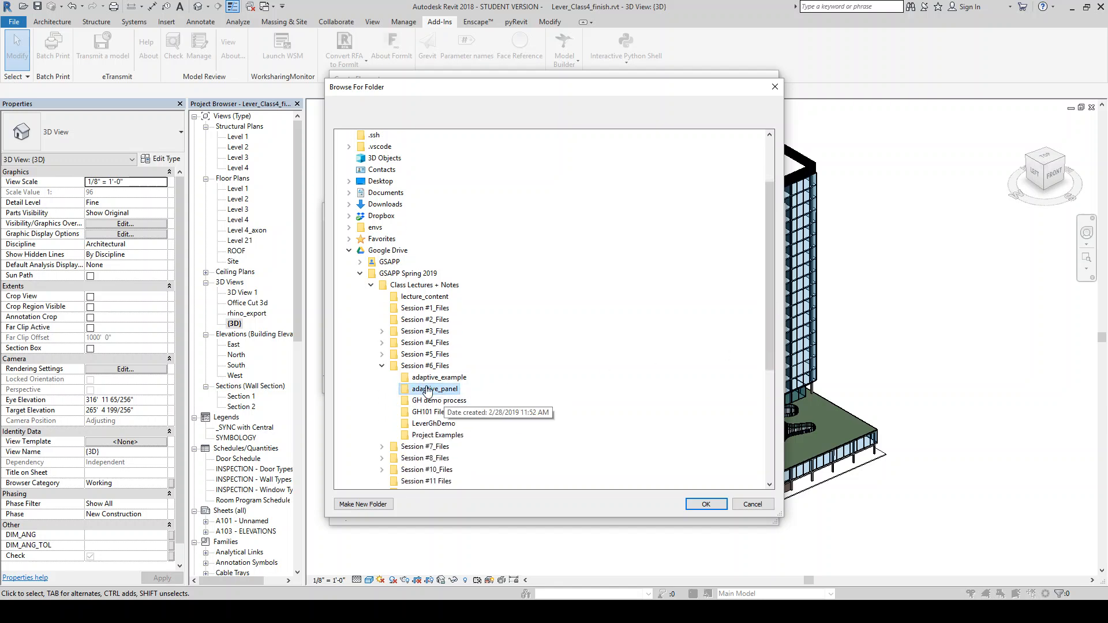
left_click(706, 504)
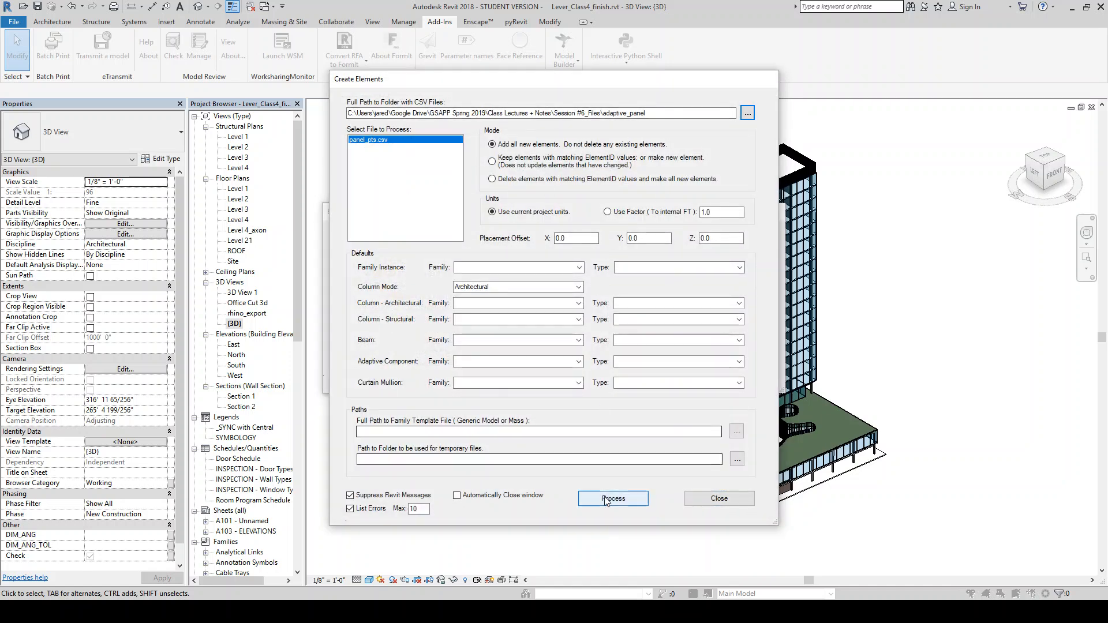
Process panel_pts.csv with the current project units to add all new elements, and close the Create Elements dialog.
left_click_drag(603, 83, 428, 83)
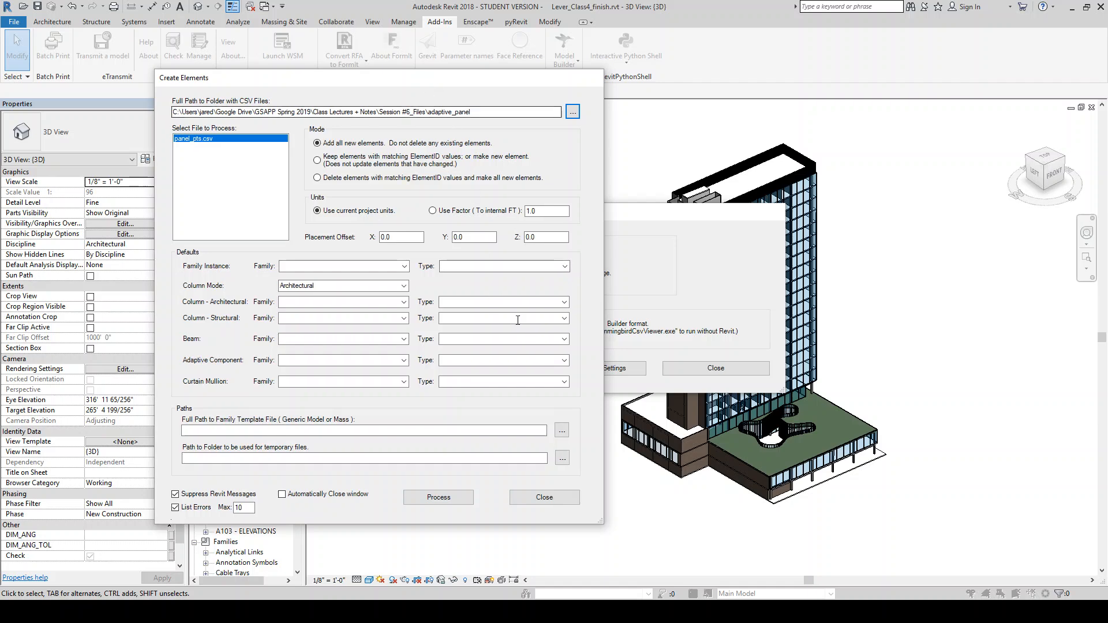
left_click(438, 498)
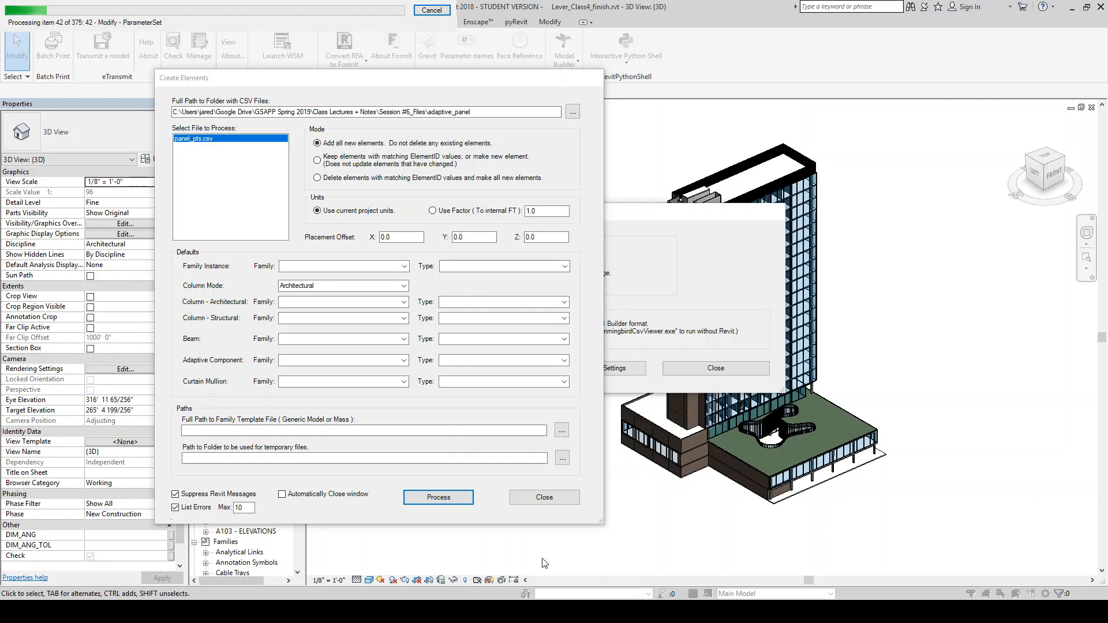
mouse_move(482, 592)
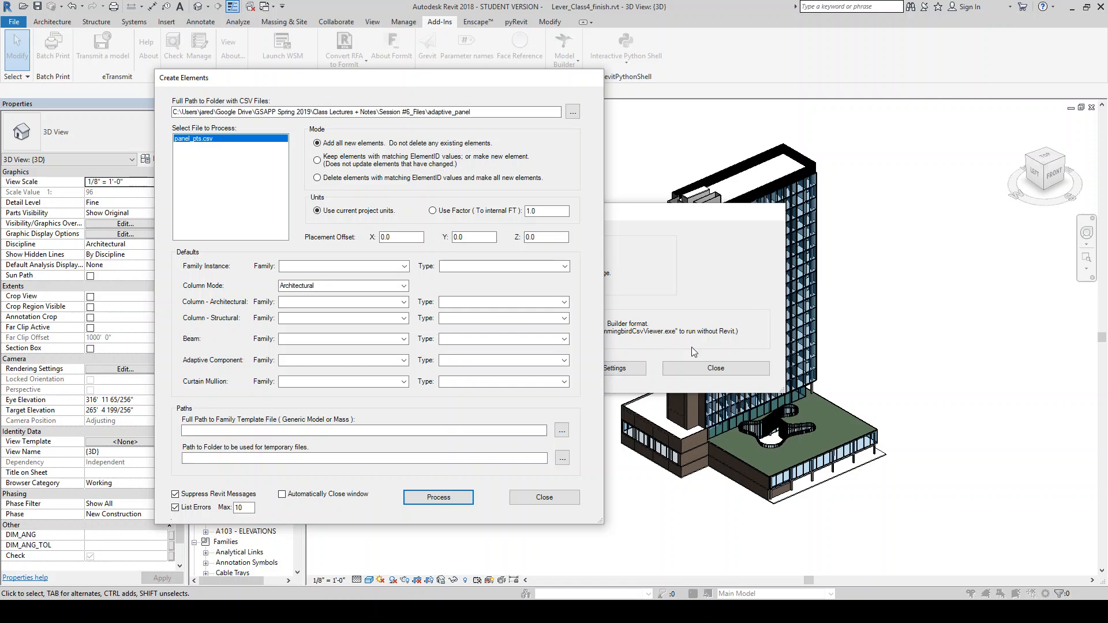
left_click(577, 500)
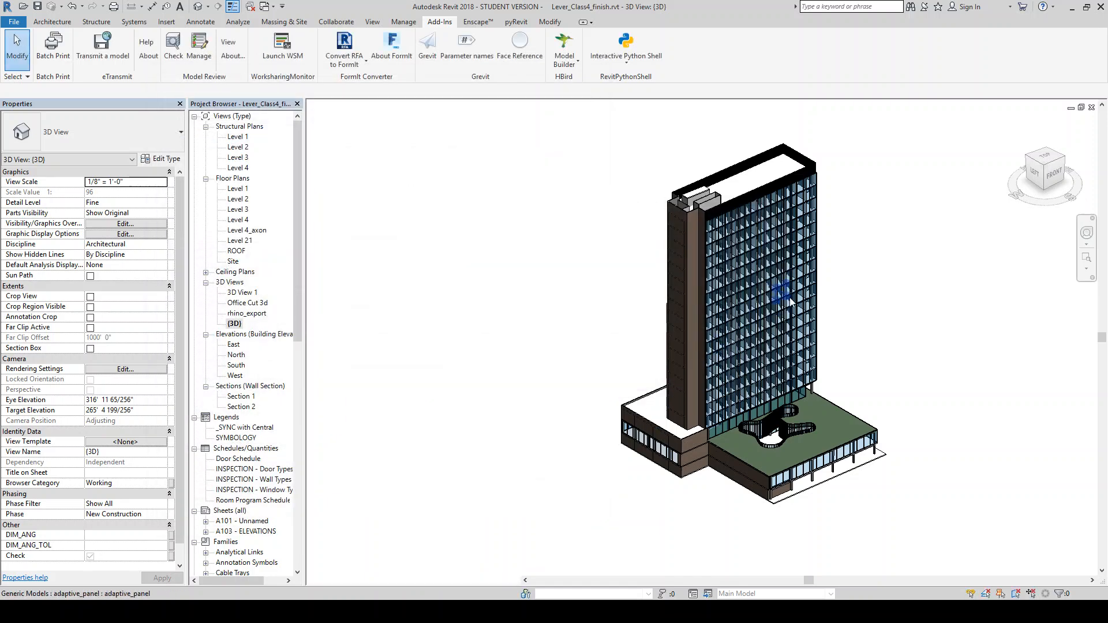
Select all placed instances of the adaptive_panel generic model type, turn on Flip for them, and clear the selection.
left_click_drag(298, 319, 300, 546)
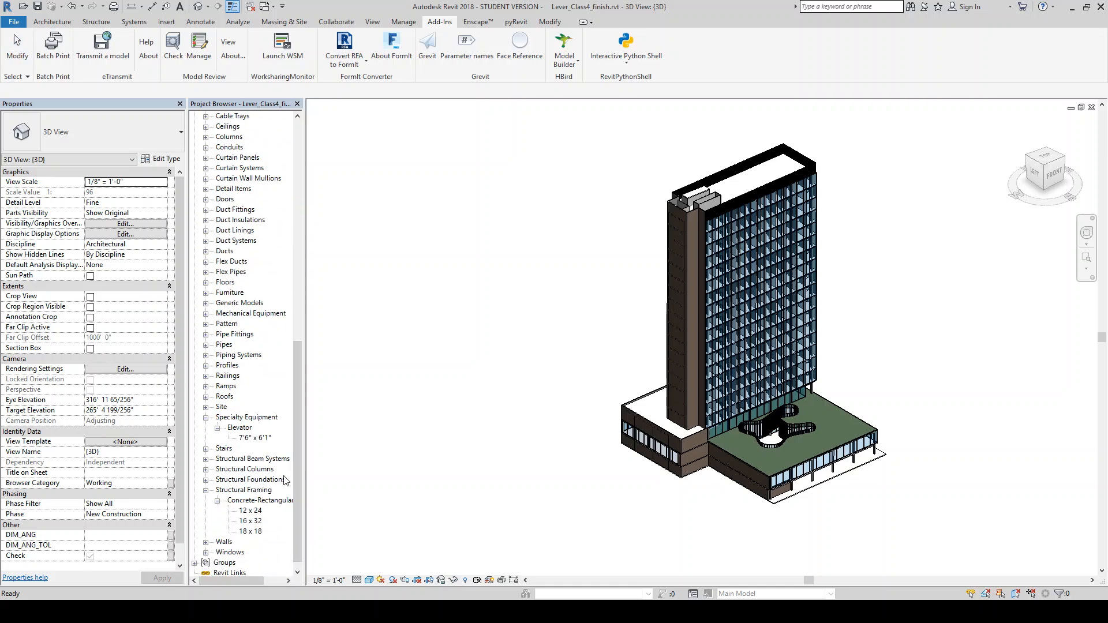
left_click(205, 304)
left_click(217, 315)
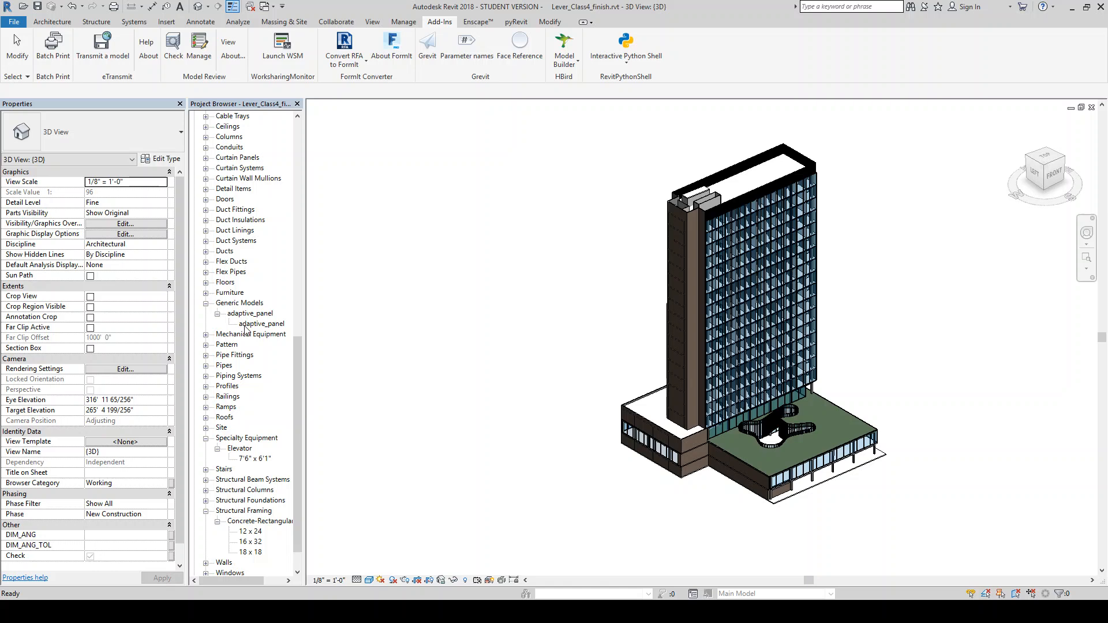
right_click(246, 325)
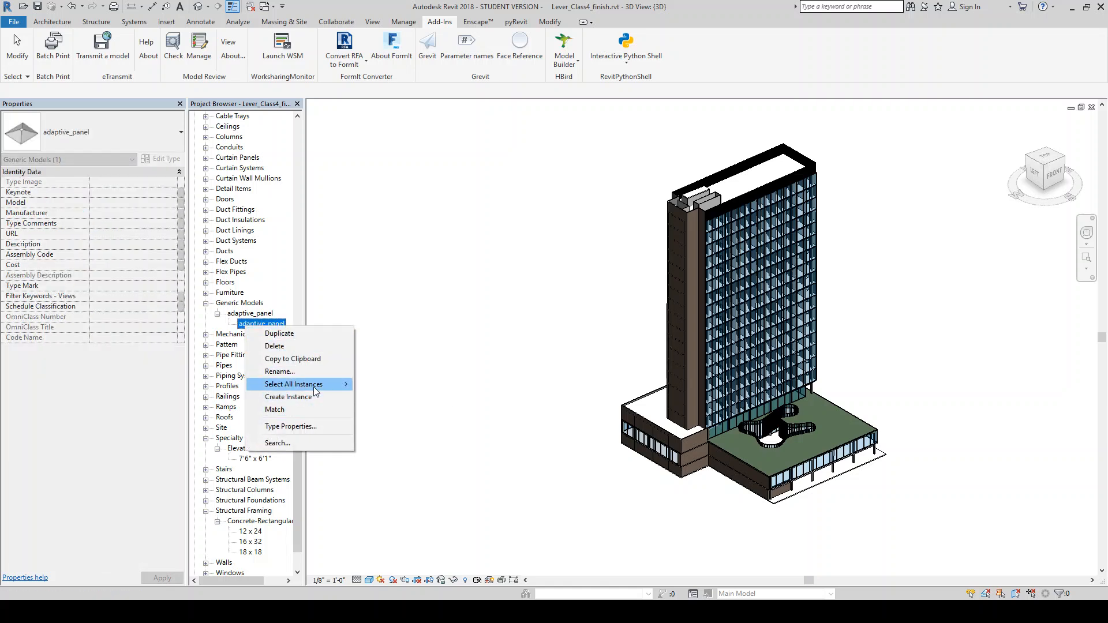
mouse_move(314, 386)
left_click(413, 398)
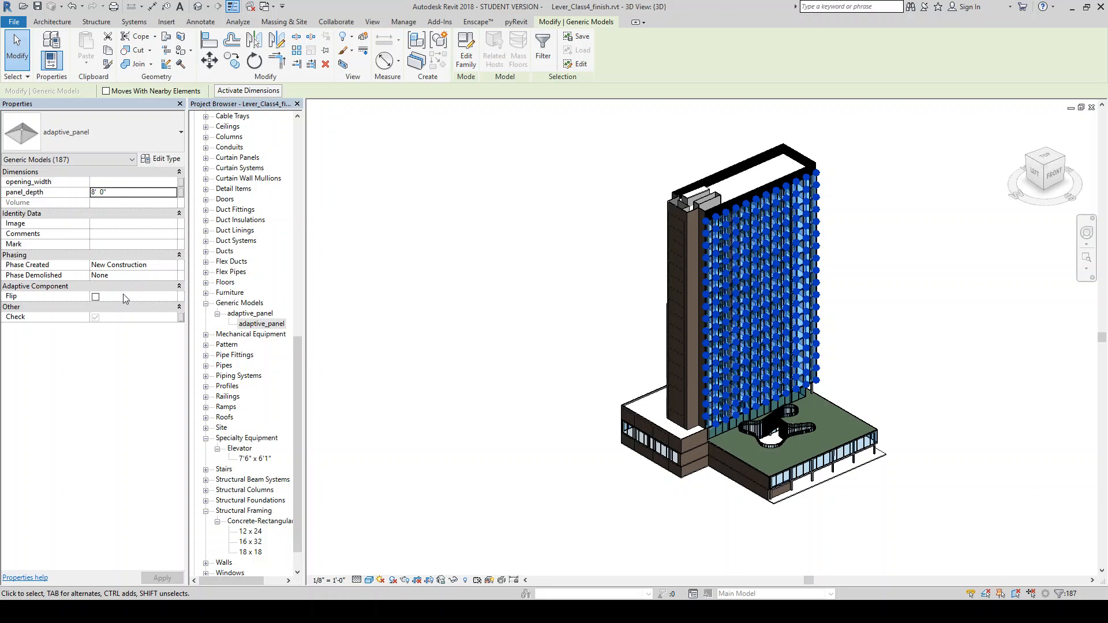
left_click(95, 297)
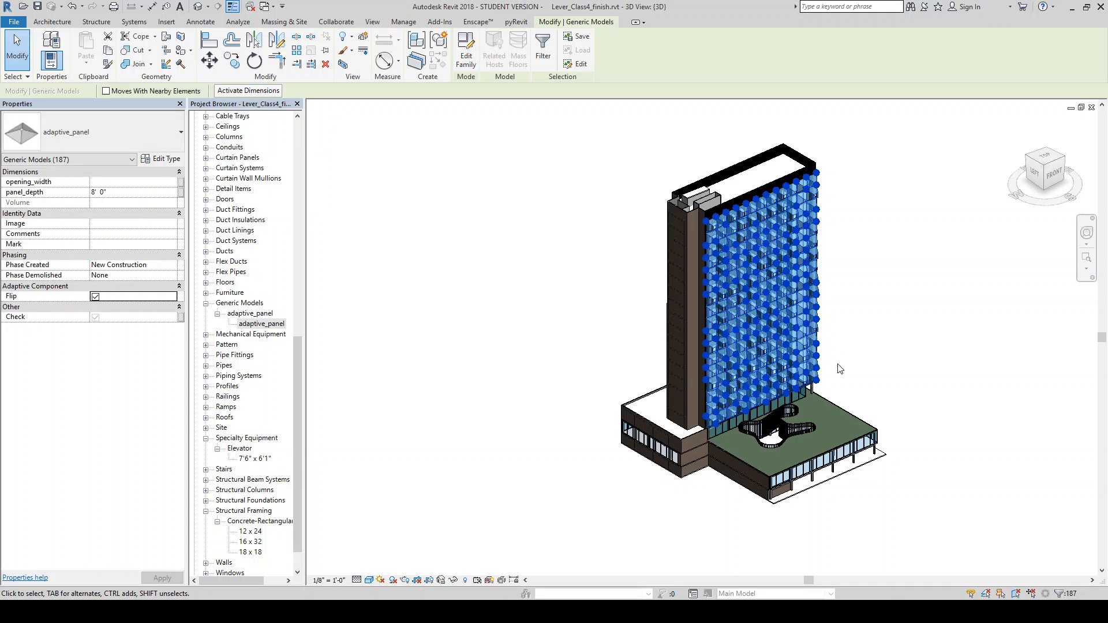
middle_click_drag(817, 376, 865, 391, "shift")
left_click(880, 366)
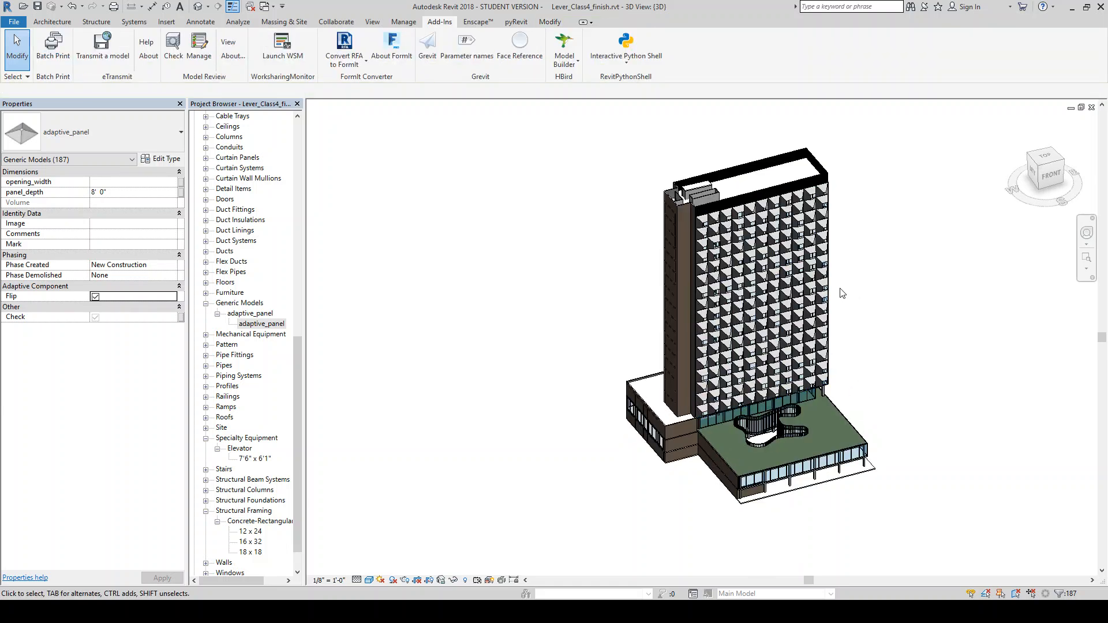
Change the visual style of the {3D} view and inspect the flipped facade panels from the front.
scroll(801, 381, "up", 5)
middle_click_drag(800, 380, 835, 351, "shift")
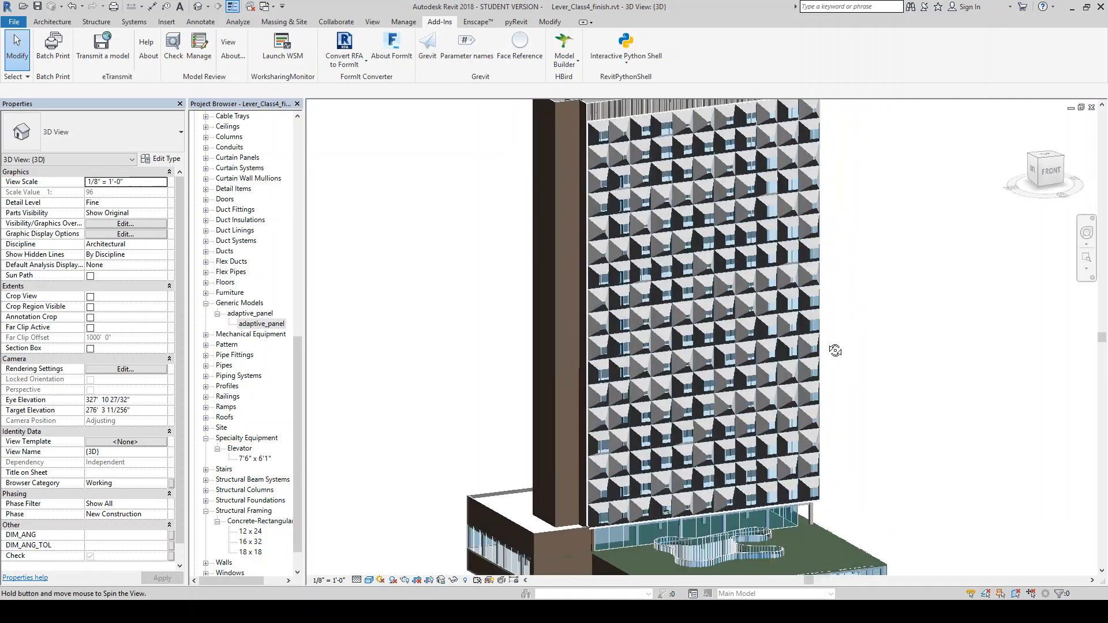
left_click(370, 581)
left_click(397, 556)
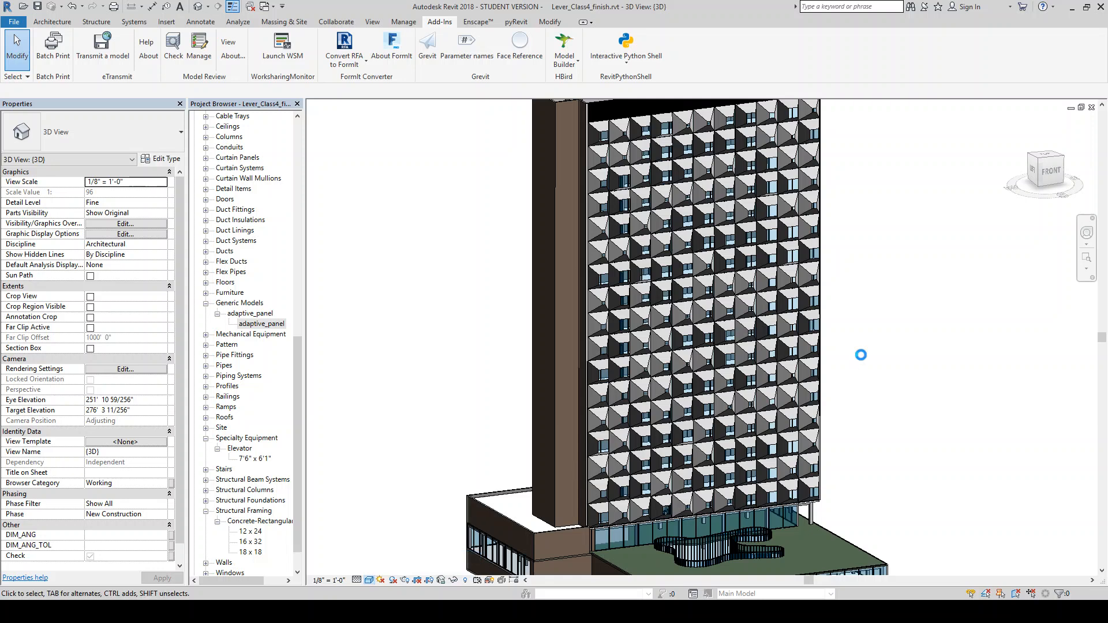
mouse_move(859, 363)
middle_mouse_down("shift")
mouse_move(827, 367)
mouse_move(845, 363)
middle_mouse_up("shift")
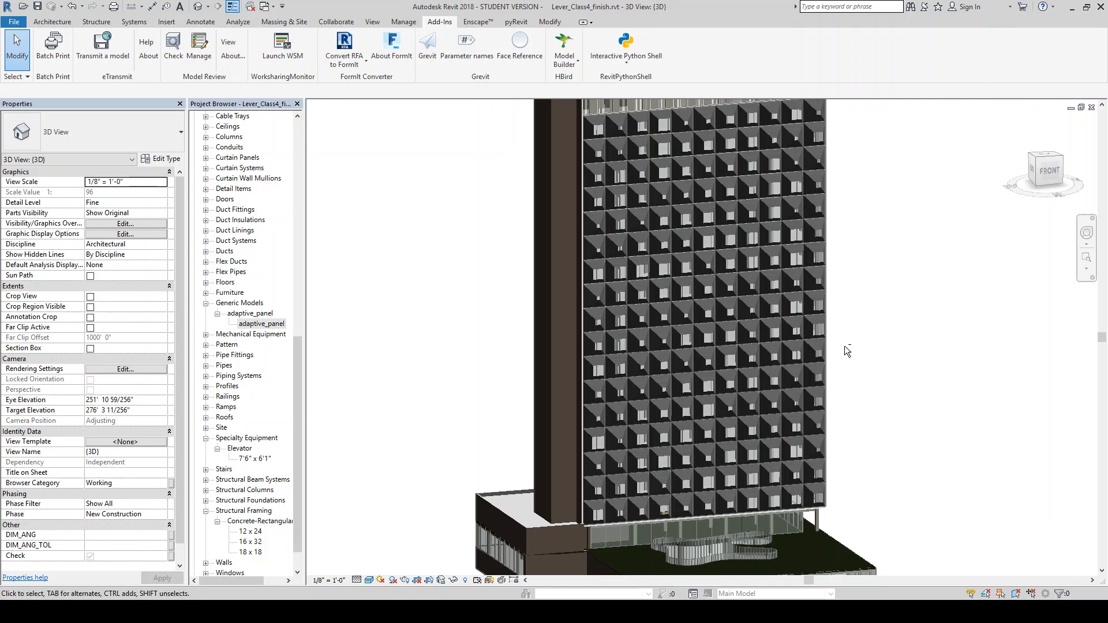
scroll(846, 347, "down", 3)
scroll(721, 242, "up", 4)
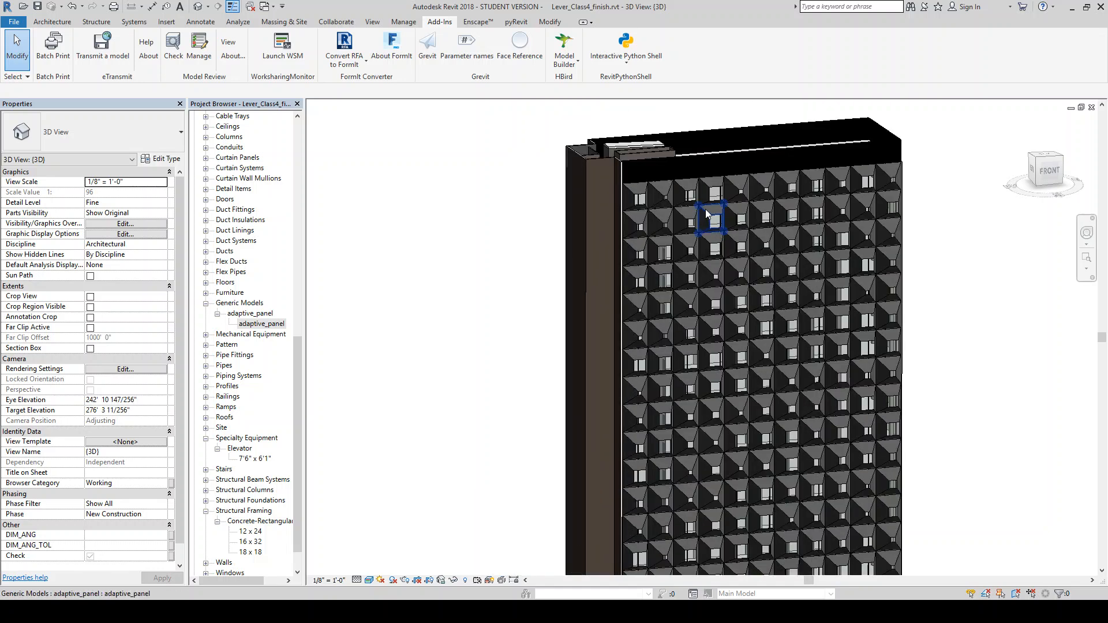
Set opening_width to 2' 0" for the third adaptive panel from the left in the facade's top row, and review the facade.
scroll(707, 214, "up", 3)
left_click(676, 183)
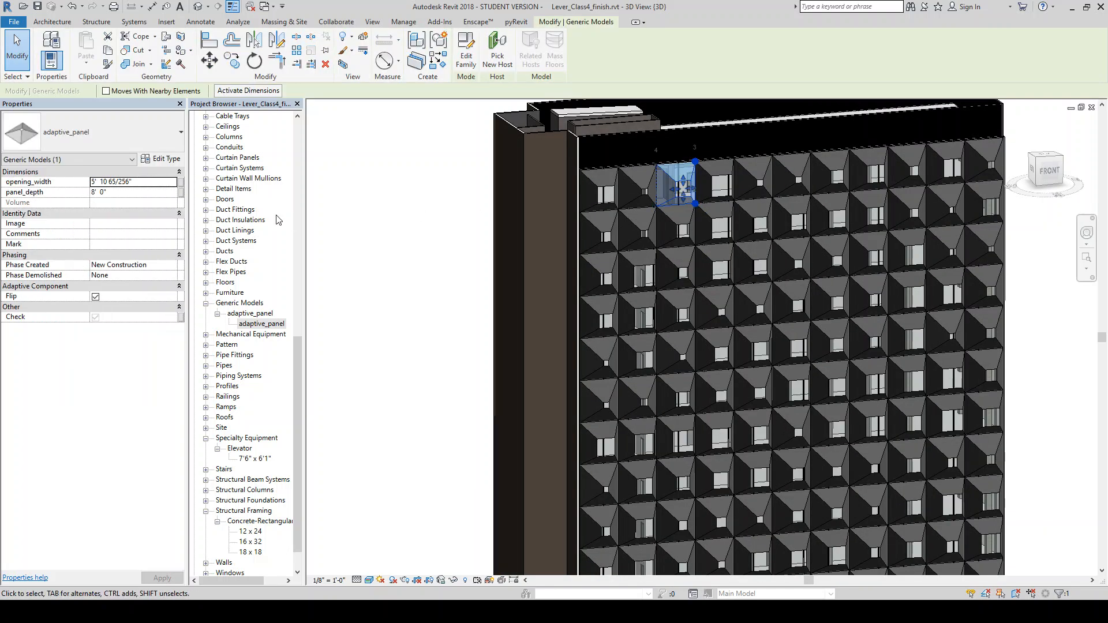
left_click(145, 184)
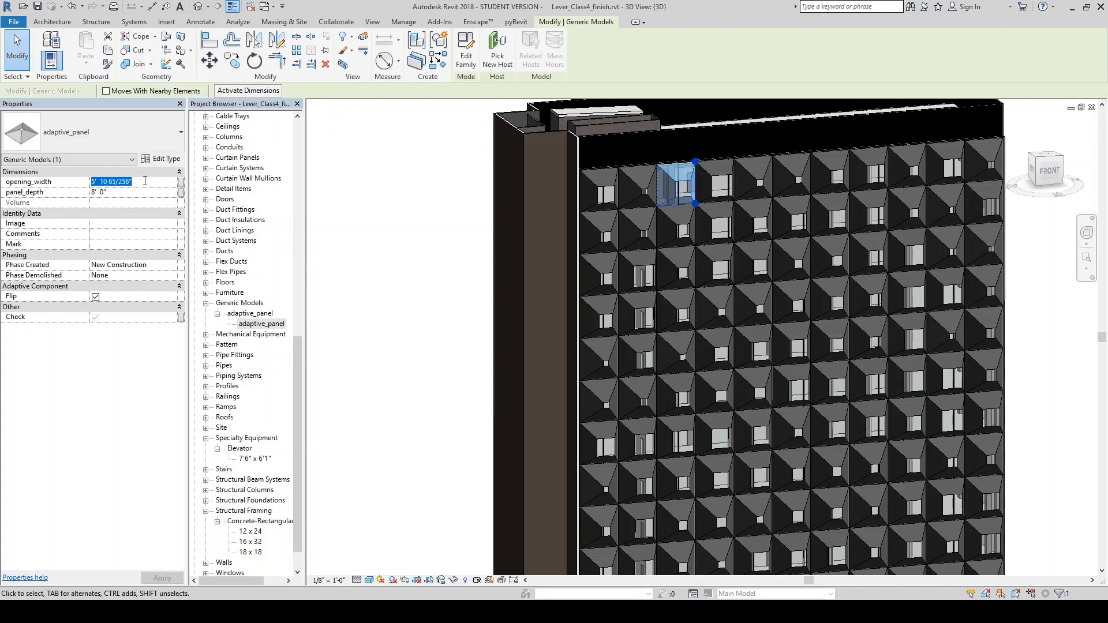
type("2' 0")
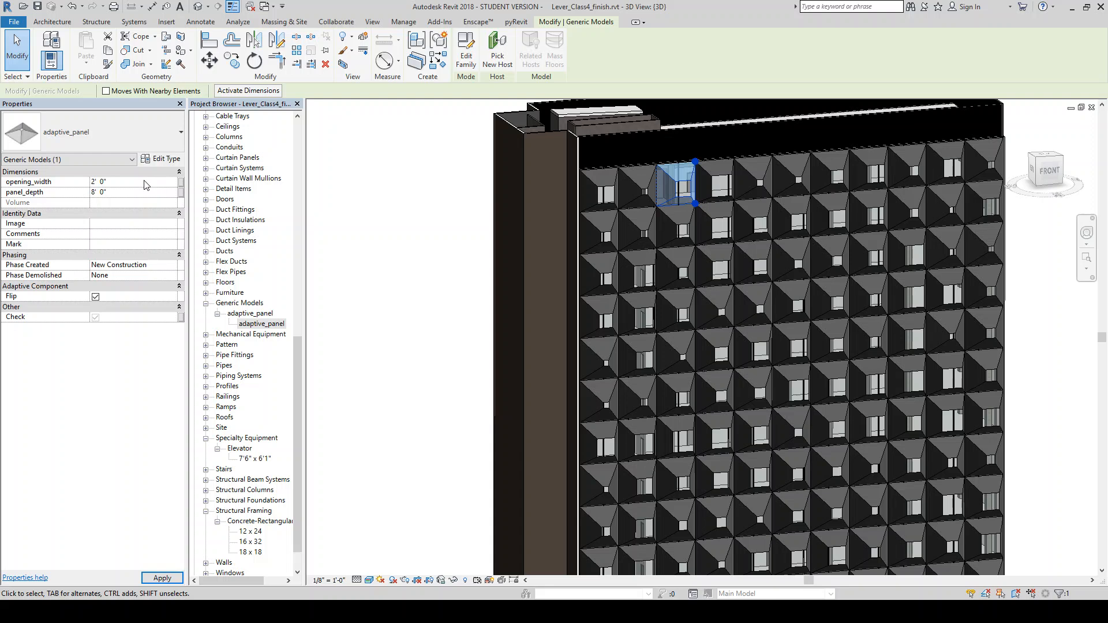
left_click(442, 262)
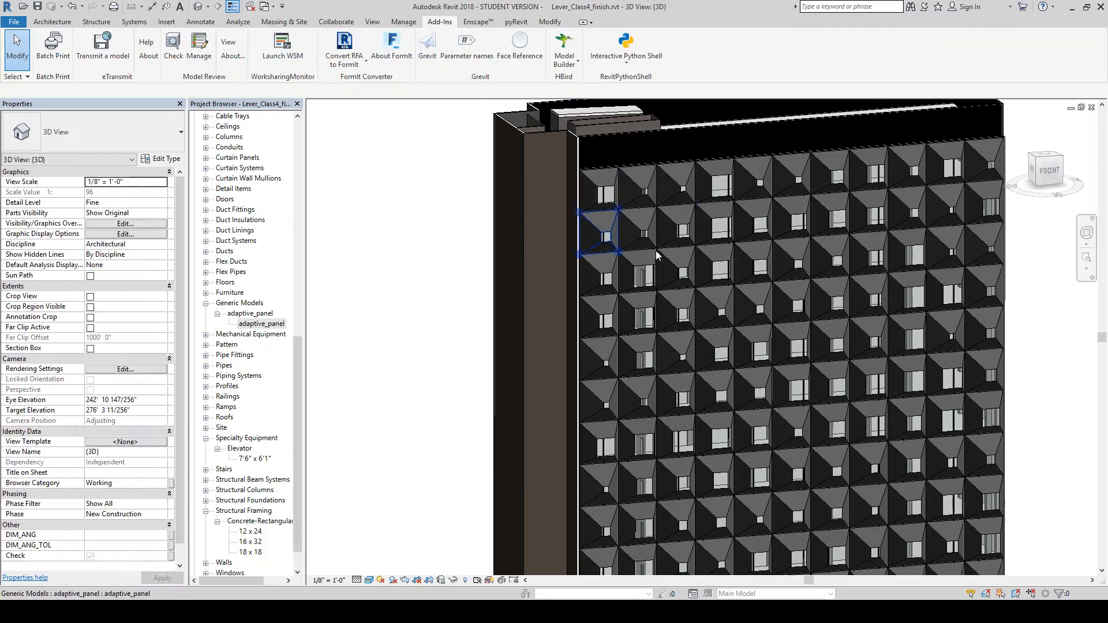
scroll(657, 256, "down", 4)
scroll(672, 436, "up", 4)
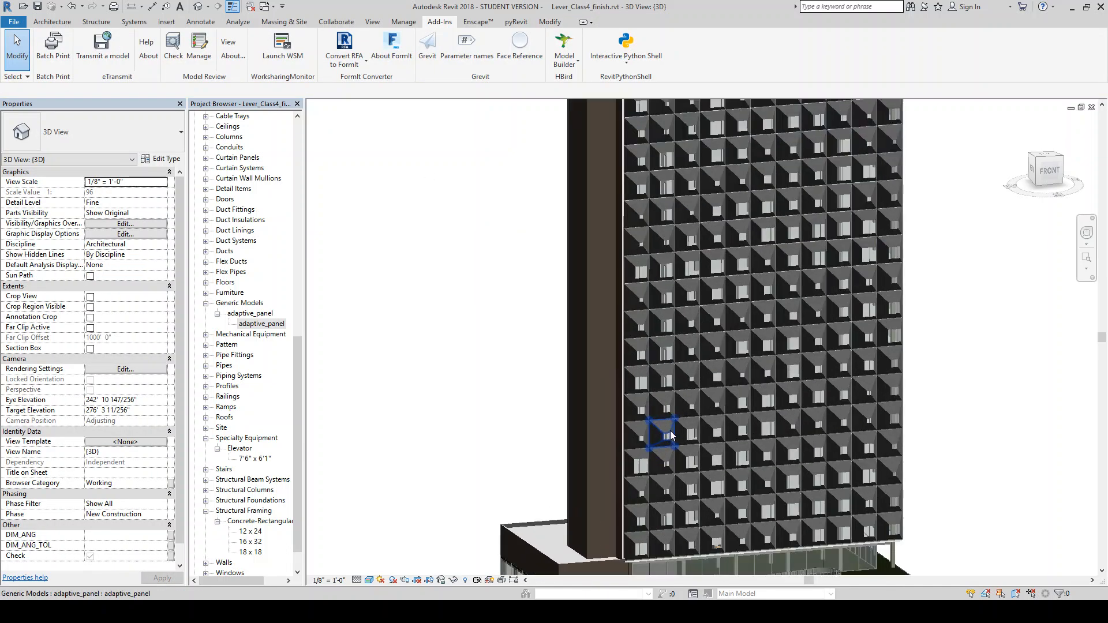
scroll(671, 436, "down", 5)
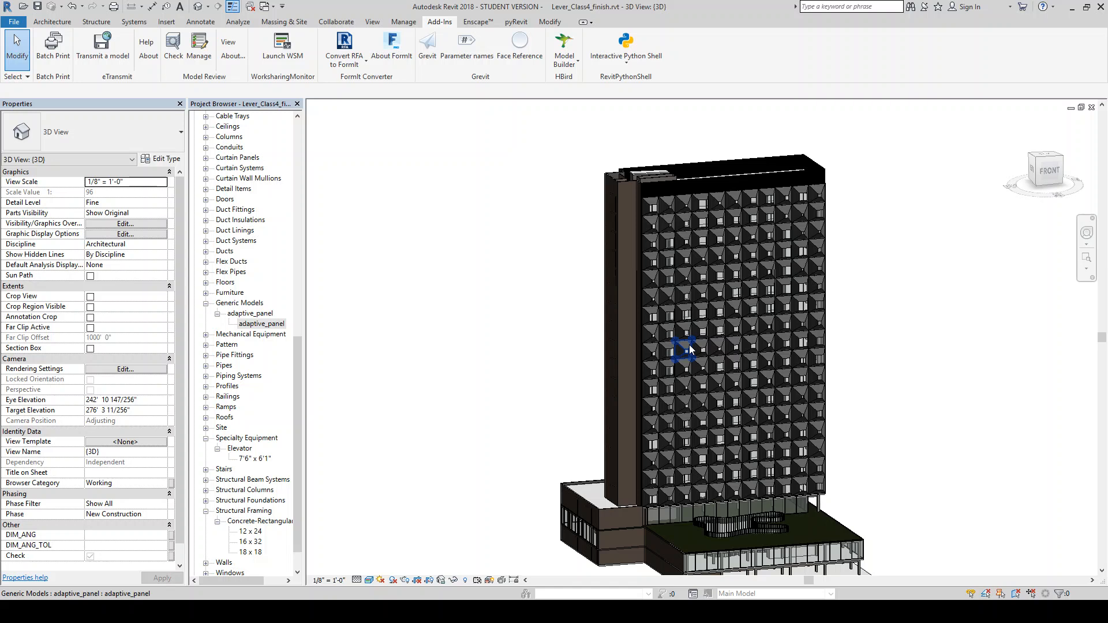